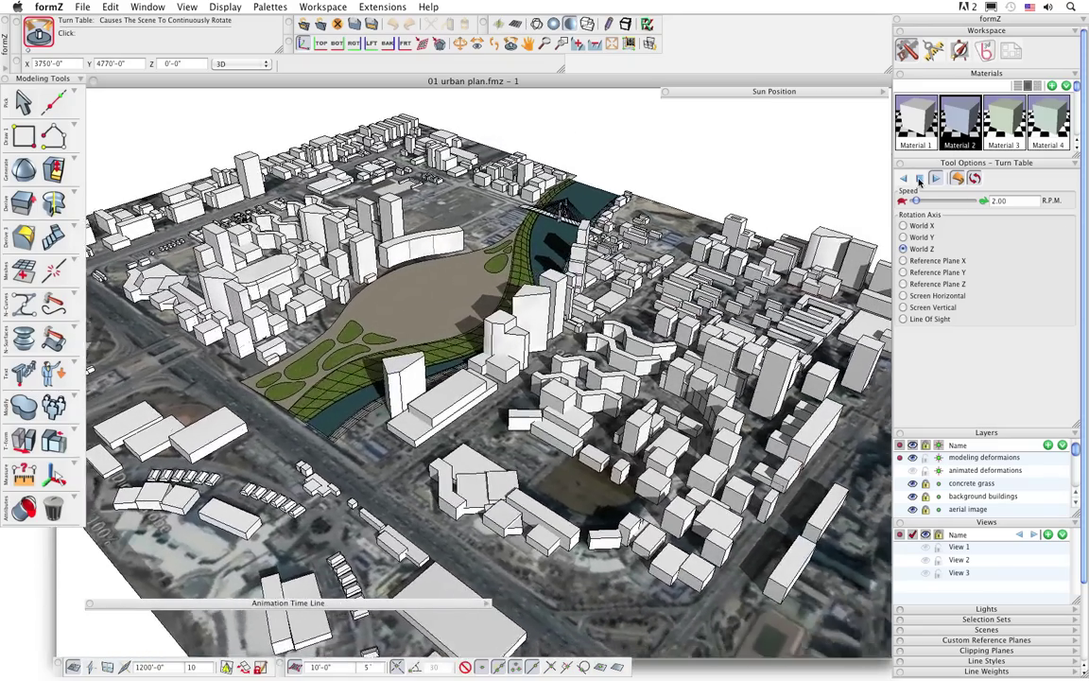
Stop the turntable rotation and set the sun position to 8:33:00 AM on October 29.
left_click(918, 178)
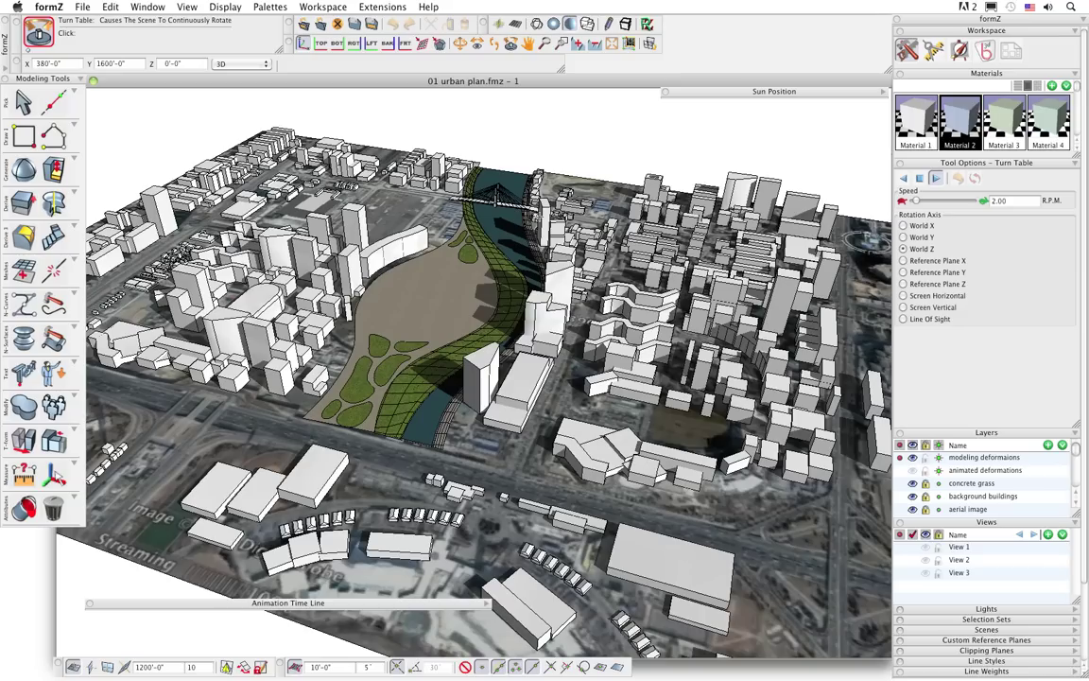
left_click(882, 92)
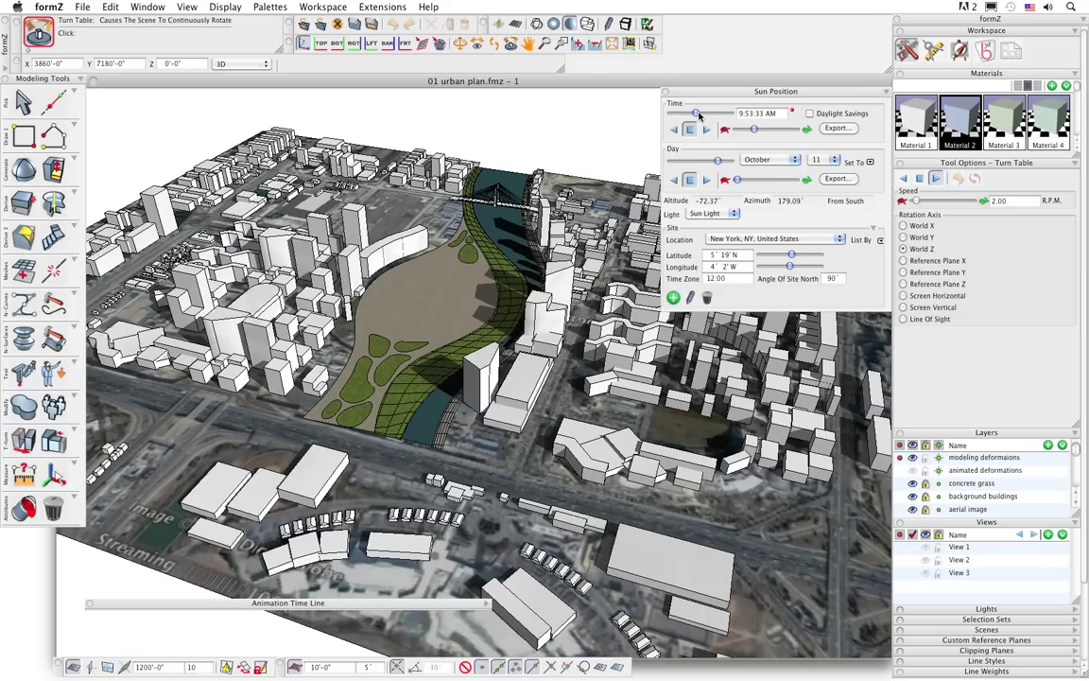
mouse_move(697, 114)
left_mouse_down()
mouse_move(687, 113)
mouse_move(715, 114)
mouse_move(694, 116)
left_mouse_up()
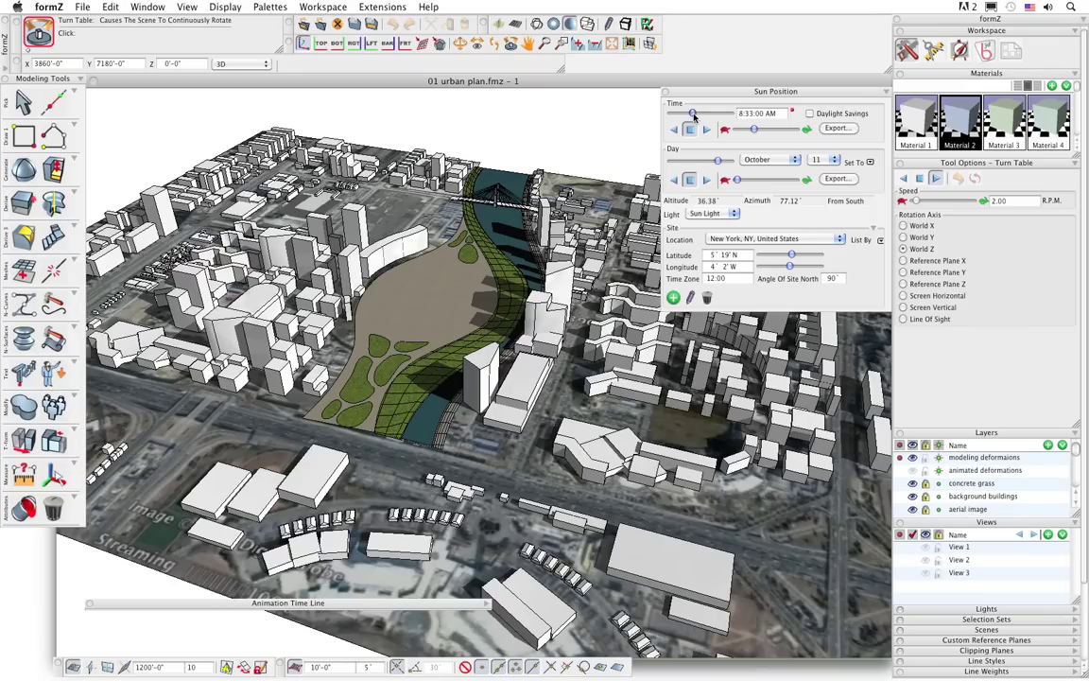
mouse_move(719, 163)
left_mouse_down()
mouse_move(697, 164)
mouse_move(721, 162)
left_mouse_up()
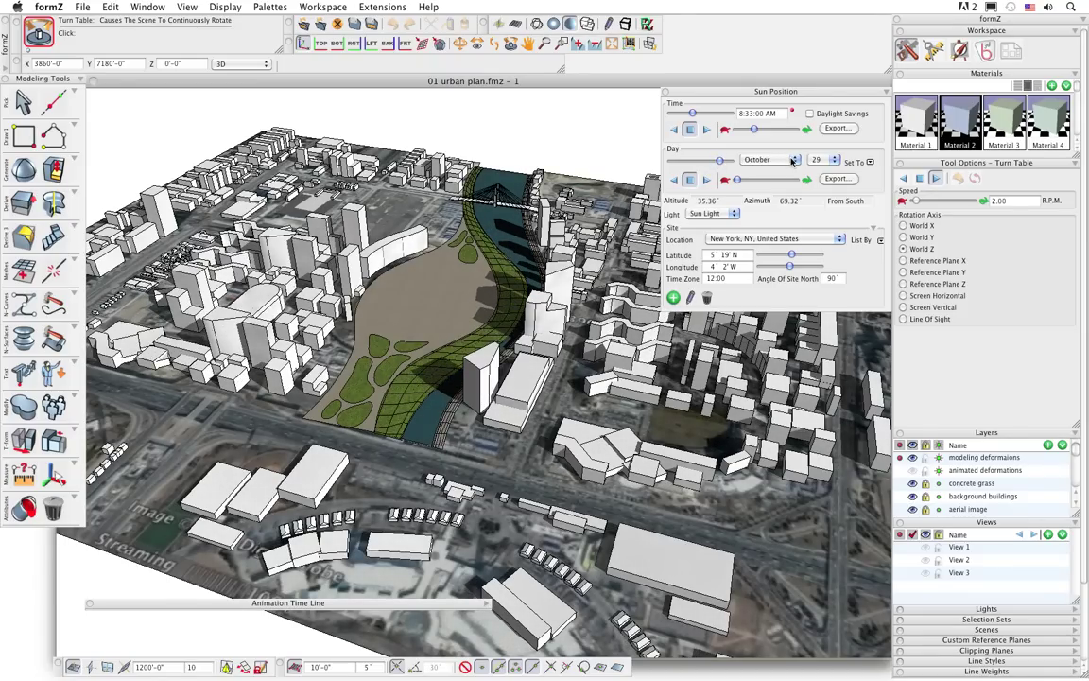
Look through the available months and site locations in the Sun Position settings.
left_click(792, 161)
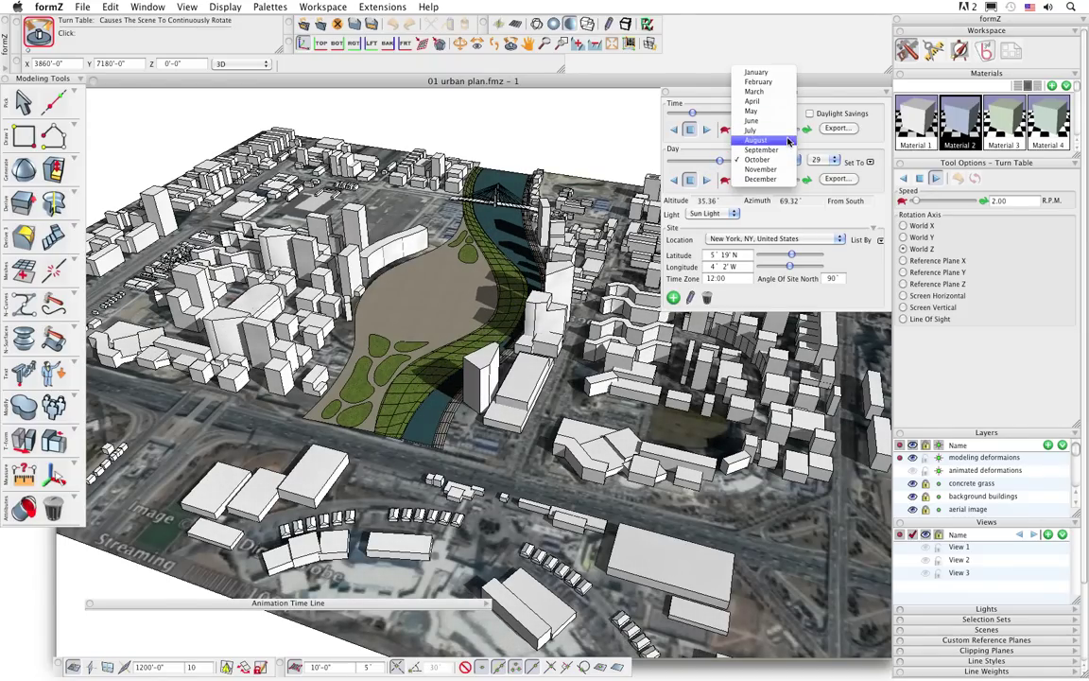
left_click(883, 208)
left_click(838, 243)
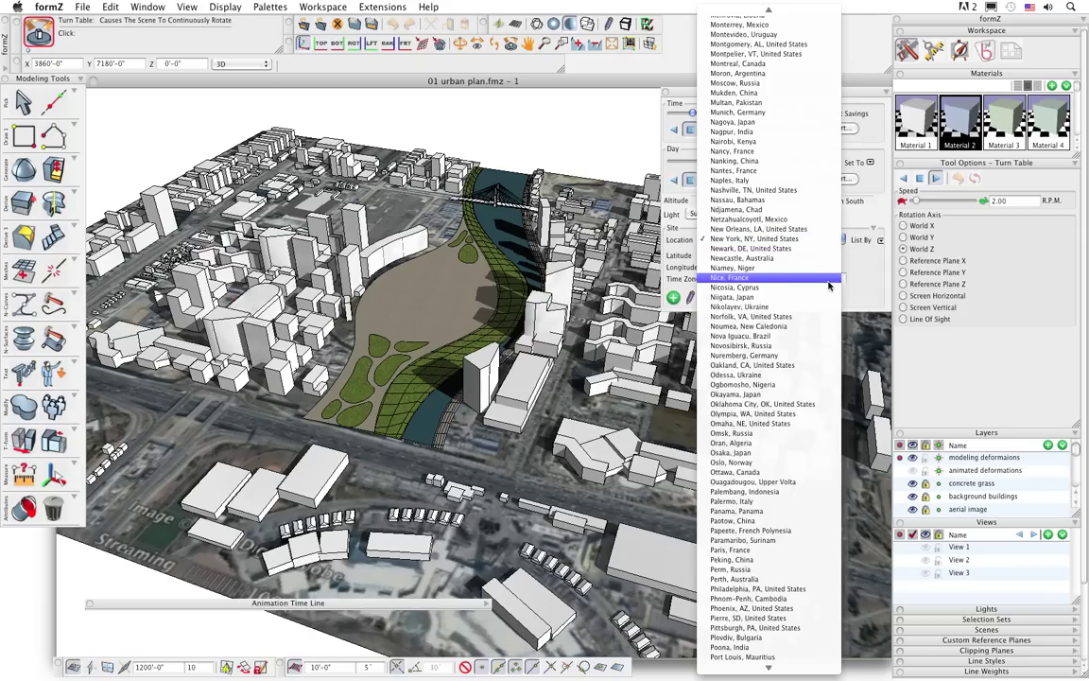
left_click(858, 223)
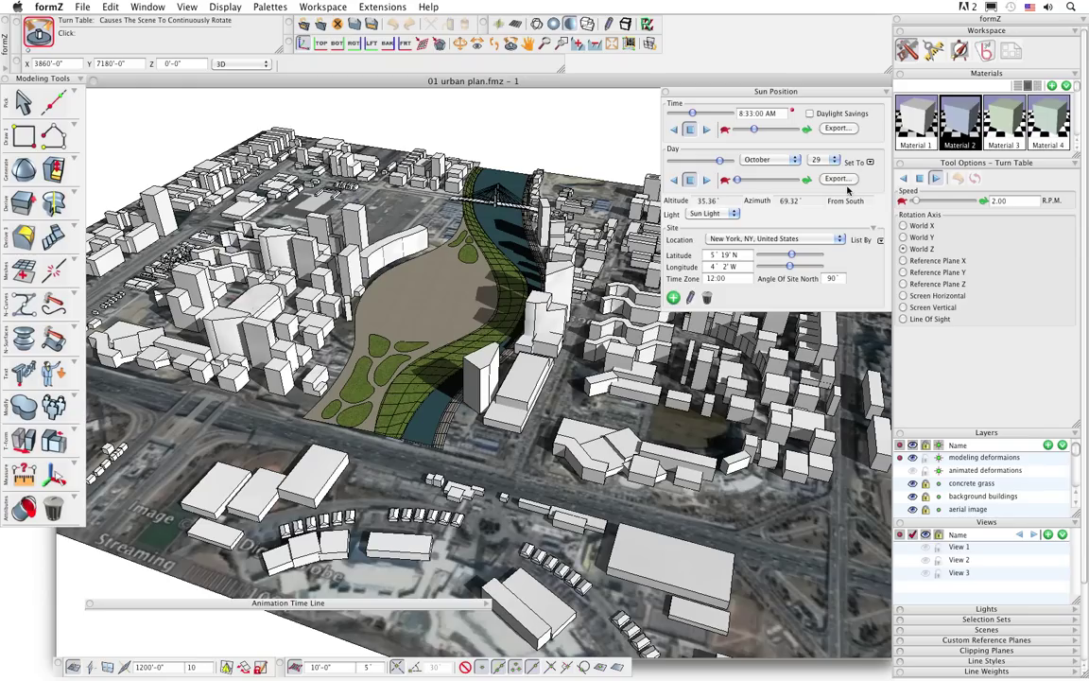
Play and stop the time-of-day sun animation, then set the sun time to 7:51:00 AM.
left_click(706, 131)
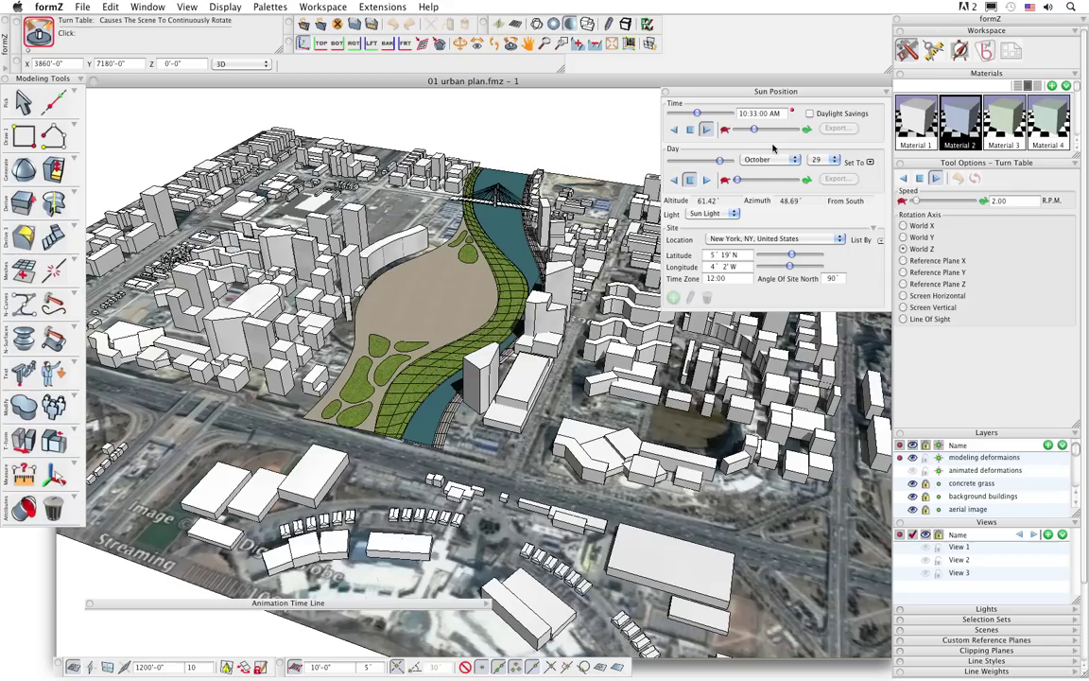
left_click(690, 130)
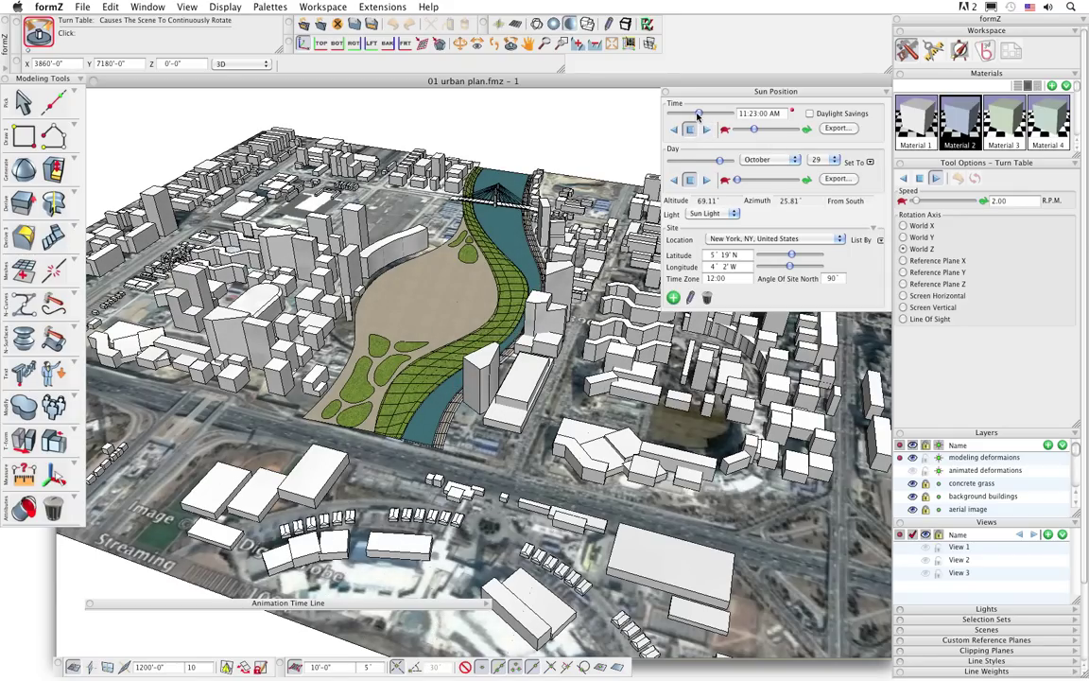
left_click_drag(698, 113, 691, 115)
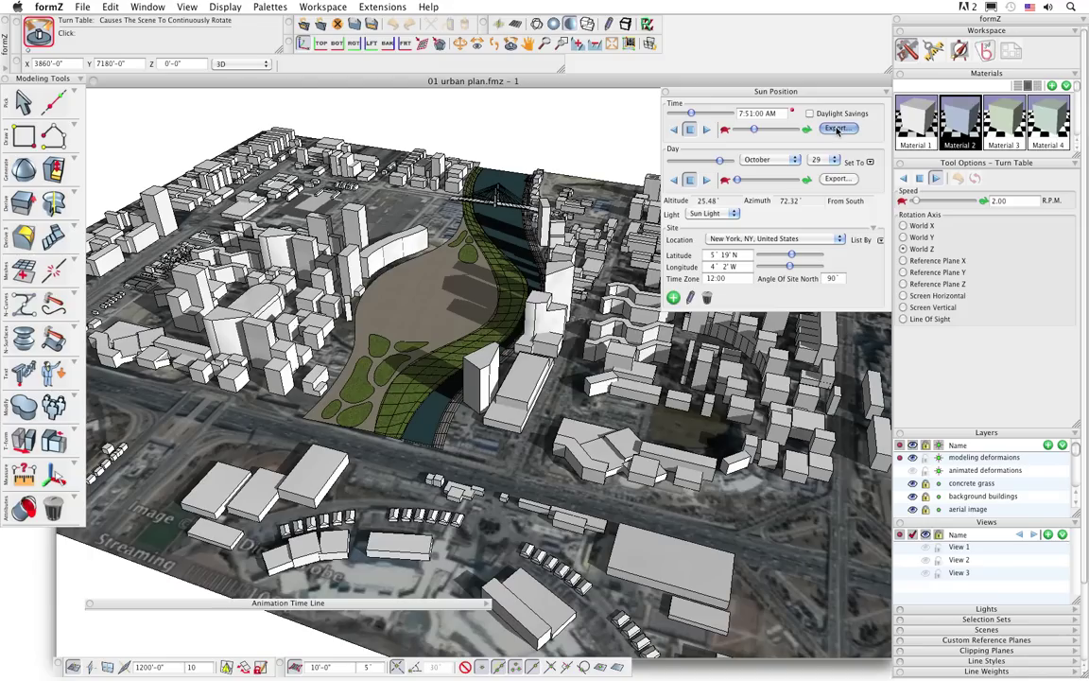
Export the sunlight time study as a Shaded Full form•Z Animation file named 01 urban plan, and collapse the sun settings.
left_click(836, 131)
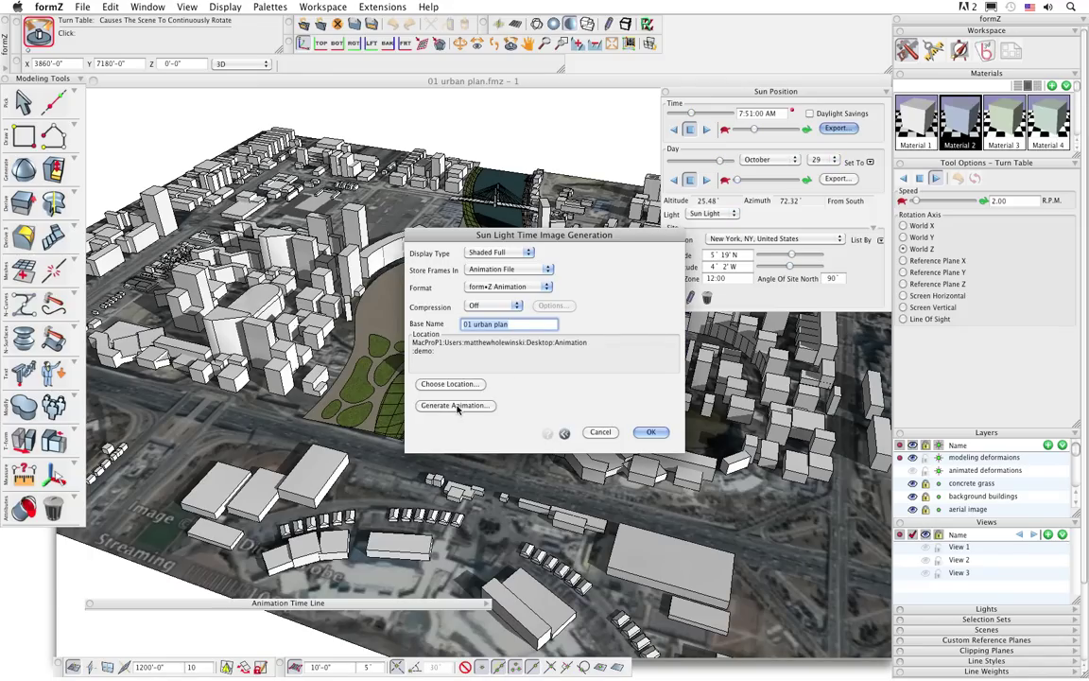
left_click(649, 433)
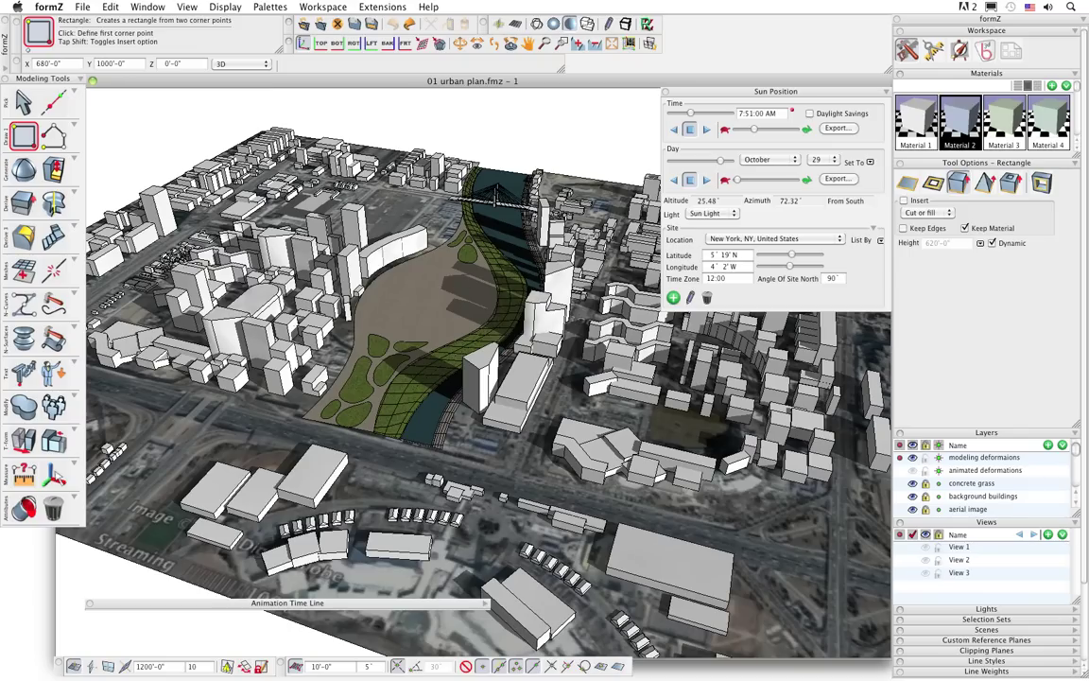
left_click(887, 93)
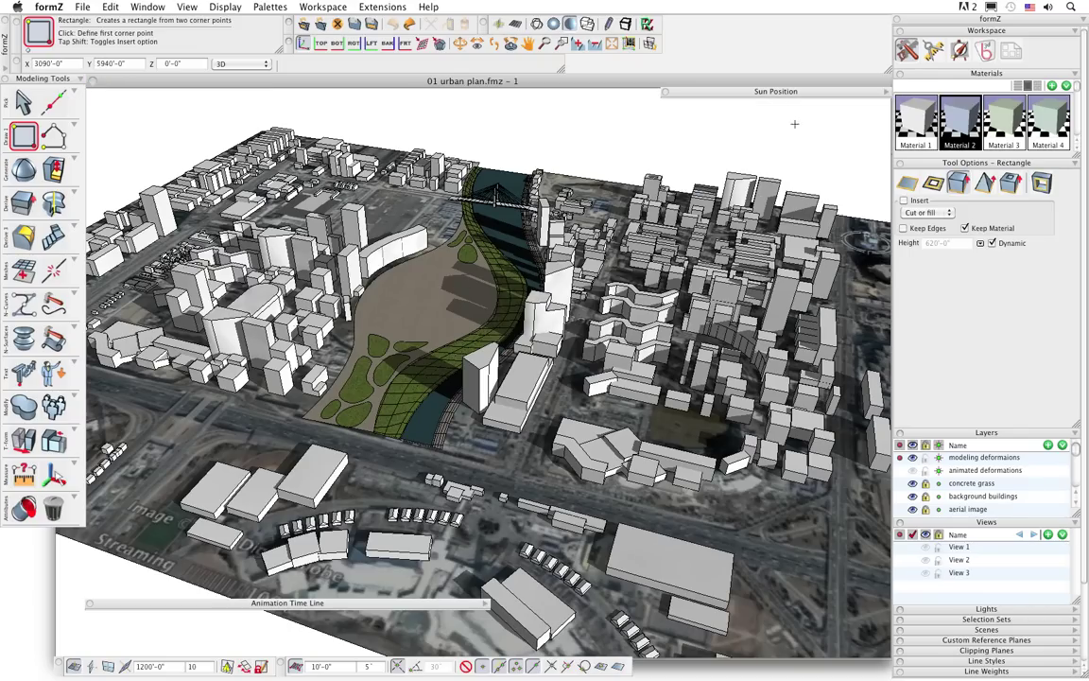
From View 2, draw a 240'-0" by 240'-0" block, 690'-0" high, on the open plaza beside the park.
left_click(898, 561)
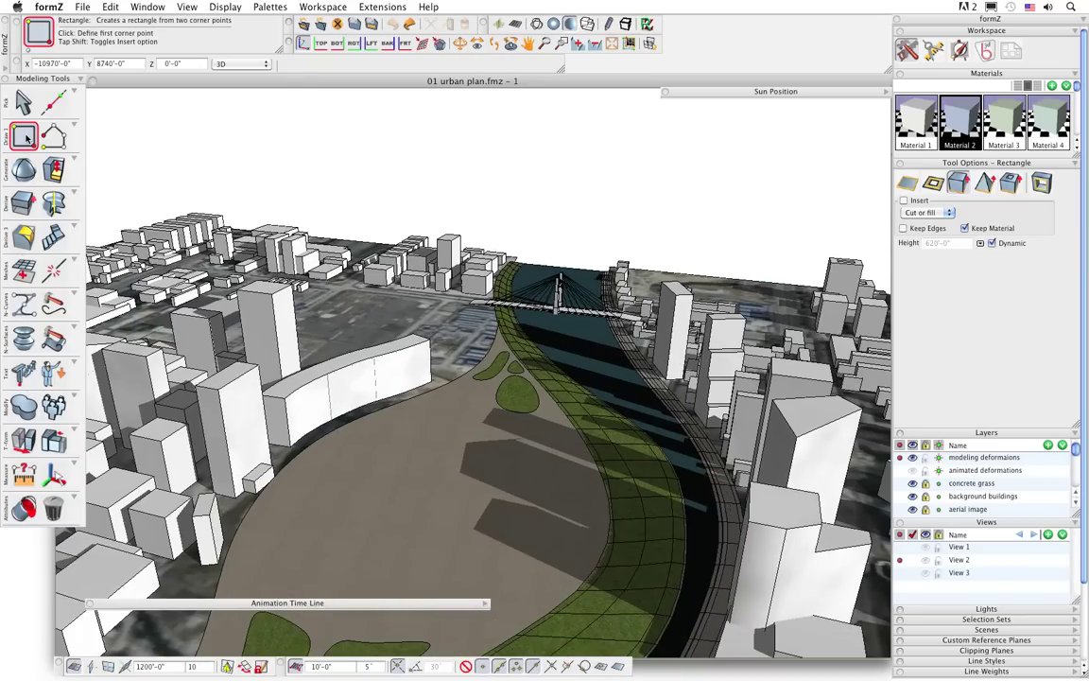
left_click(337, 458)
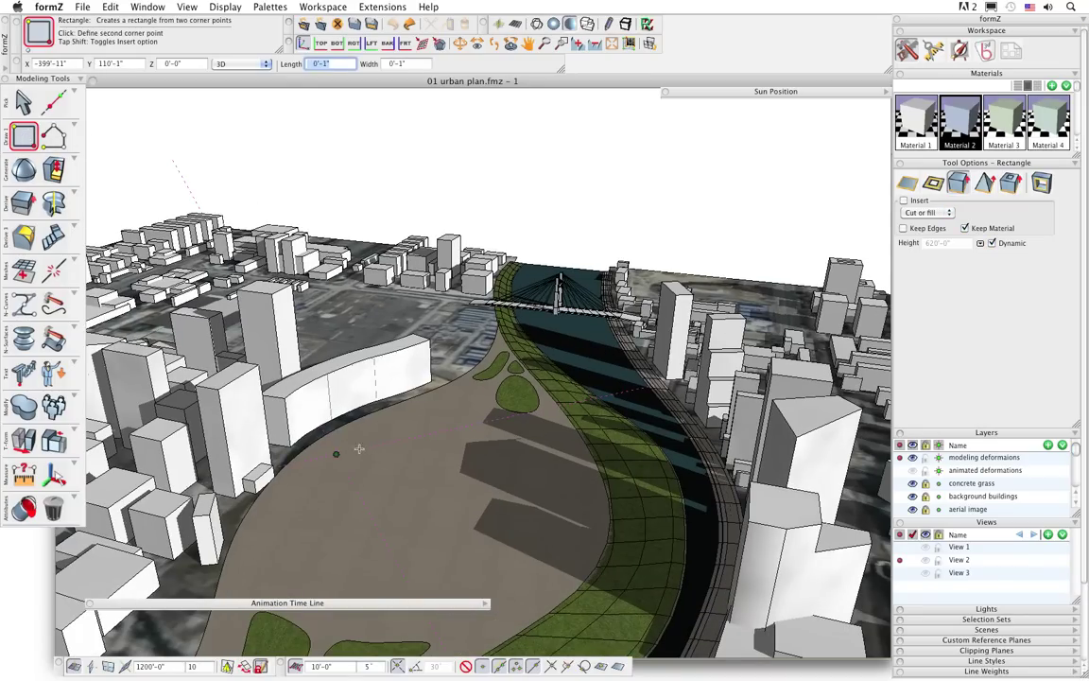
left_click(426, 436)
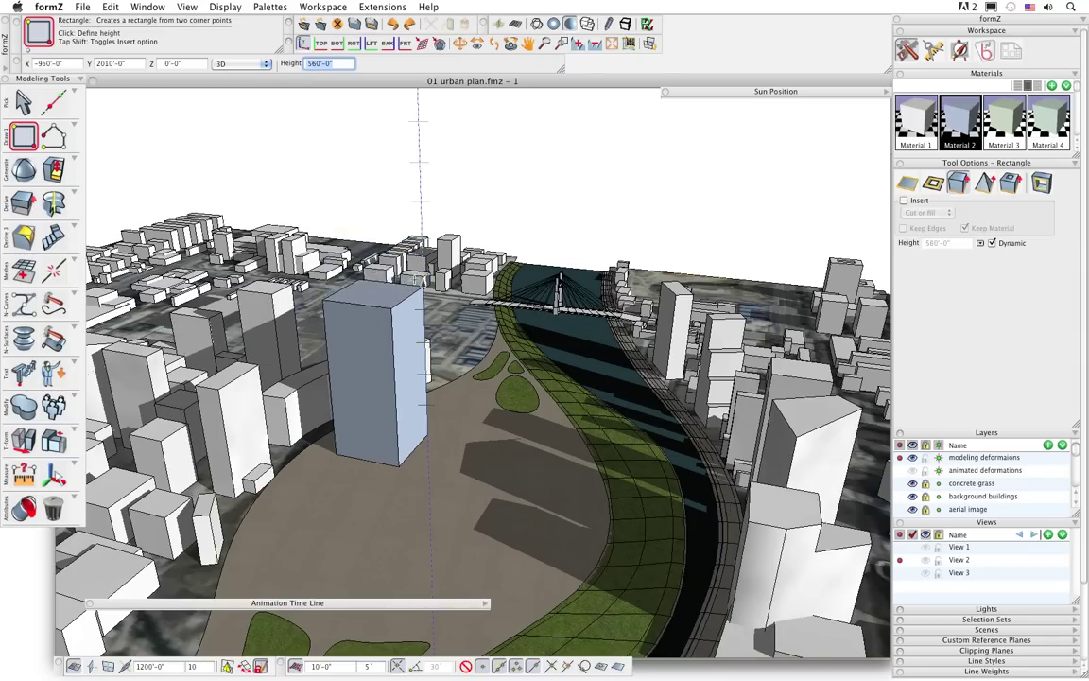
left_click(415, 244)
Split the block's top face in half with Offset Segment, inserting a line 120'-0" from its edge.
middle_click_drag(414, 423, 446, 398)
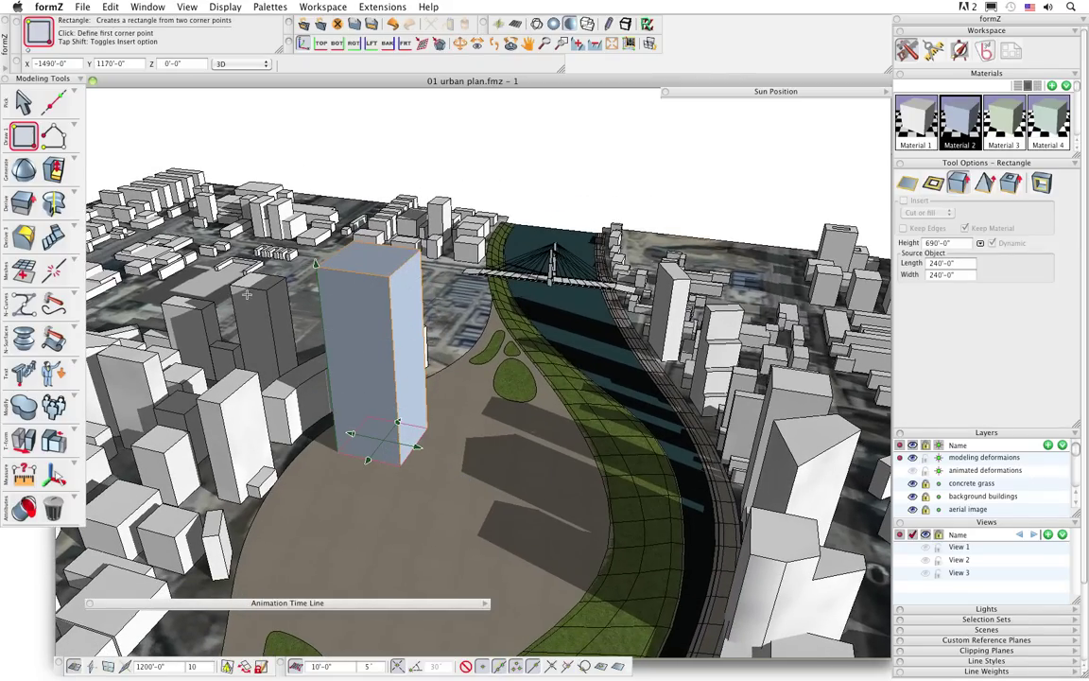
left_click(64, 171)
left_click_drag(97, 165, 125, 101)
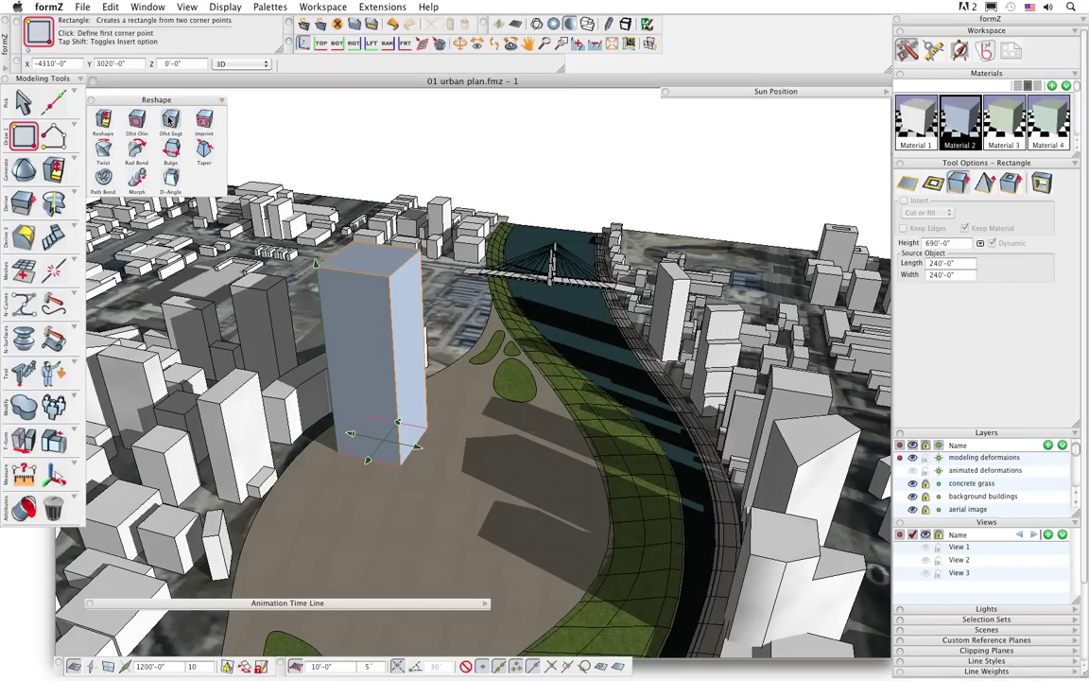
left_click(172, 120)
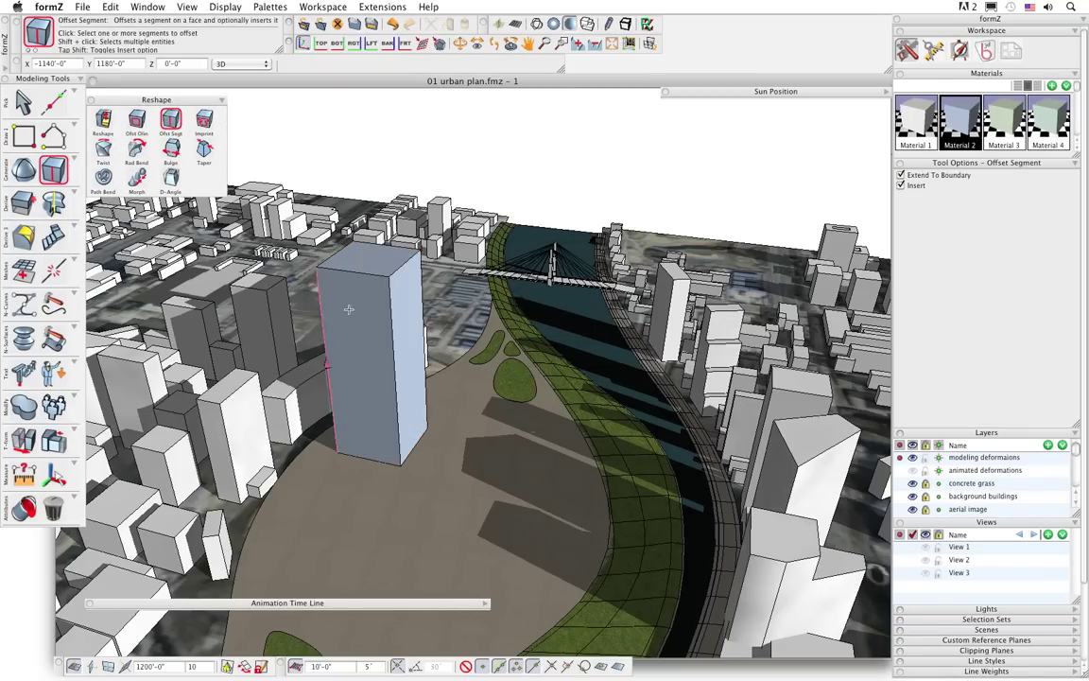
left_click(400, 248)
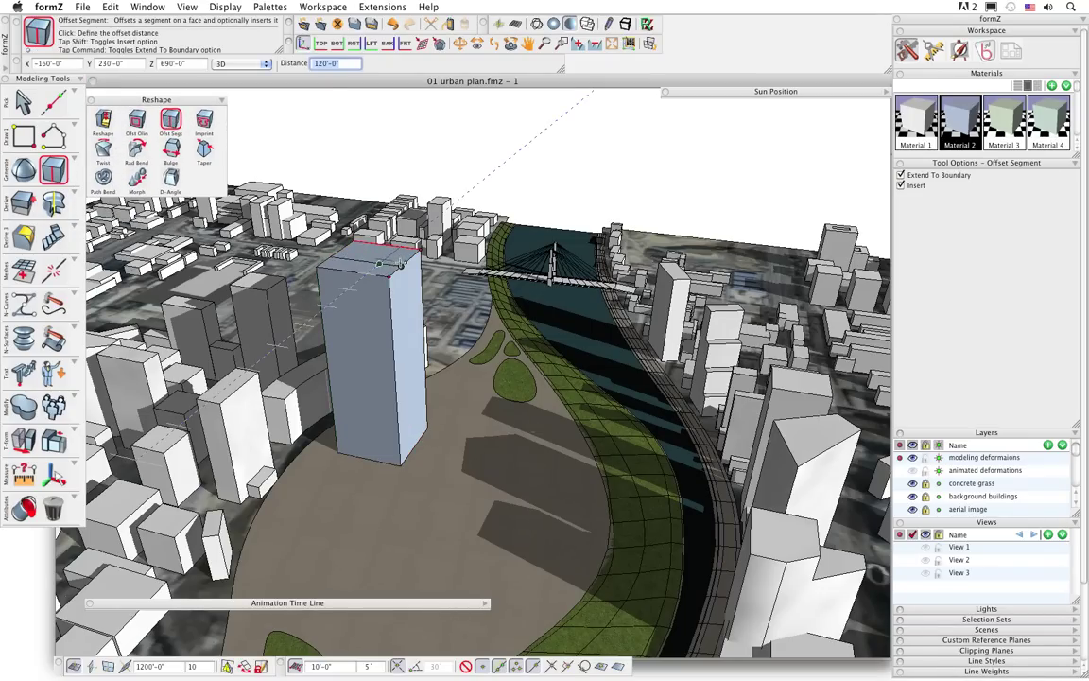
left_click(405, 262)
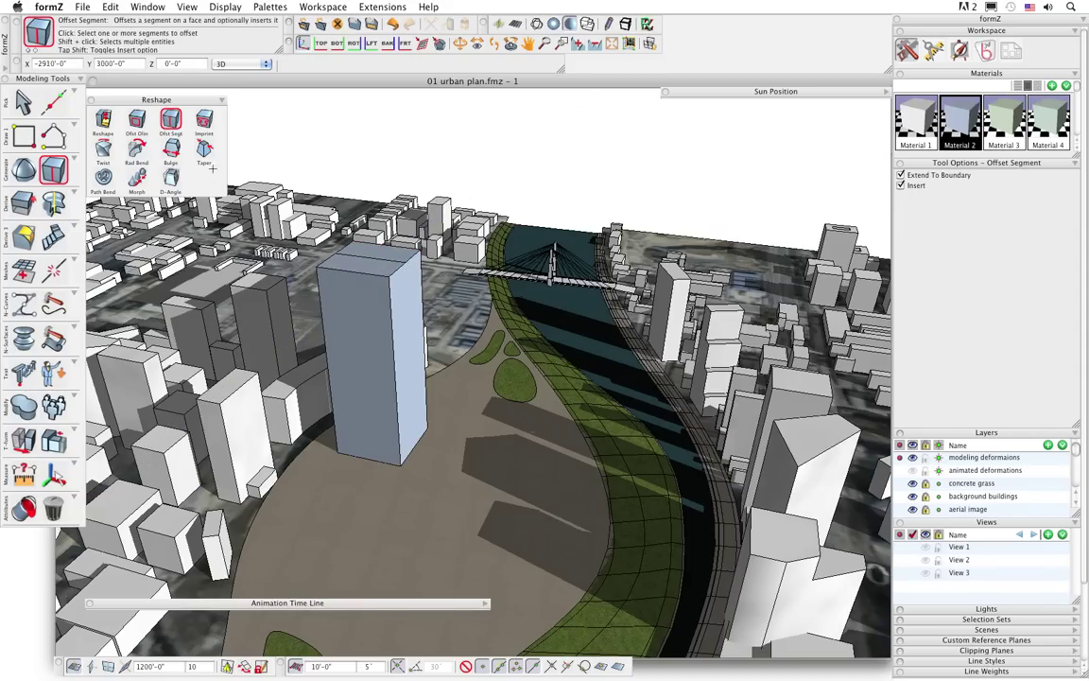
Reshape the front half of the tower's top face downward to form a lower tier.
left_click(102, 119)
left_click(375, 274)
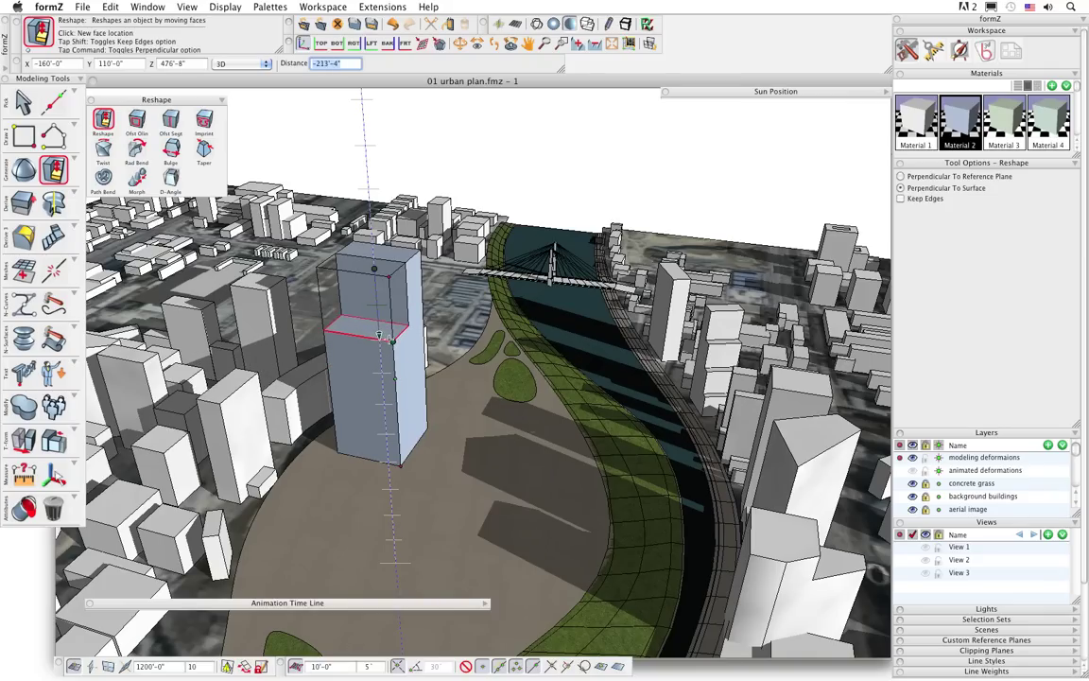
left_click(388, 338)
Split the lower tier's roof with Offset Segment and Reshape its river-side half down to an elevation of 245'-7".
left_click(171, 120)
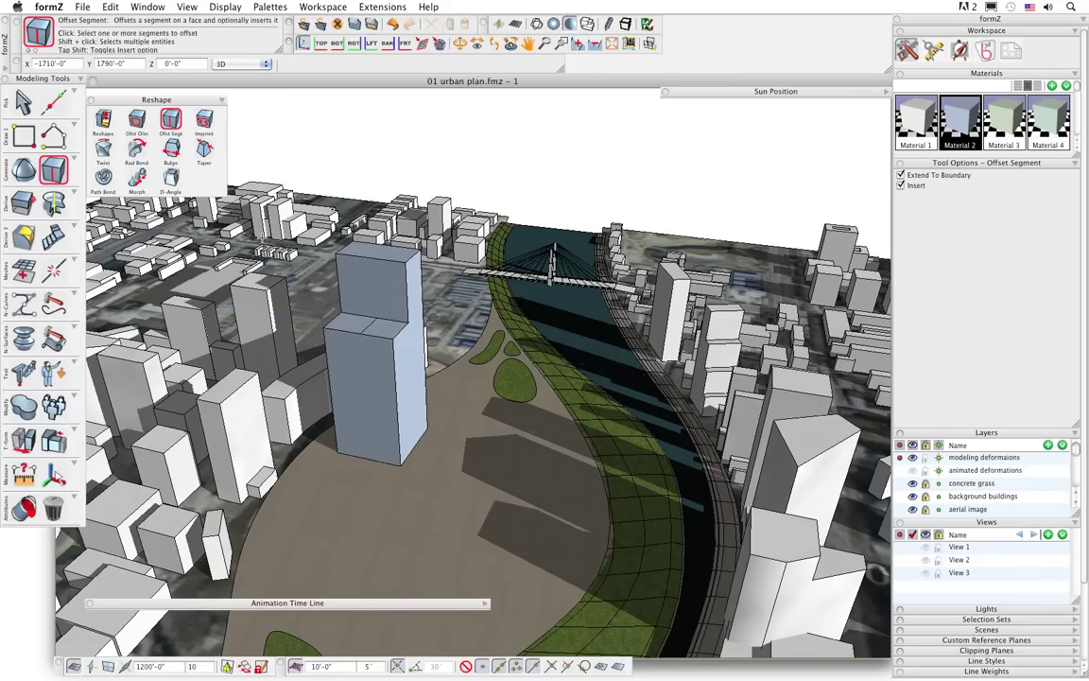
left_click(103, 119)
left_click(390, 331)
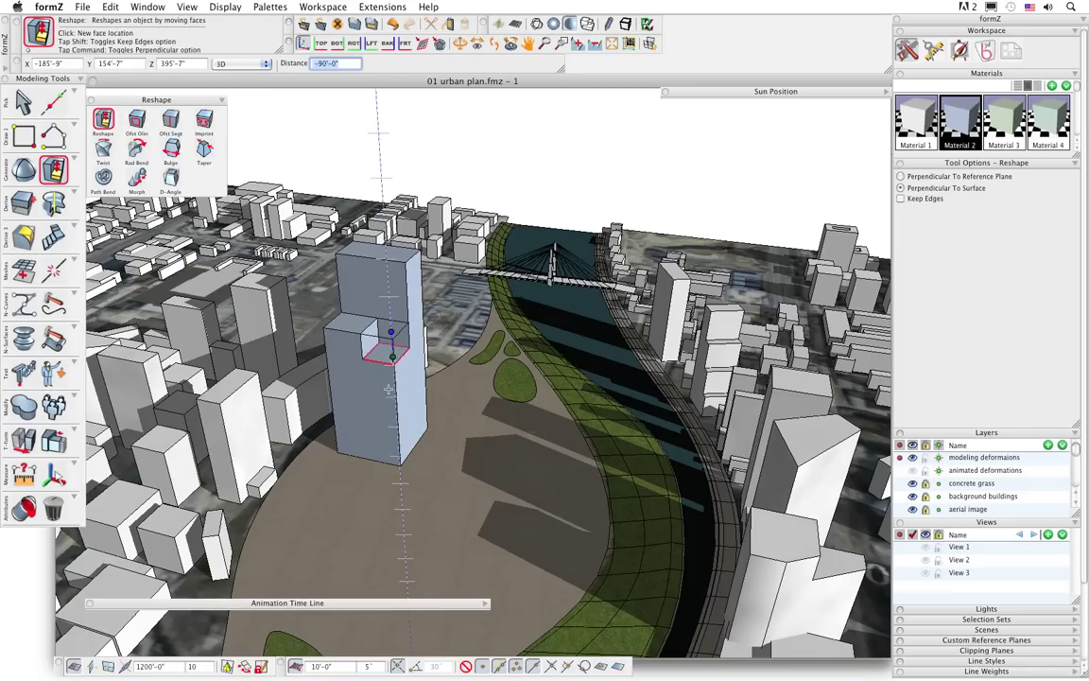
left_click(370, 364)
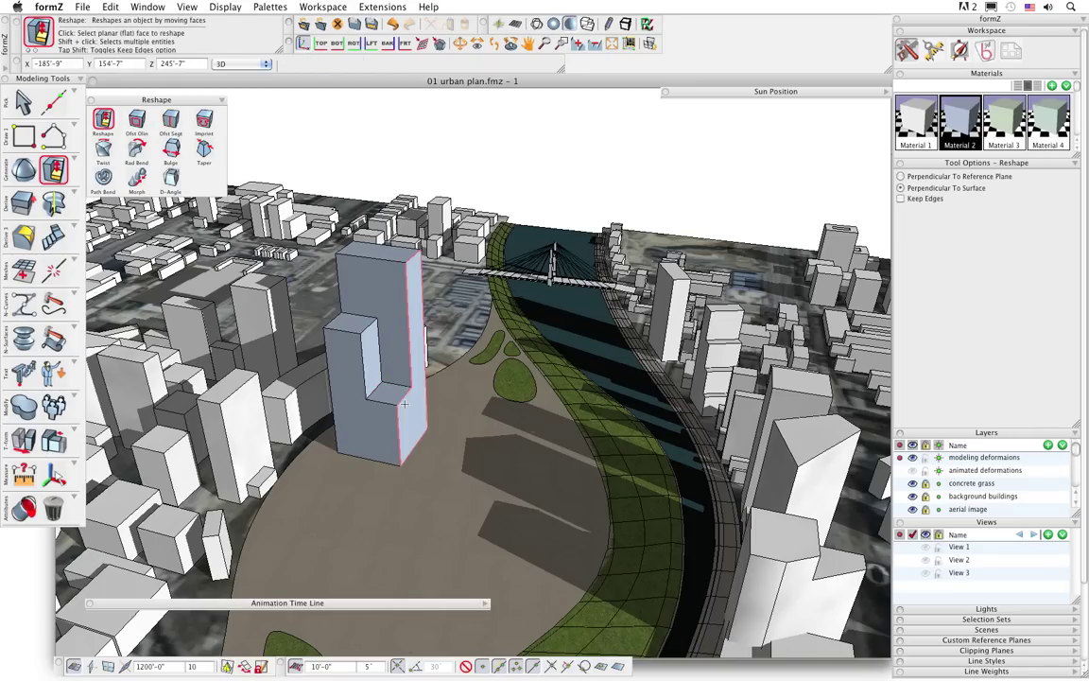
Move the outer edge of the lowest step down 80'-0" to slope its top face.
key("m")
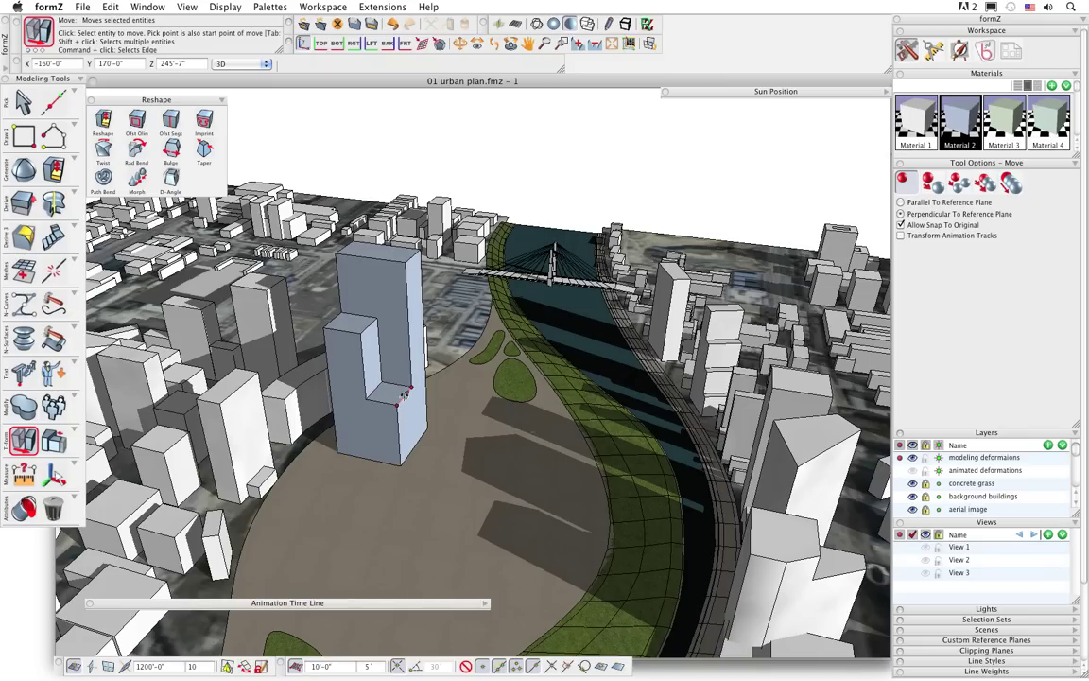
left_click(402, 395)
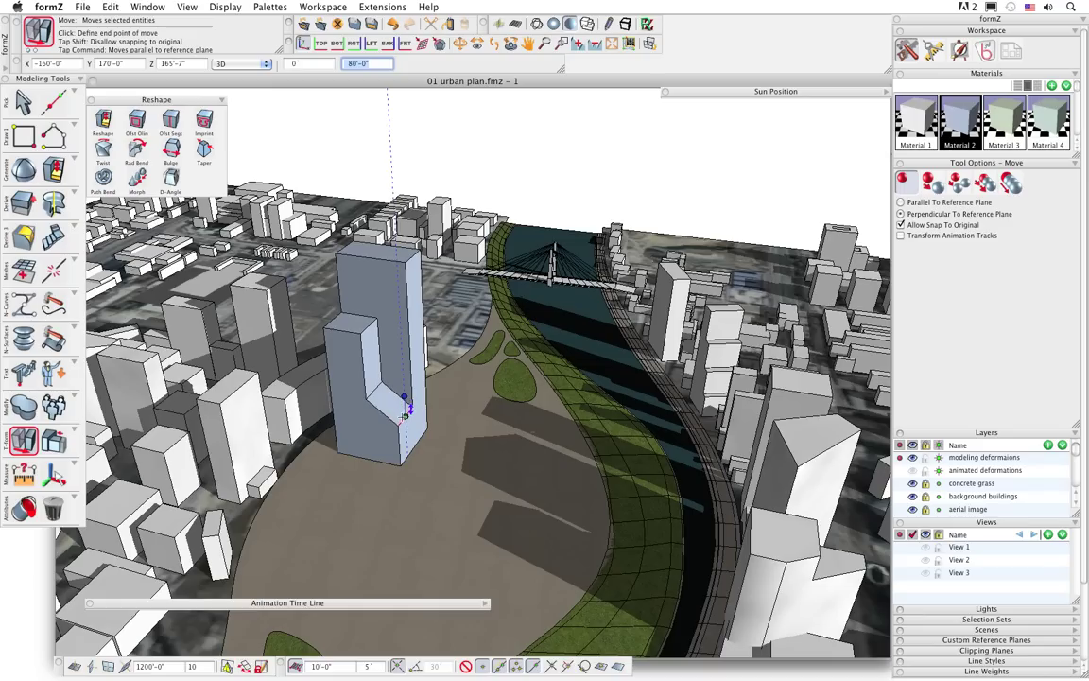
left_click(404, 393)
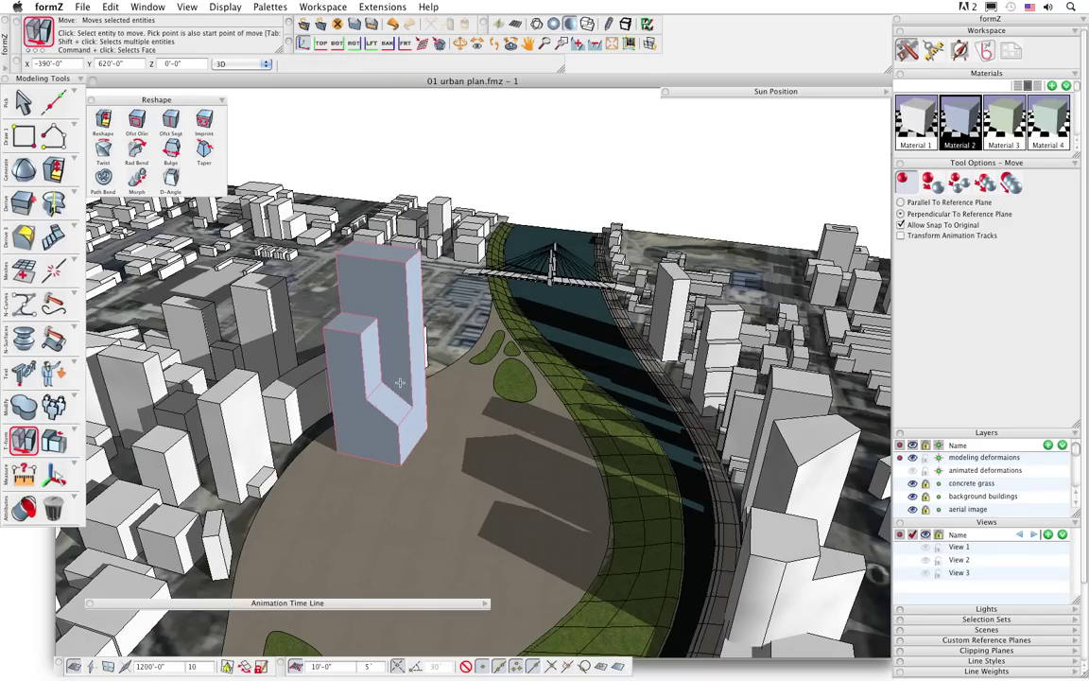
Move the river-side top edges of the two upper tiers up 150'-0" together to slant both roofs.
left_click(373, 324, "shift")
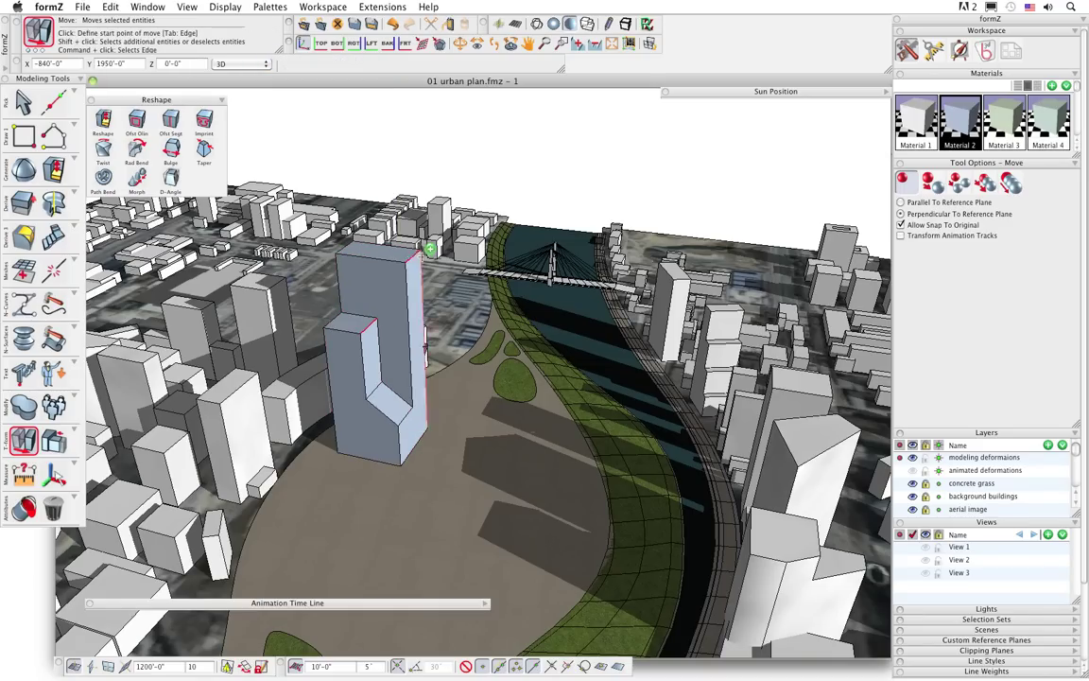
left_click(414, 251)
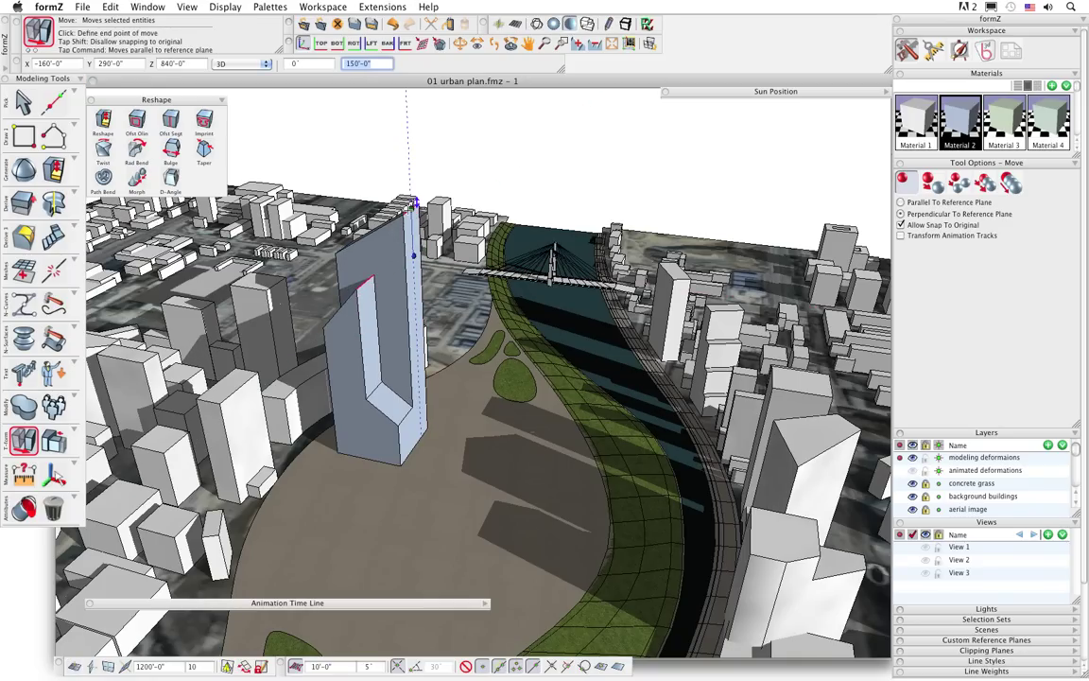
left_click(416, 76)
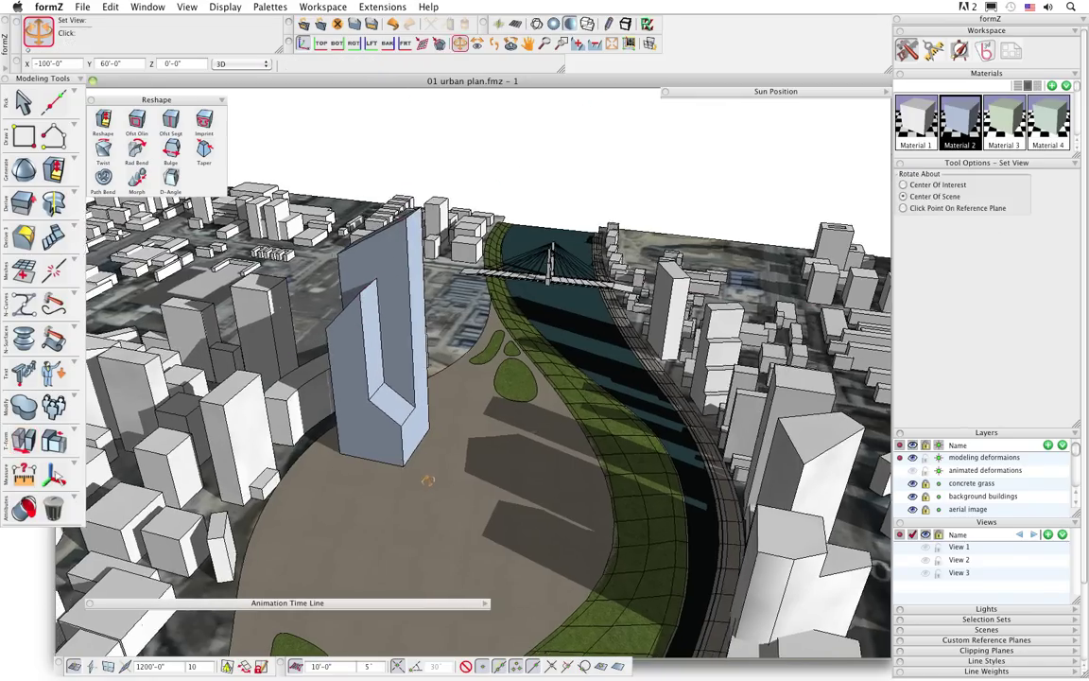
mouse_move(428, 480)
left_mouse_down()
mouse_move(537, 470)
mouse_move(444, 467)
mouse_move(420, 477)
mouse_move(437, 478)
left_mouse_up()
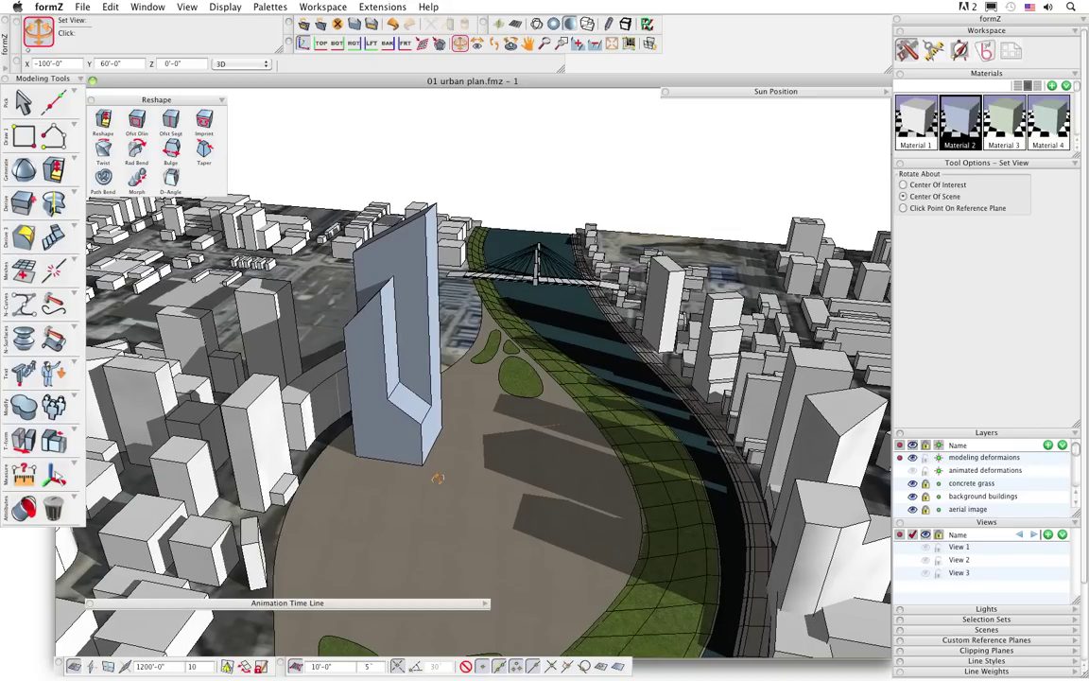
key("m")
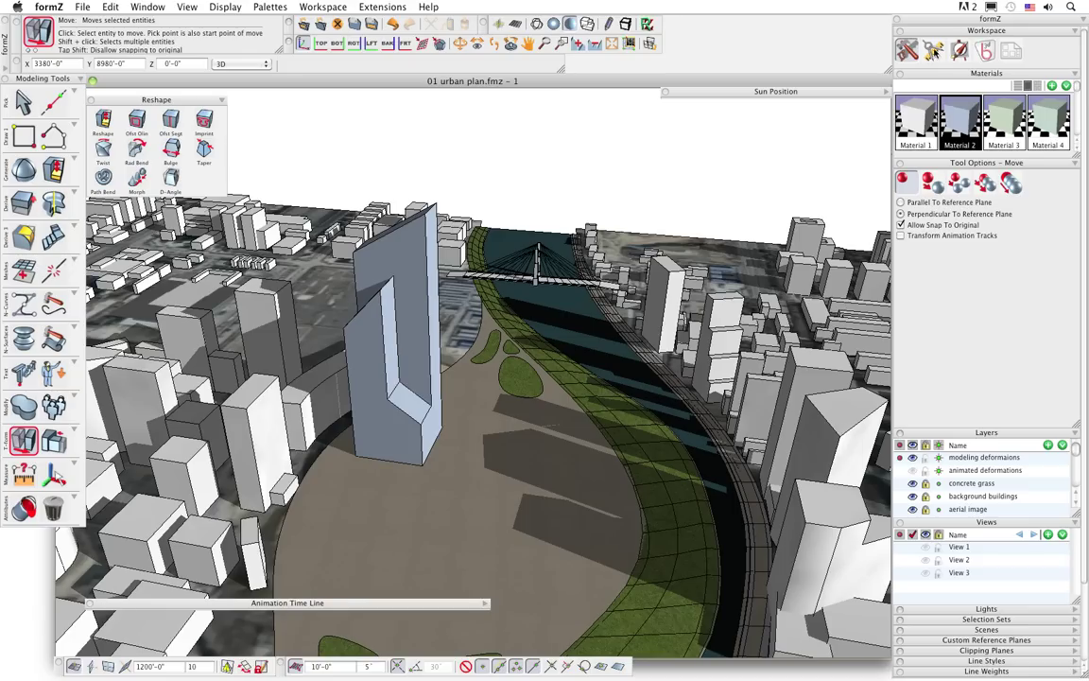
Switch to the animation workspace with its Animation Time Line for working on the tower.
left_click(959, 51)
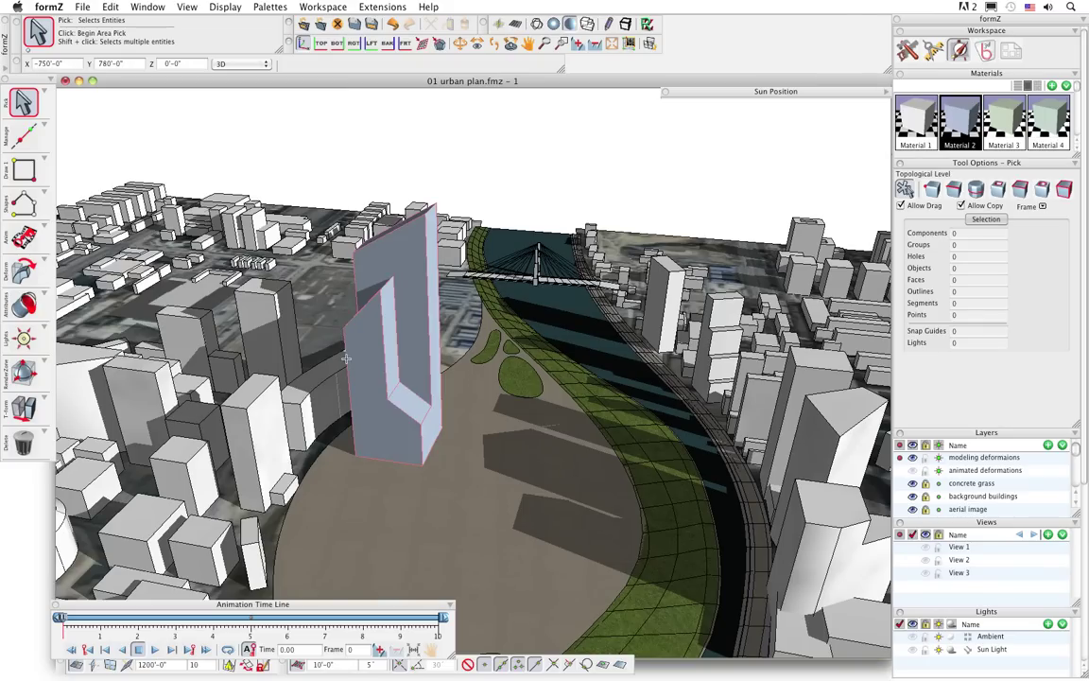
middle_click_drag(462, 489, 466, 483)
left_click_drag(466, 483, 462, 473)
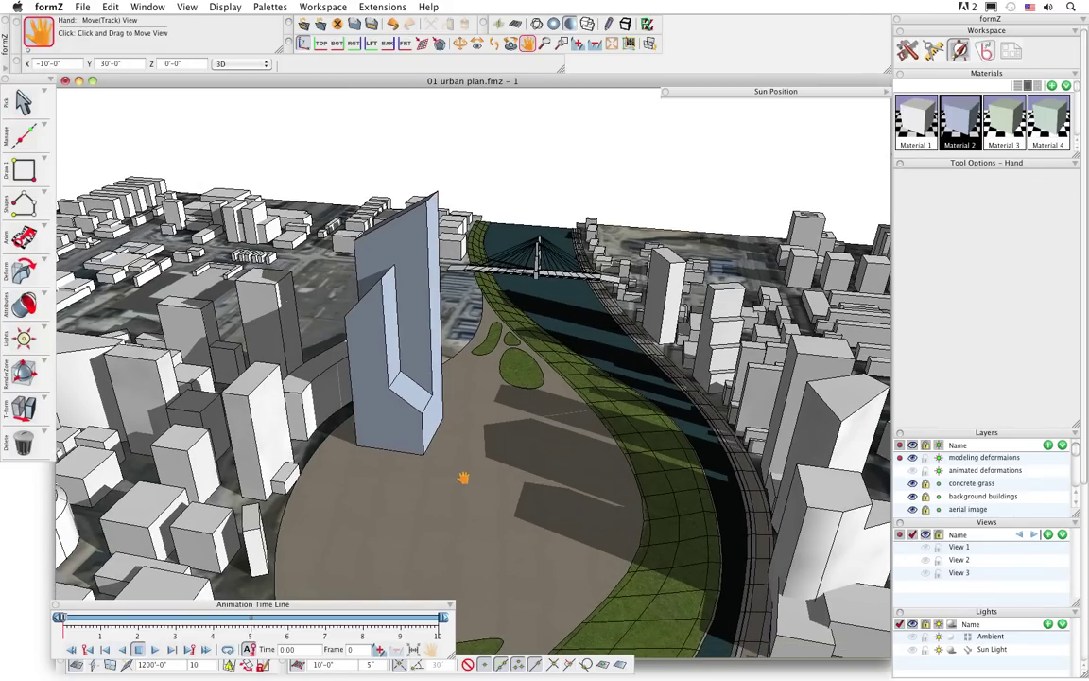
Make two evenly spaced copies of the tower parallel to the reference plane, ending 690'-0" away toward the river.
key("p")
middle_click_drag(473, 494, 456, 491)
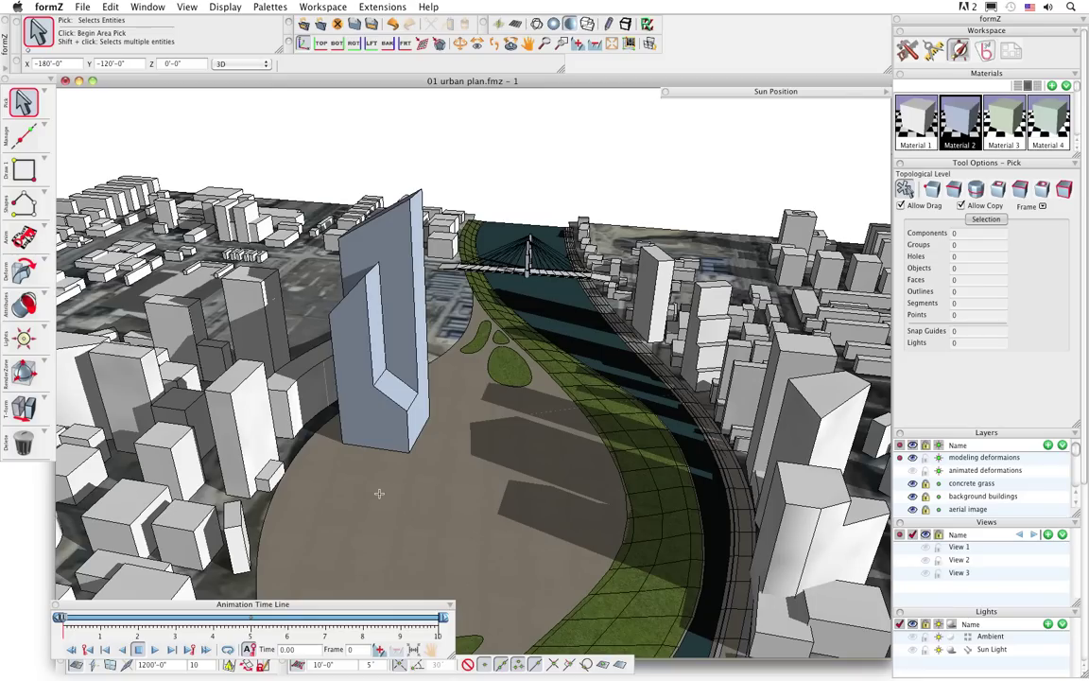
key("m")
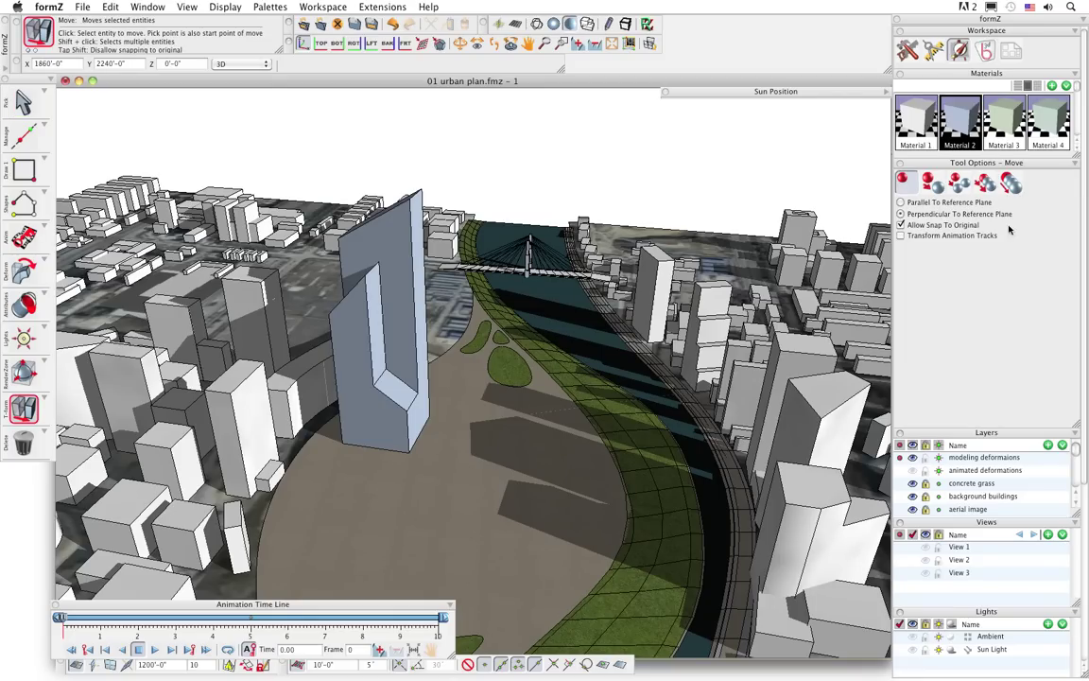
left_click(1013, 182)
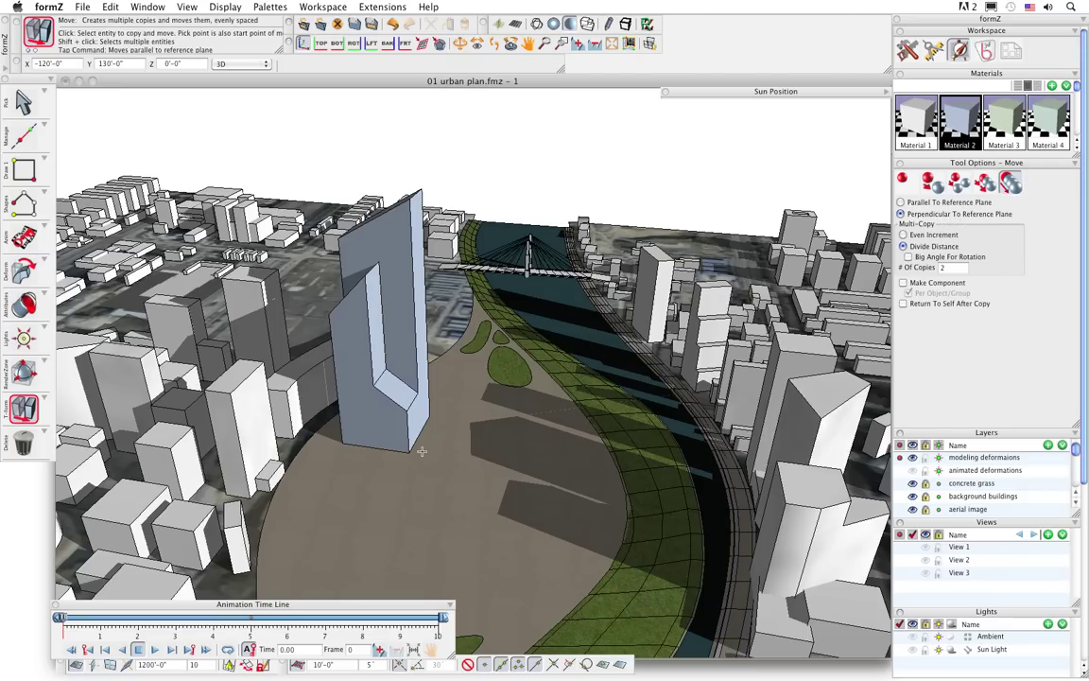
left_click(397, 406)
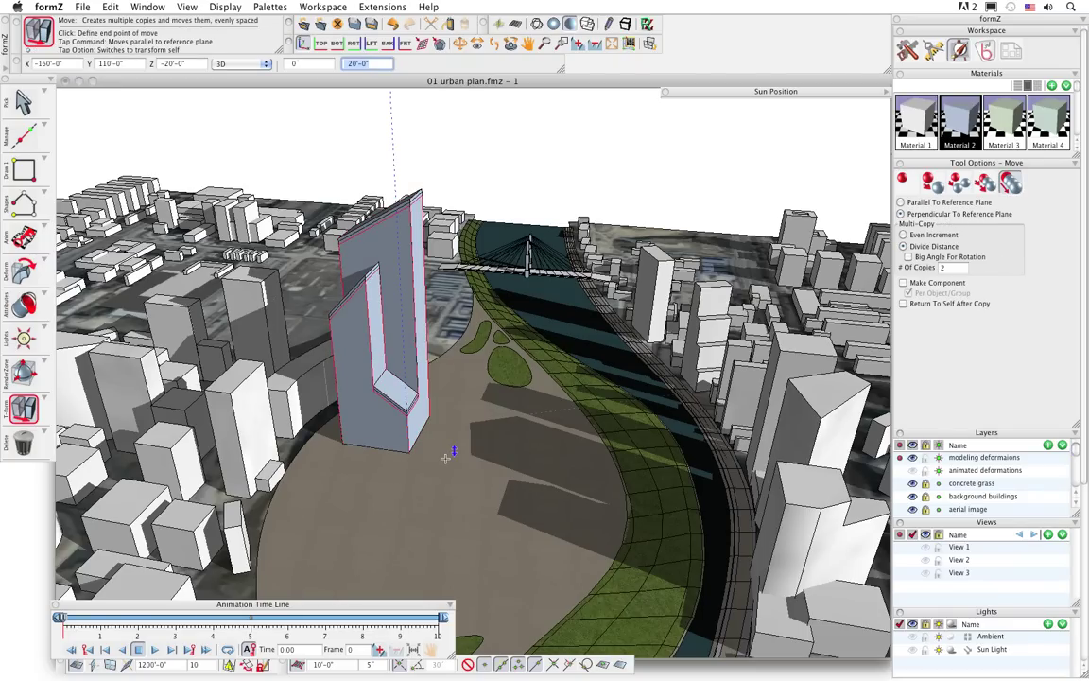
key("super")
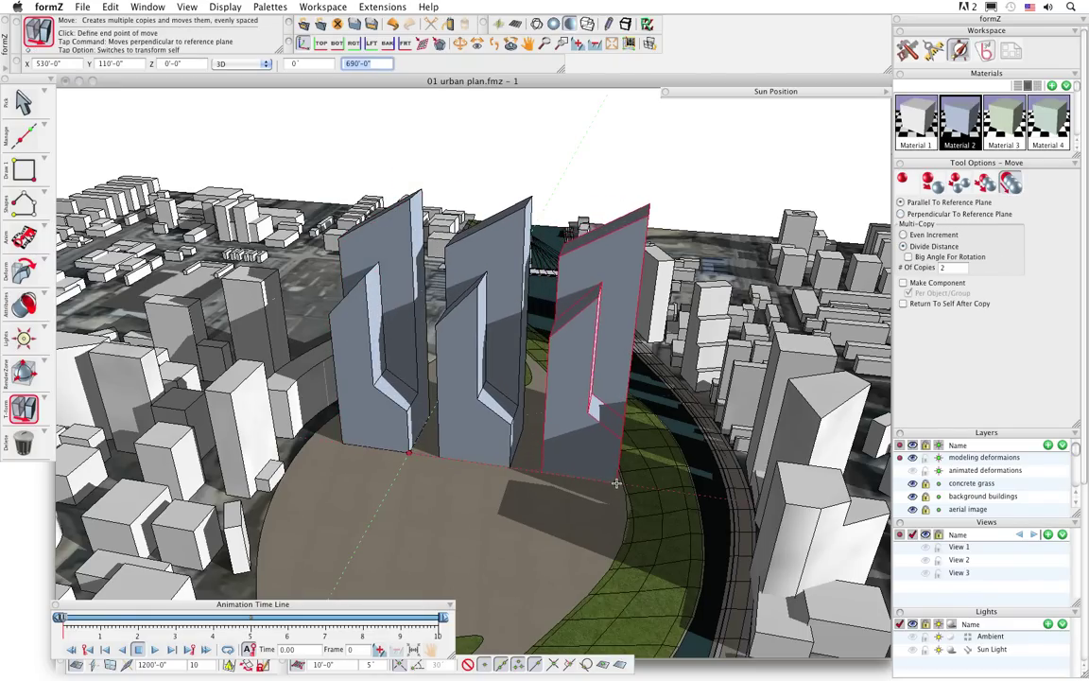
left_click(615, 482)
Apply an animated Taper deformation to the middle tower and scrub the animation to 4.40 seconds.
key("space")
left_click_drag(527, 542, 476, 523)
key("m")
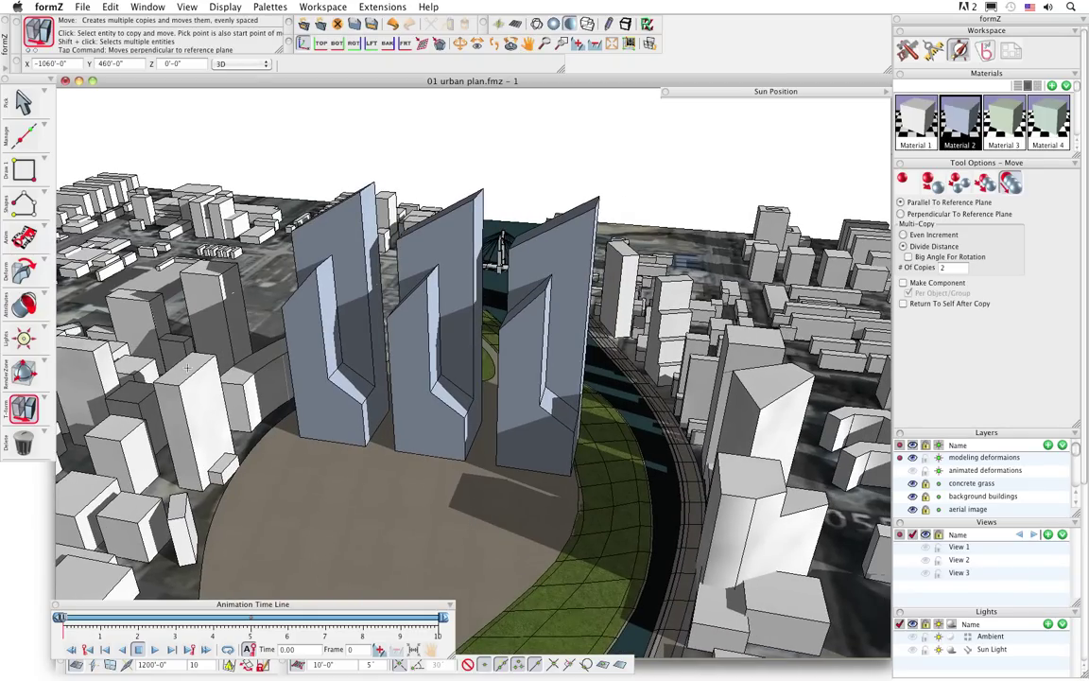
left_click(26, 270)
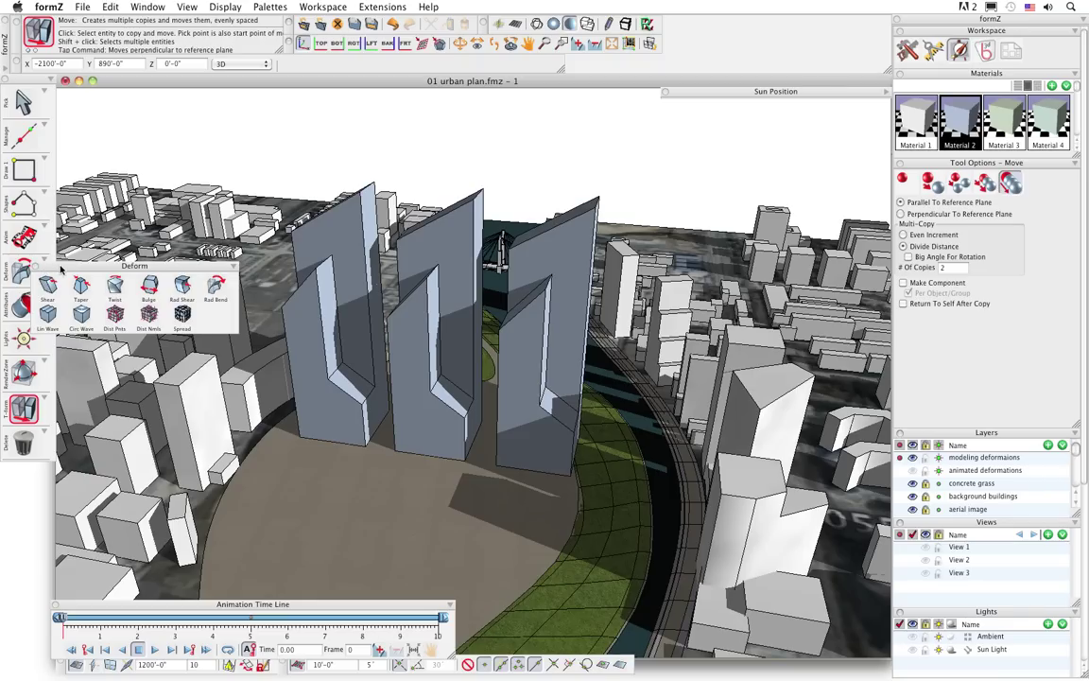
left_click_drag(57, 266, 89, 97)
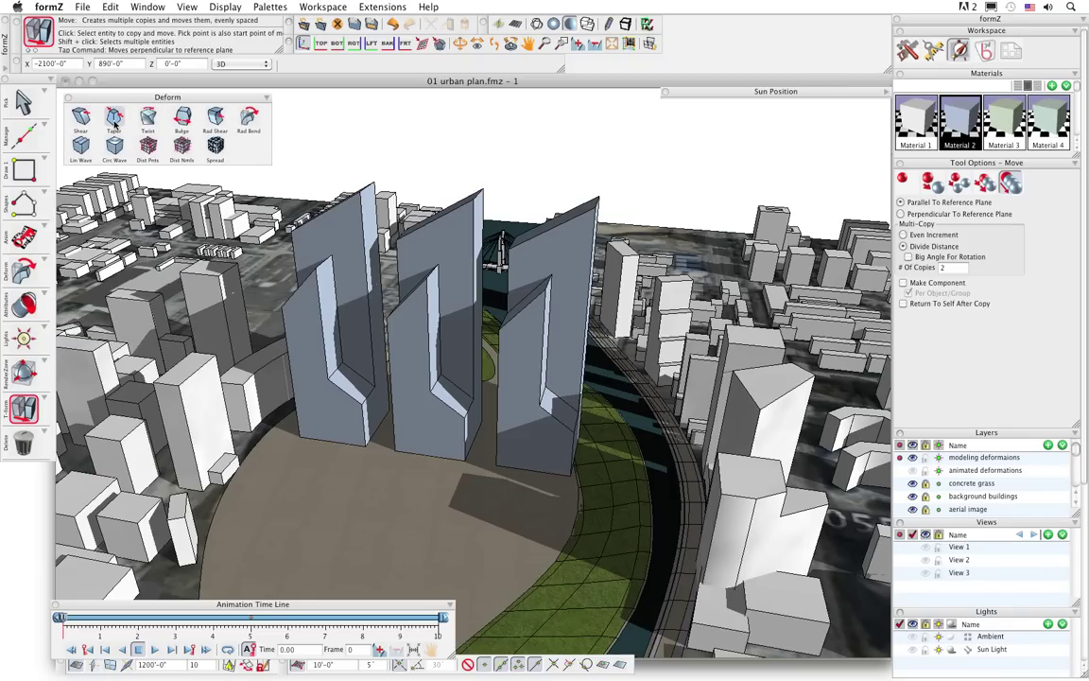
left_click(115, 118)
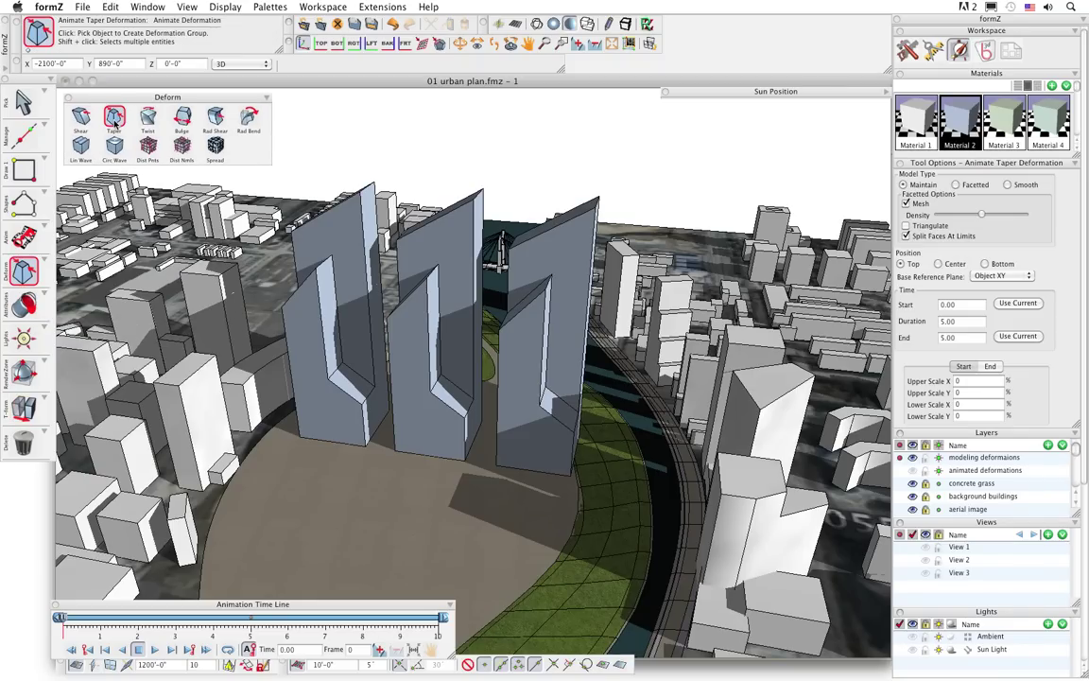
left_click(427, 275)
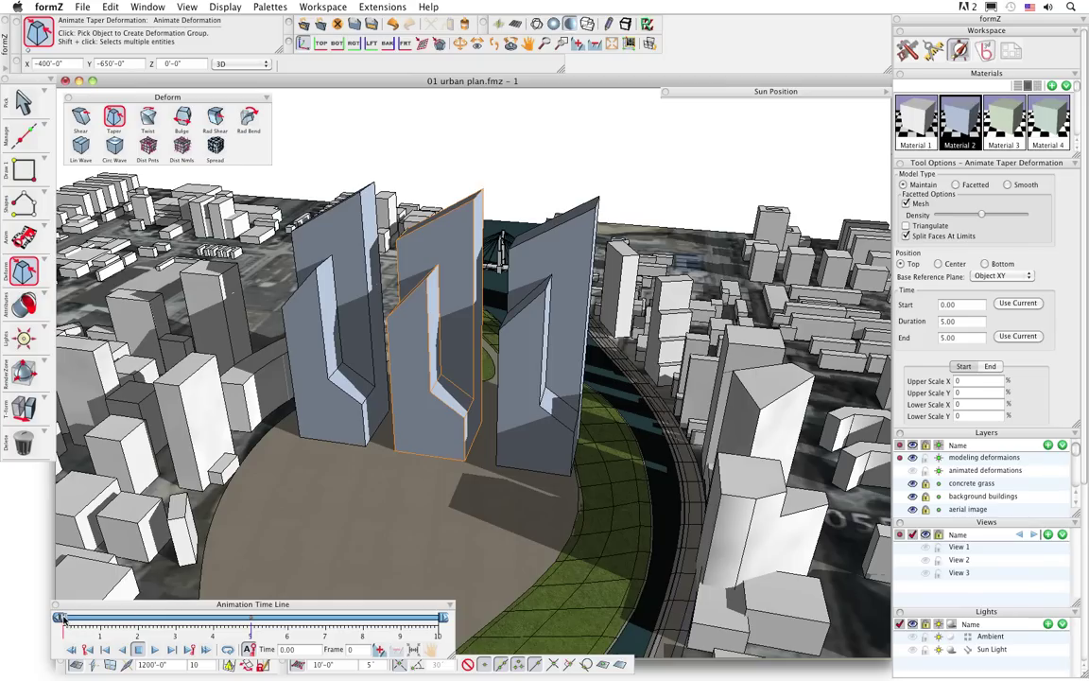
left_click_drag(60, 617, 230, 641)
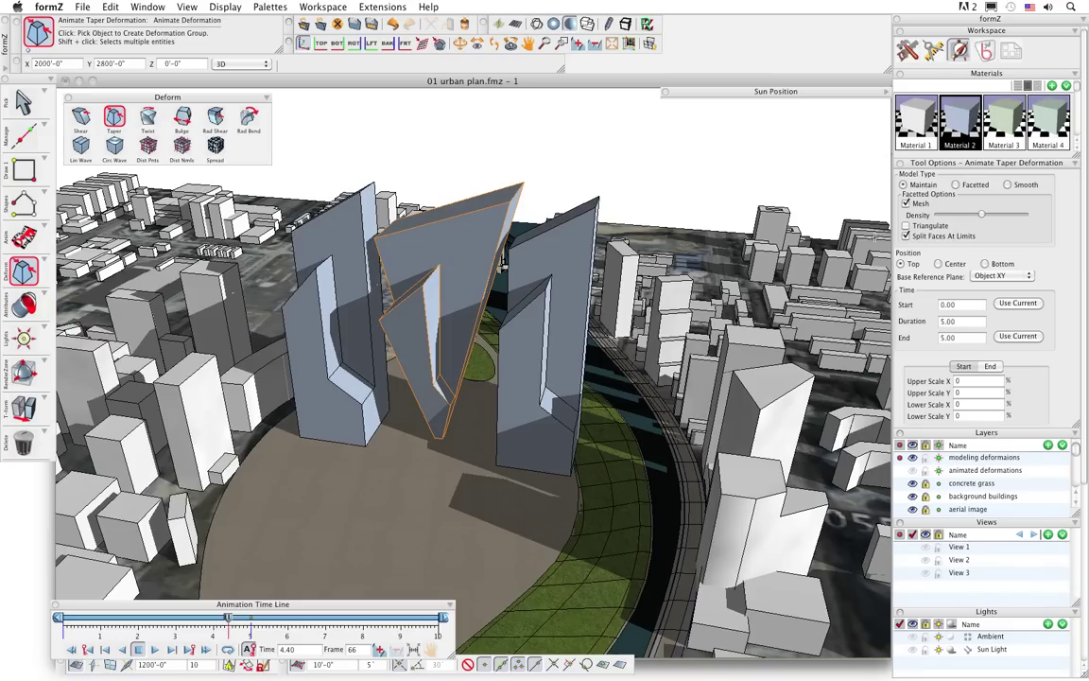
Set the taper's end Lower Scale X and Lower Scale Y to 0% for the middle tower.
left_click(960, 322)
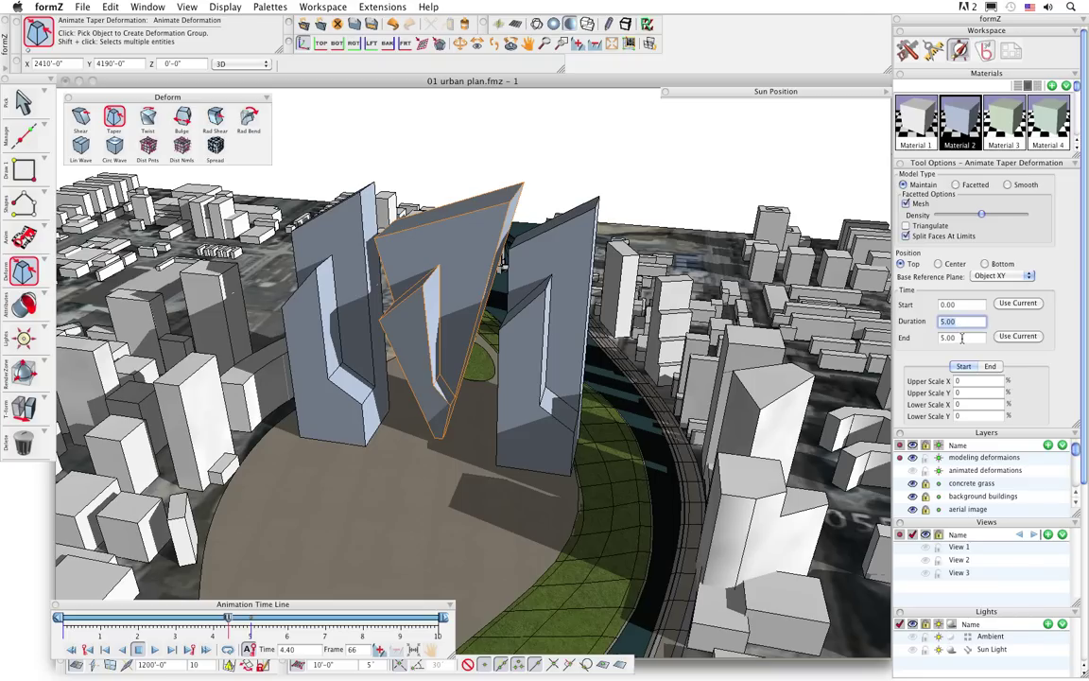
left_click(963, 367)
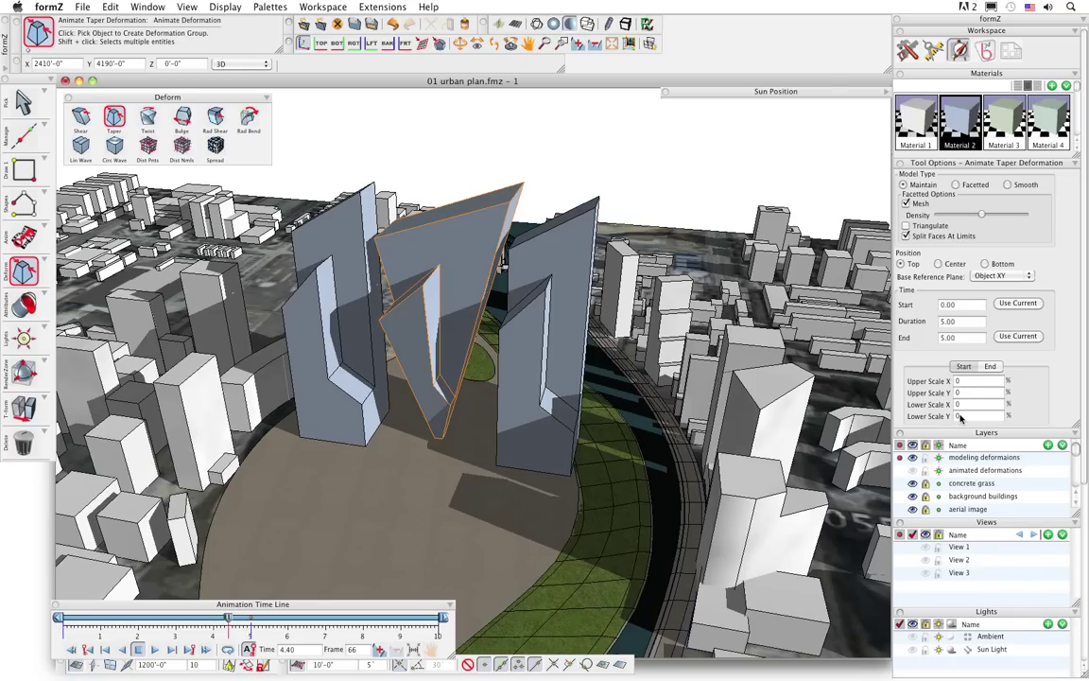
left_click(991, 369)
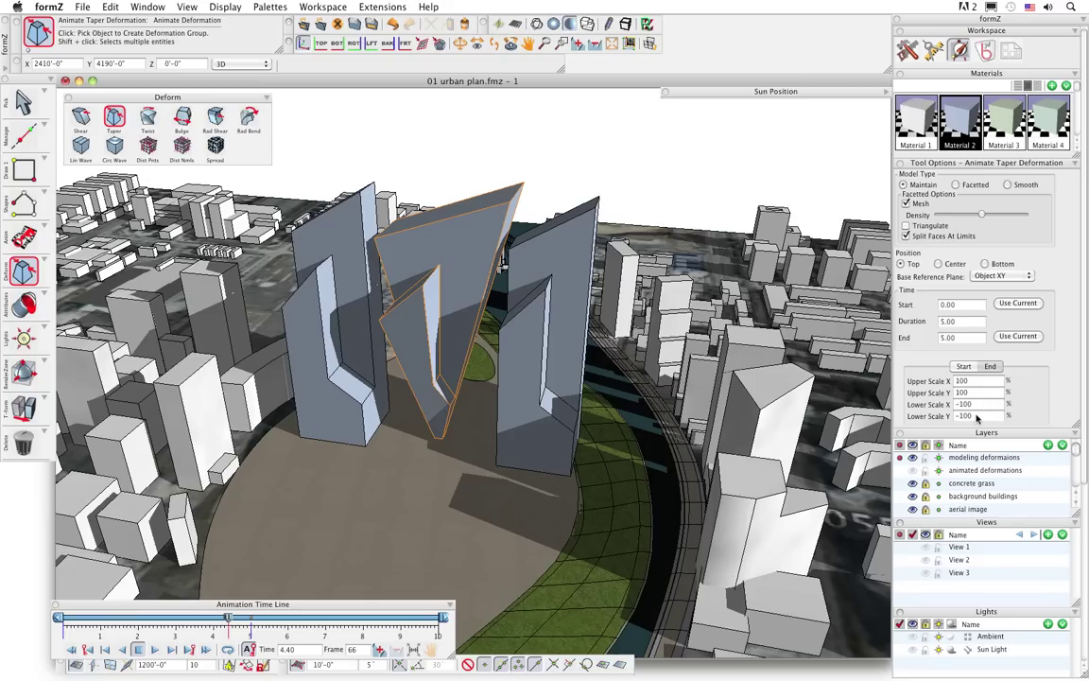
left_click_drag(977, 417, 954, 419)
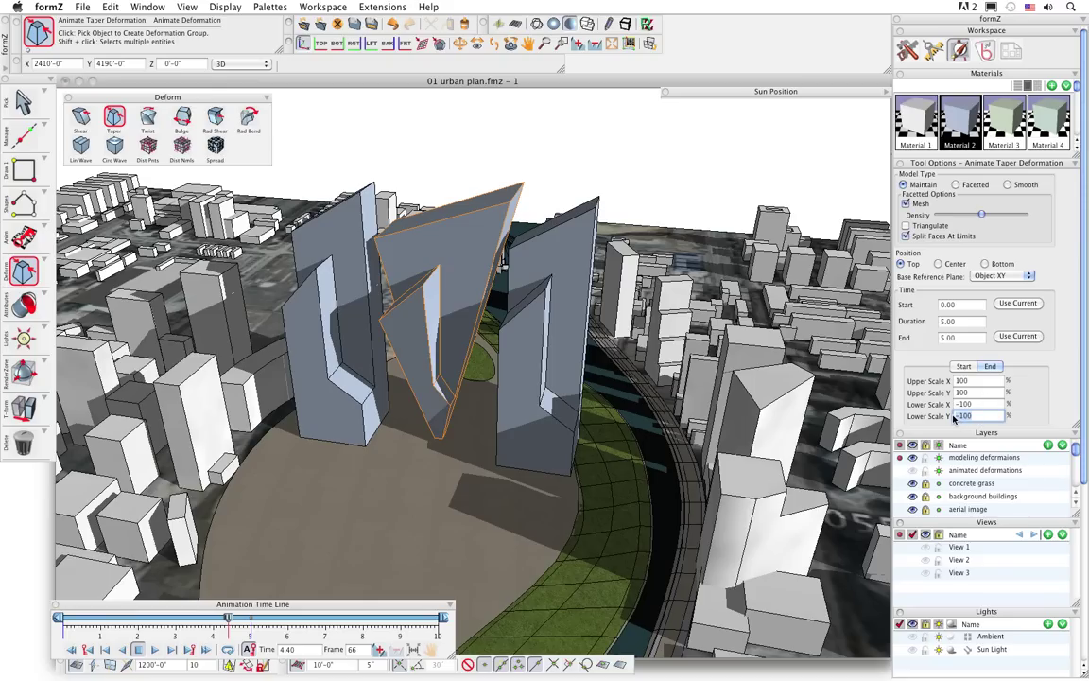
type("0")
left_click(983, 405)
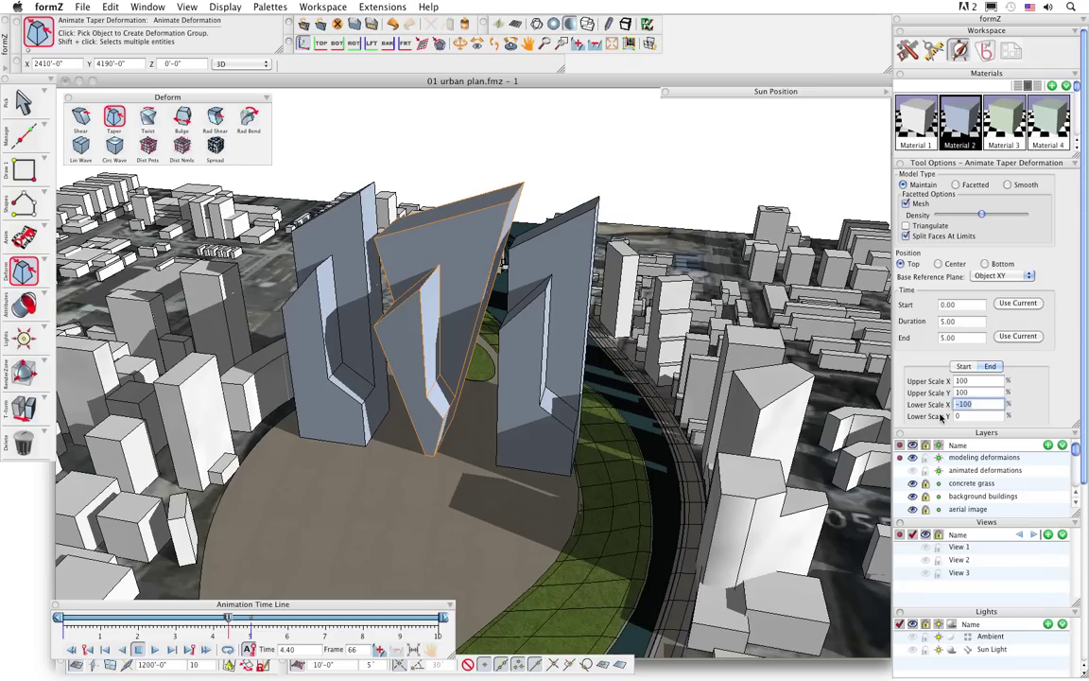
type("0")
key("Return")
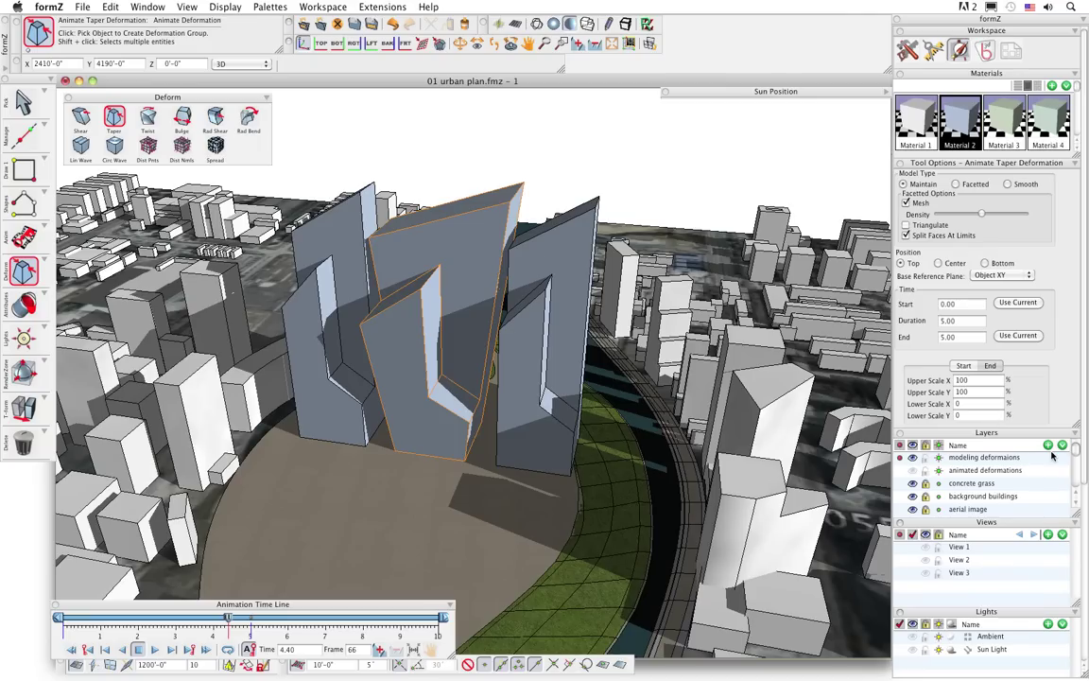
Set the taper's end Upper Scale X and Upper Scale Y to -50% and preview the animation up to 5.00 seconds.
left_click(974, 381)
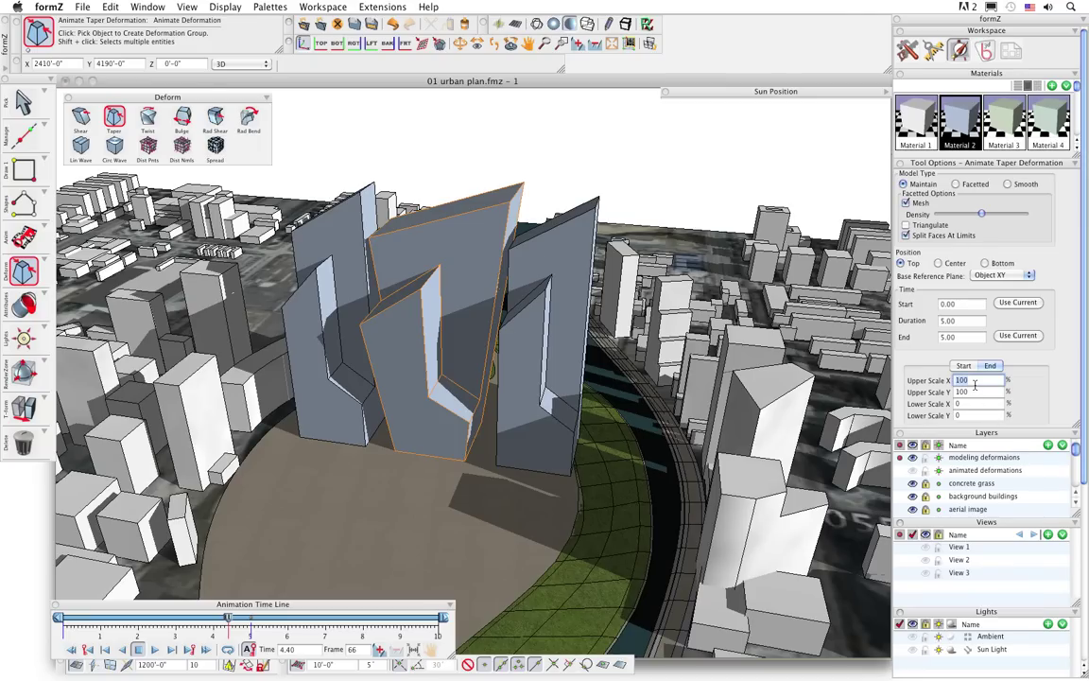
type("-50")
left_click(981, 393)
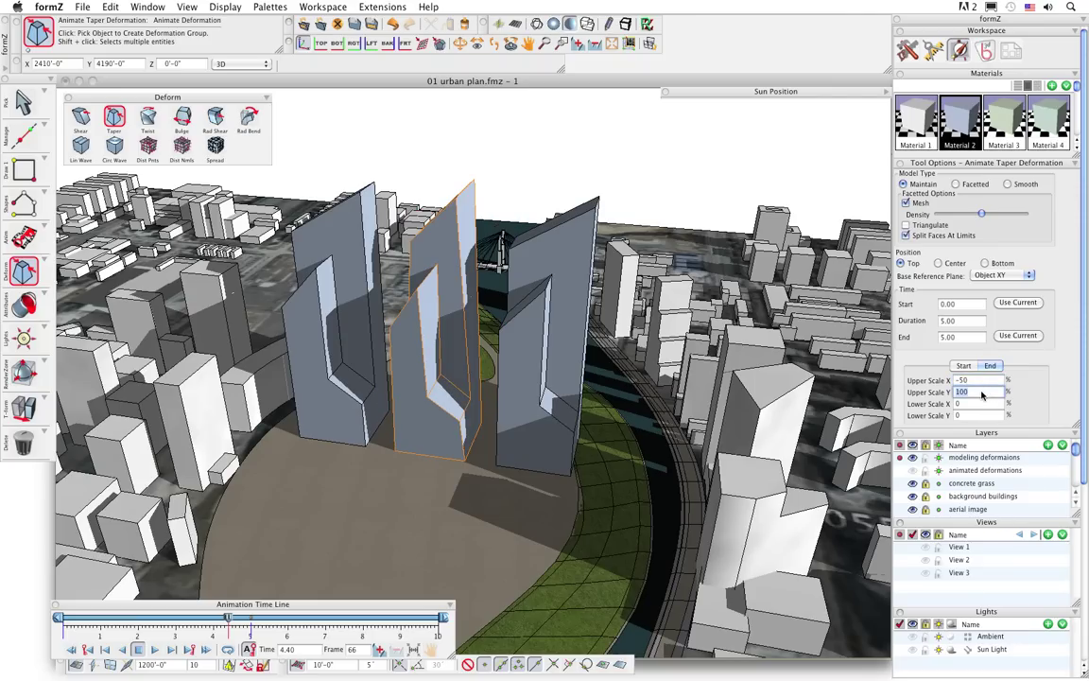
type("-50")
left_click(981, 403)
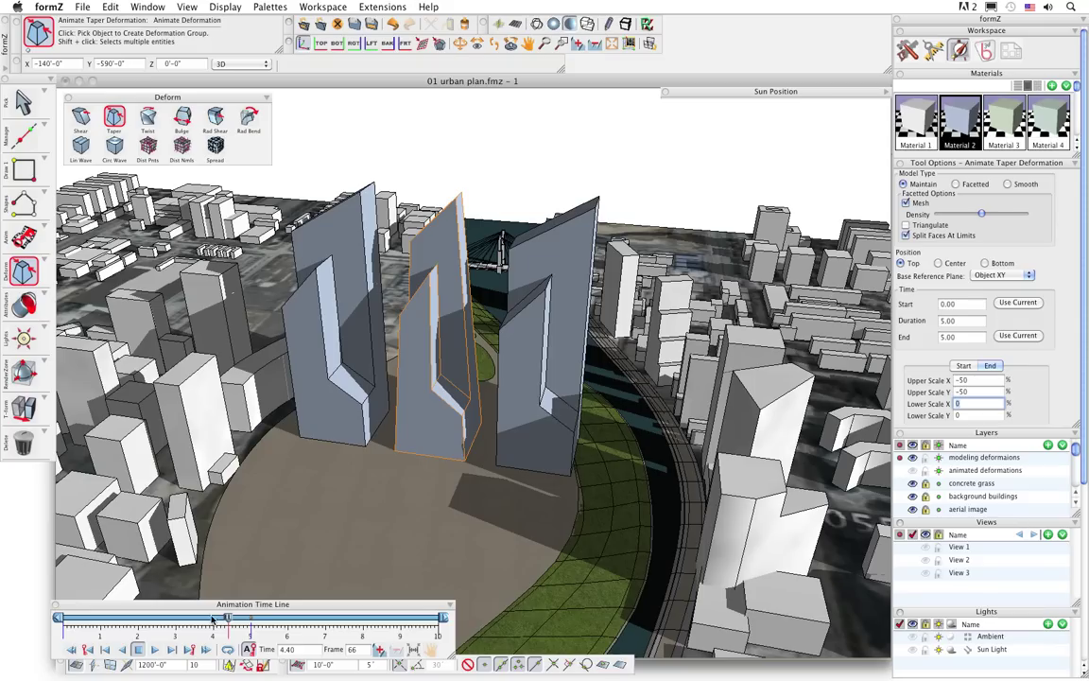
left_click_drag(227, 620, 250, 631)
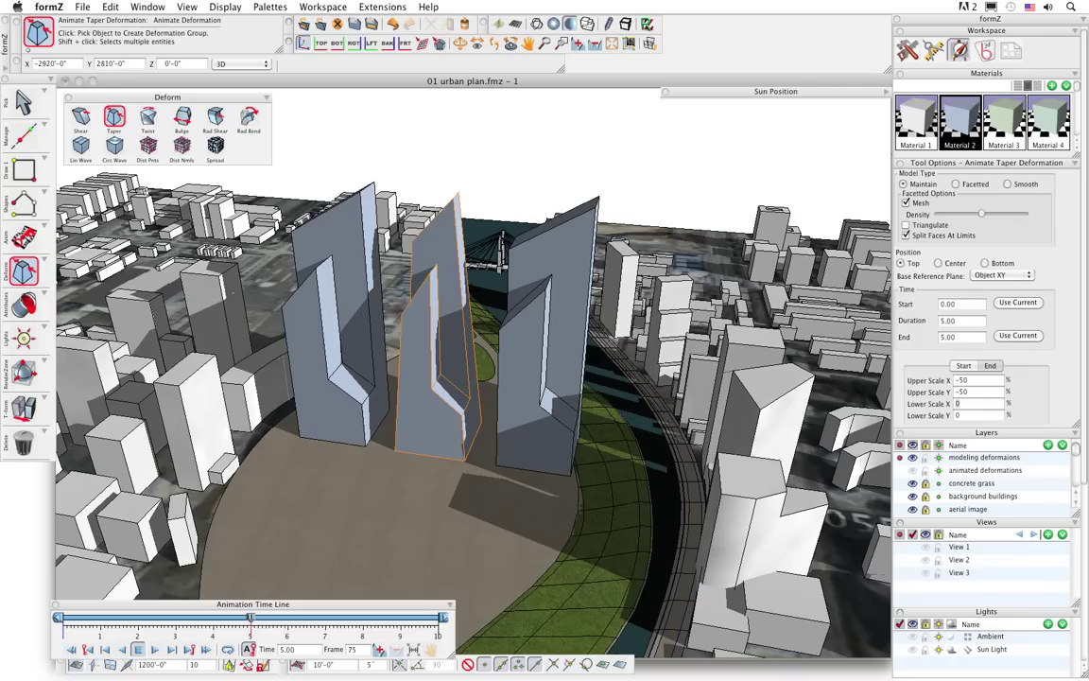
Apply an animated Bulge deformation to the original tower and scrub the animation to 4.60 seconds.
left_click(181, 115)
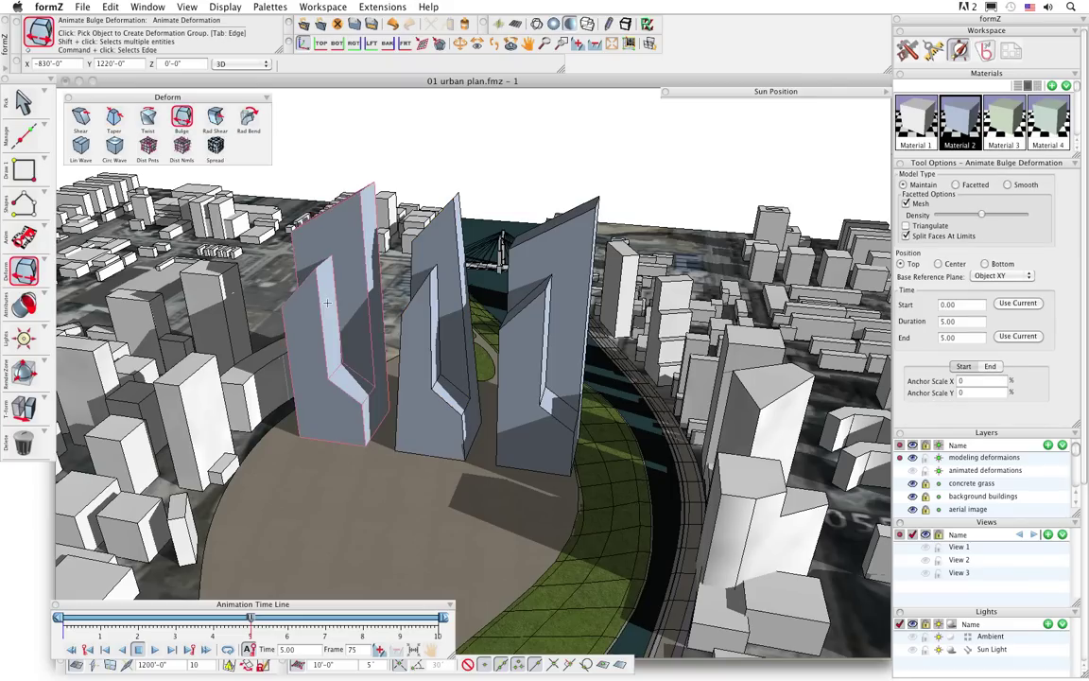
left_click(312, 359)
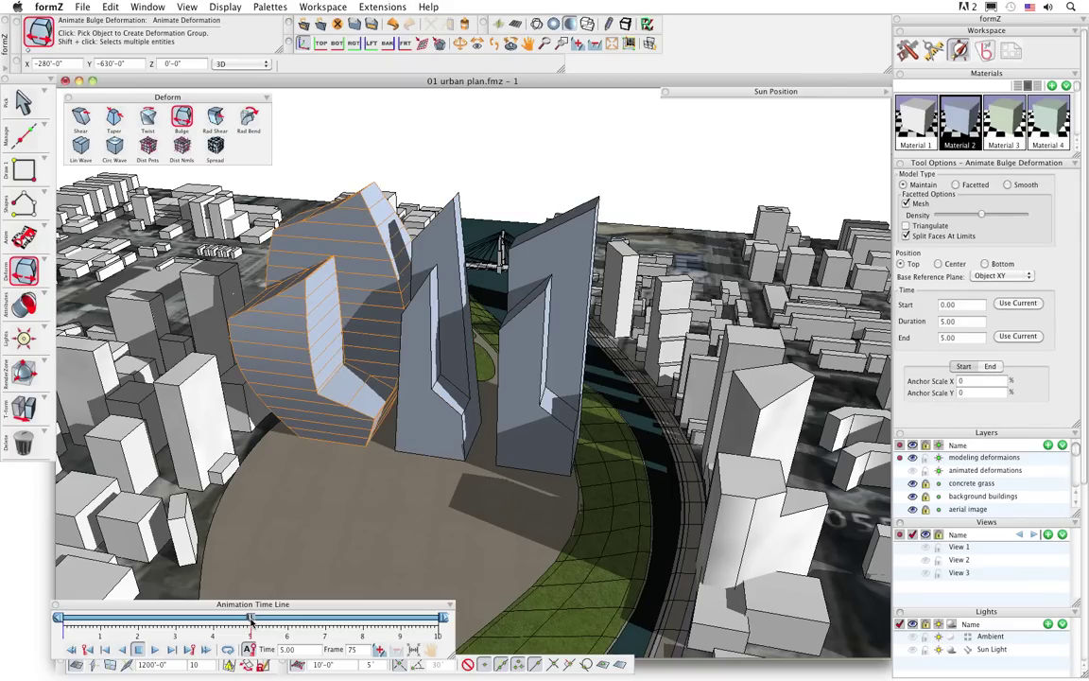
mouse_move(251, 618)
left_mouse_down()
mouse_move(120, 619)
mouse_move(246, 619)
mouse_move(236, 618)
left_mouse_up()
Set the bulge's end Anchor Scale Y and Anchor Scale X to -50% and preview the animation, stopping at 4.73 seconds.
left_click(953, 322)
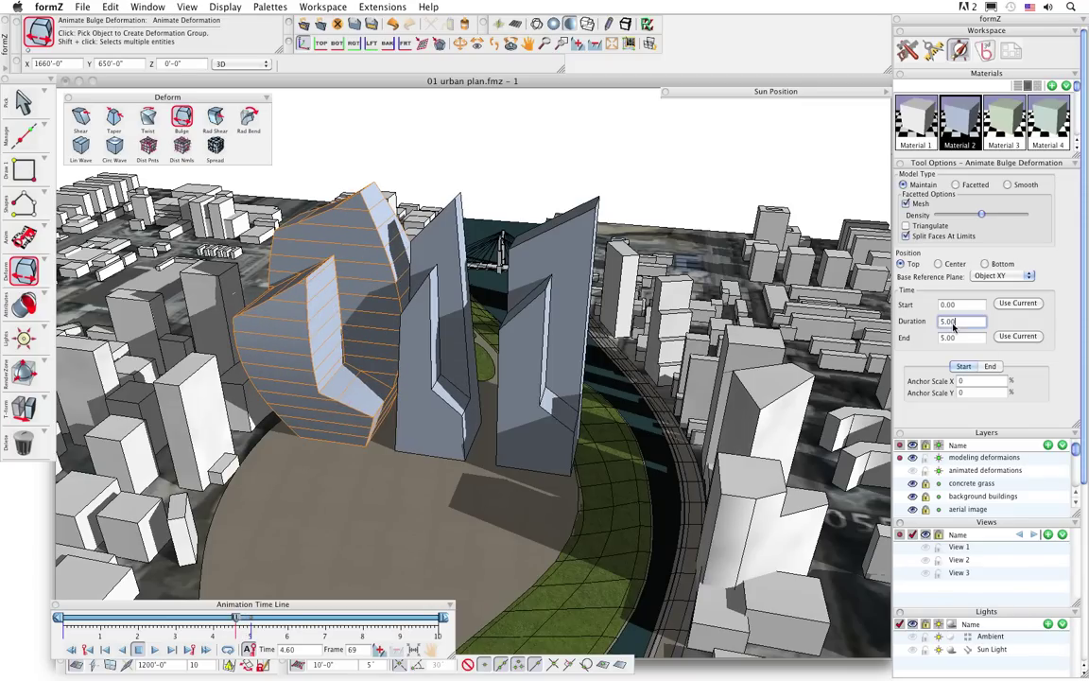
left_click(966, 367)
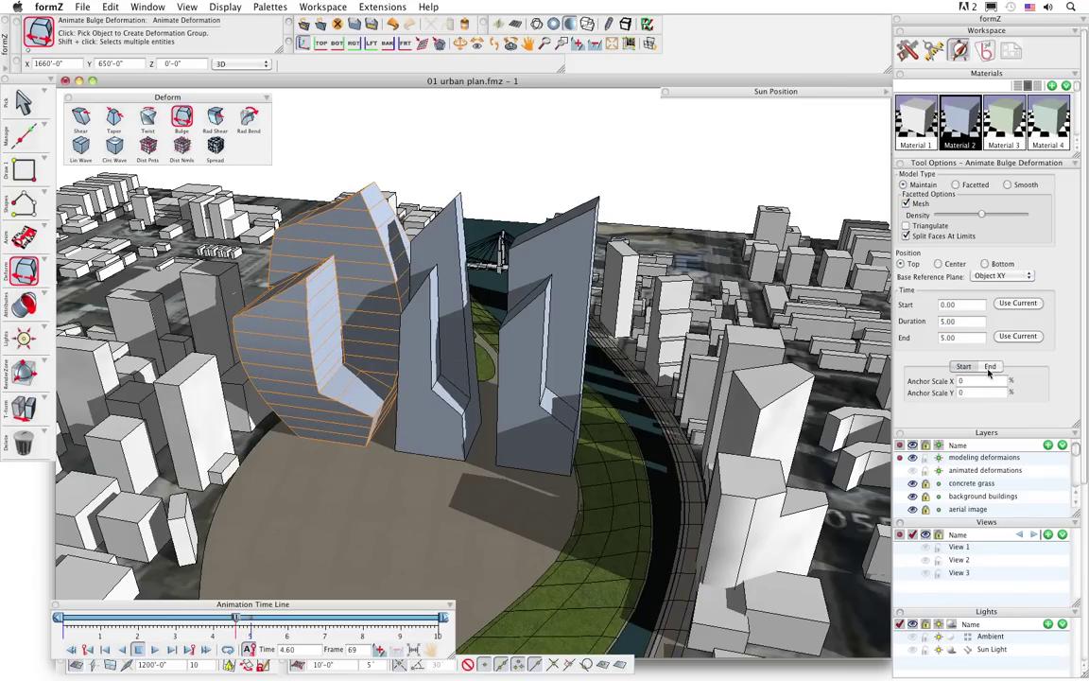
left_click(989, 366)
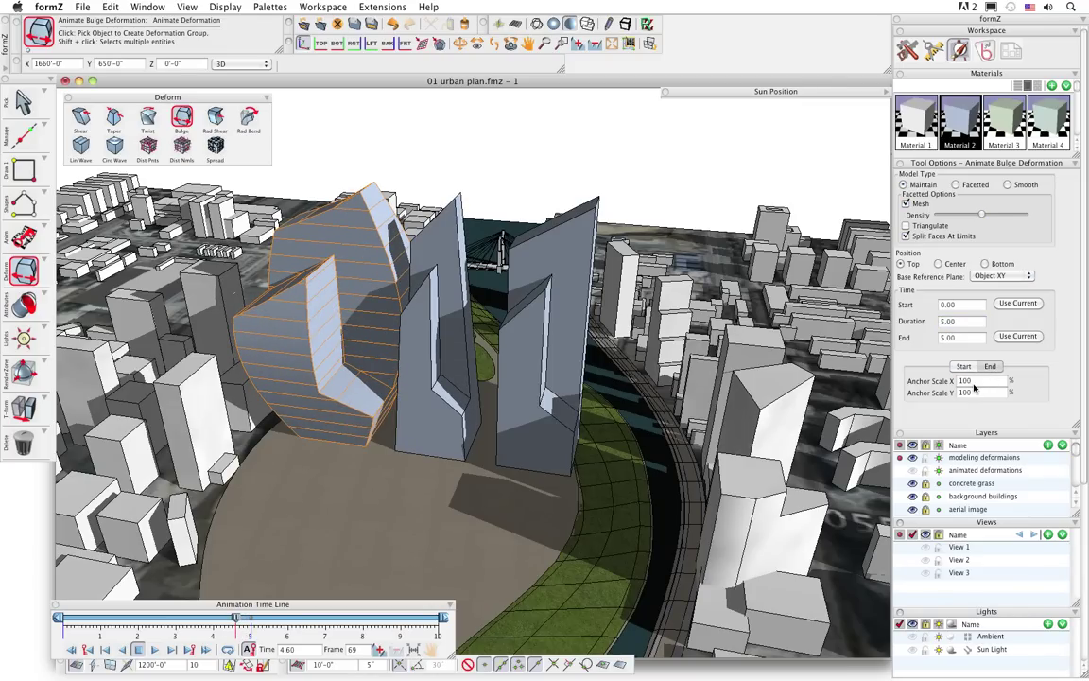
left_click(974, 394)
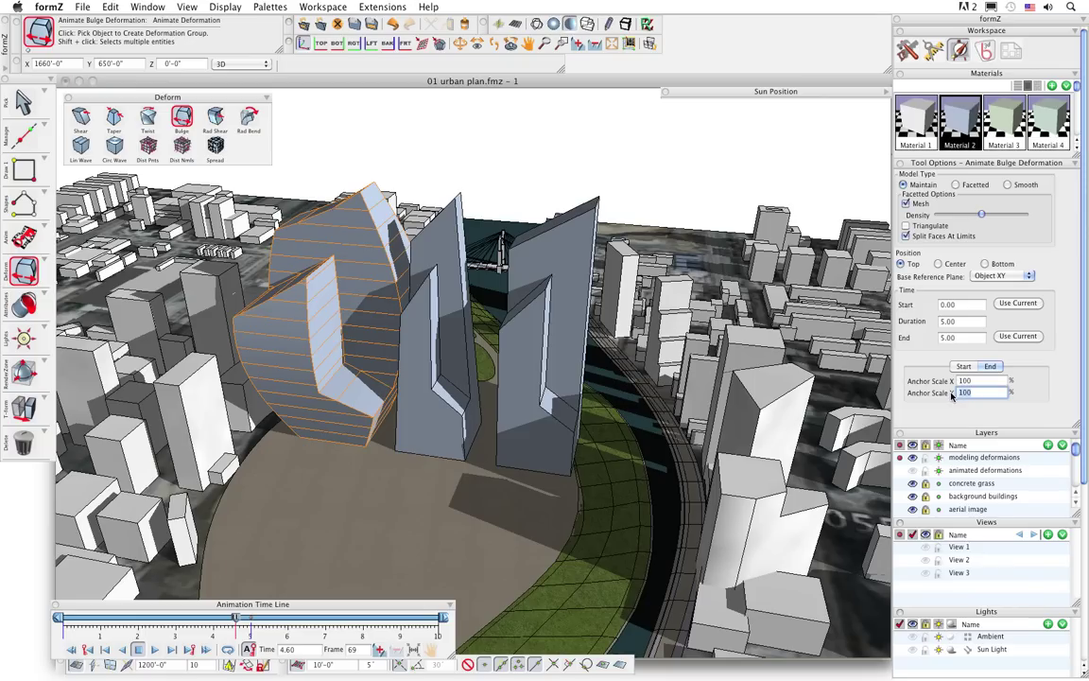
type("-50")
key("Return")
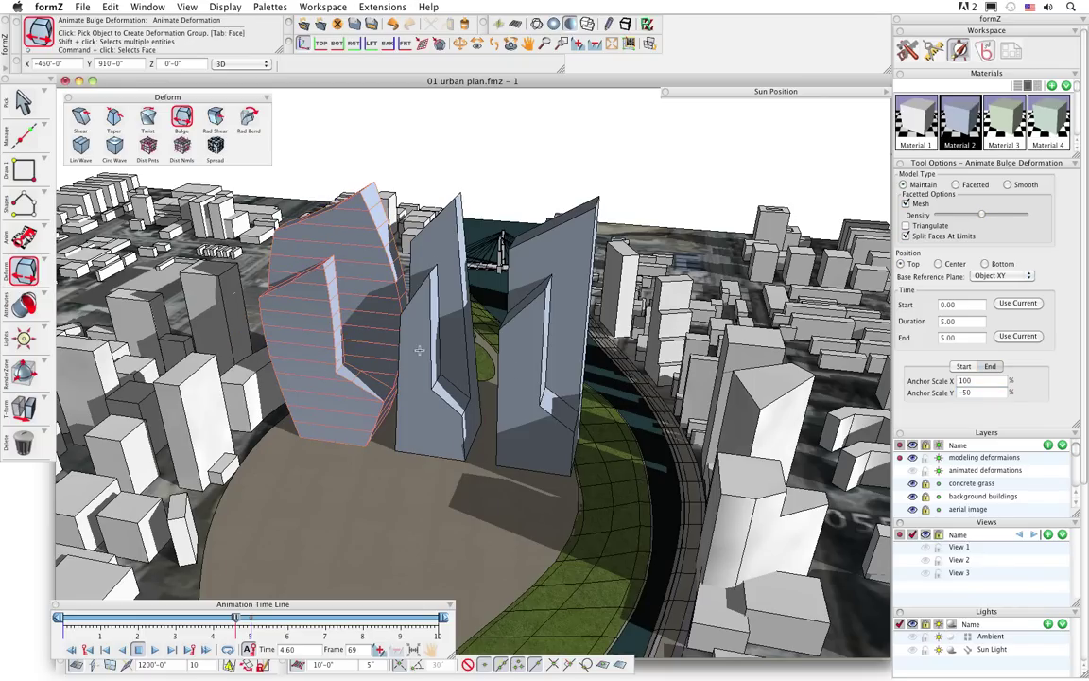
left_click(972, 380)
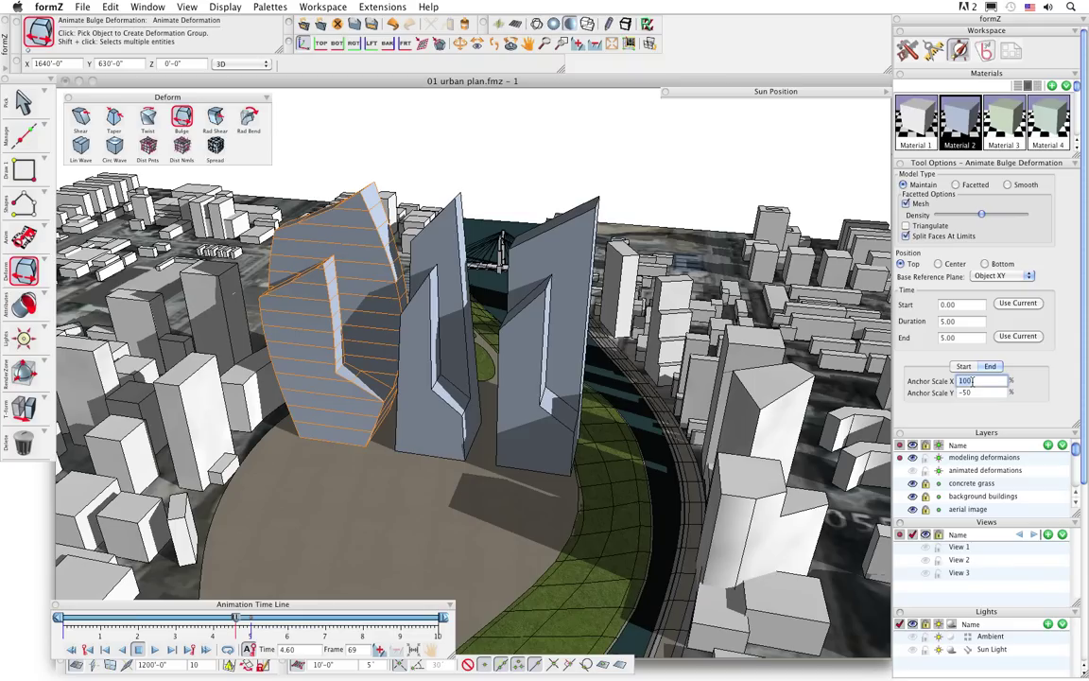
type("-50")
key("Return")
mouse_move(236, 619)
left_mouse_down()
mouse_move(68, 629)
mouse_move(243, 619)
left_mouse_up()
left_click(57, 631)
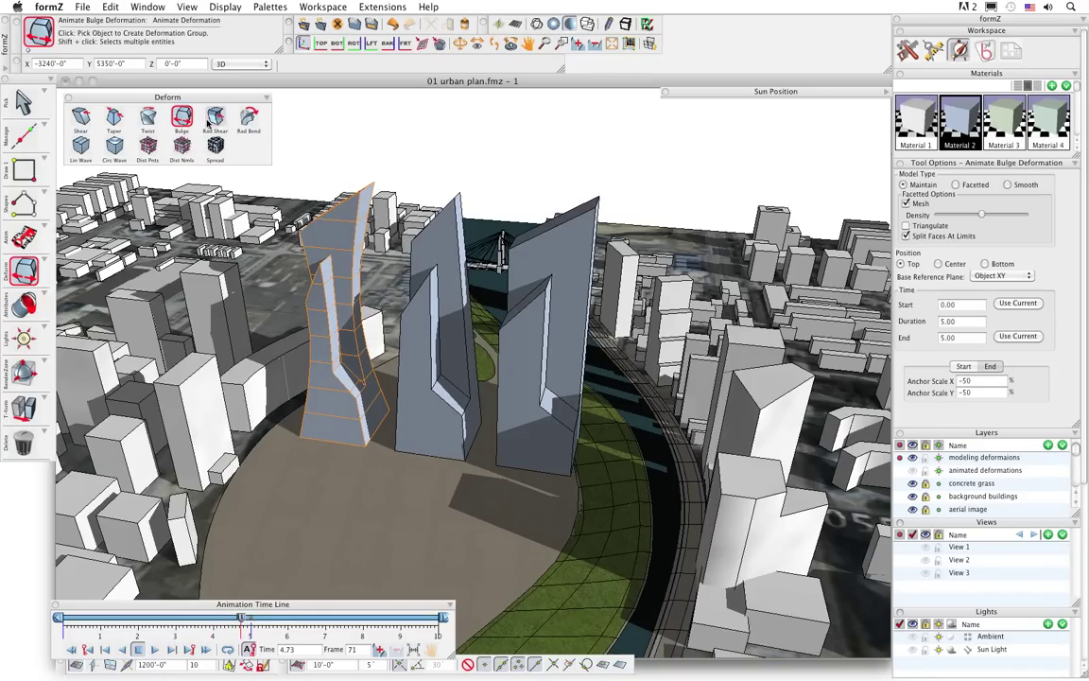
Apply an animated Twist deformation to the tower nearest the river as a Facetted, triangulated model and scrub to 4.87 seconds.
left_click(148, 116)
left_click(546, 331)
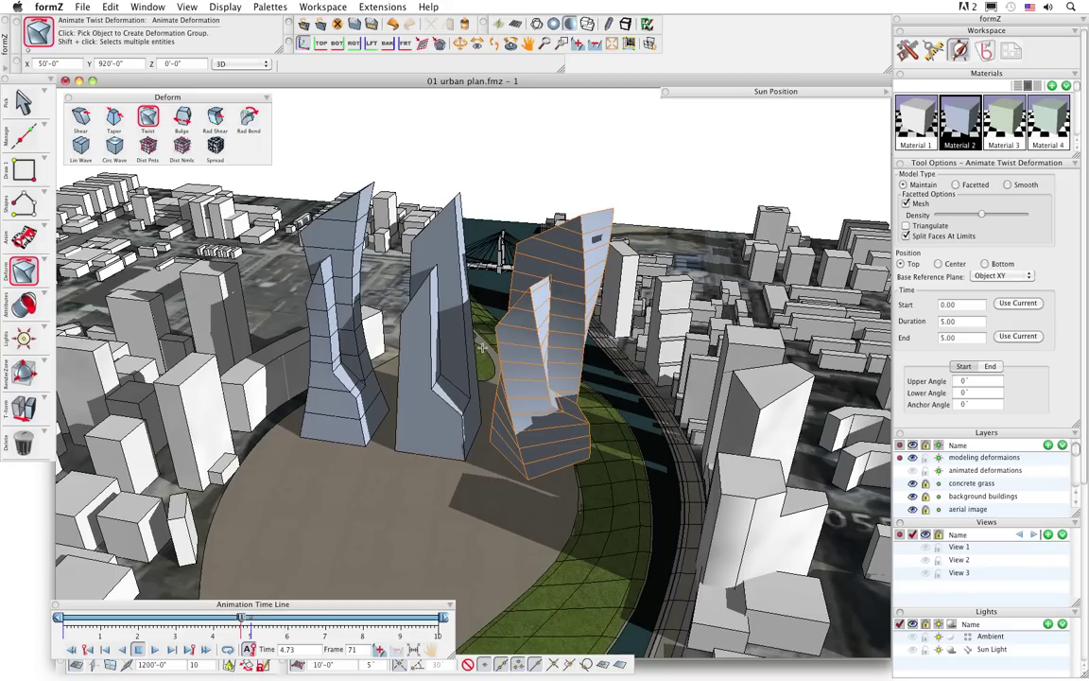
left_click(957, 185)
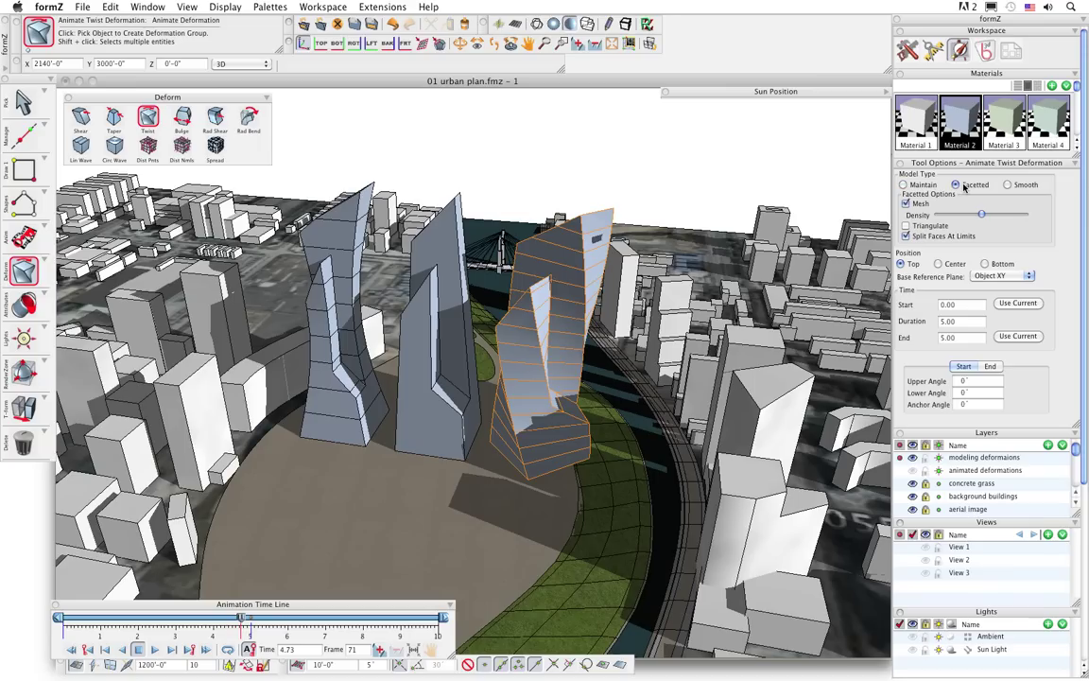
left_click(922, 228)
mouse_move(244, 619)
left_mouse_down()
mouse_move(184, 613)
mouse_move(247, 621)
left_mouse_up()
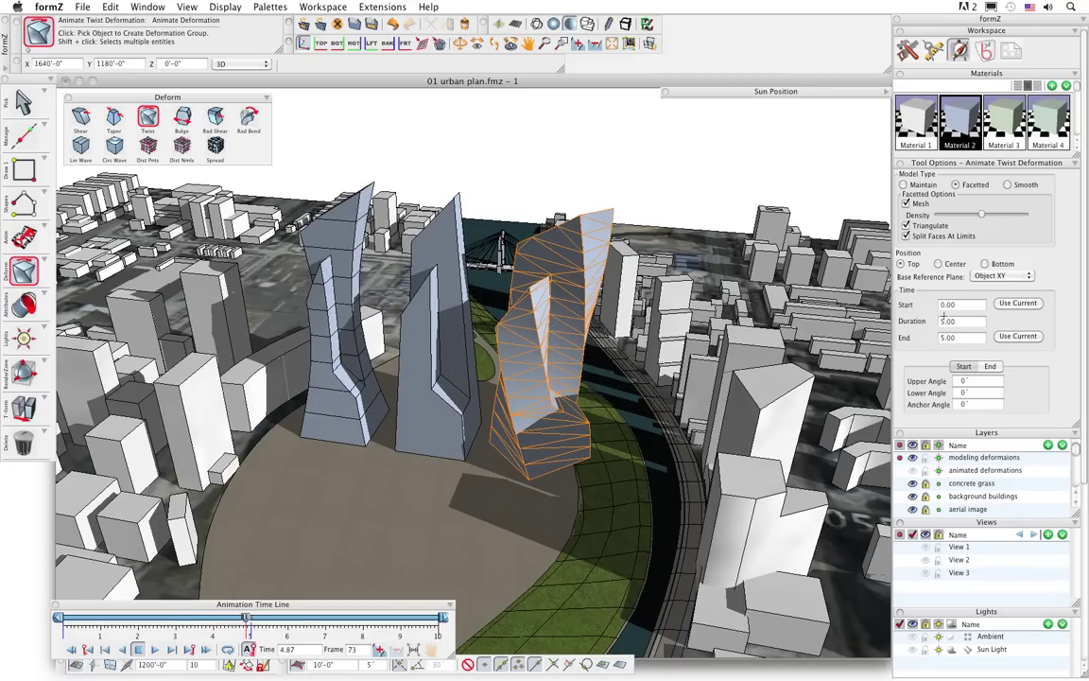
Try the Smooth model type on the twisted tower and return it to Facetted.
left_click(1007, 185)
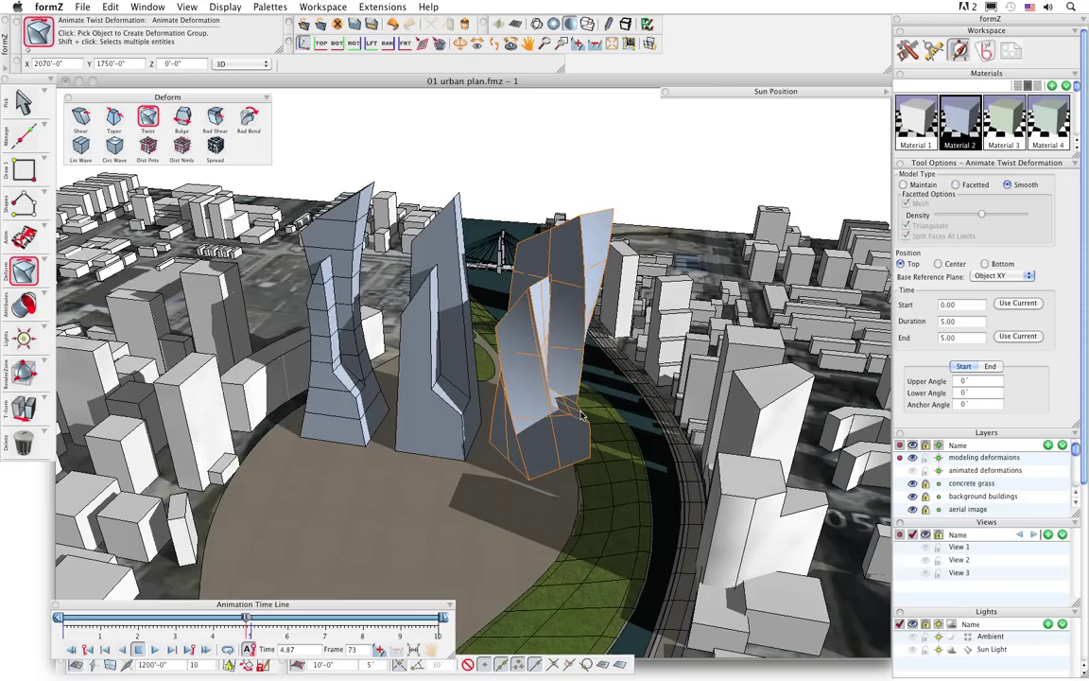
left_click(530, 447)
left_click(968, 186)
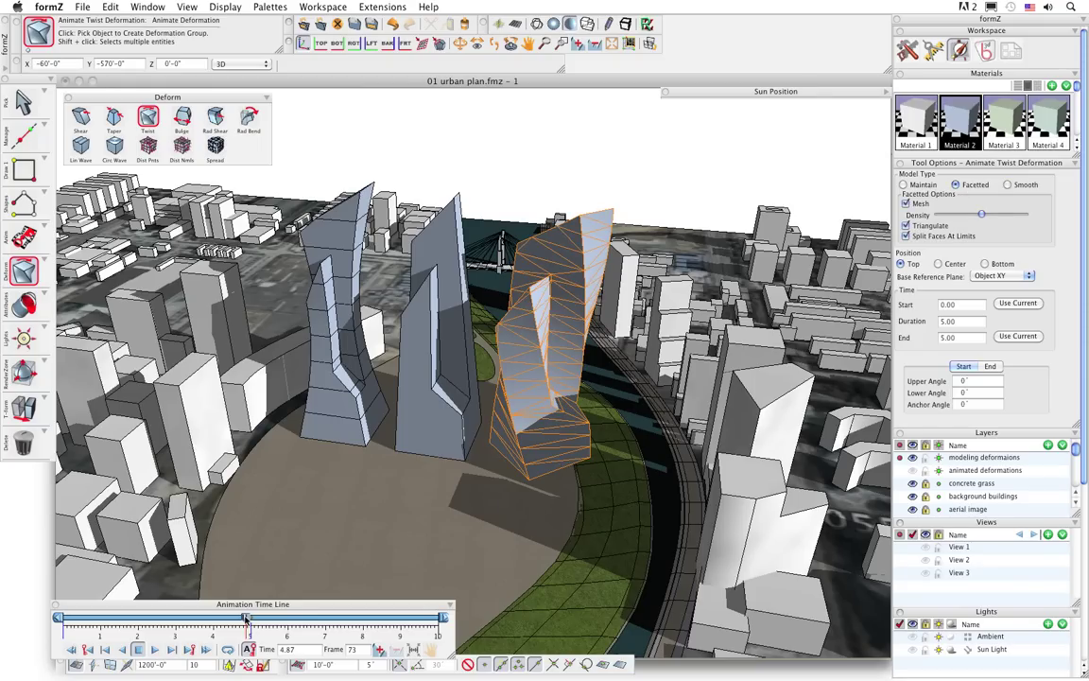
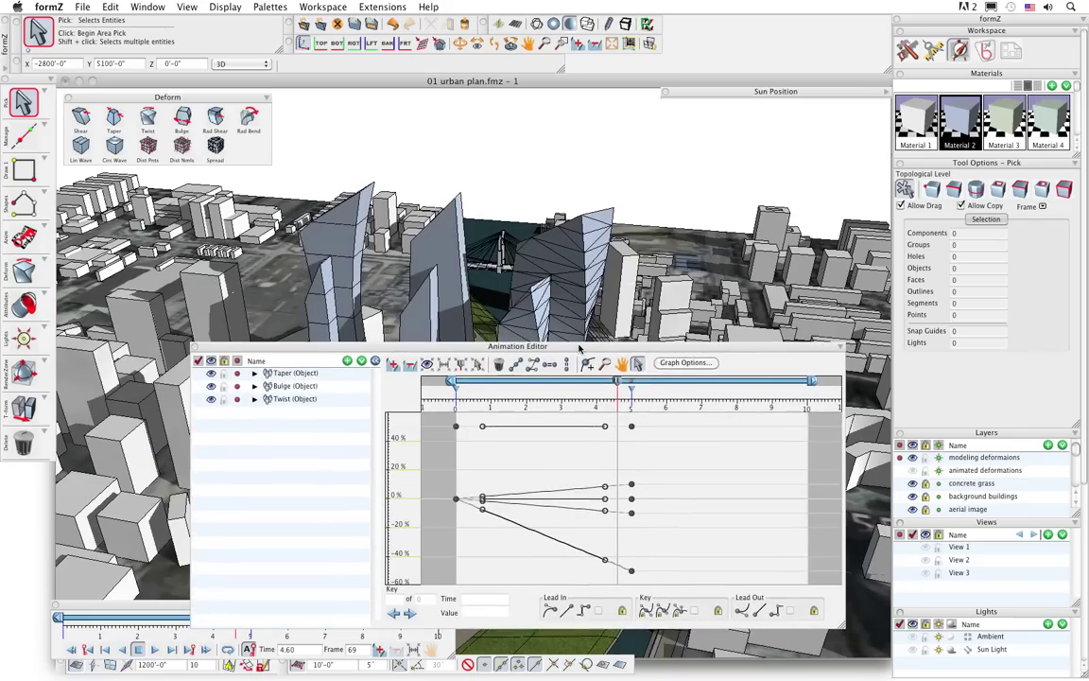
Restore View 3, hide all animation tracks and display only the Twist's Upper Angle track in the animation graph.
left_click(900, 574)
left_click_drag(660, 350, 888, 394)
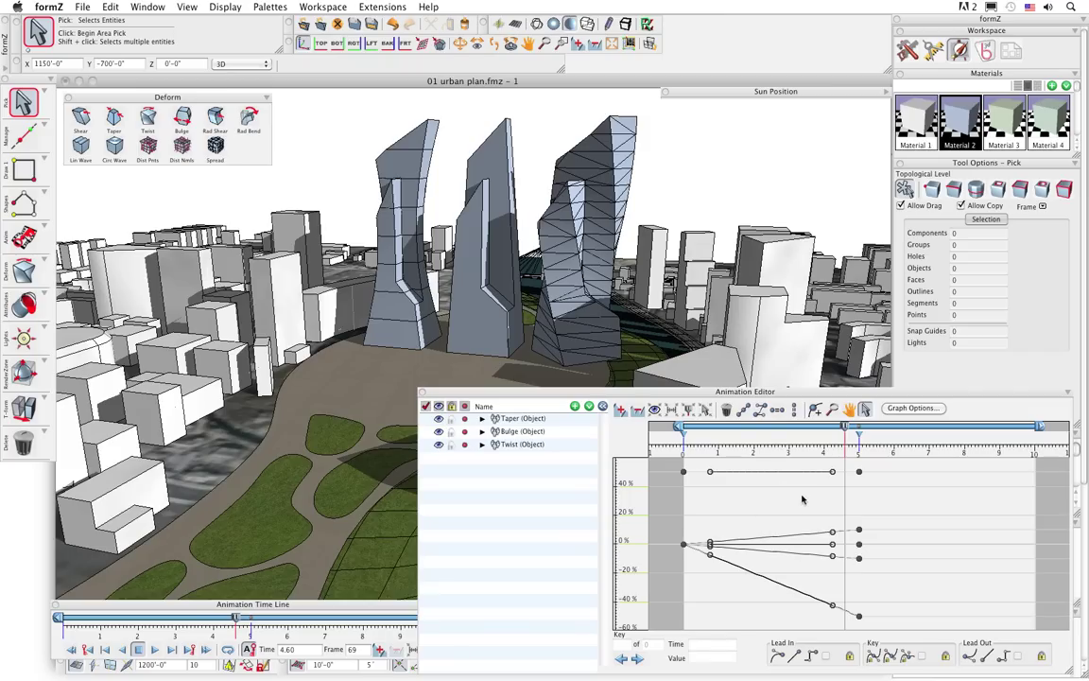
left_click(437, 406)
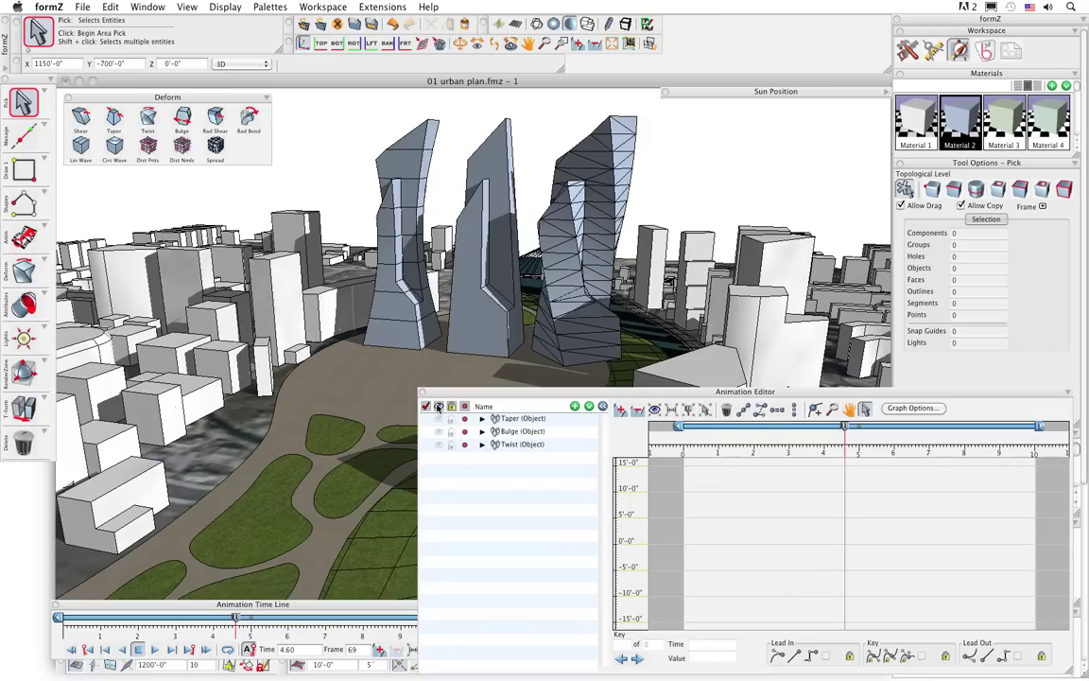
left_click(482, 444)
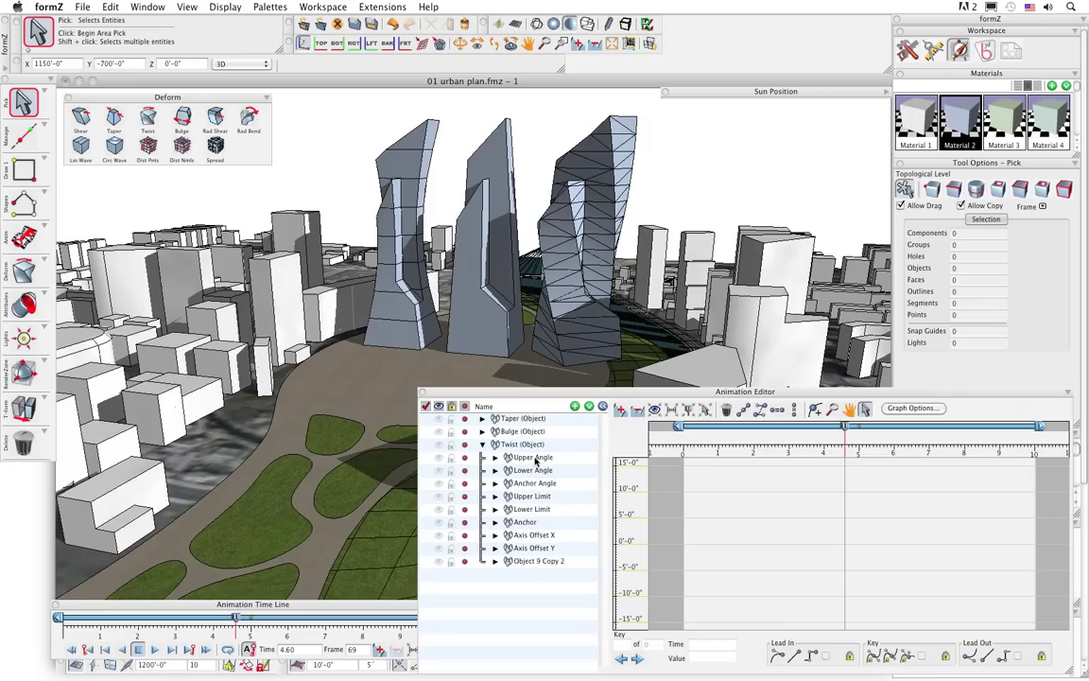
left_click(437, 459)
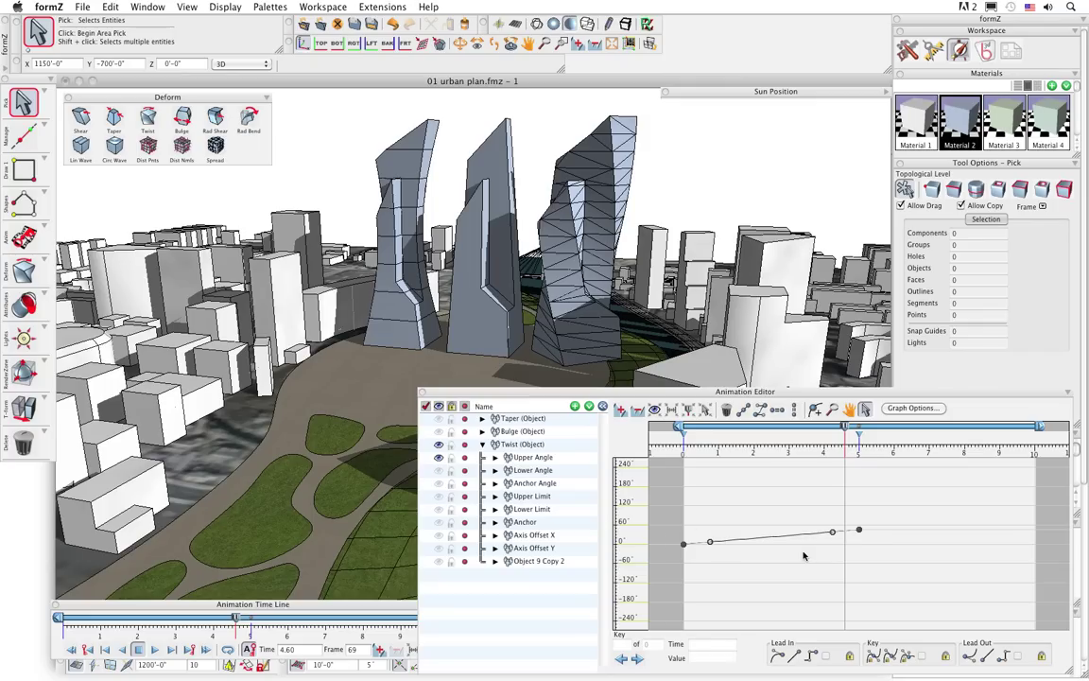
Scrub the twist between 0.00 and 4.87 seconds and raise the Upper Angle track's end key past 60°.
left_click_drag(846, 428, 683, 445)
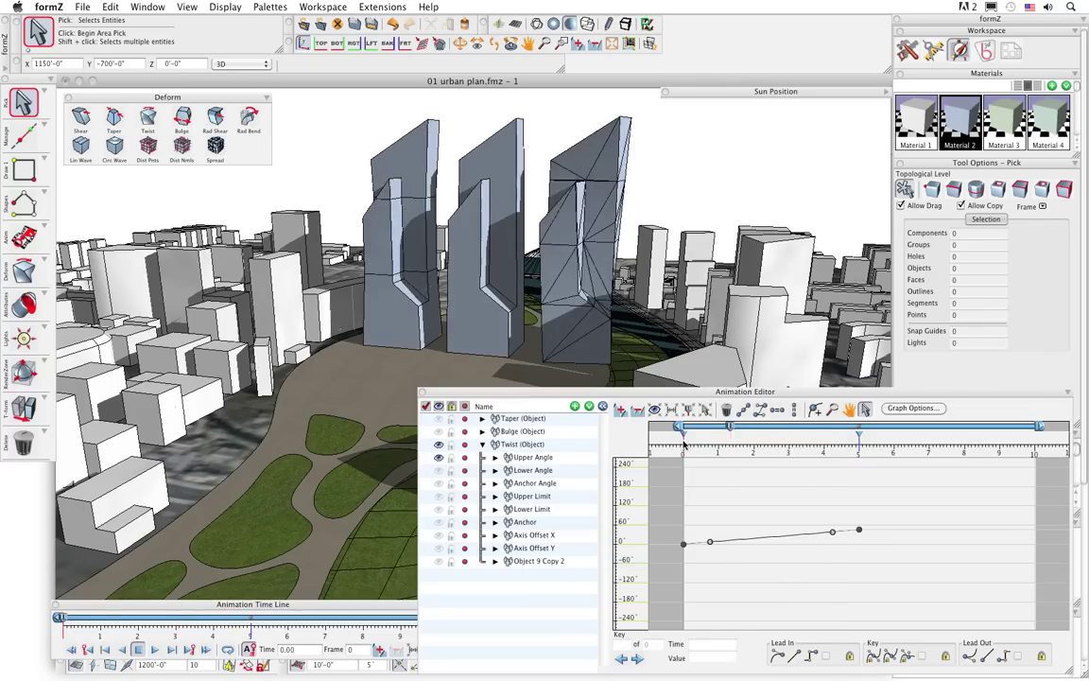
left_click(683, 546)
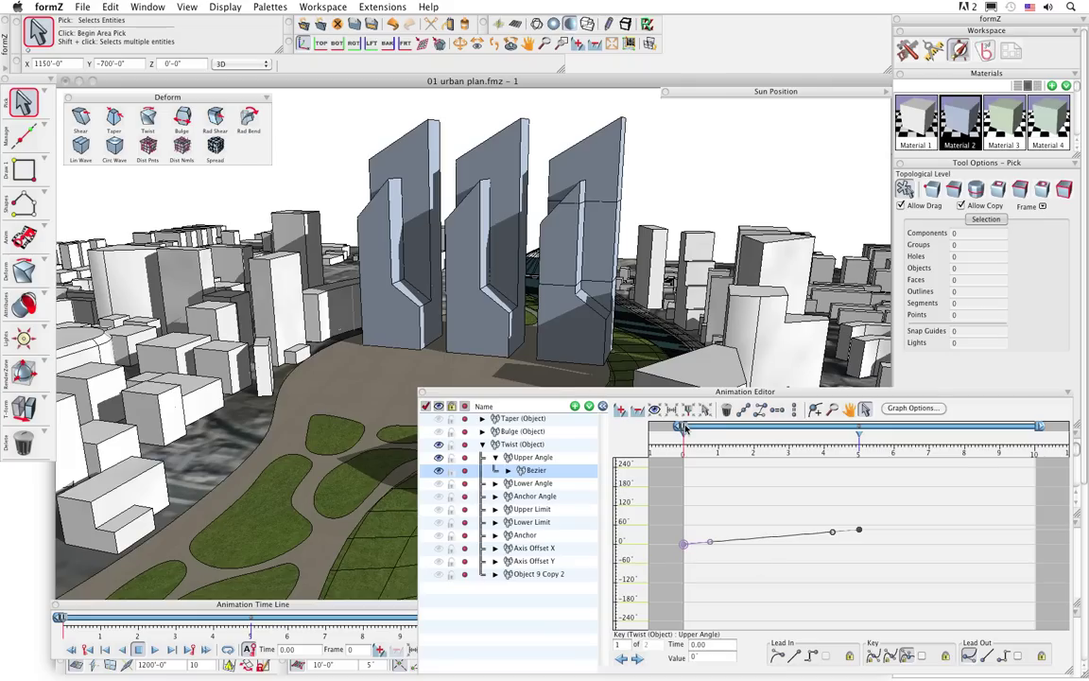
left_click(722, 437)
left_click_drag(734, 436, 857, 443)
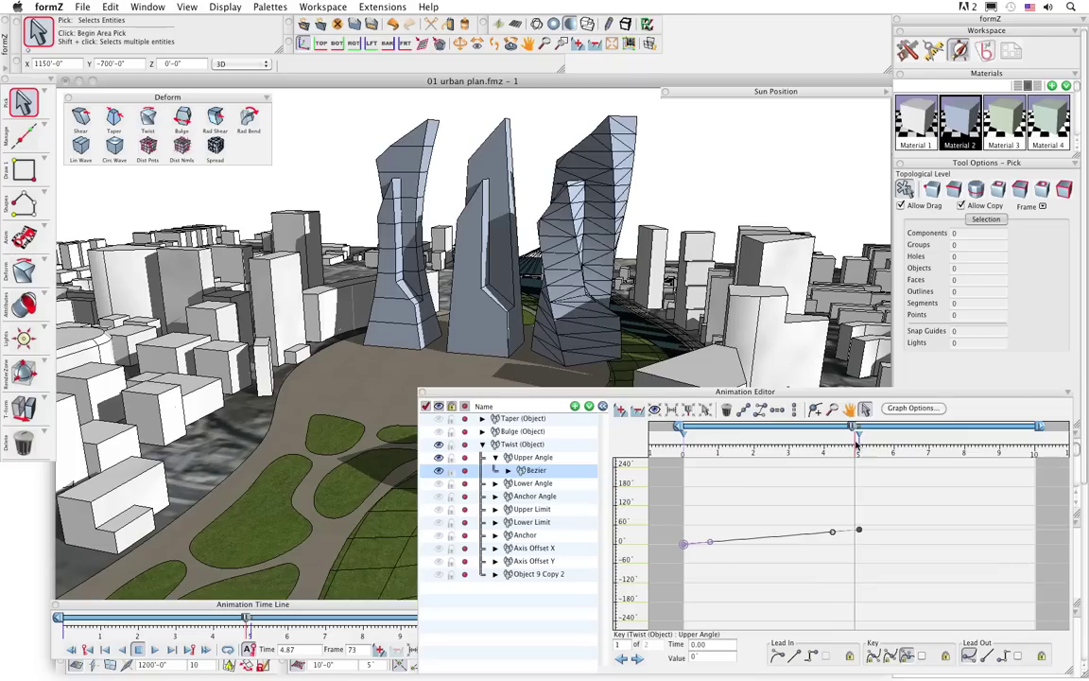
left_click(859, 531)
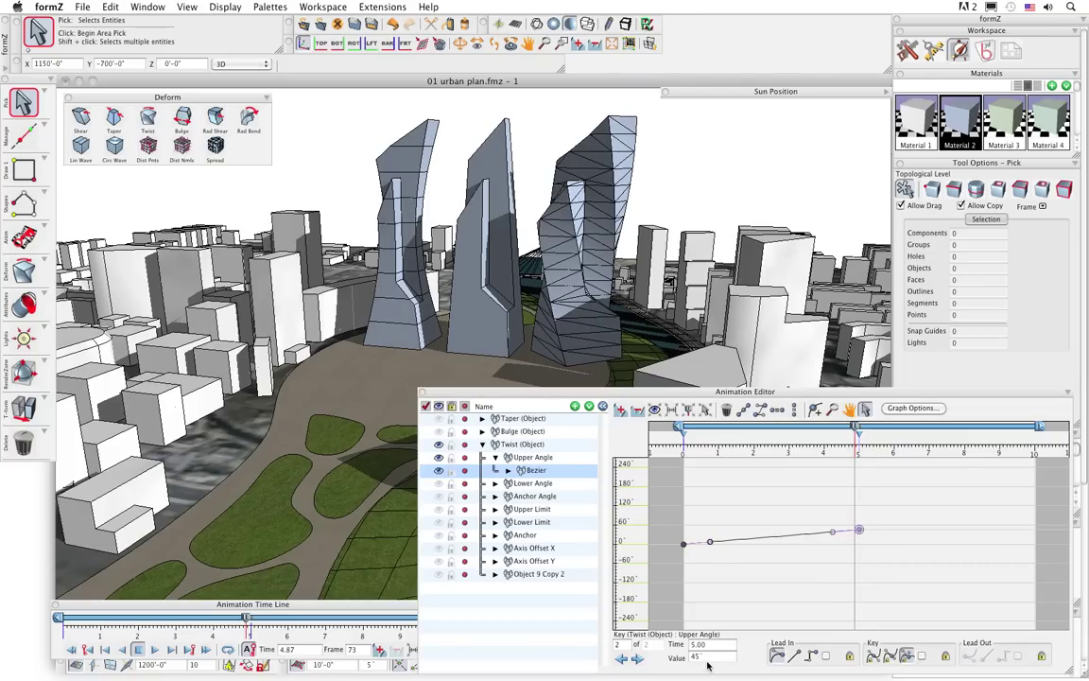
mouse_move(861, 532)
left_mouse_down()
mouse_move(860, 501)
mouse_move(855, 572)
mouse_move(856, 522)
left_mouse_up()
left_click(794, 565)
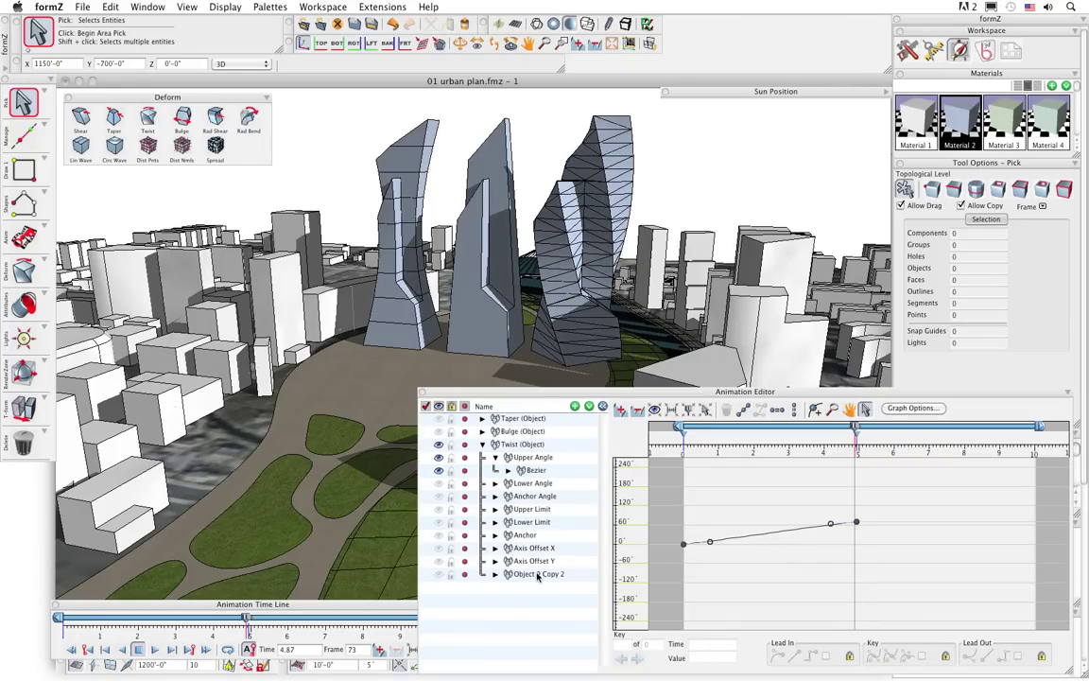
Delete the twisted tower and the bulged tower, keeping only the tapered one.
left_click(22, 445)
left_click(518, 295)
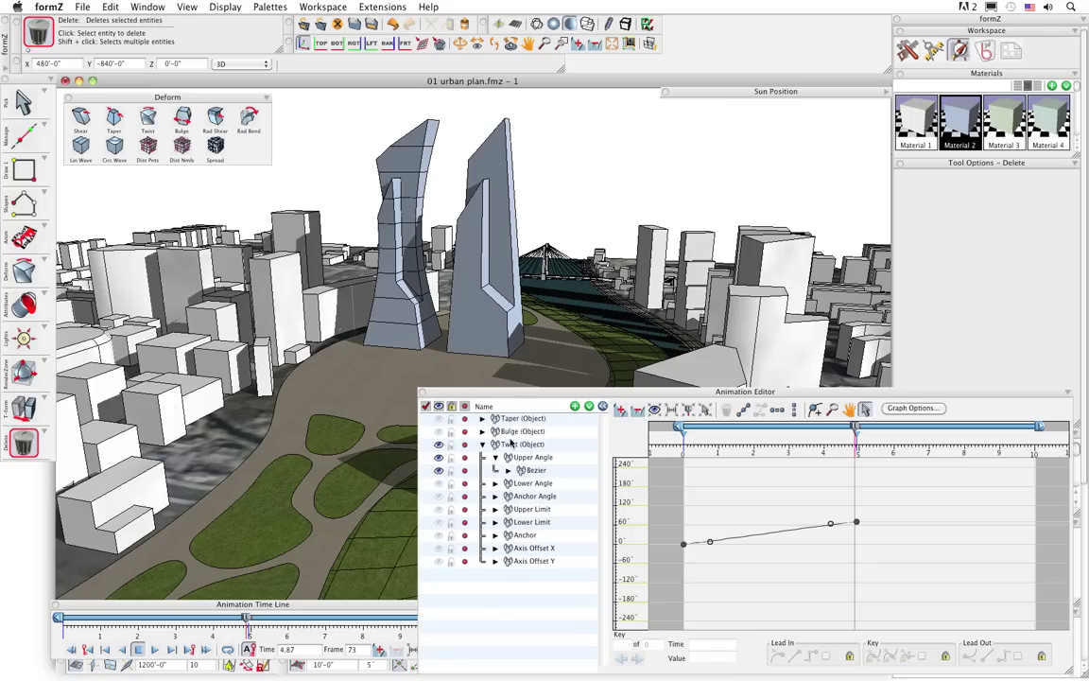
left_click(384, 301)
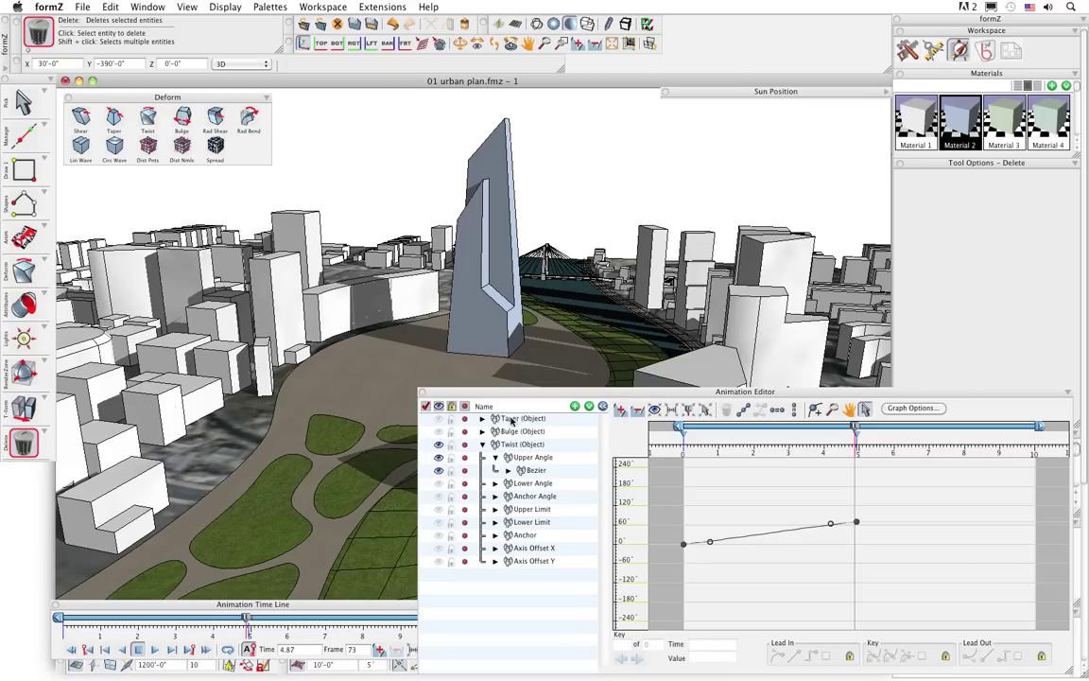
Apply all three deformations to the remaining tower by nesting the Taper track in Bulge and the Bulge track in Twist.
left_click(482, 444)
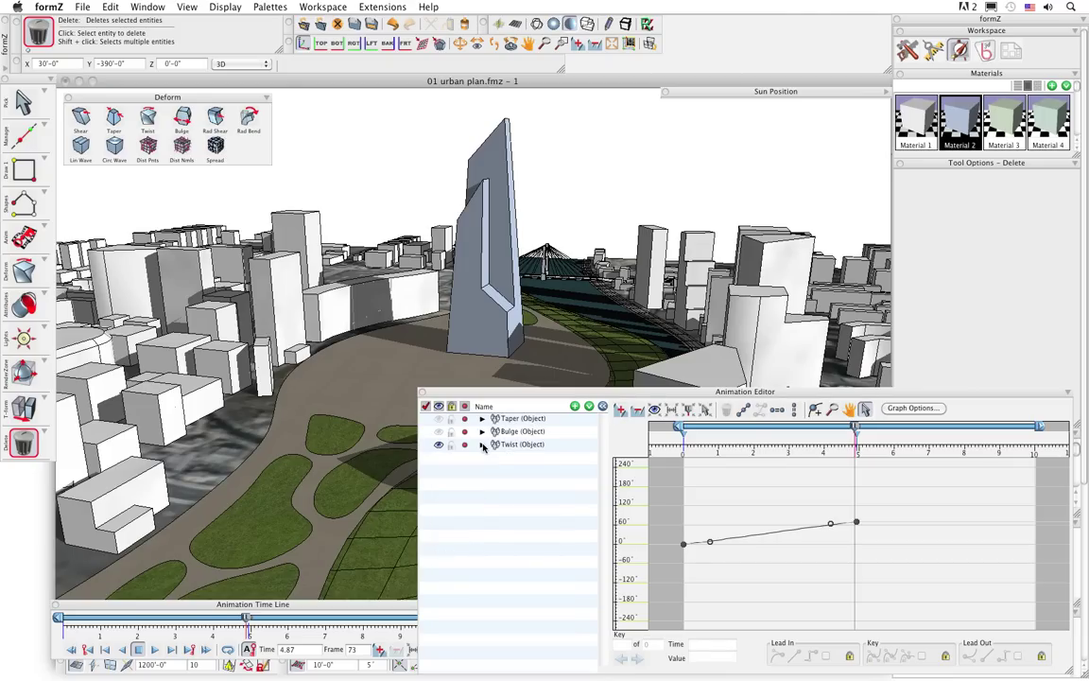
left_click(517, 419)
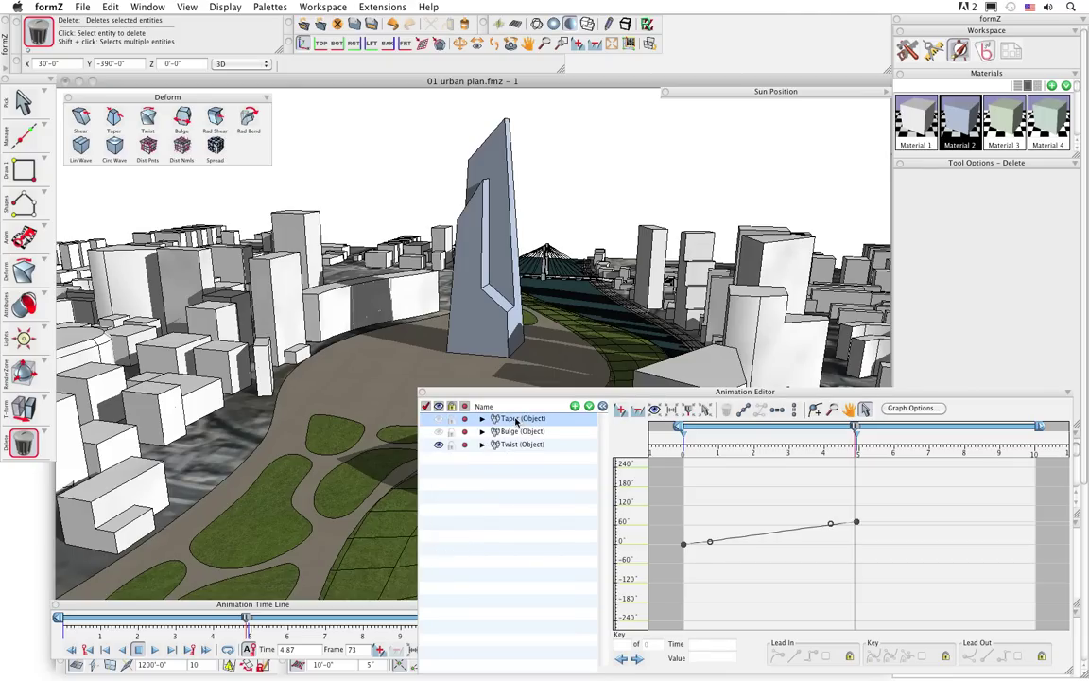
left_click_drag(514, 419, 512, 440)
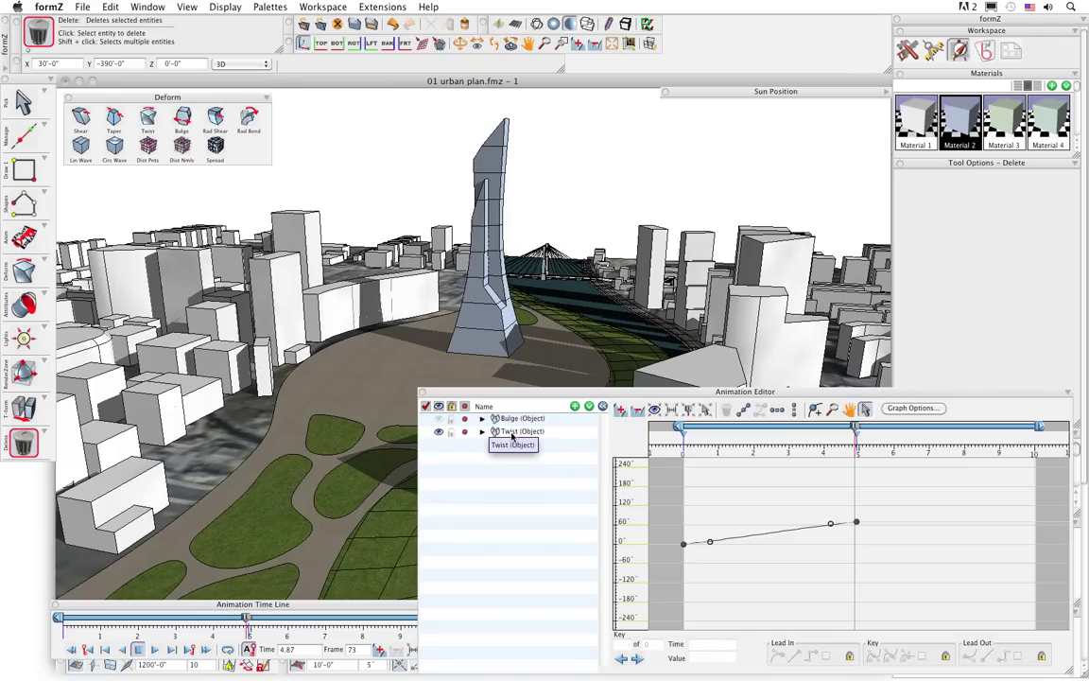
left_click_drag(501, 419, 509, 445)
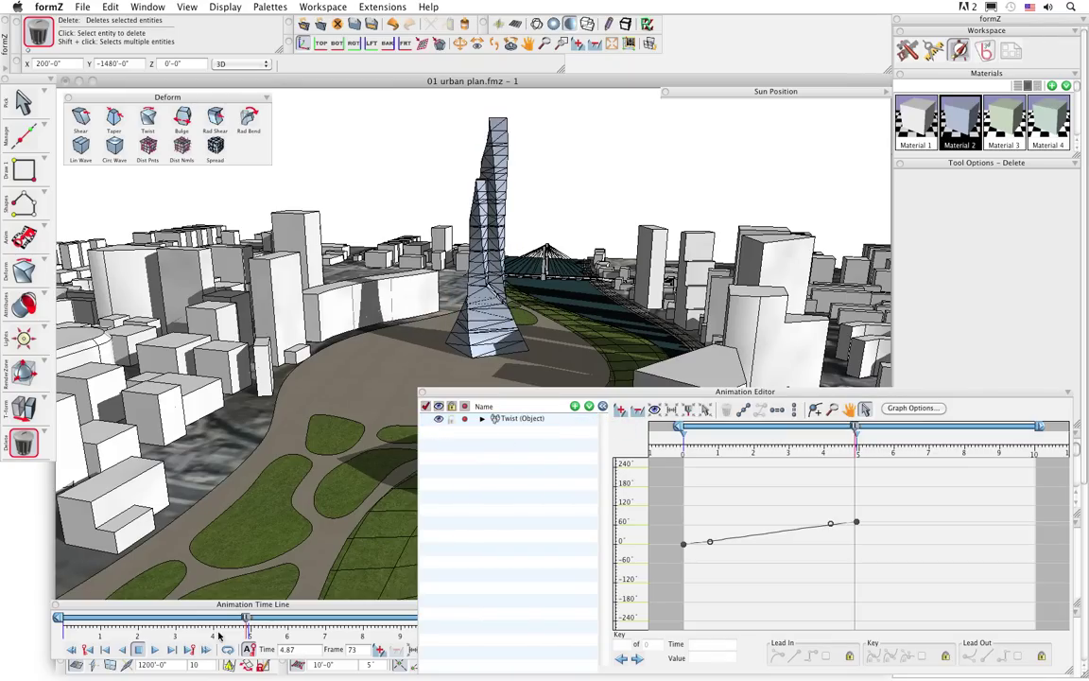
Scrub to 3.93 seconds, move the Twist's Upper Angle end key to -100° at 4.80 seconds and close the animation editor.
left_click_drag(246, 620, 224, 621)
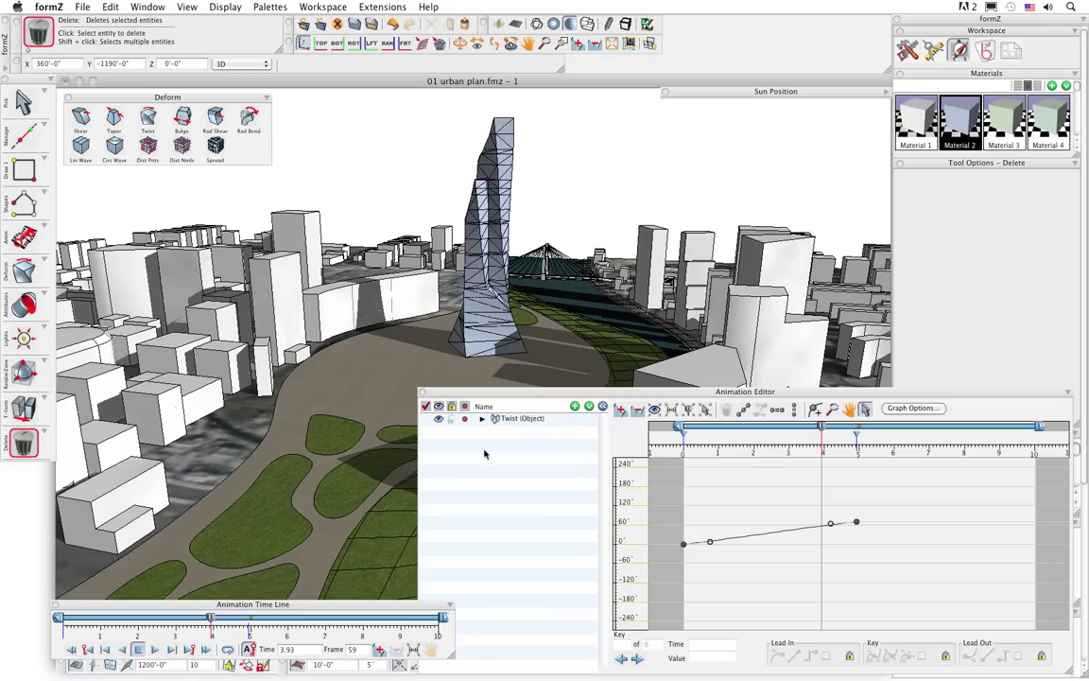
left_click_drag(857, 522, 852, 575)
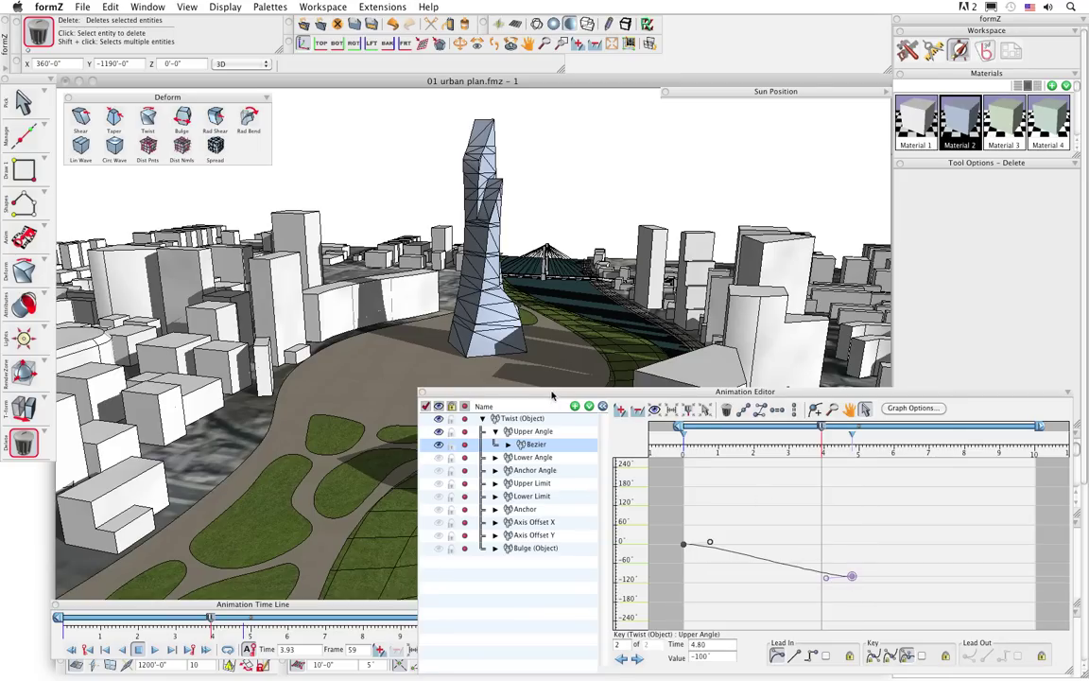
left_click(423, 392)
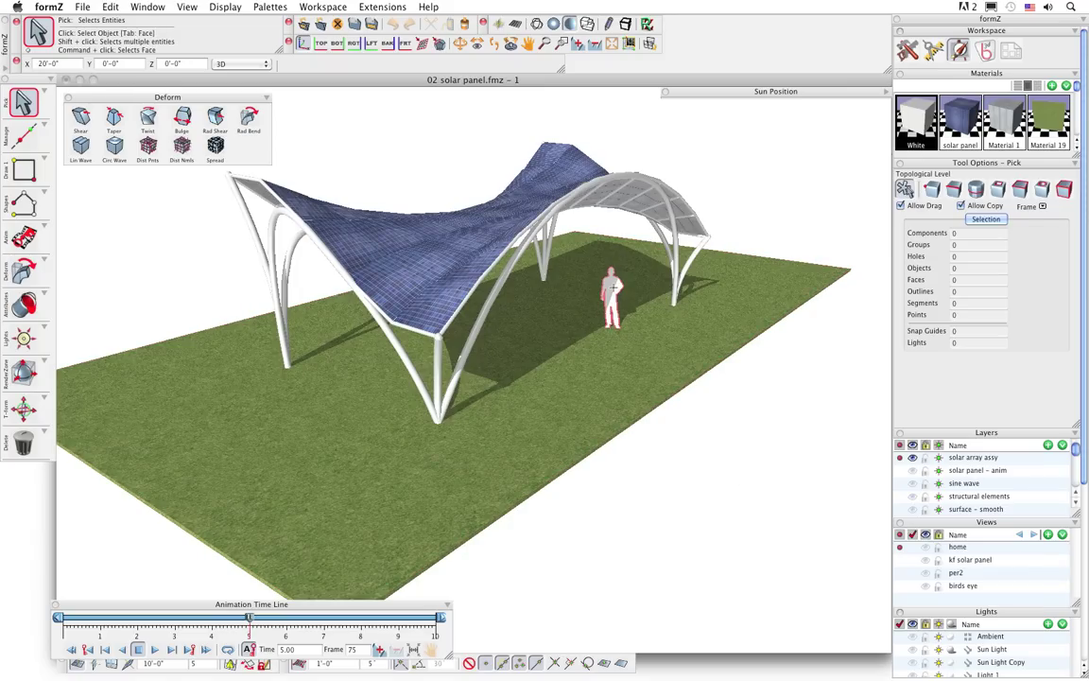
Set the sun time over the solar canopy to 3:00:00 PM and scrub the canopy animation around 5.00 seconds.
middle_click_drag(614, 292, 585, 333)
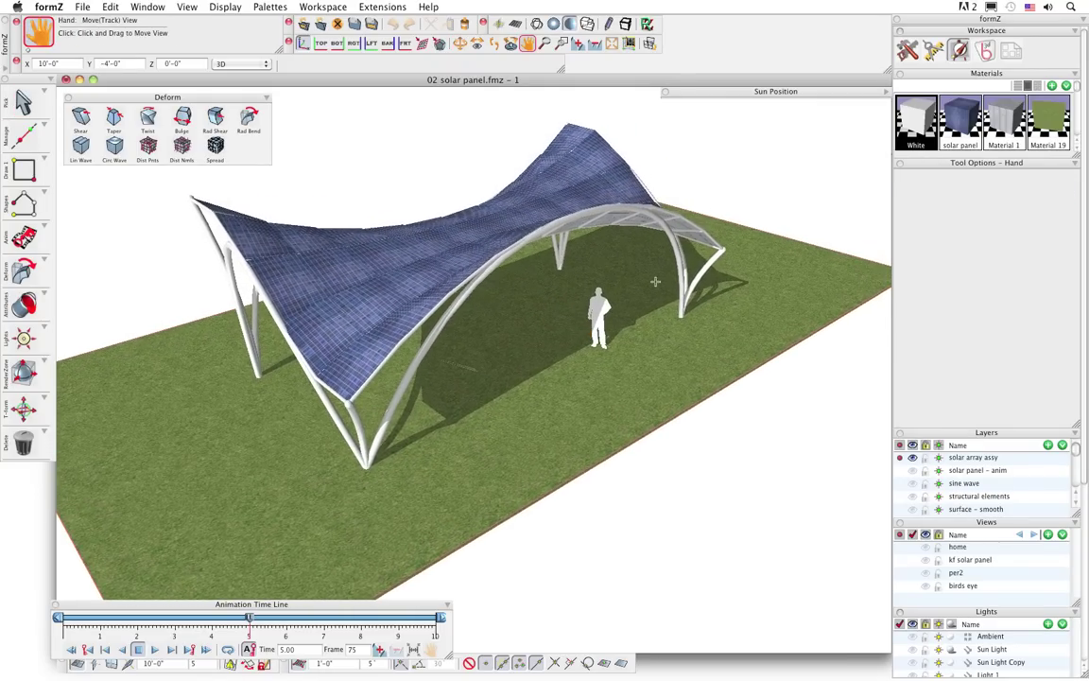
left_click(886, 92)
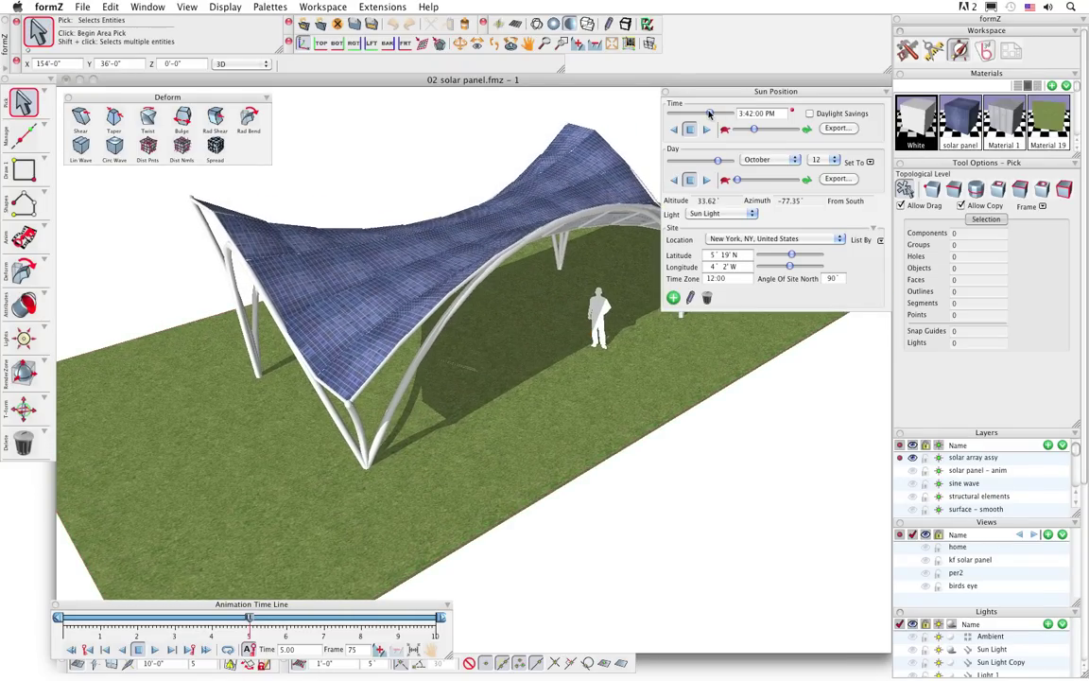
left_click_drag(710, 114, 706, 113)
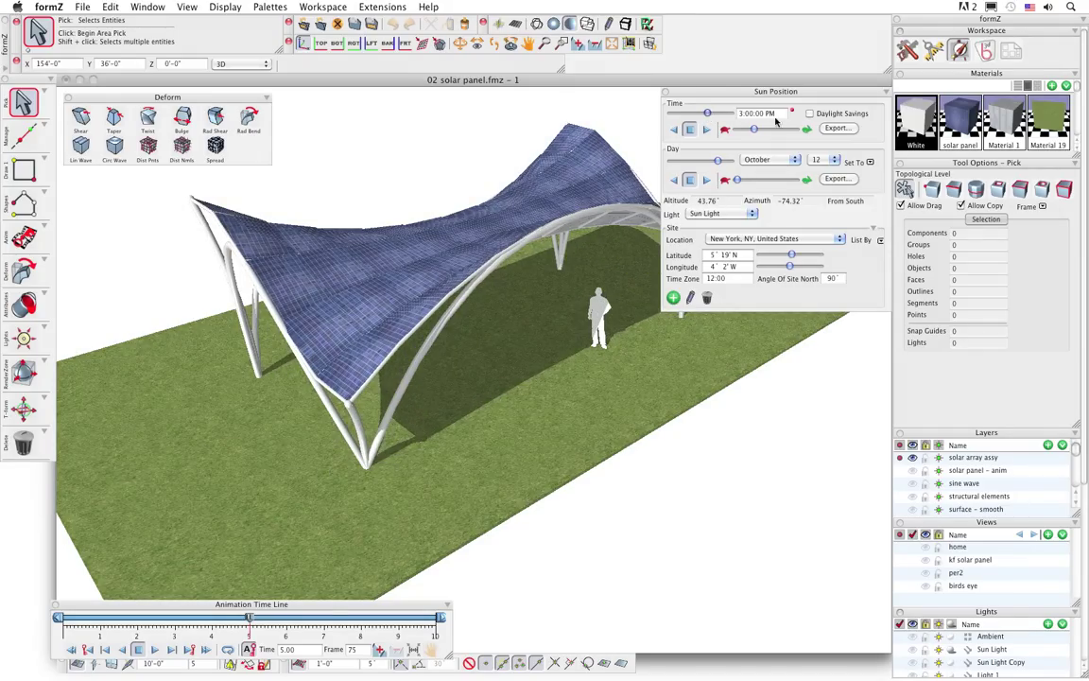
left_click(886, 93)
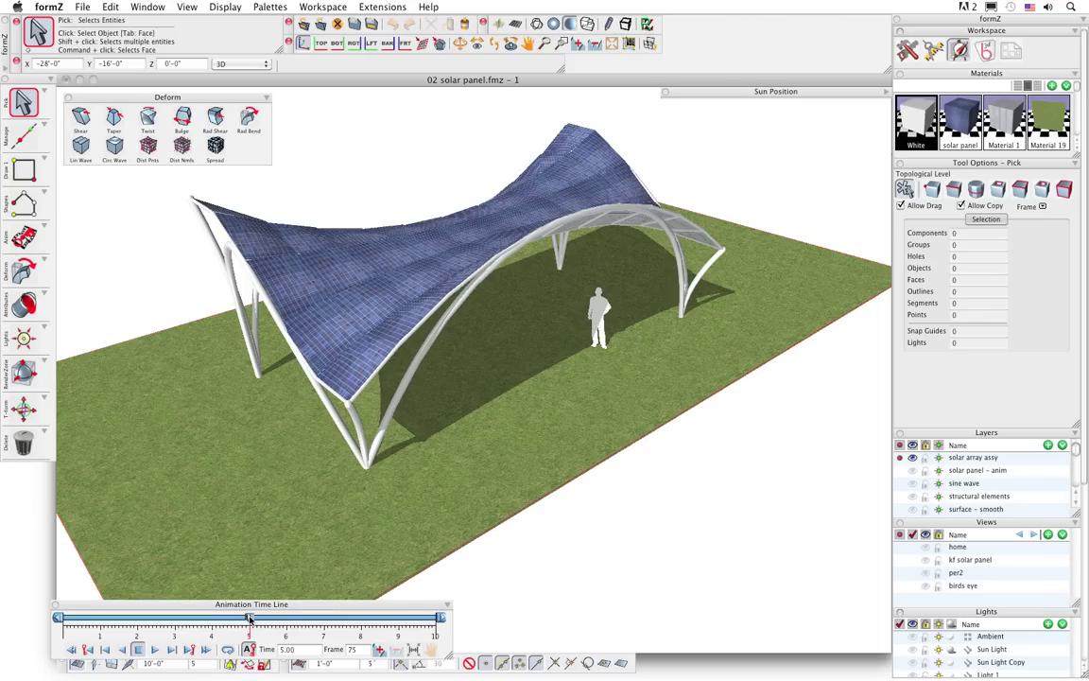
mouse_move(250, 620)
left_mouse_down()
mouse_move(311, 623)
mouse_move(67, 620)
mouse_move(243, 632)
mouse_move(423, 621)
mouse_move(249, 629)
left_mouse_up()
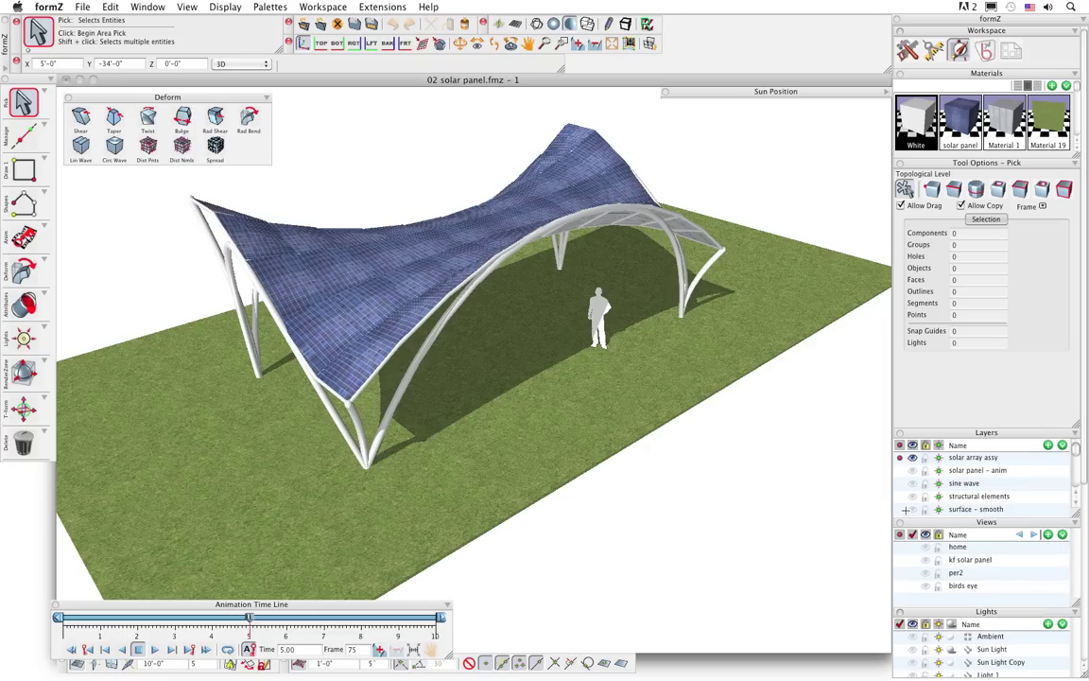
Restore the kf solar panel view, make the solar panel - anim layer active and hide the solar array assy layer.
left_click(899, 560)
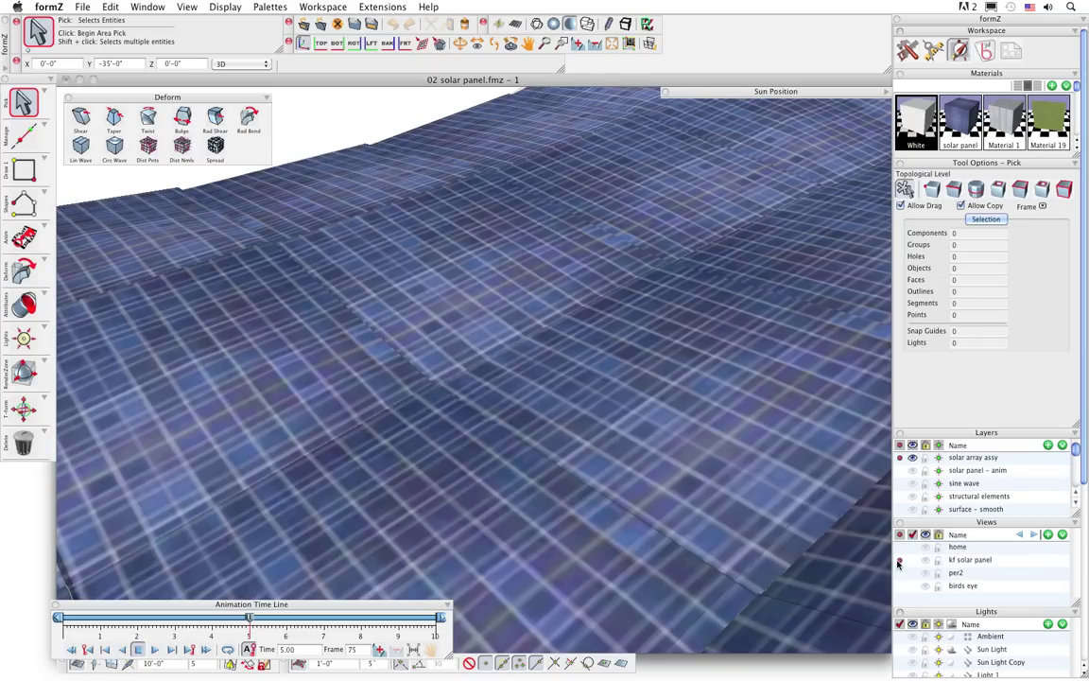
left_click(900, 470)
left_click(913, 458)
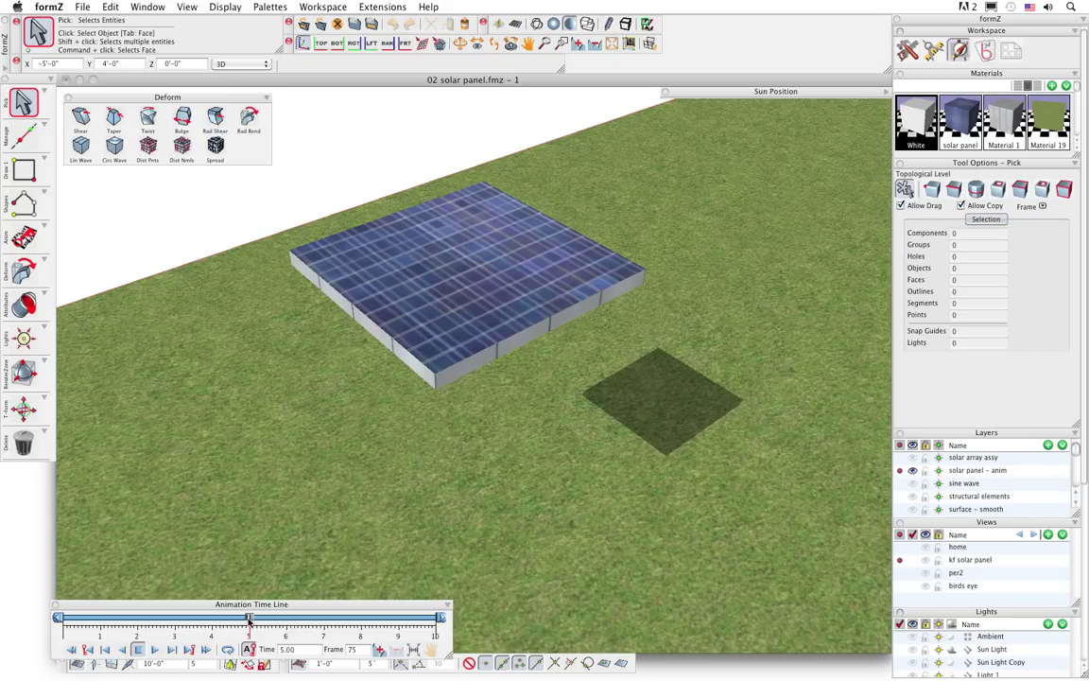
Return the animation to 0.00 seconds and rotate the original solar panel by -45° with the Transform tool.
left_click_drag(253, 618, 59, 620)
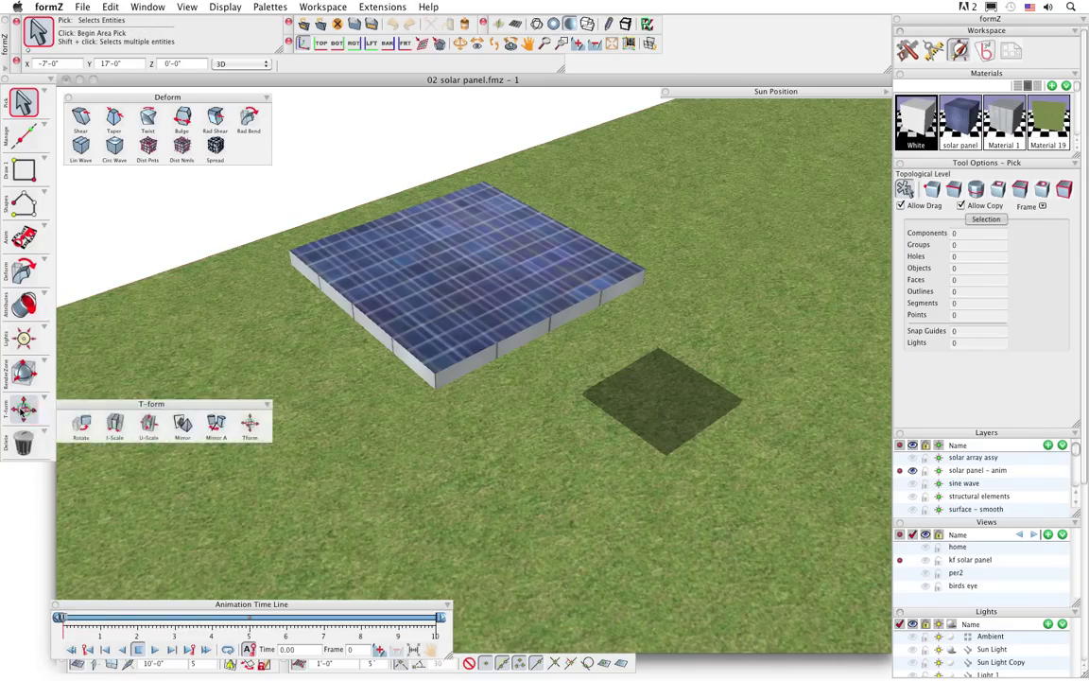
left_click(21, 413)
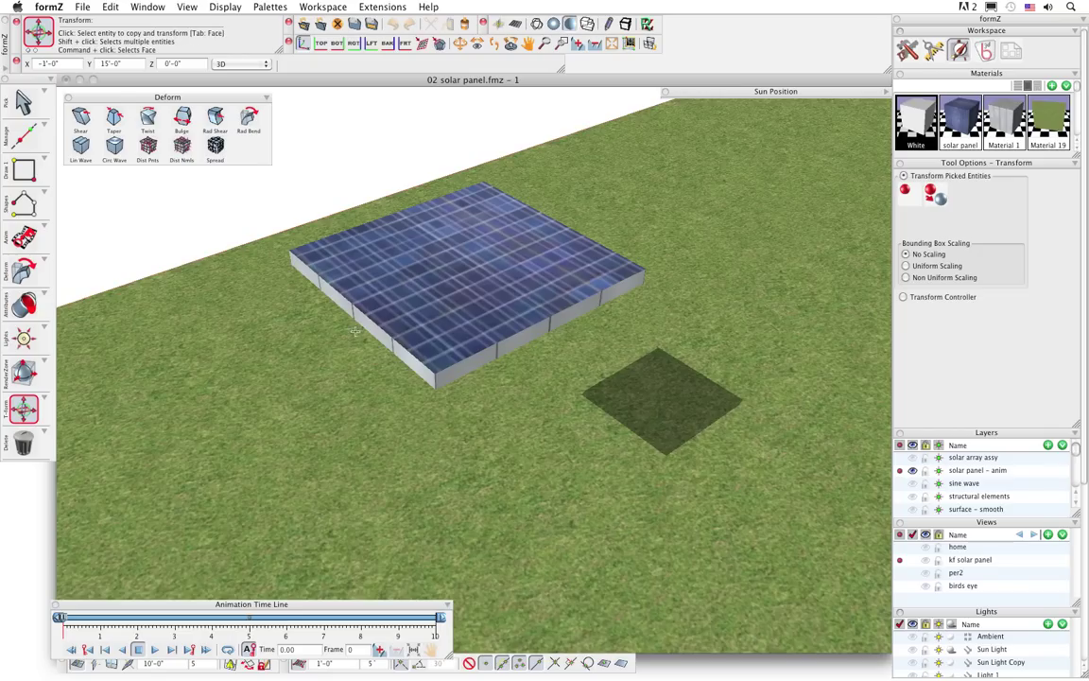
left_click(911, 193)
left_click(470, 269)
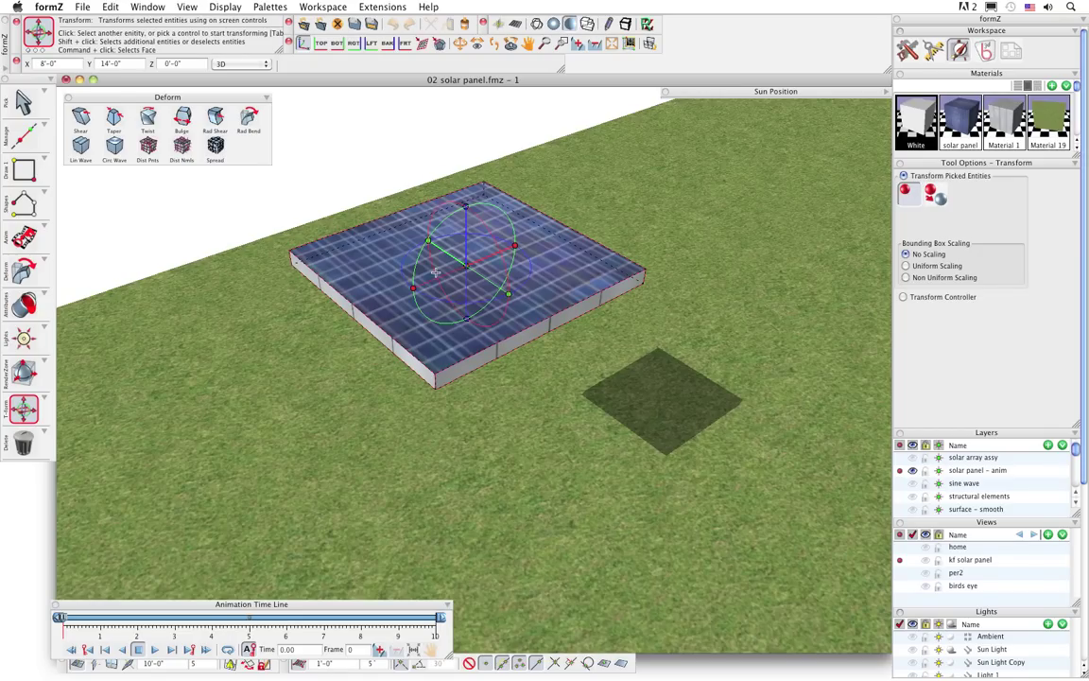
left_click(447, 220)
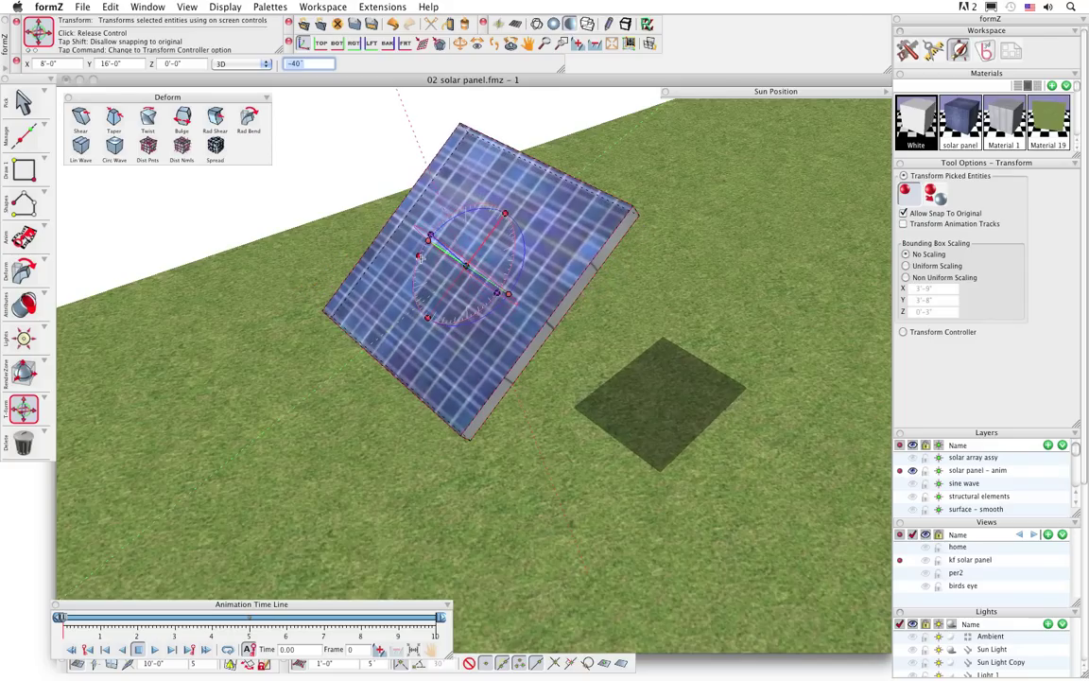
left_click(383, 242)
left_click(23, 101)
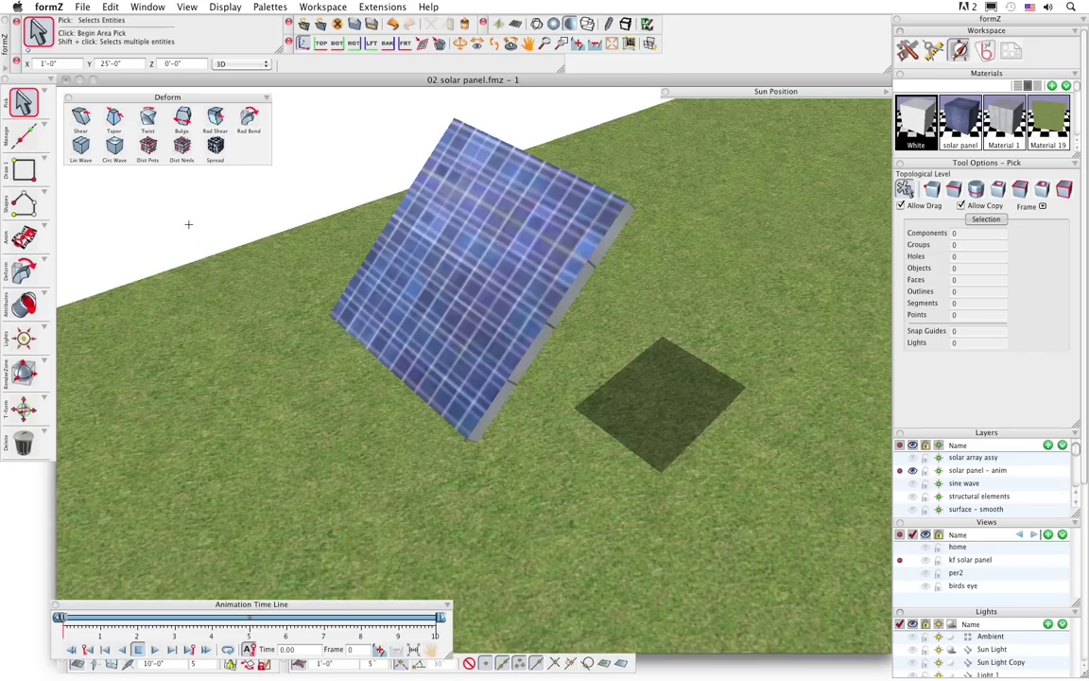
Place the Anim tools beside the Deform tools and start the Keyframe tool for the tilted solar panel at 0.00 seconds.
left_click(47, 231)
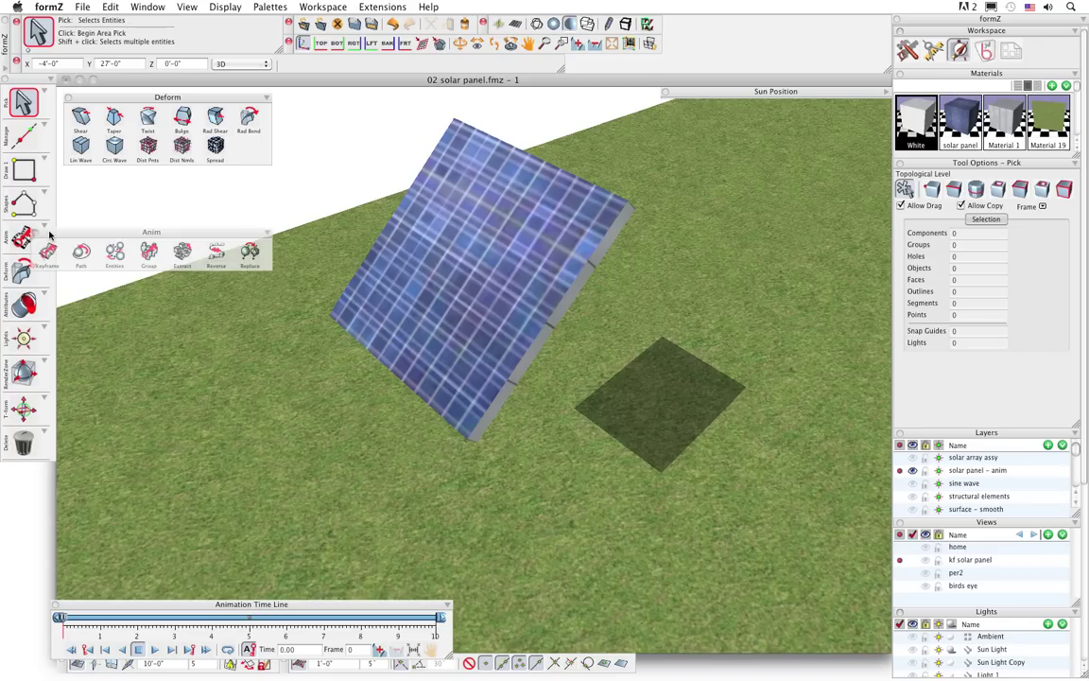
left_click_drag(63, 230, 296, 99)
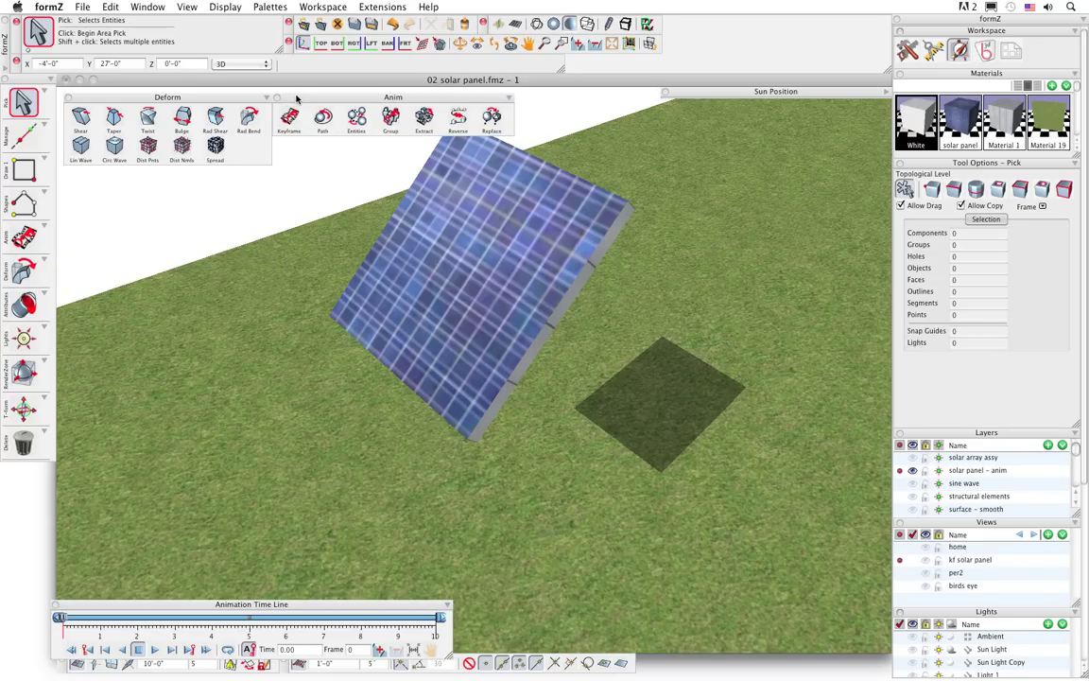
left_click(291, 113)
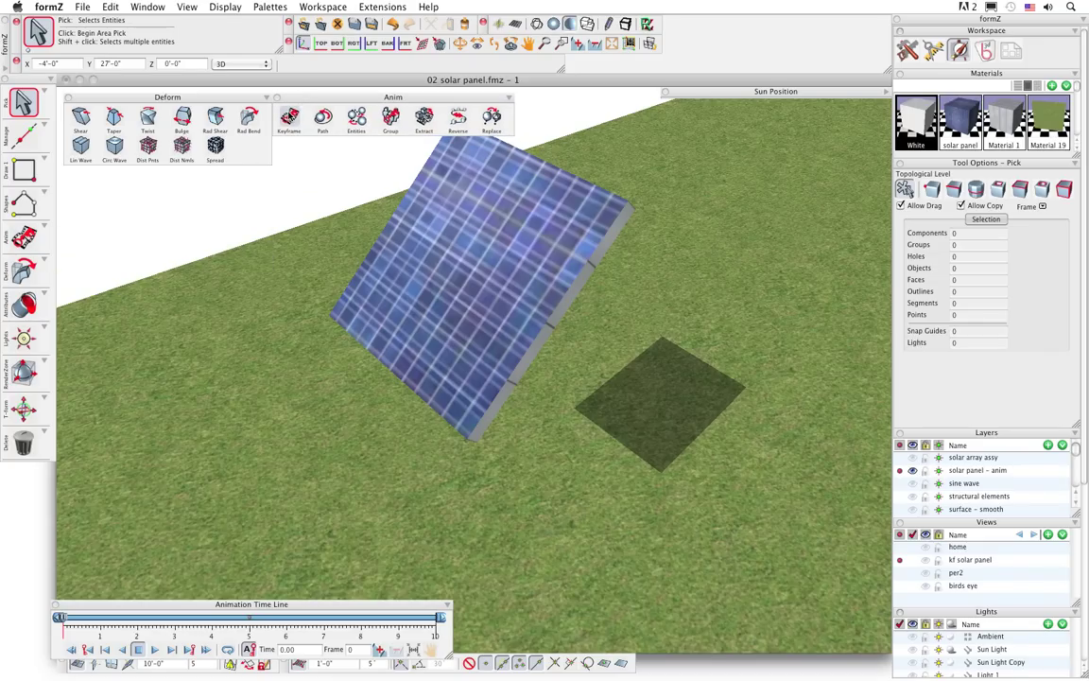
left_click(289, 117)
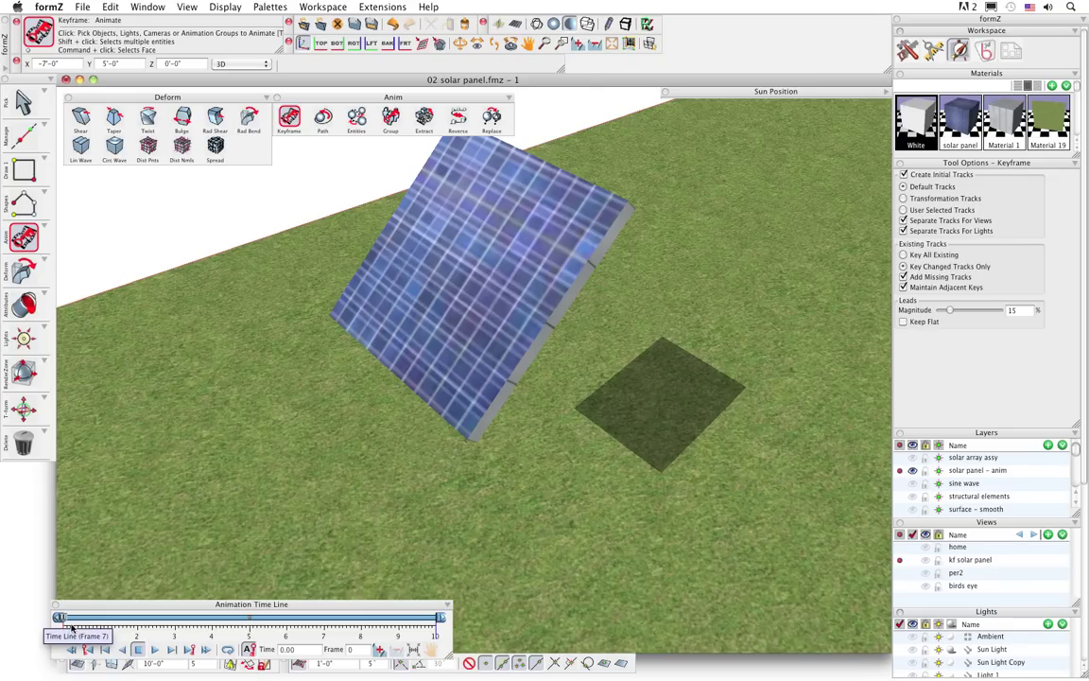
Move the animation to 9.93 seconds, rotate the solar panel by 80° with Transform and keyframe its new tilt.
left_click_drag(59, 618, 445, 624)
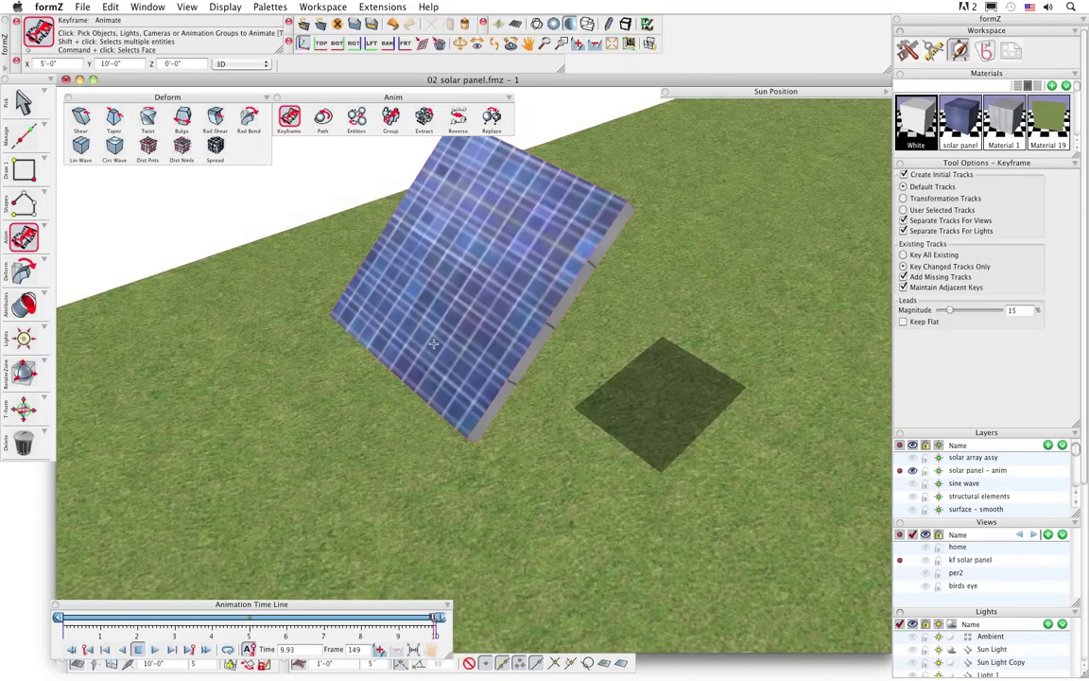
left_click(23, 409)
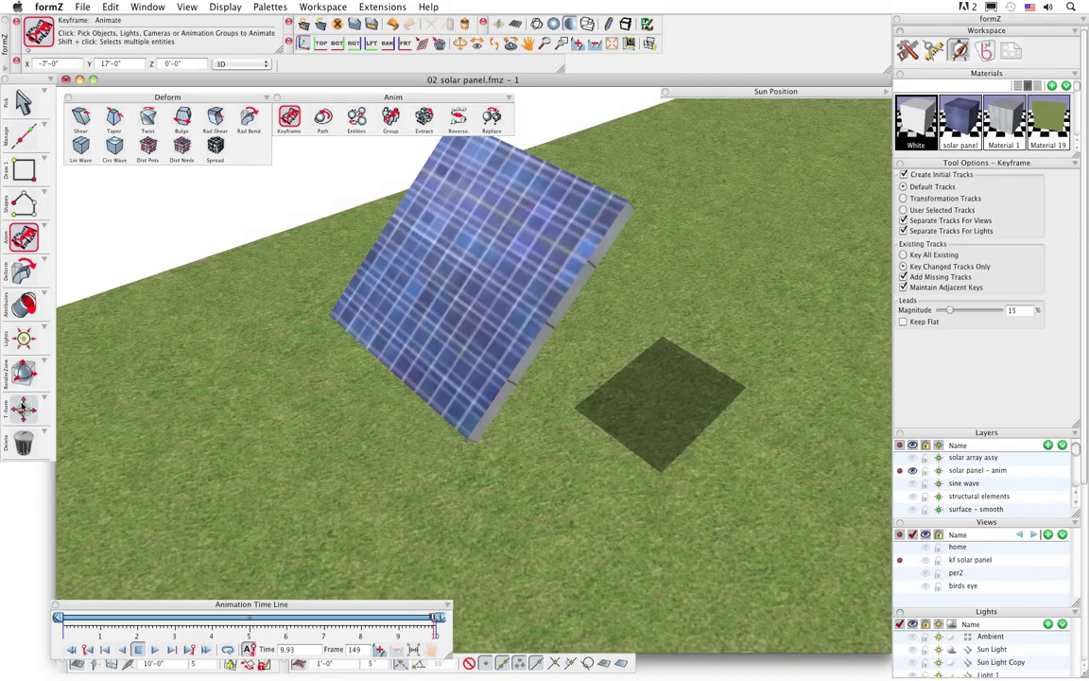
left_click(250, 422)
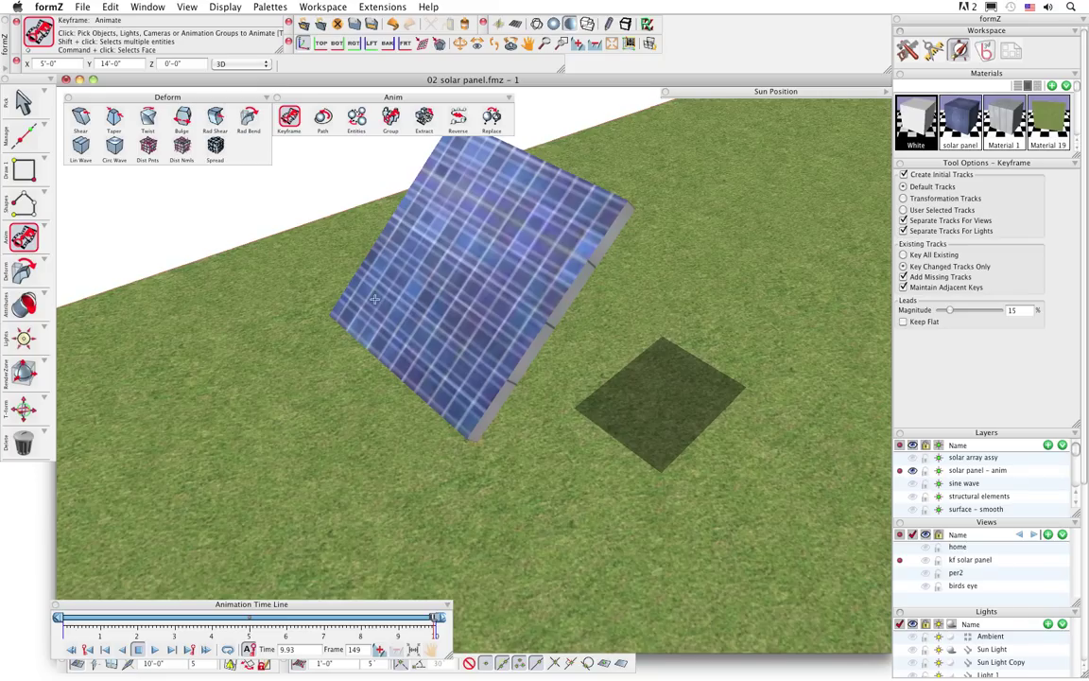
left_click(459, 240)
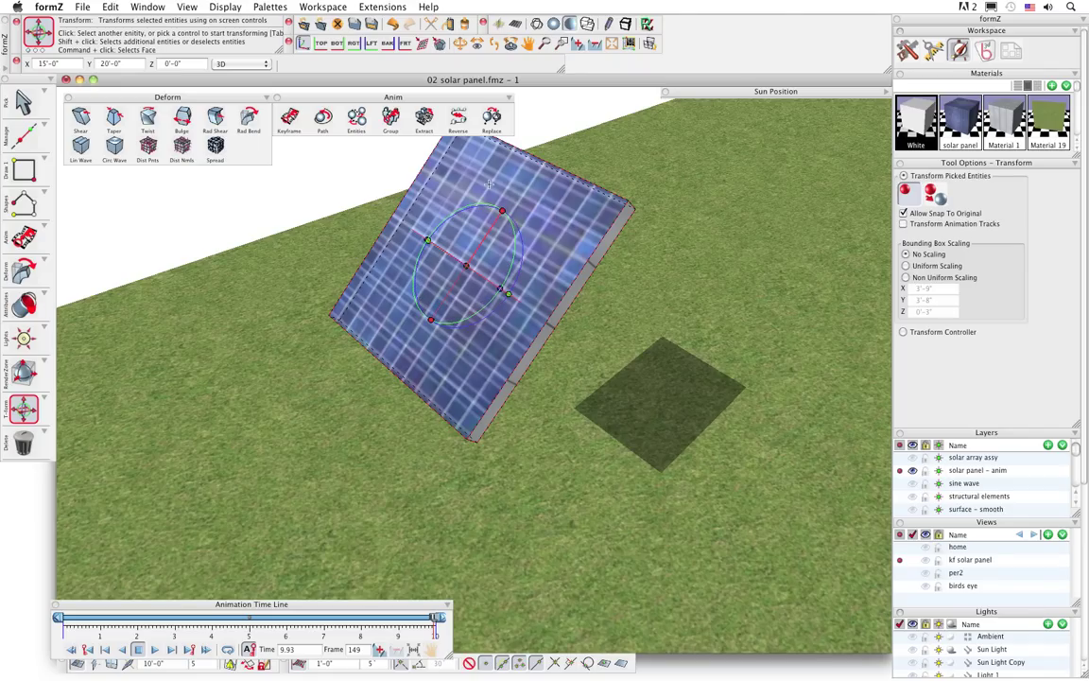
left_click(465, 206)
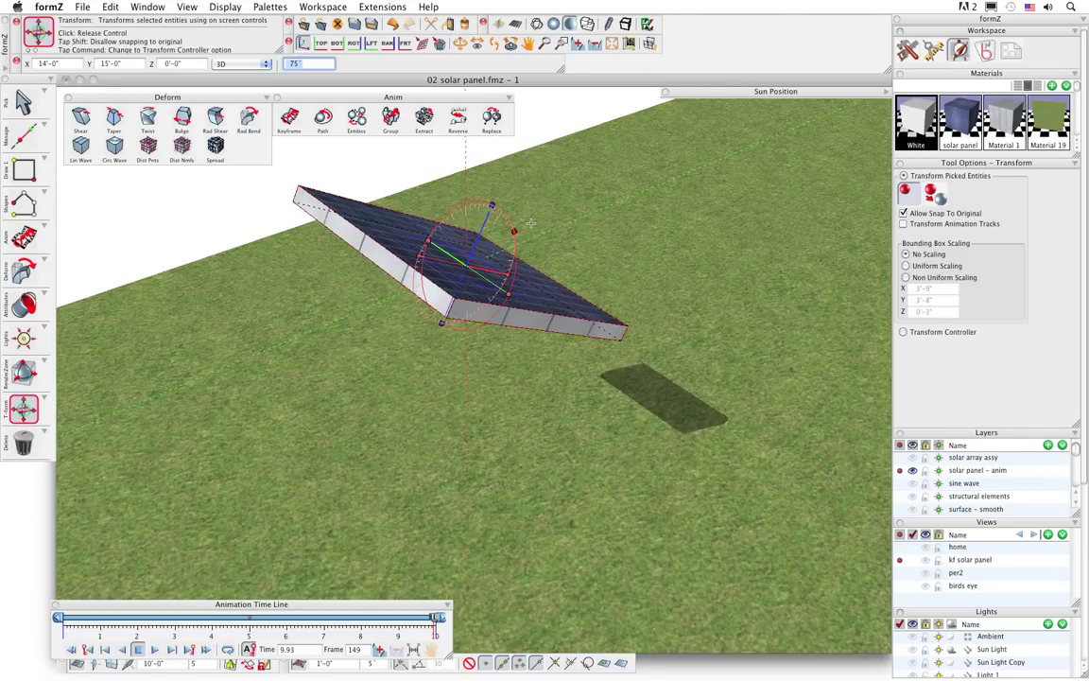
left_click(365, 298)
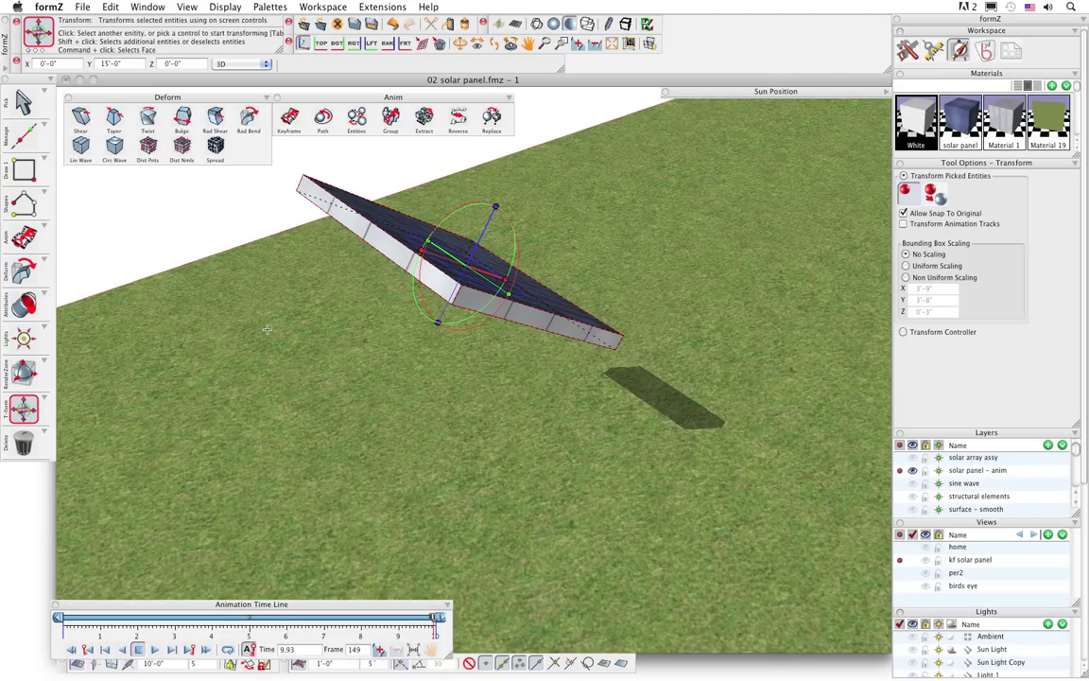
left_click(289, 118)
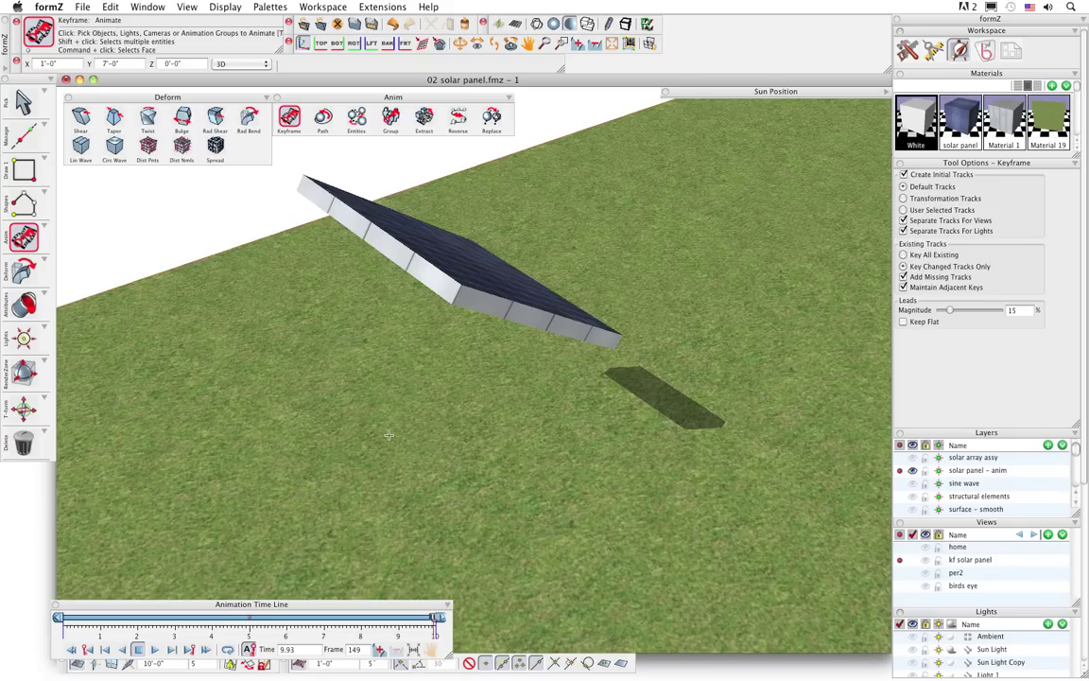
Play the solar panel's rotation from 0.00 seconds, stop the playback and rewind to the beginning.
left_click_drag(433, 619, 59, 618)
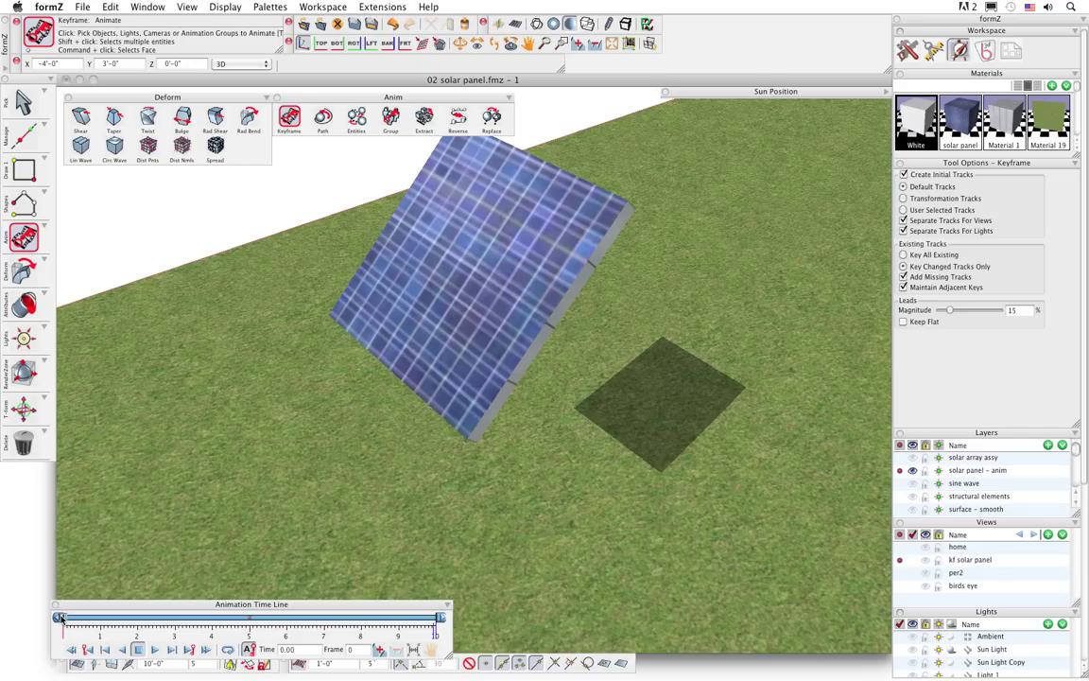
left_click(155, 650)
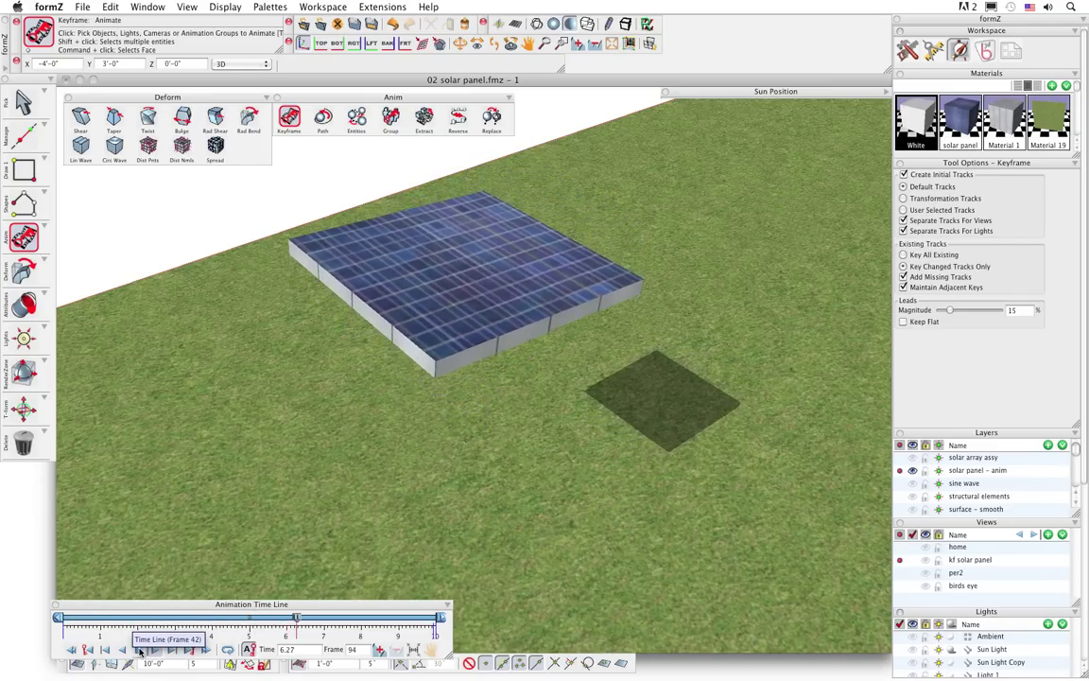
left_click(138, 651)
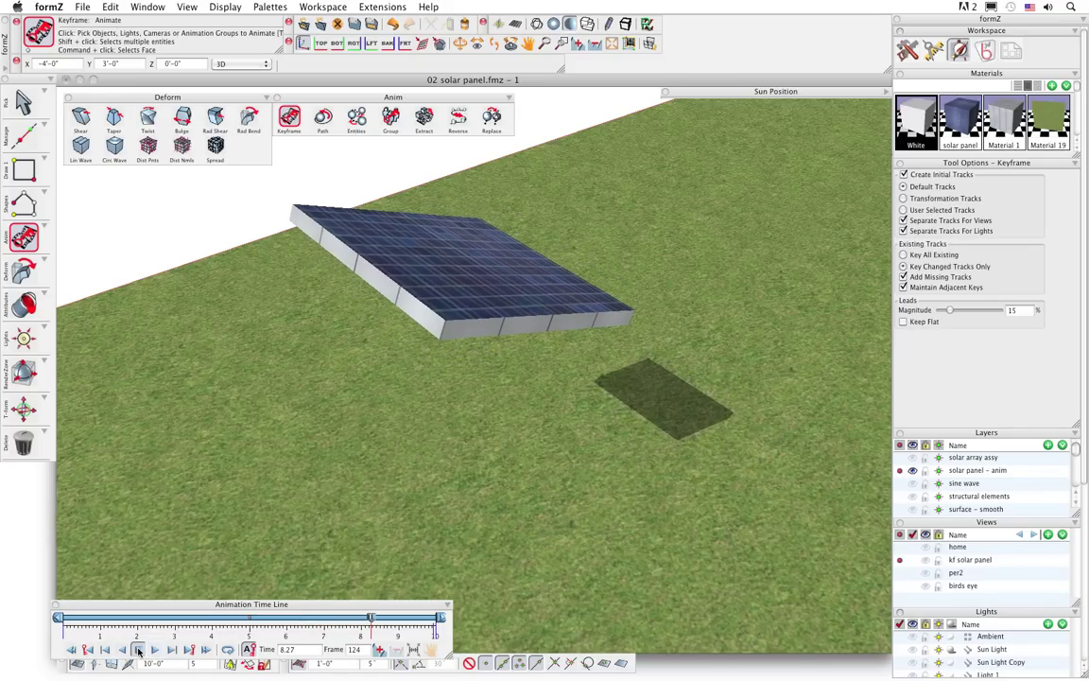
left_click(71, 650)
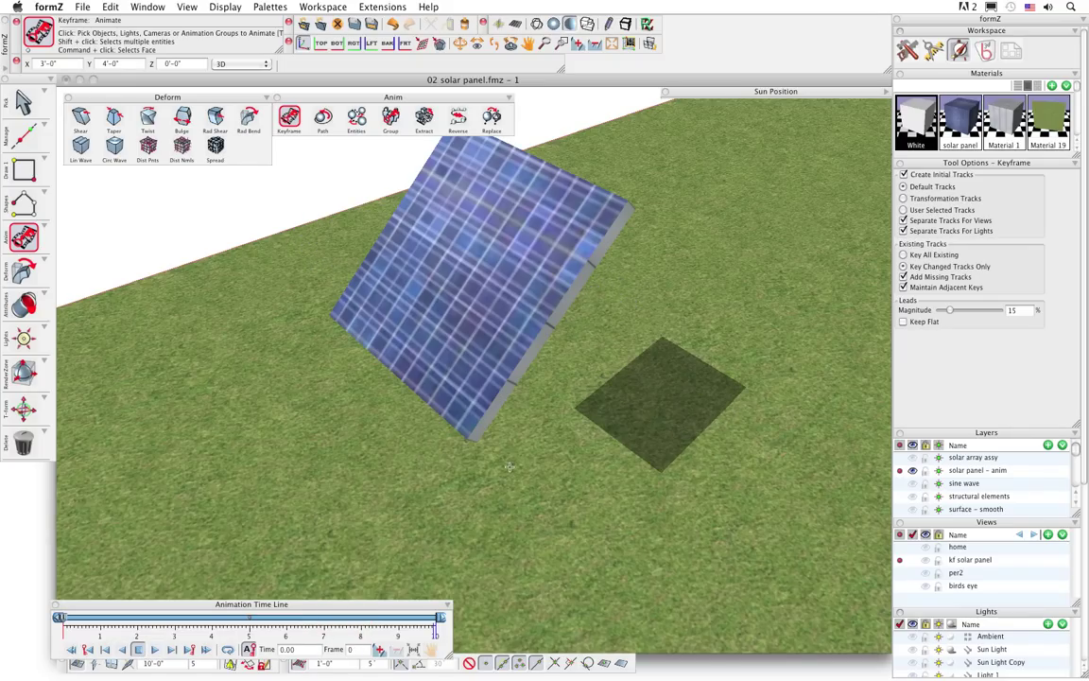
Restore the birds eye view, make the sine wave layer active and hide the solar panel - anim layer.
left_click(899, 585)
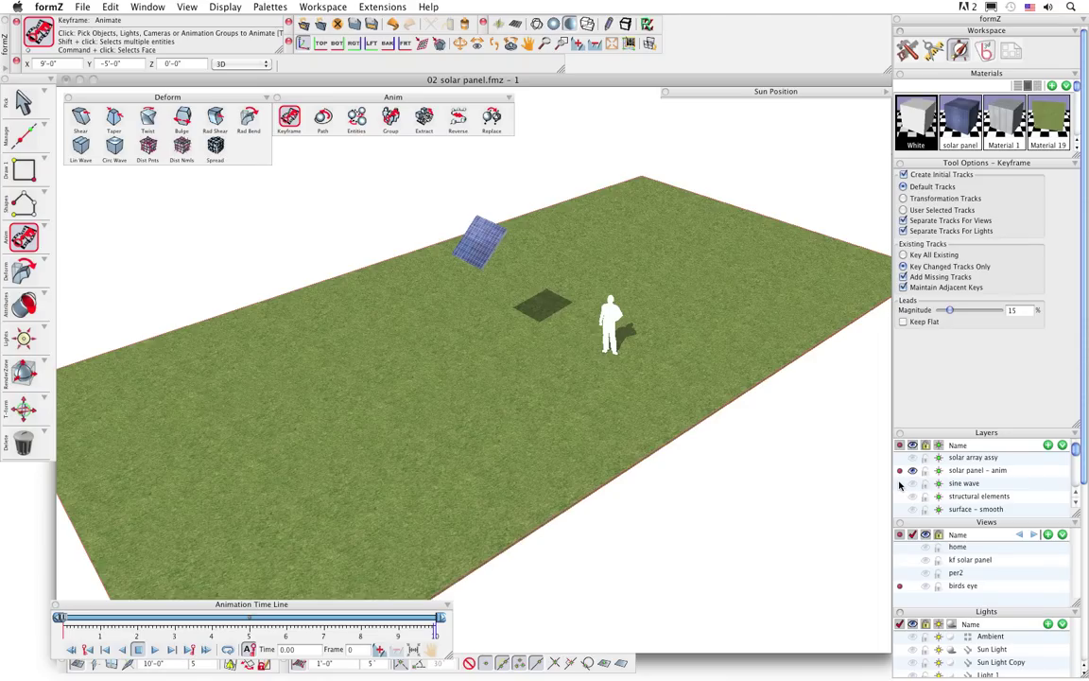
left_click(899, 483)
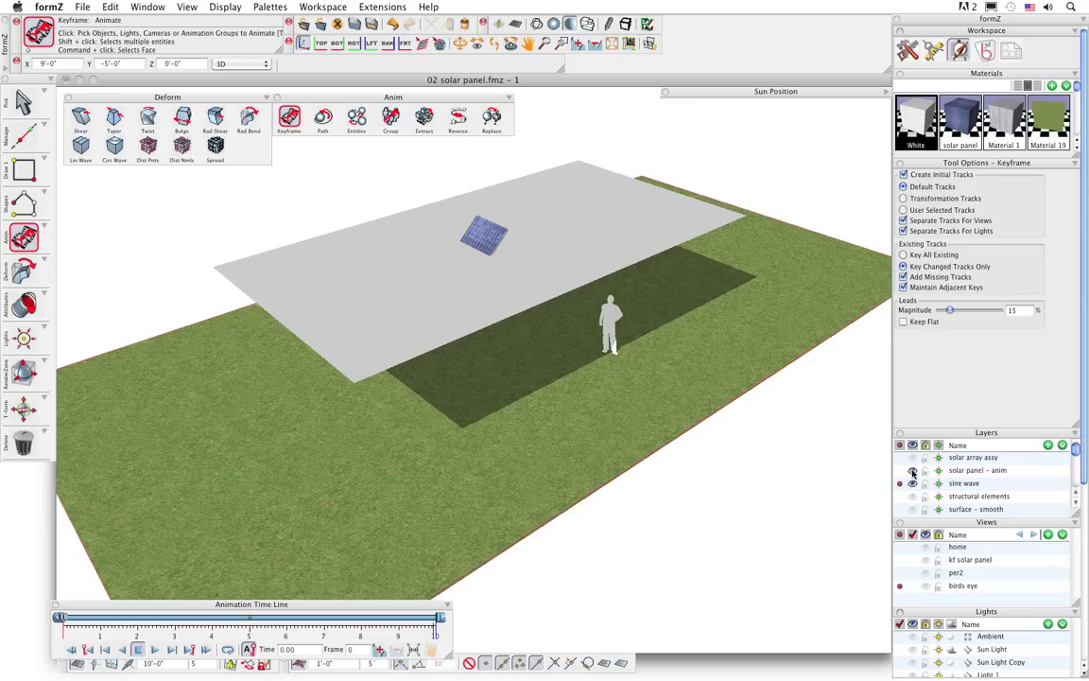
left_click(912, 471)
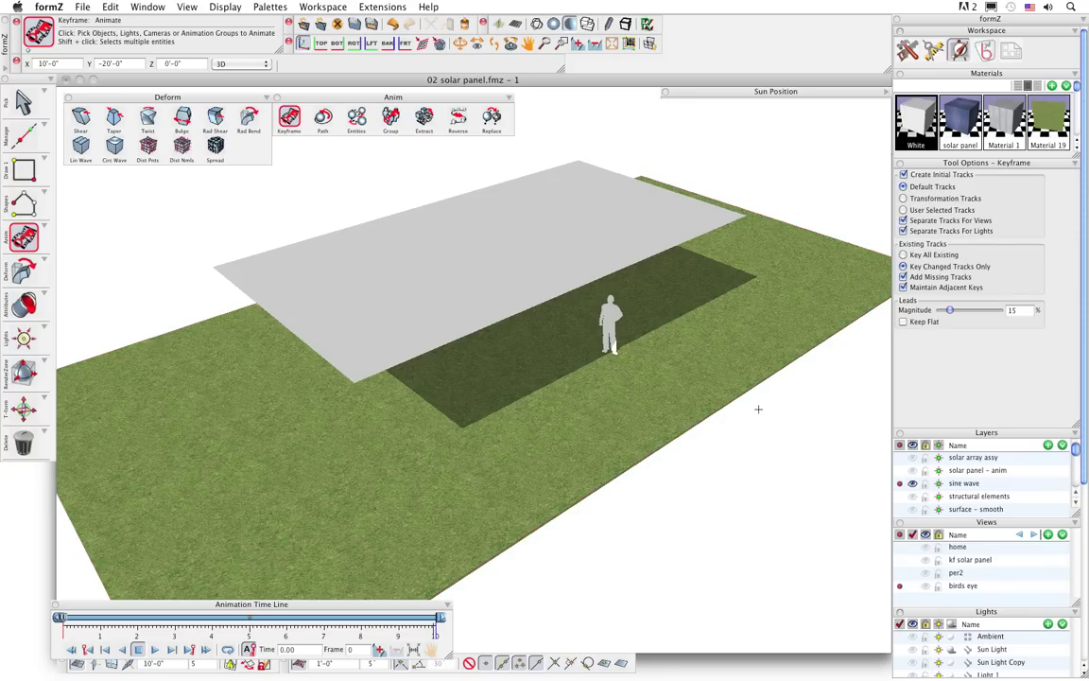
Apply an animated linear wave deformation to the flat canopy surface and scrub the animation to 3.60 seconds.
middle_click_drag(616, 317, 613, 315)
left_click_drag(611, 312, 560, 273)
middle_click_drag(561, 273, 613, 324)
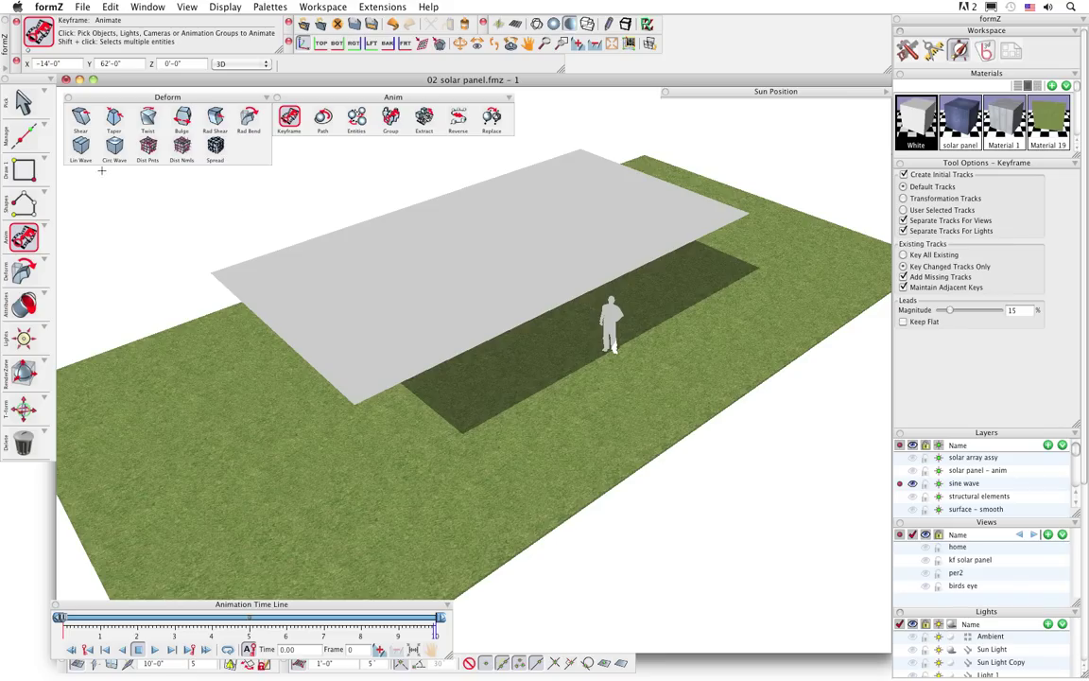
left_click(81, 146)
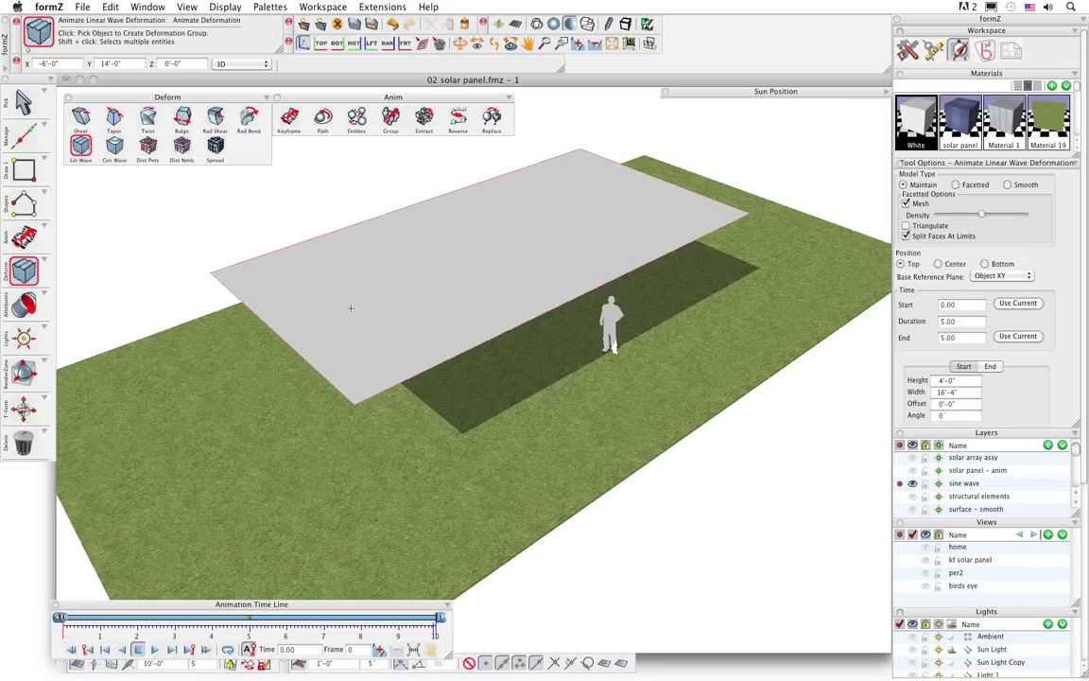
left_click(185, 561)
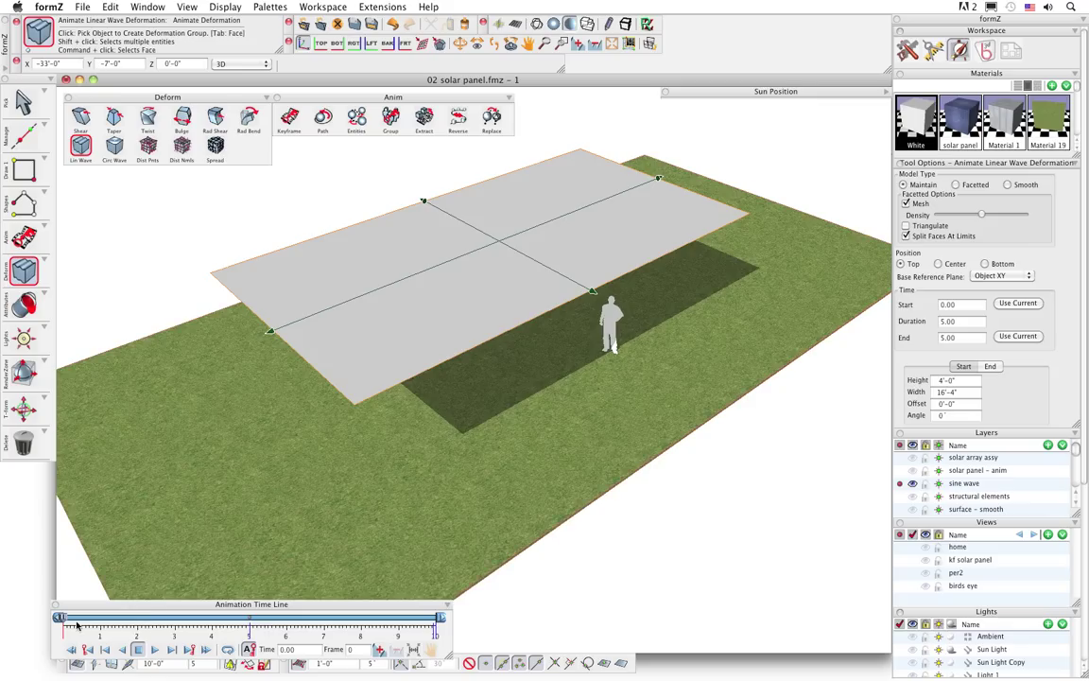
left_click_drag(65, 619, 196, 621)
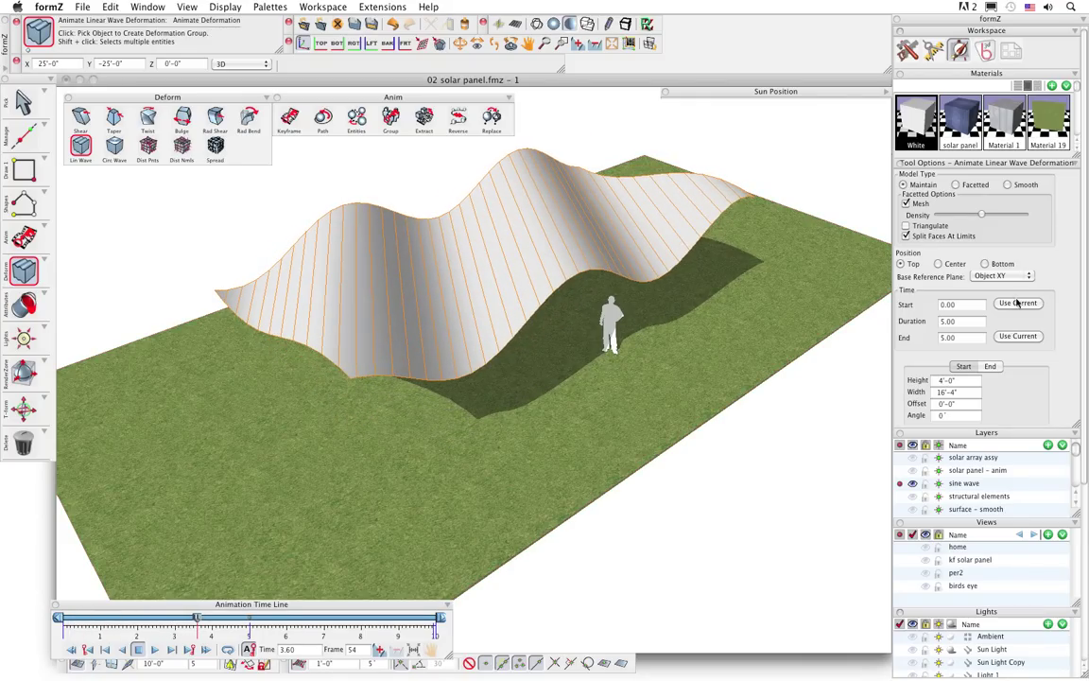
Set the linear wave's End angle to 90° and preview the deformed surface at 3.80 seconds.
left_click(959, 324)
left_click(963, 367)
left_click(989, 366)
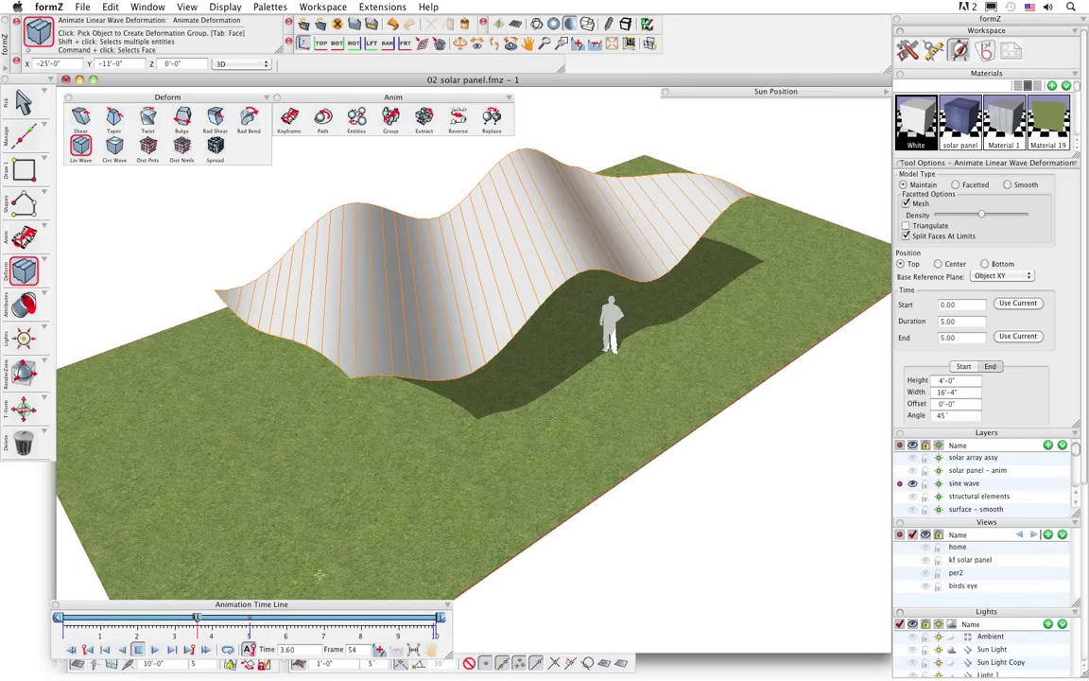
left_click(942, 417)
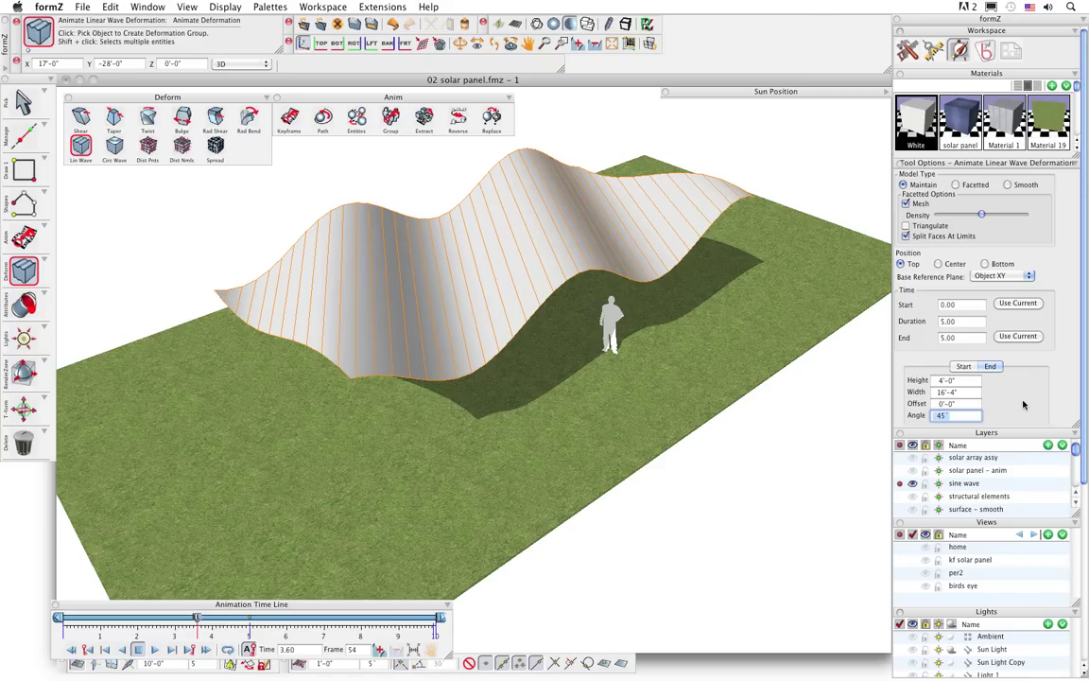
type("90")
key("Return")
mouse_move(196, 618)
left_mouse_down()
mouse_move(61, 619)
mouse_move(212, 622)
left_mouse_up()
middle_click_drag(607, 322, 615, 320)
left_click_drag(612, 319, 594, 274)
middle_click_drag(593, 274, 633, 287)
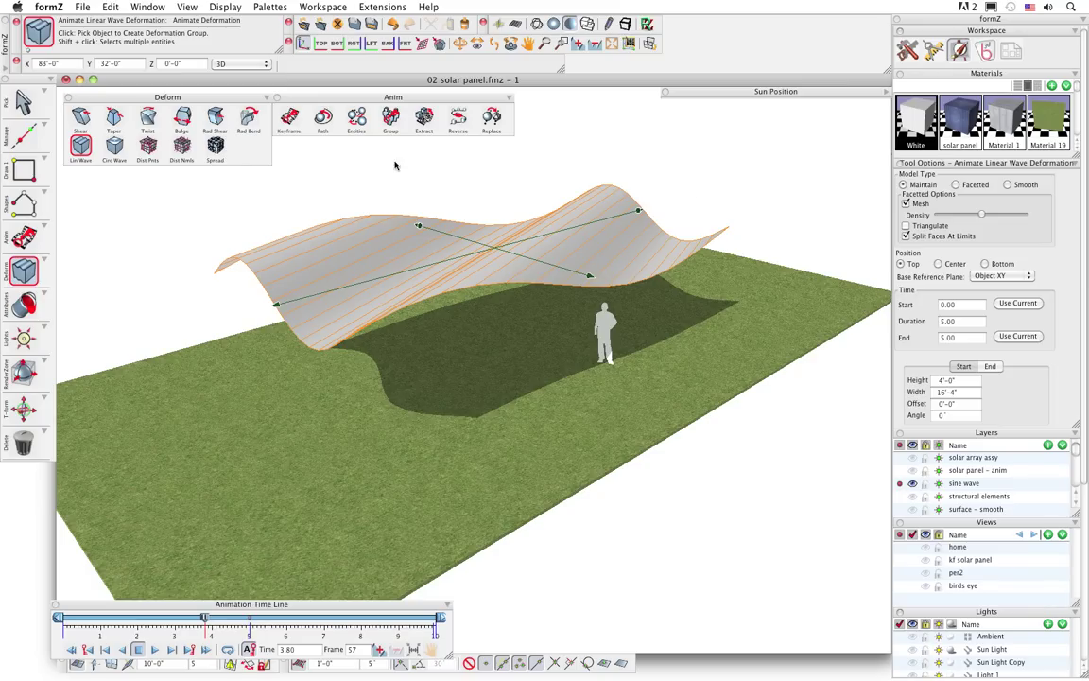
Undo the linear wave, apply an animated circular wave to the canopy surface and scrub to 0.67 seconds.
key("super+z")
left_click(115, 146)
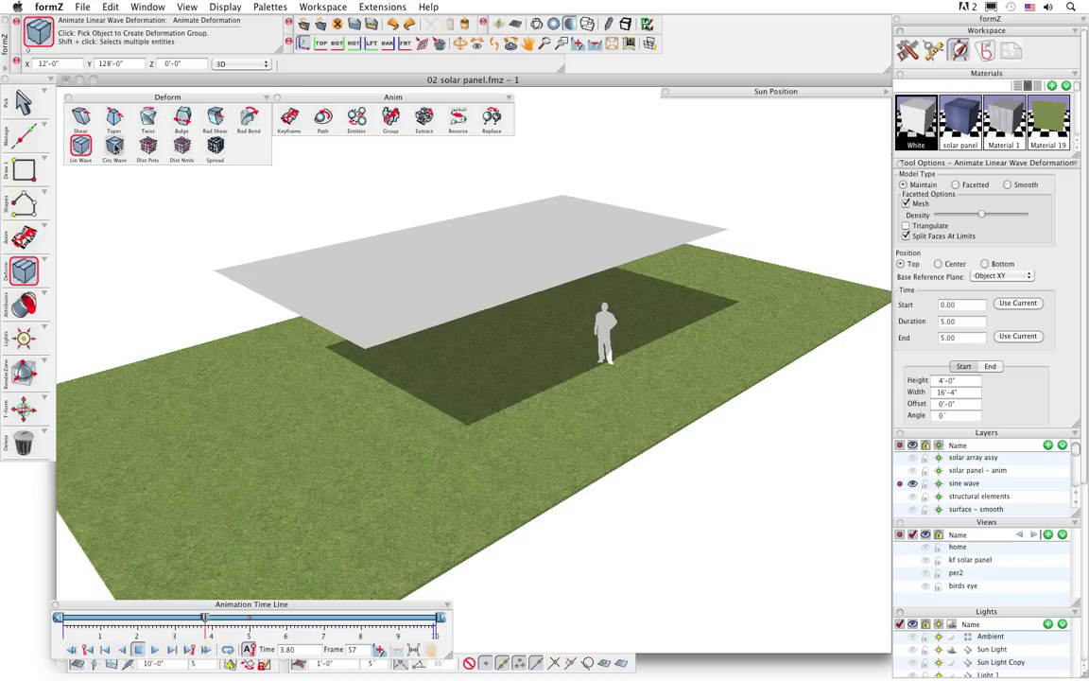
left_click(413, 424)
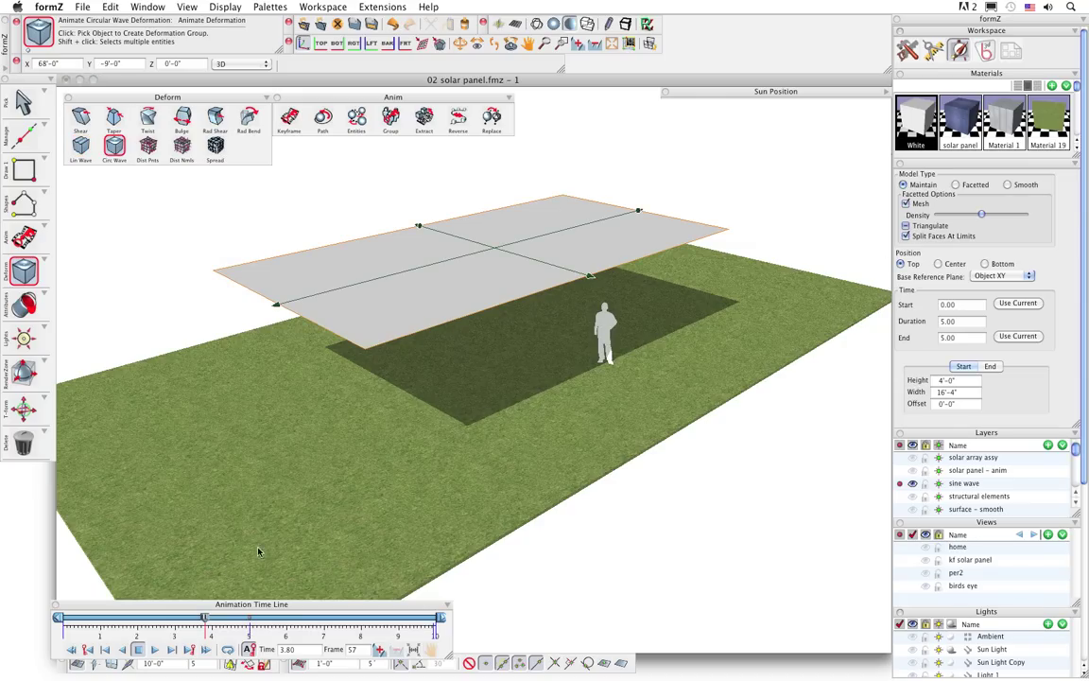
left_click_drag(203, 620, 140, 623)
left_click_drag(113, 620, 90, 624)
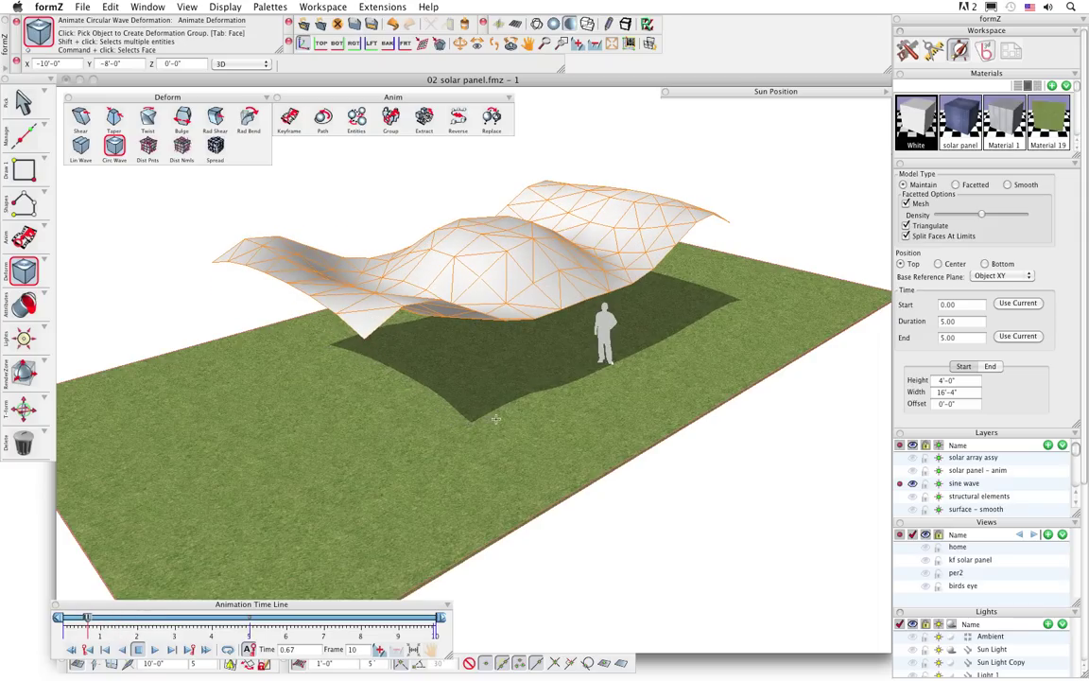
Set the animation to 0.07 seconds and use Edit Axes to move the flat surface's origin to its front corner at X -20'-0", Y -10'-0".
middle_click_drag(609, 322, 597, 363)
left_click_drag(86, 618, 61, 620)
left_click(314, 262)
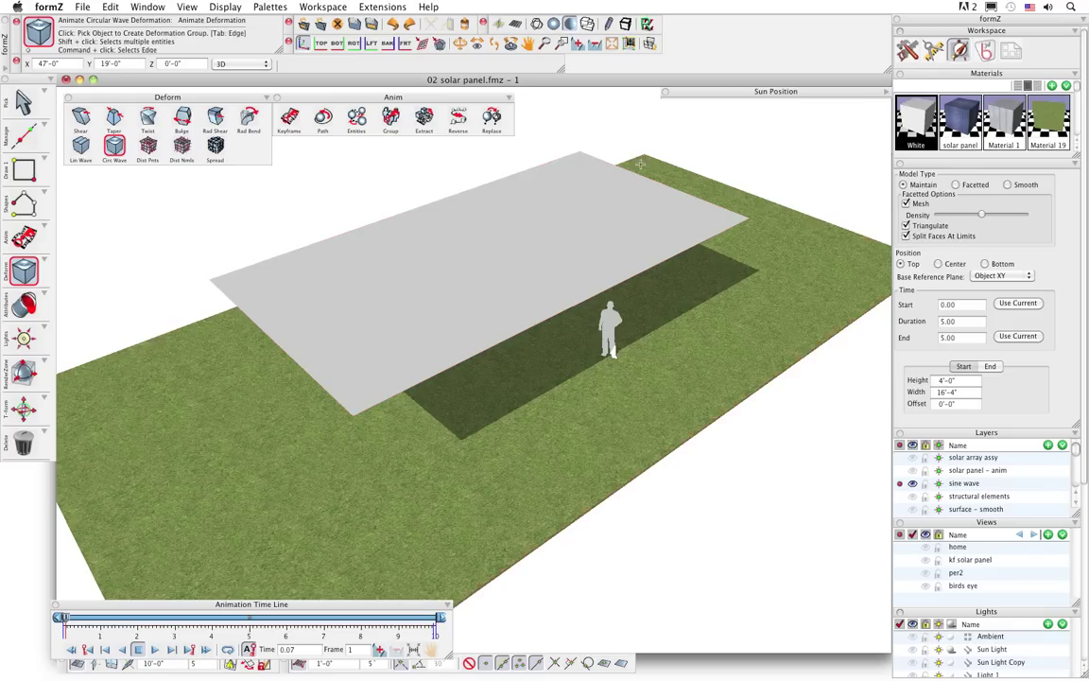
key("space")
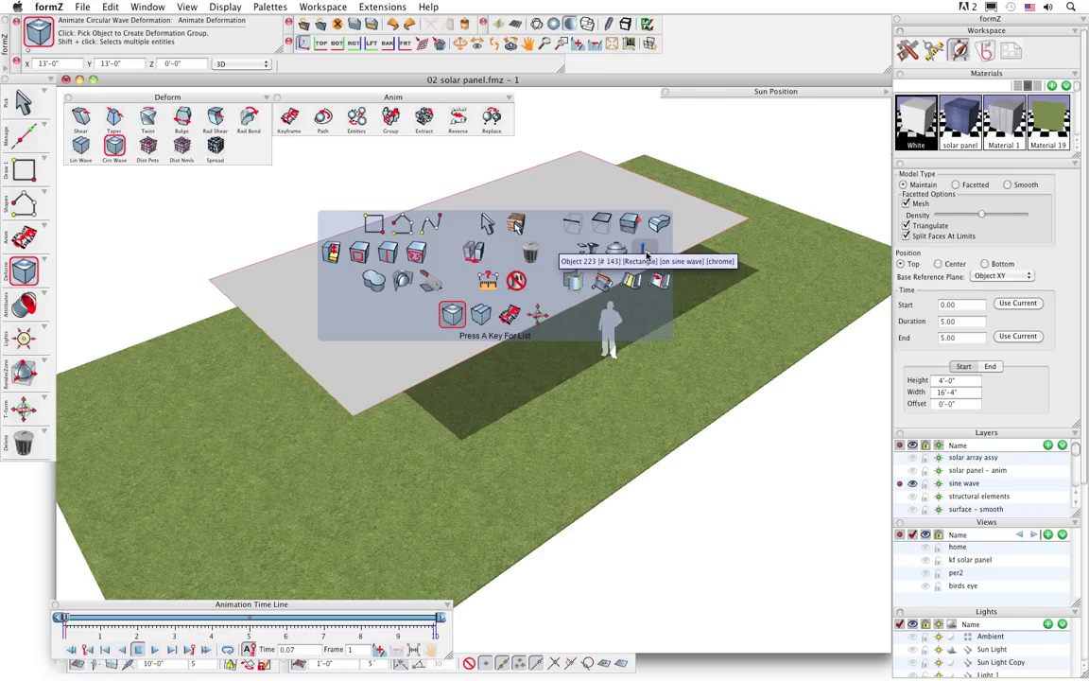
left_click(644, 250)
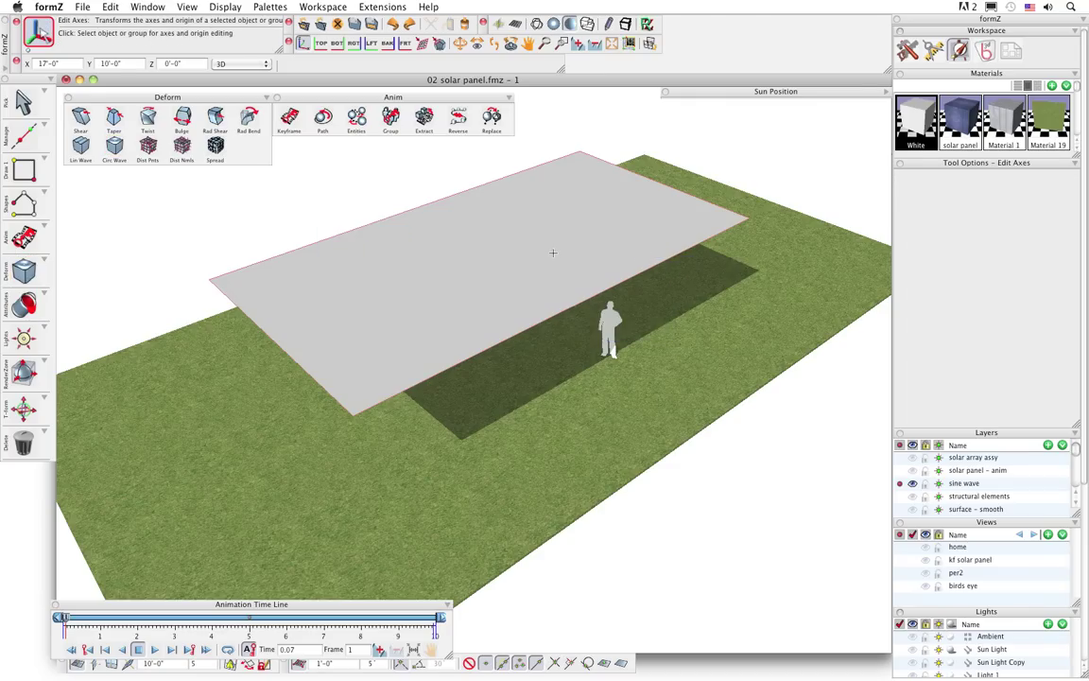
left_click(407, 223)
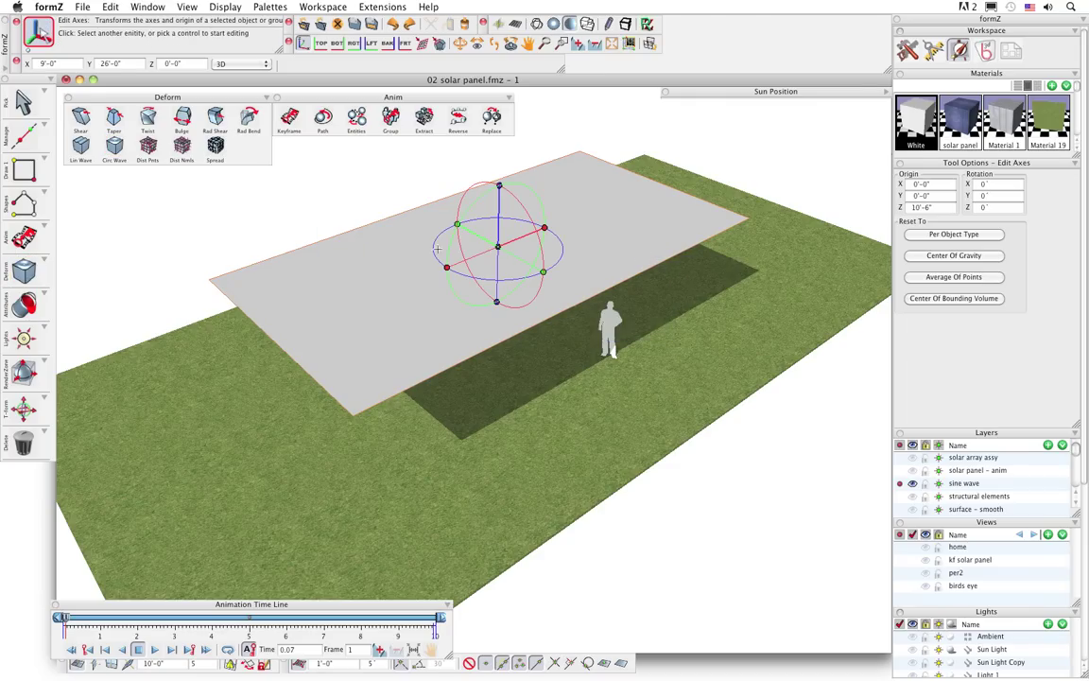
left_click(498, 247)
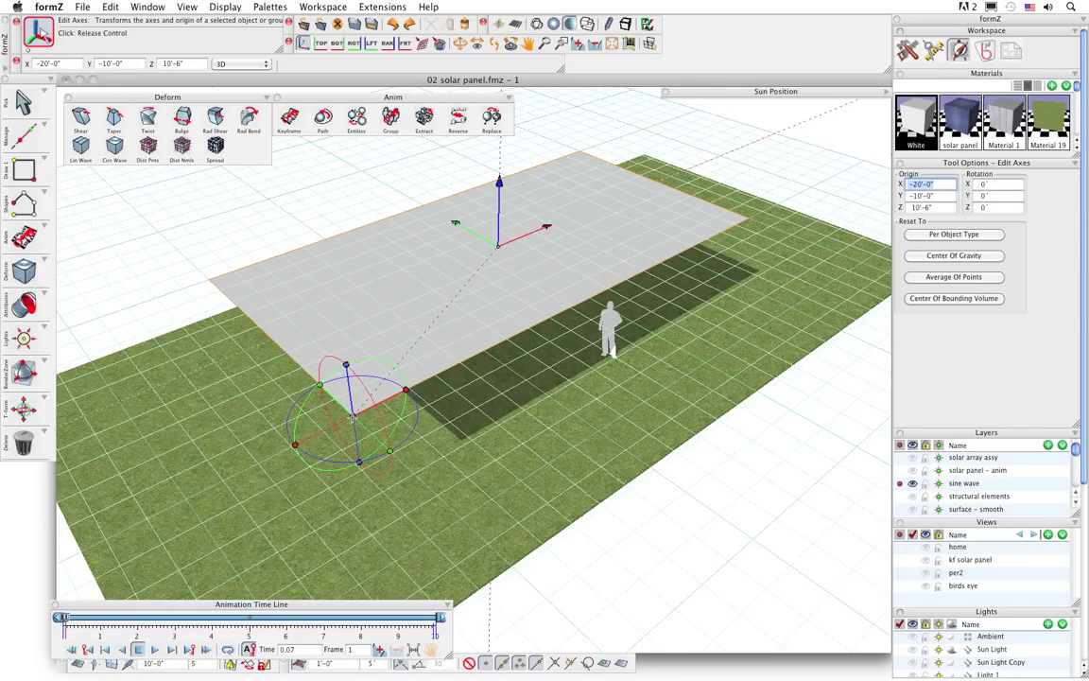
left_click(351, 416)
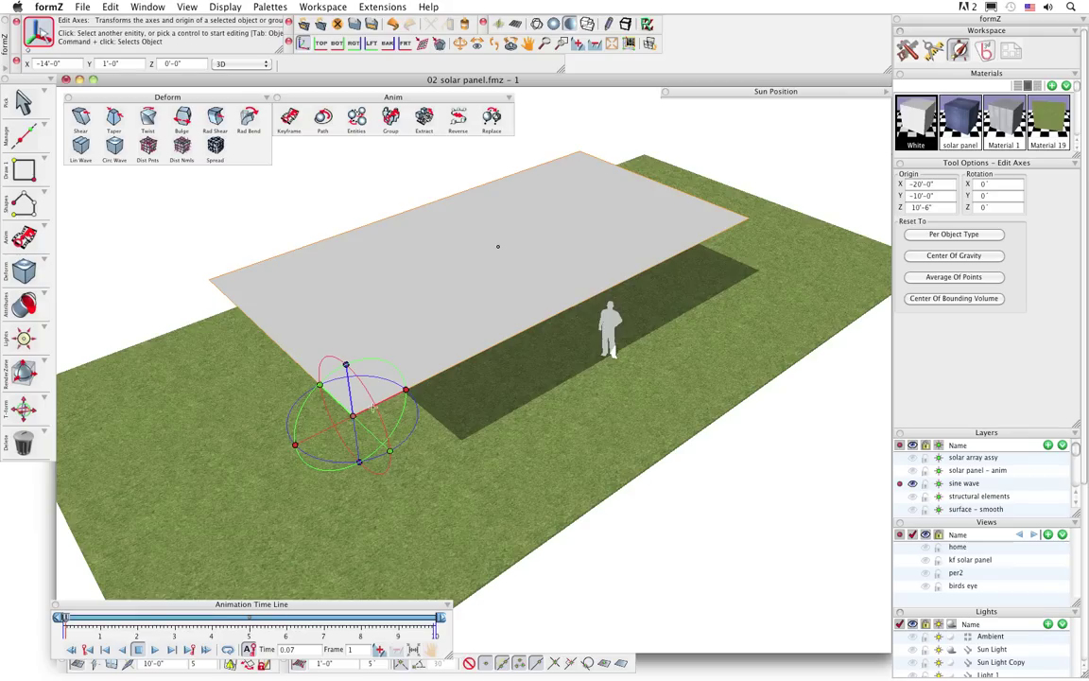
Apply an animated circular wave to the canopy surface using its corner origin and scrub to 0.80 seconds.
left_click(114, 146)
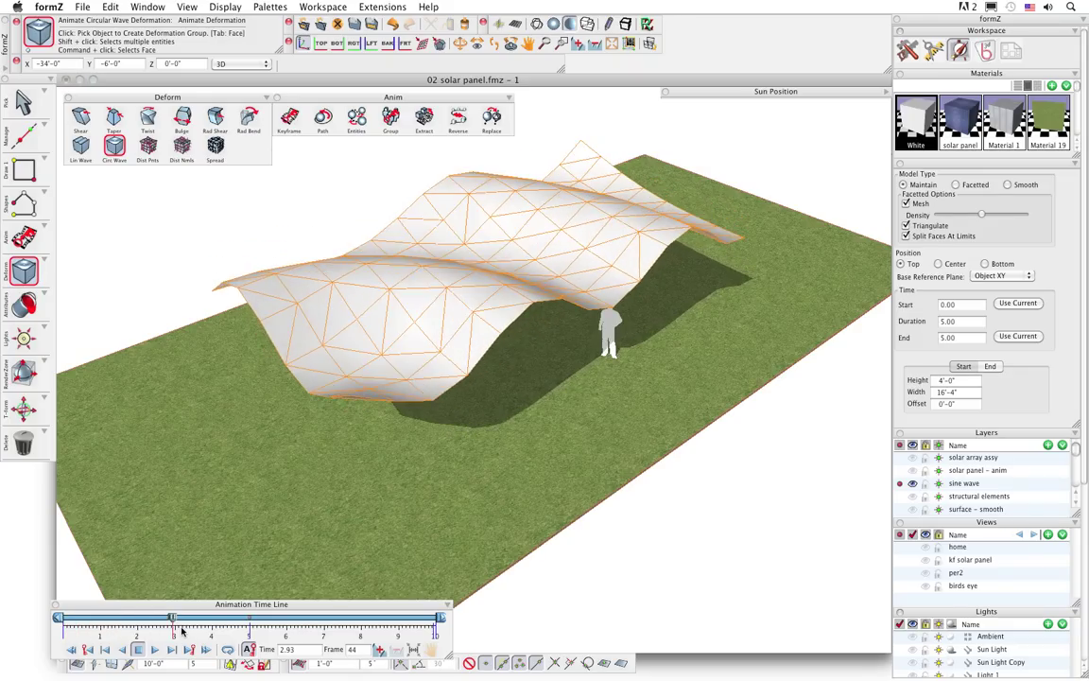
left_click_drag(137, 629, 96, 629)
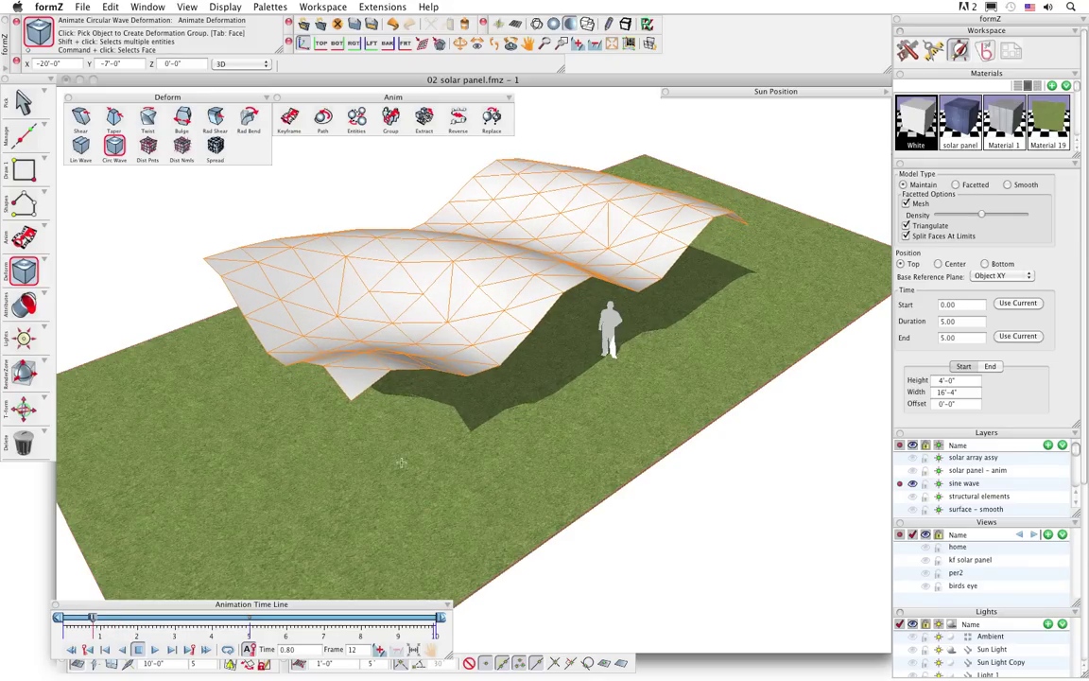
middle_click_drag(610, 337, 575, 307)
Set the circular wave's End width to 30'-0" and scrub the animation to 4.13 seconds.
left_click(114, 145)
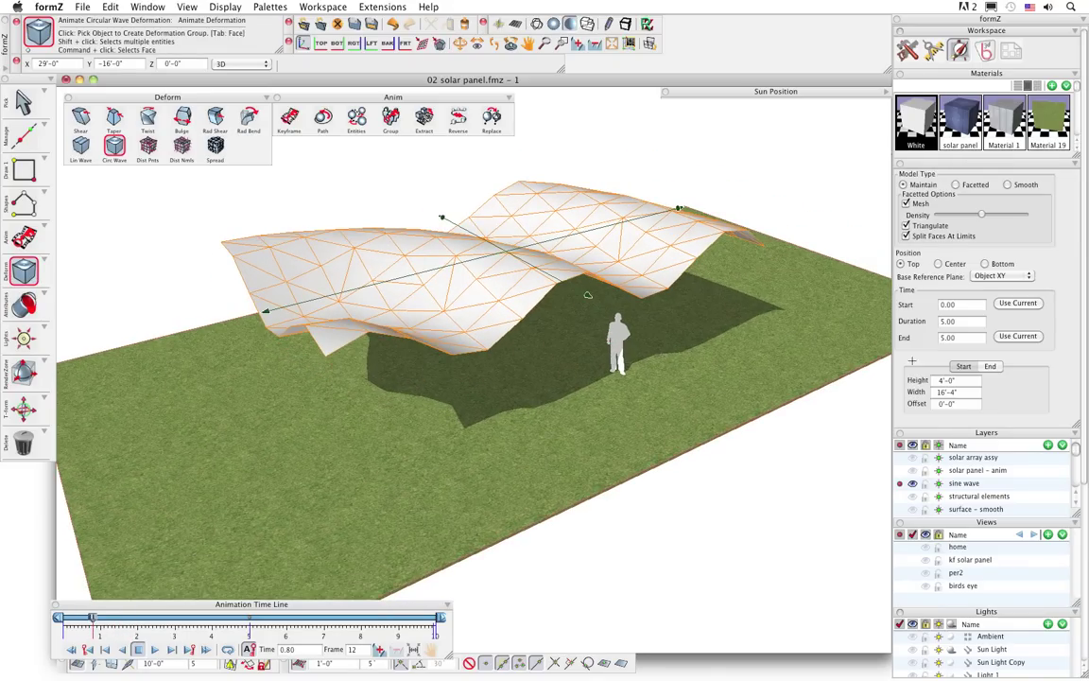
left_click(990, 367)
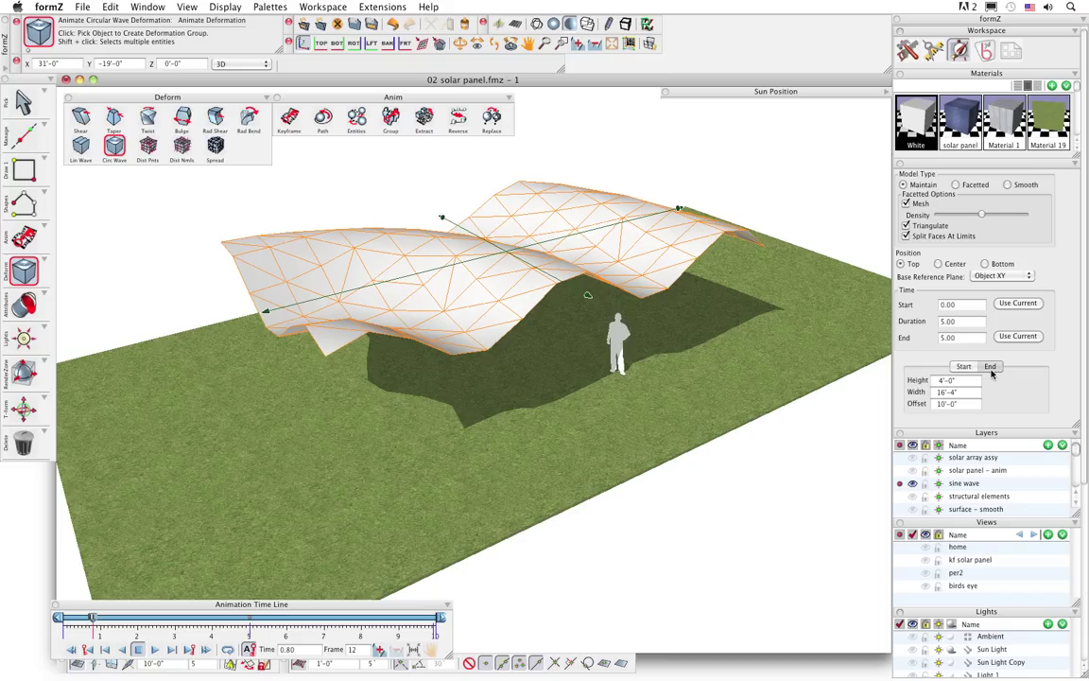
left_click(960, 394)
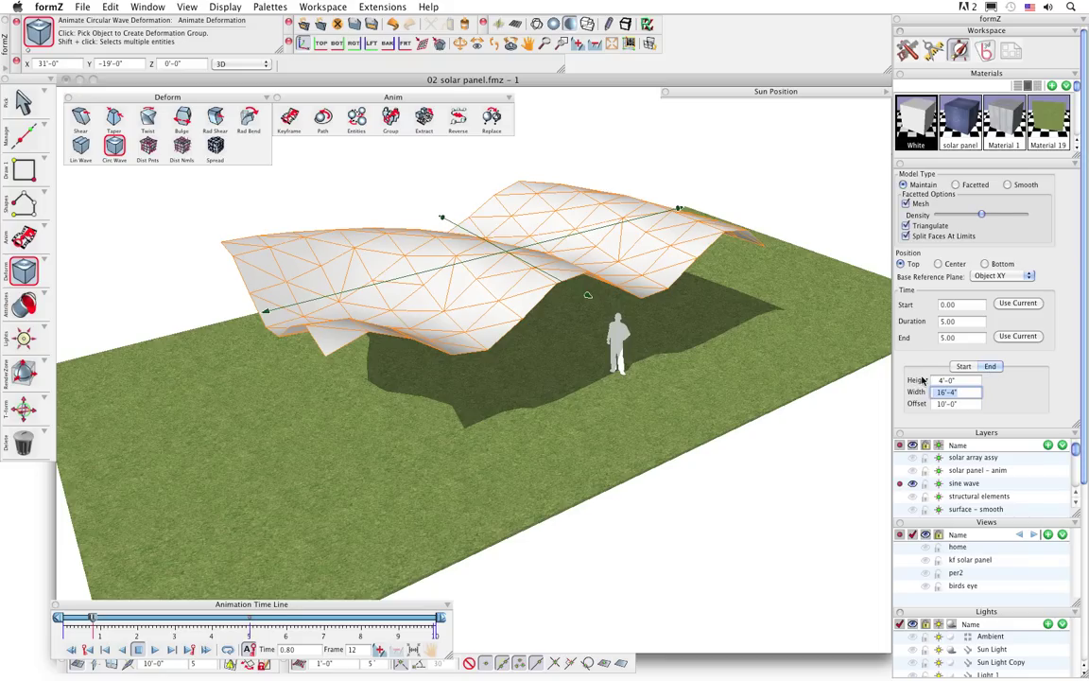
type("30")
key("Return")
mouse_move(94, 620)
left_mouse_down()
mouse_move(68, 622)
mouse_move(245, 629)
mouse_move(217, 629)
left_mouse_up()
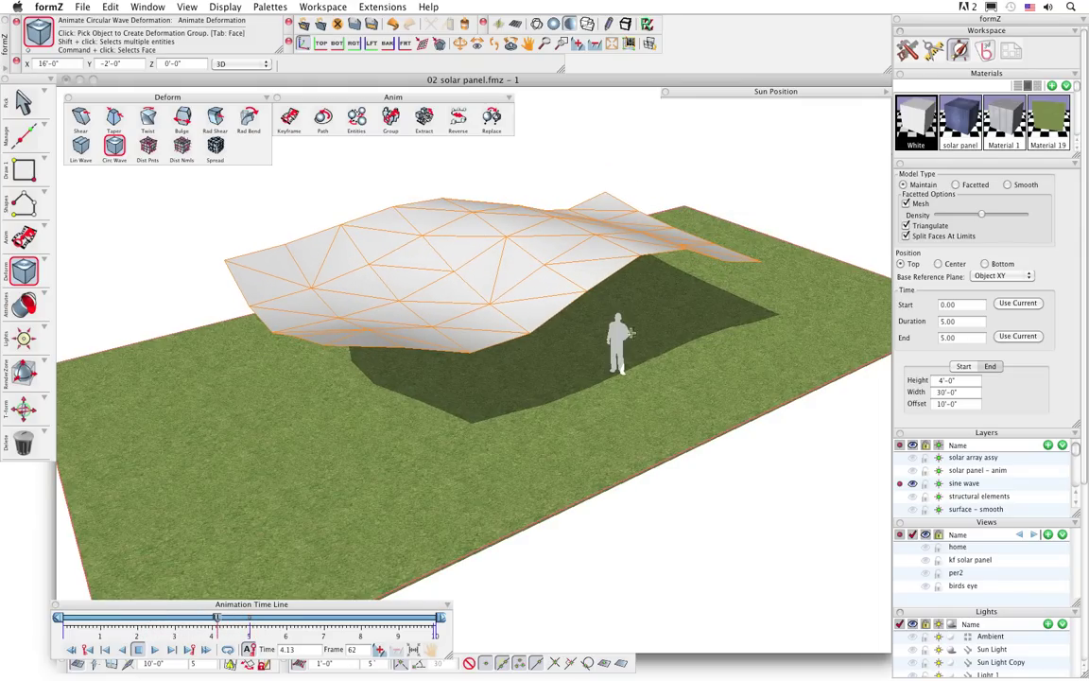
Deselect the wave surface, inspect the structural elements layer on its own, and leave only the active surface - smooth layer visible.
middle_click_drag(630, 333, 572, 326)
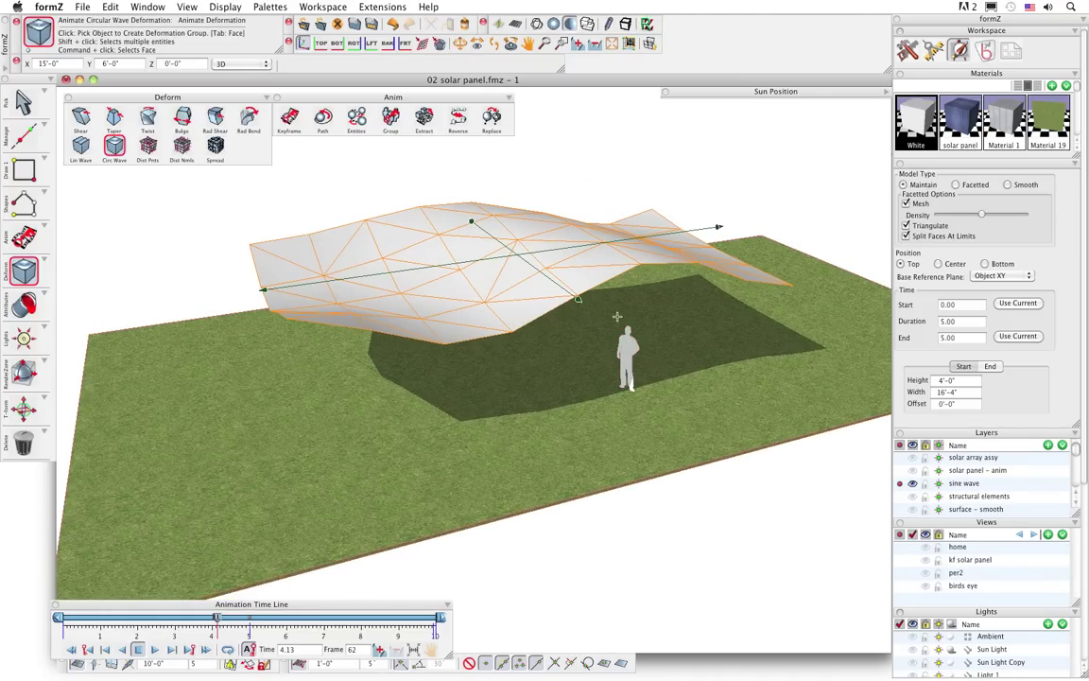
middle_click_drag(561, 324, 551, 331)
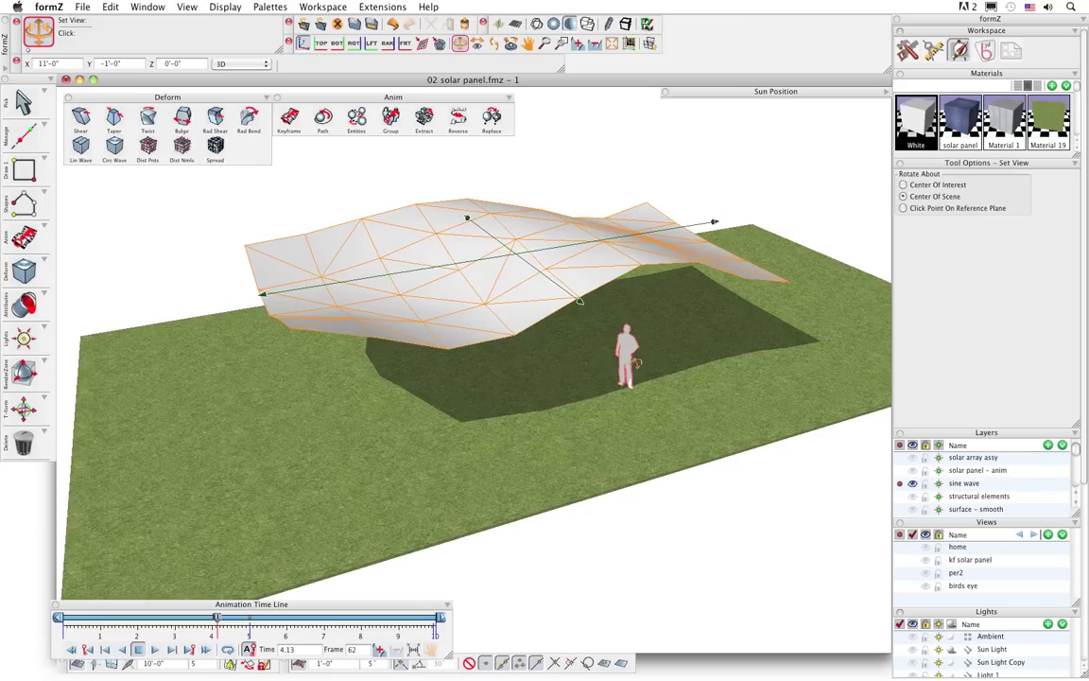
left_click(460, 232)
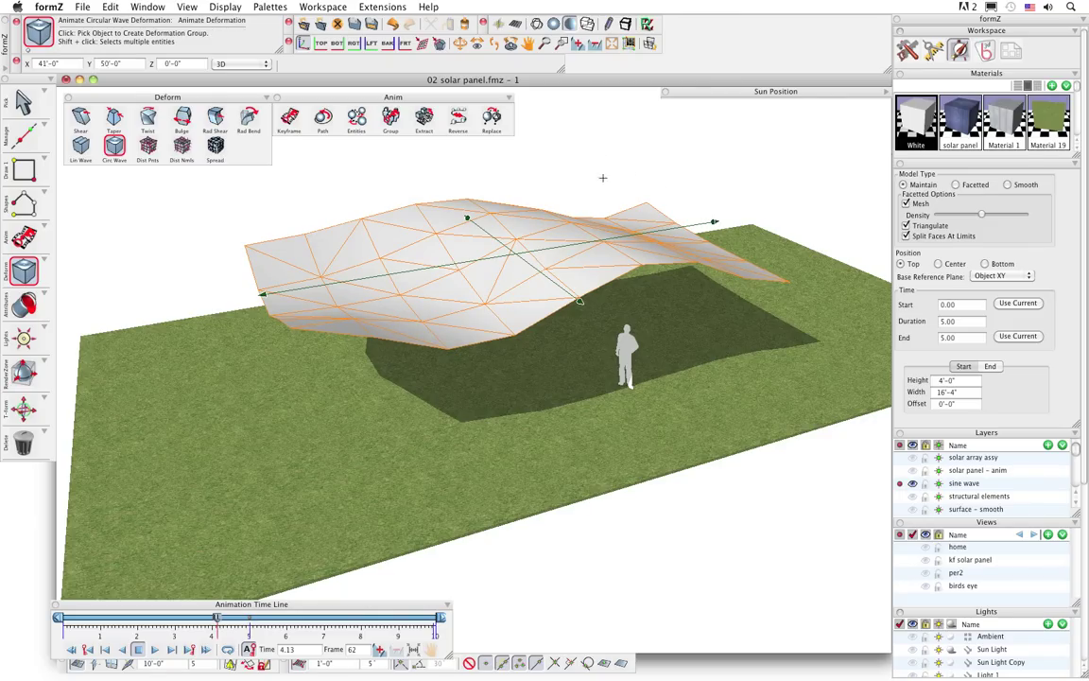
left_click(23, 101)
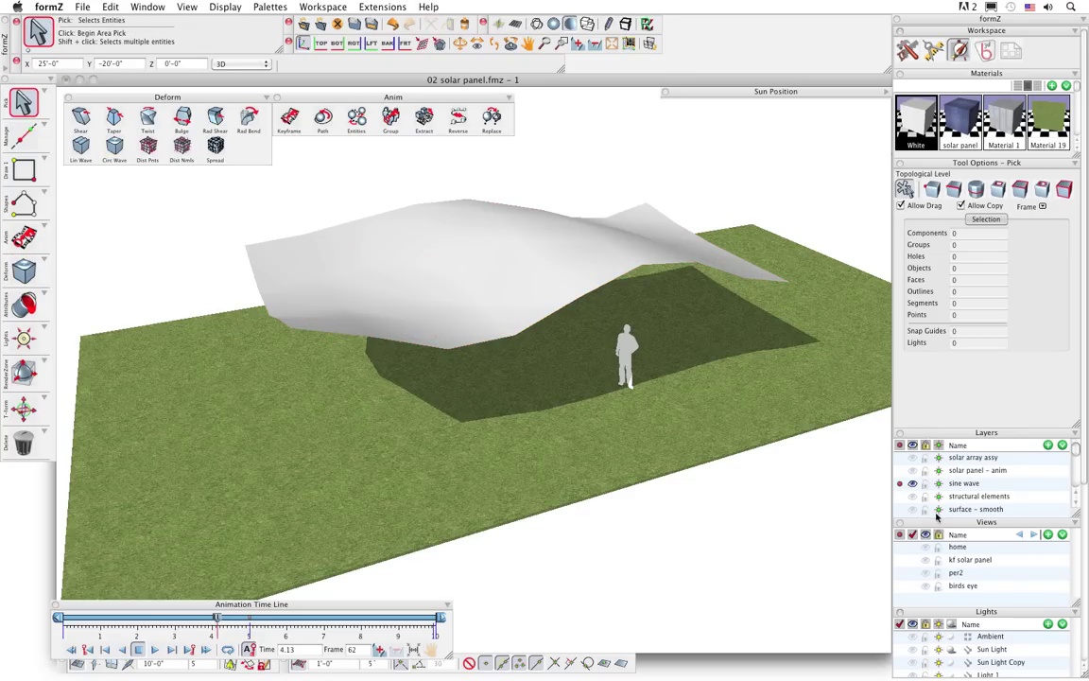
left_click(909, 488)
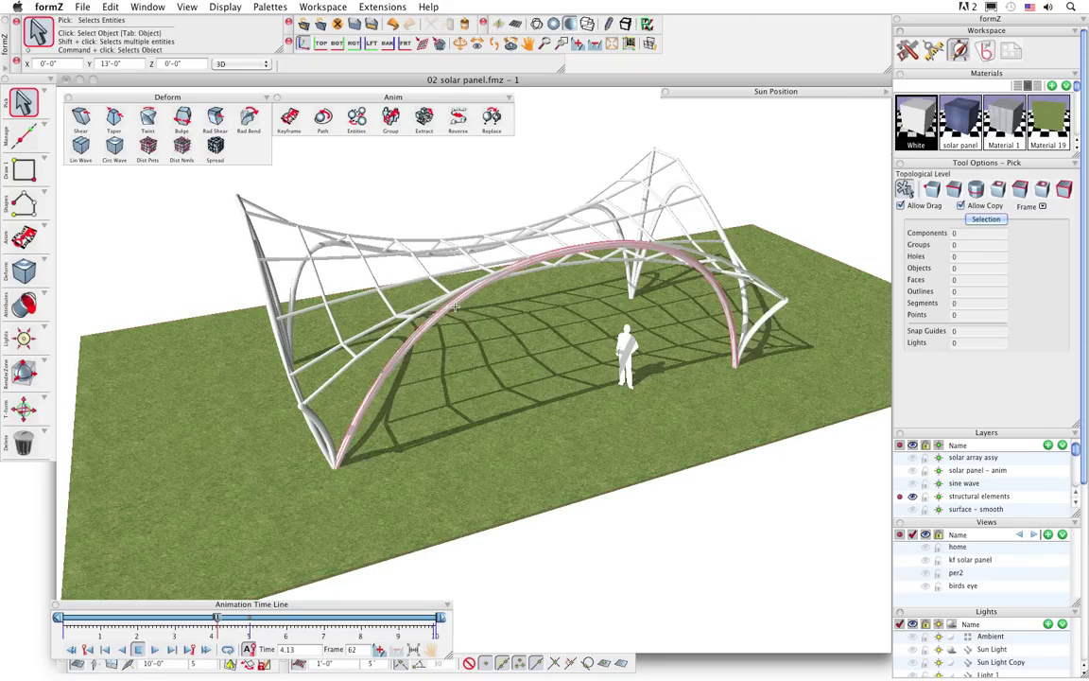
middle_click_drag(464, 357, 511, 313)
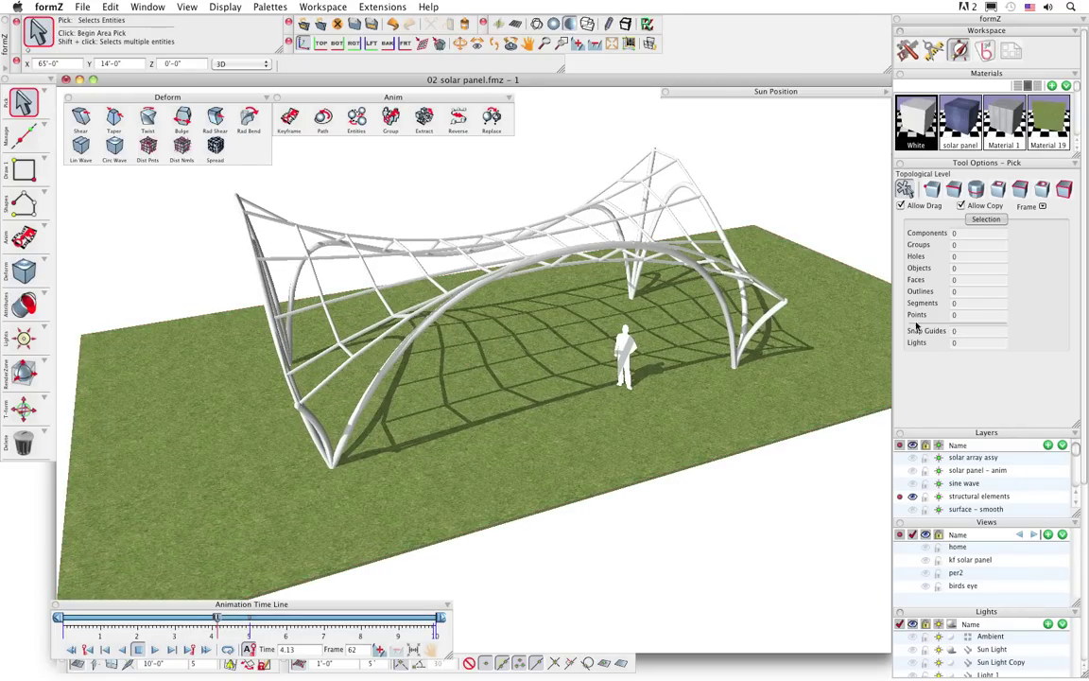
left_click(912, 508)
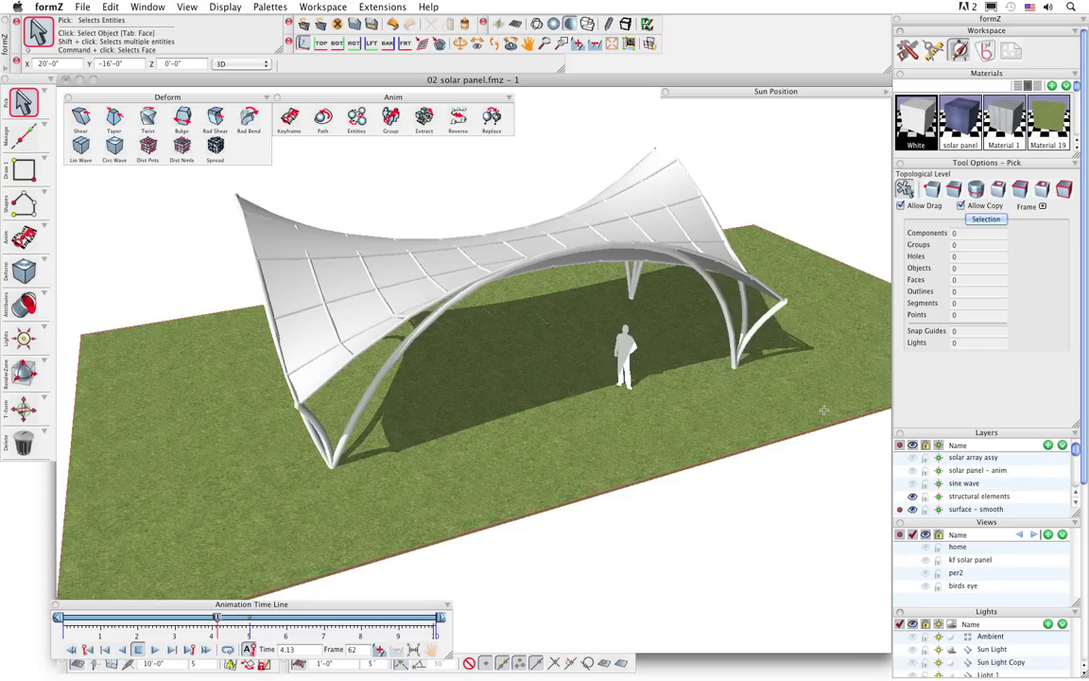
left_click(913, 496)
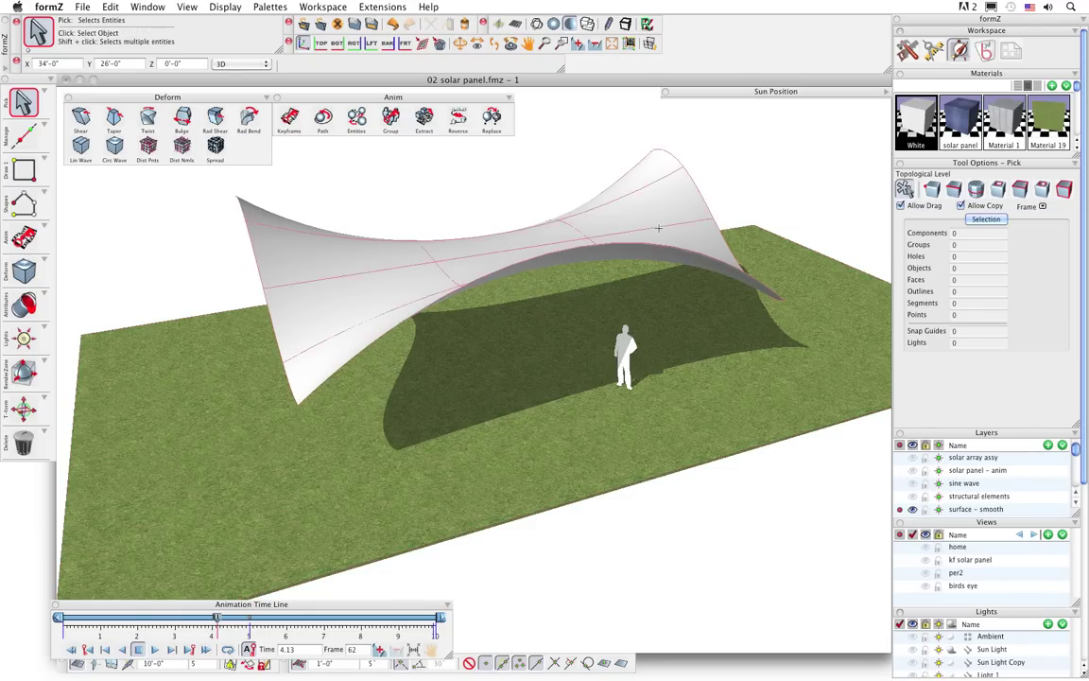
Switch to the modeling workspace and derive the smooth canopy's front curved edge as a new object with Derive Segments.
left_click(909, 48)
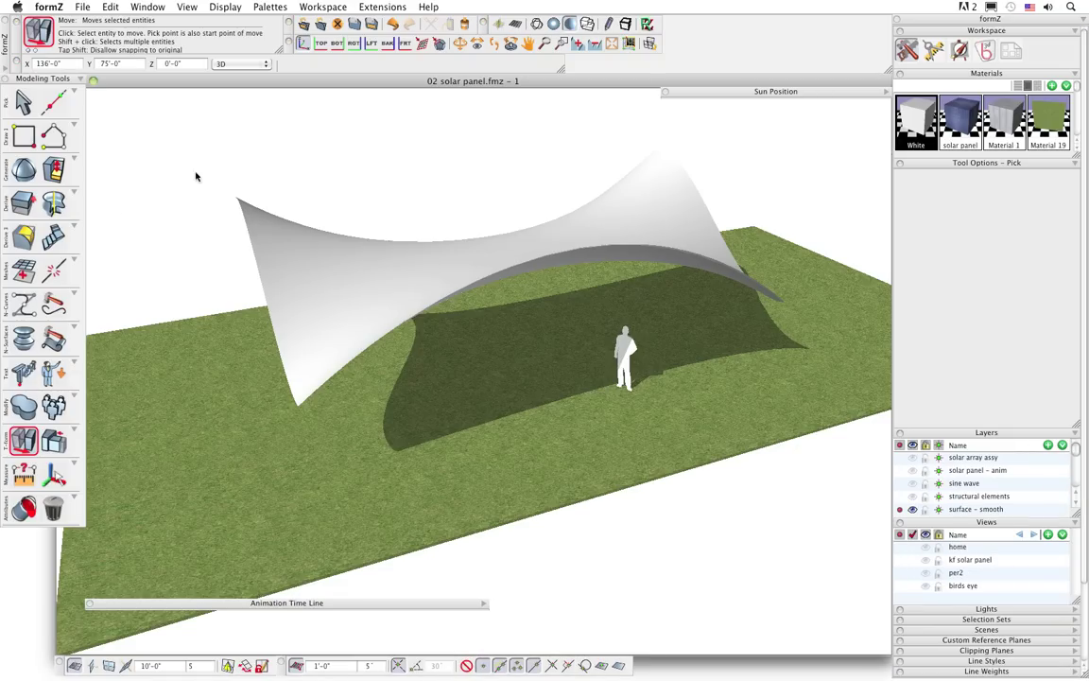
mouse_move(16, 202)
left_click_drag(61, 203, 279, 111)
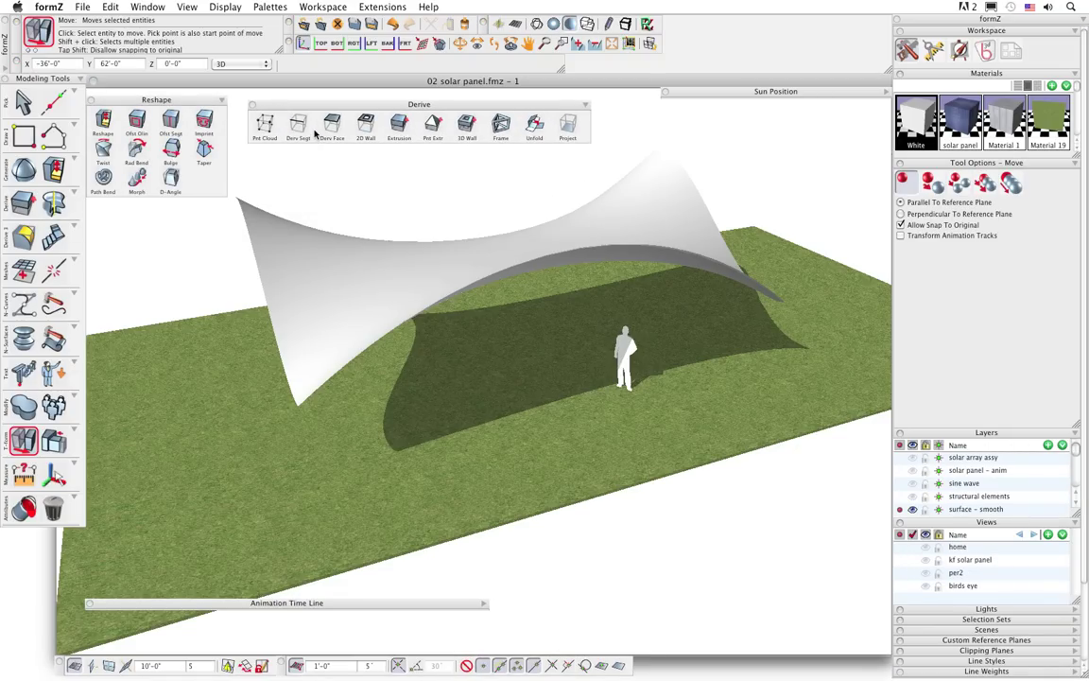
left_click(298, 124)
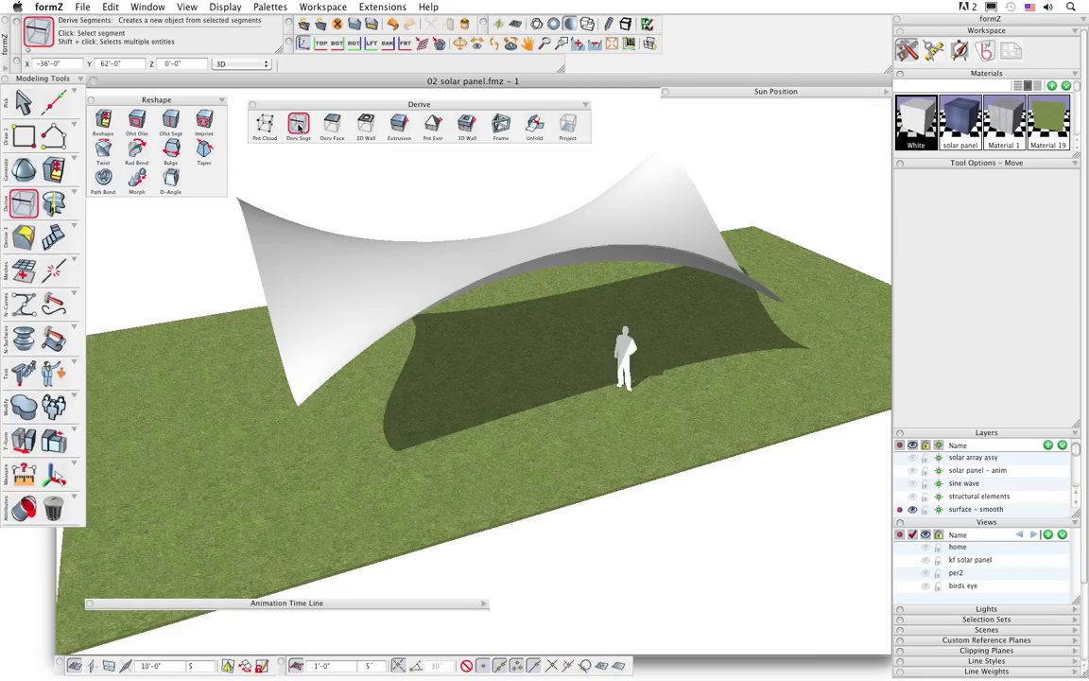
left_click(506, 268)
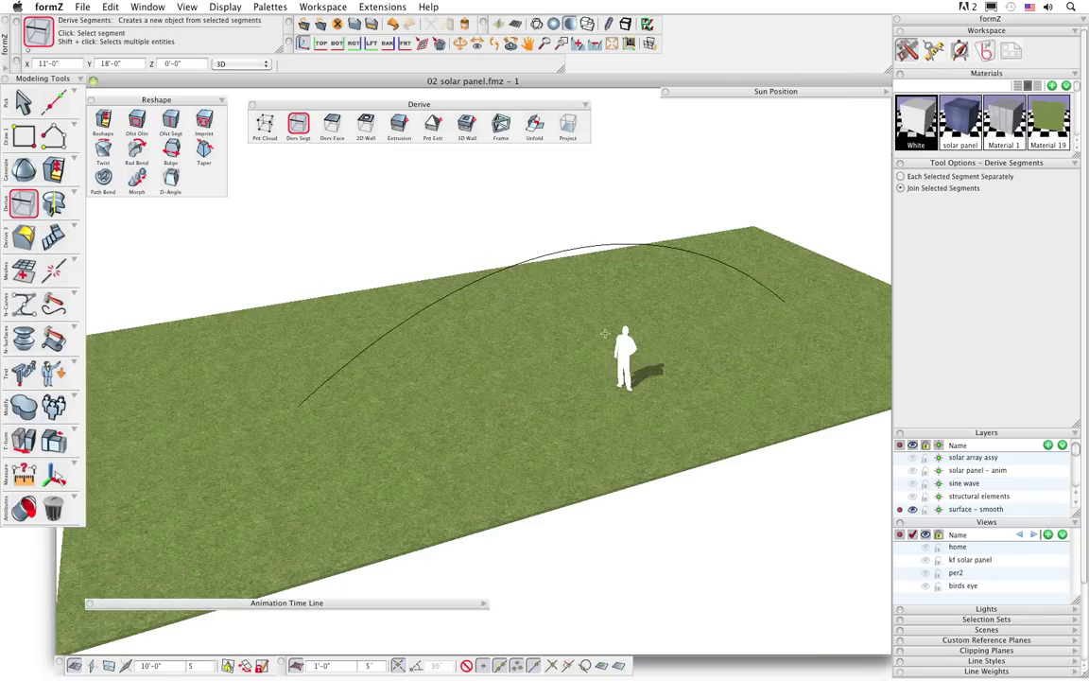
Reconstruct the derived edge curve at degree 3 with 5 control points.
mouse_move(625, 360)
middle_mouse_down()
mouse_move(678, 354)
mouse_move(681, 310)
mouse_move(635, 344)
middle_mouse_up()
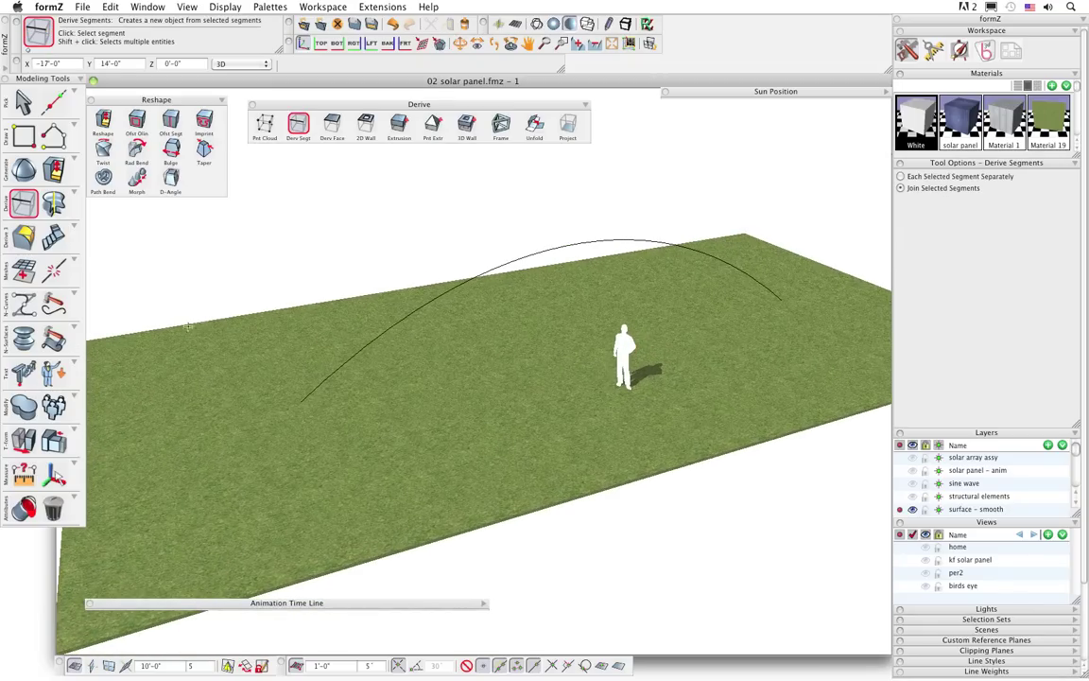
left_click_drag(66, 306, 137, 253)
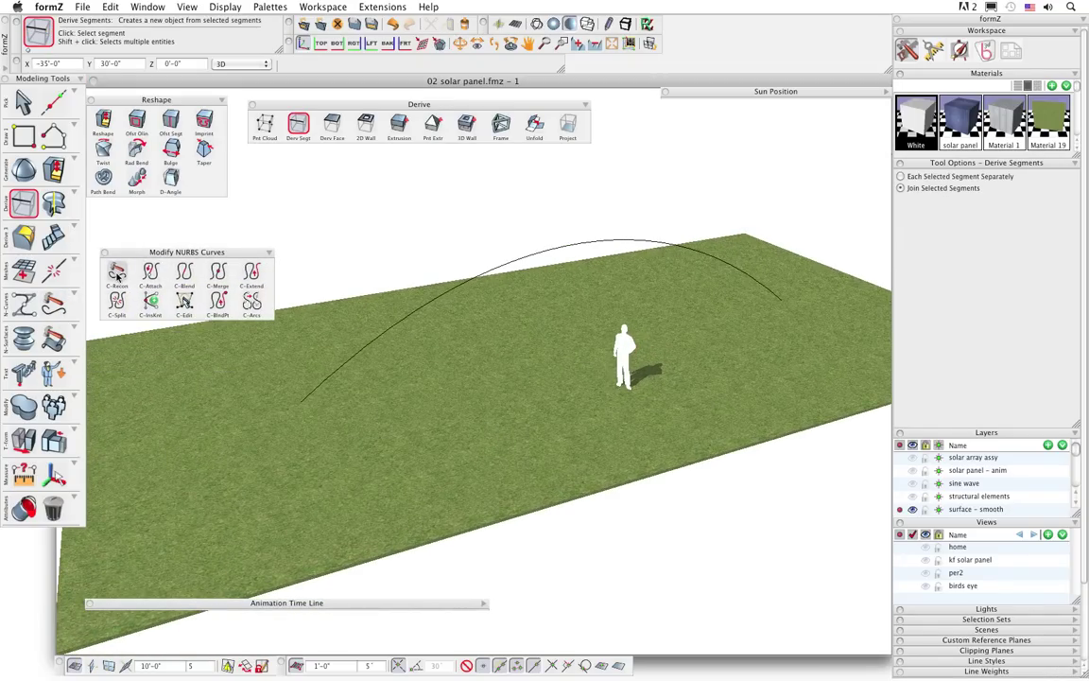
left_click(117, 271)
left_click(551, 244)
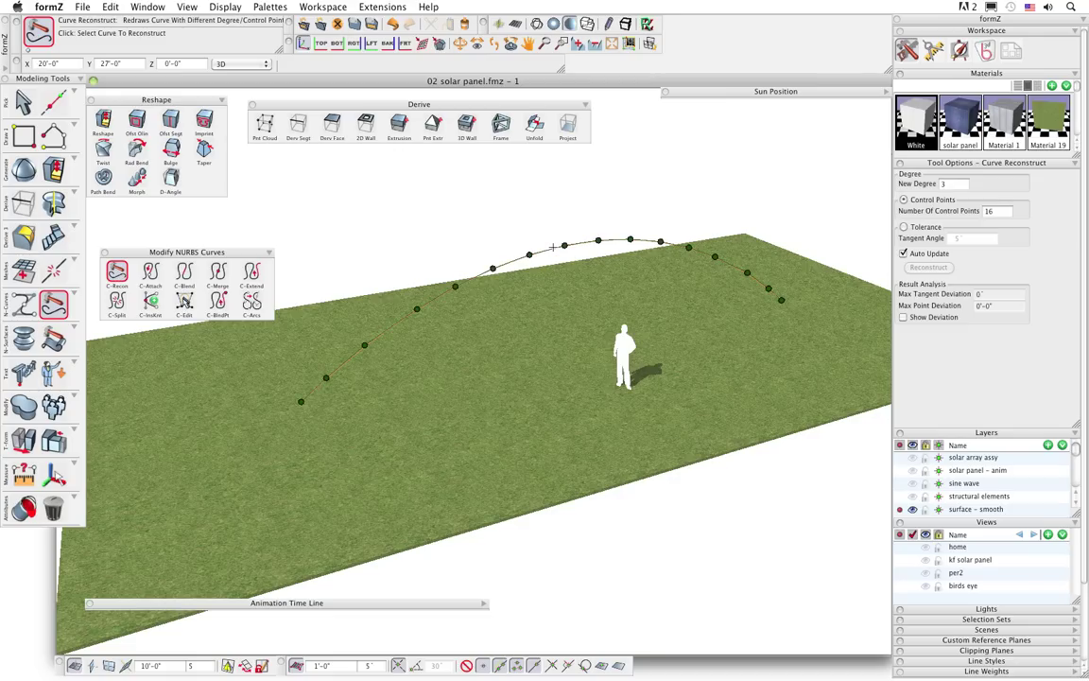
double_click(986, 212)
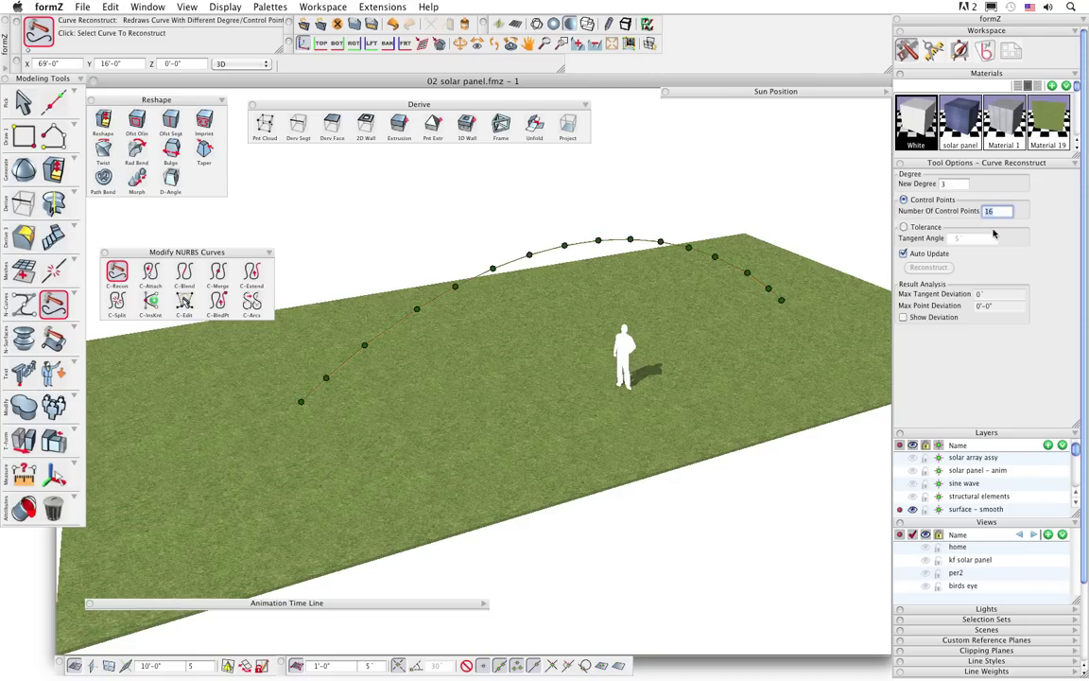
key("Return")
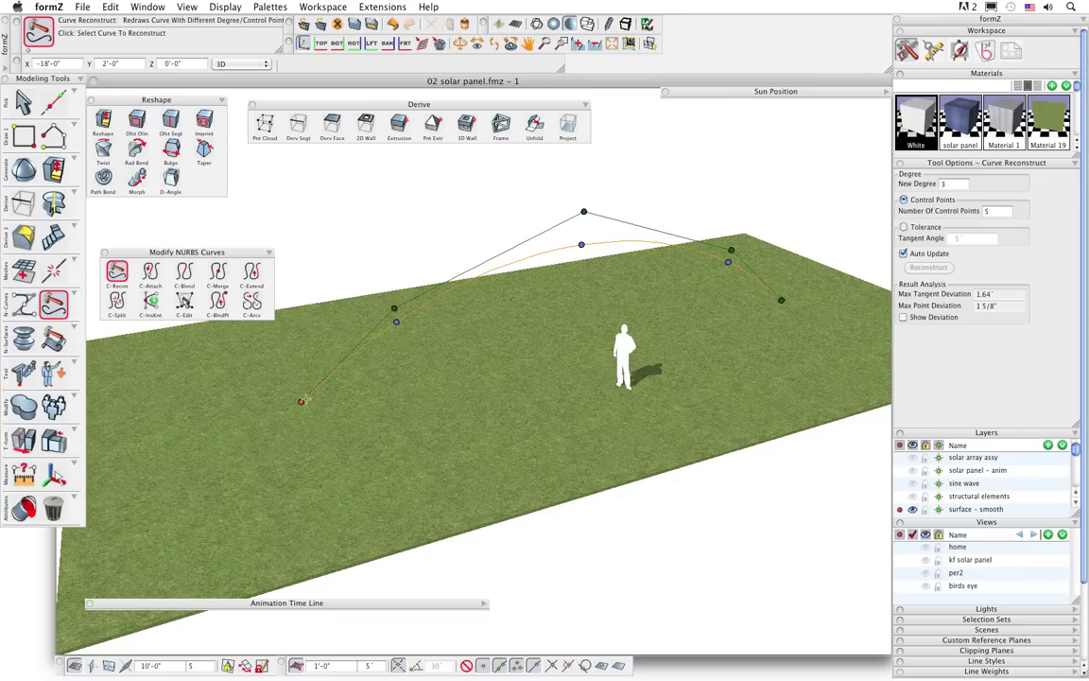
Lower both end control points of the curve vertically to the level of the human figure's feet and finish the reconstruction.
left_click(301, 400)
left_click_drag(333, 403, 636, 388)
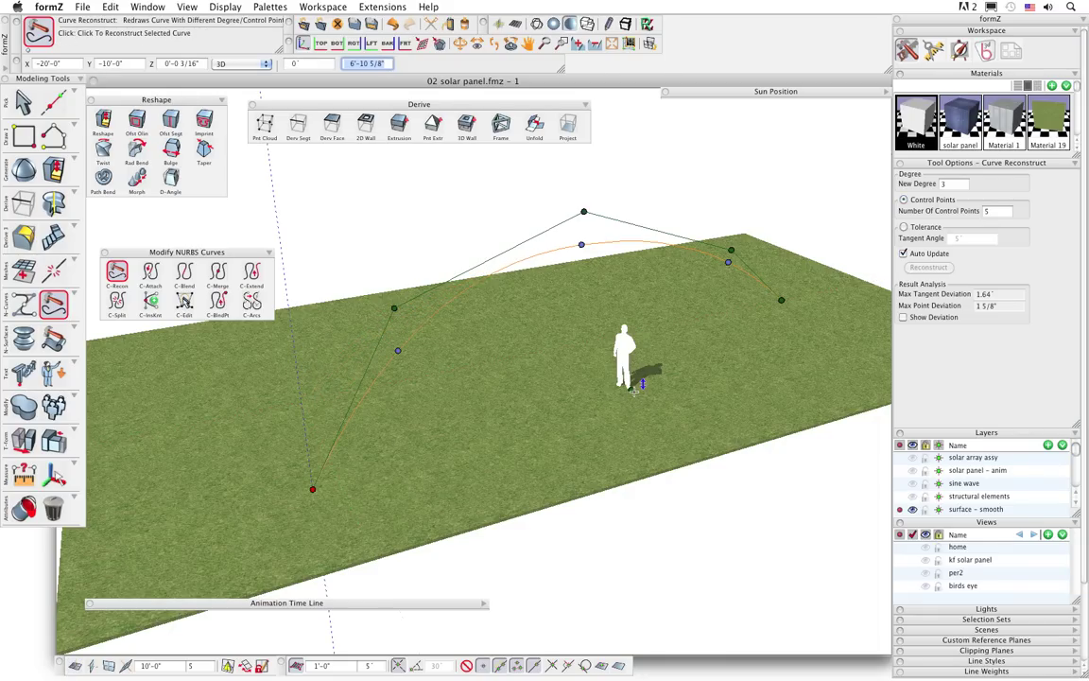
left_click(702, 393)
left_click_drag(781, 301, 631, 387)
double_click(632, 389)
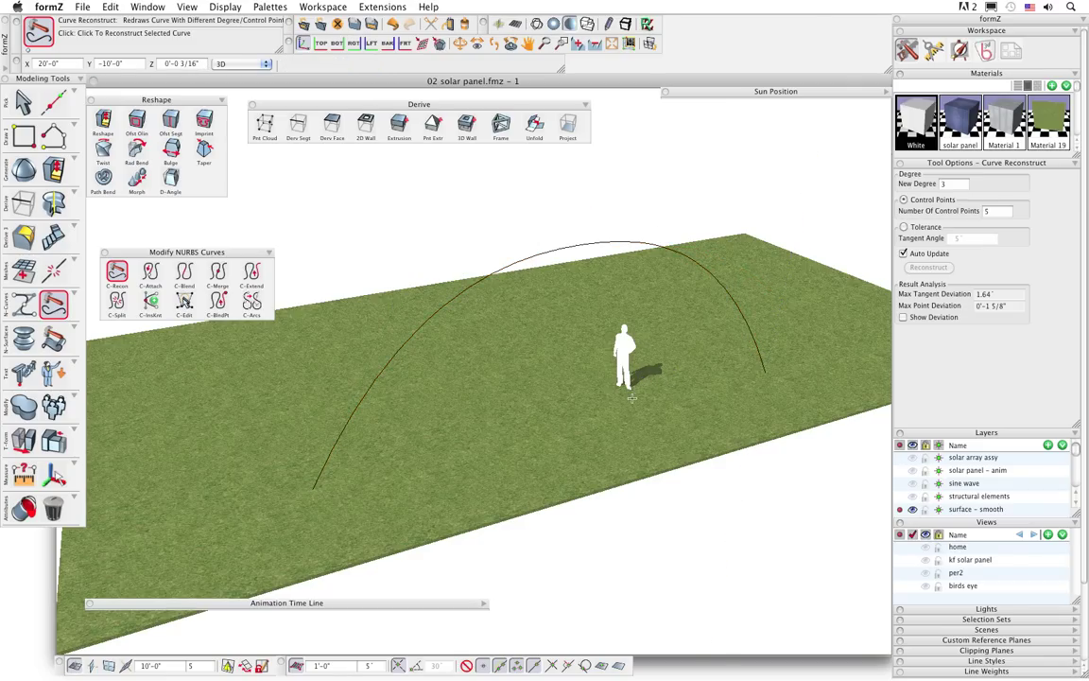
Close the NURBS and Derive palettes and draw an extruded 10-sided polygon column with a 1'-0" radius in front of the arch curve.
middle_click_drag(612, 445, 567, 427)
left_click_drag(565, 427, 603, 466)
mouse_move(603, 466)
middle_mouse_down()
mouse_move(601, 446)
mouse_move(605, 454)
middle_mouse_up()
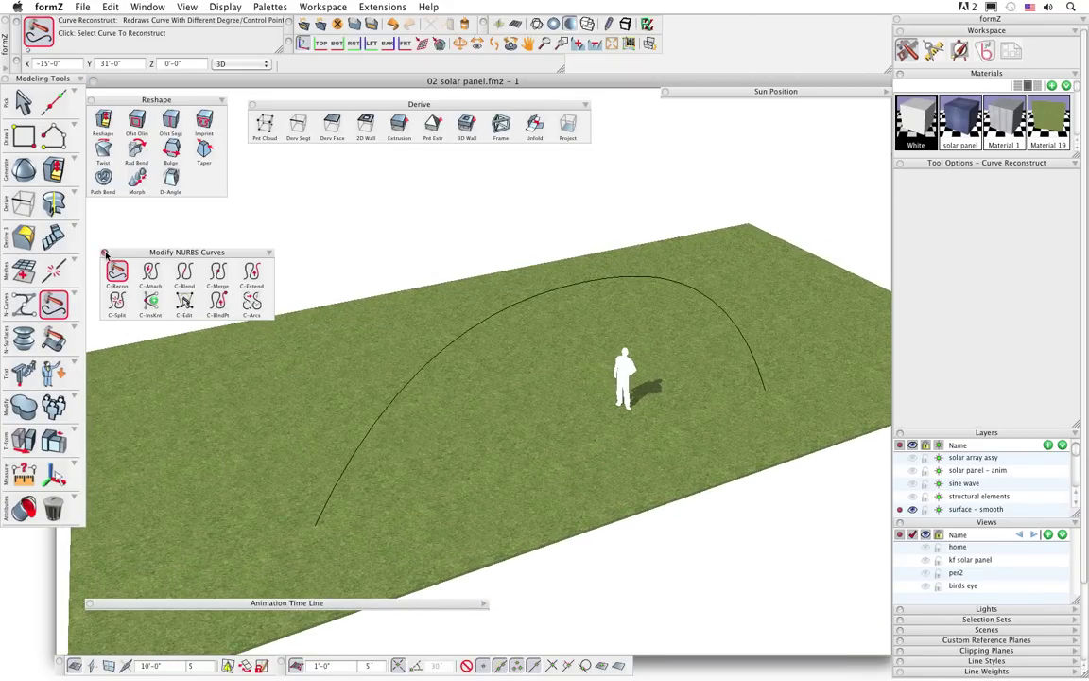
left_click(105, 253)
left_click(252, 105)
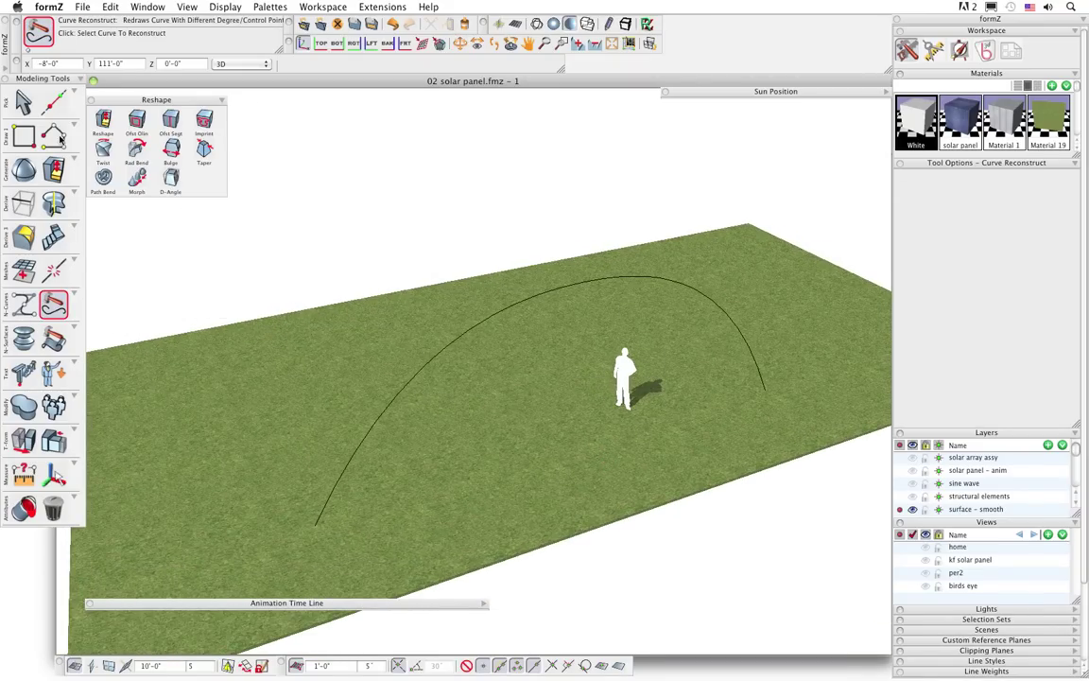
left_click(24, 136)
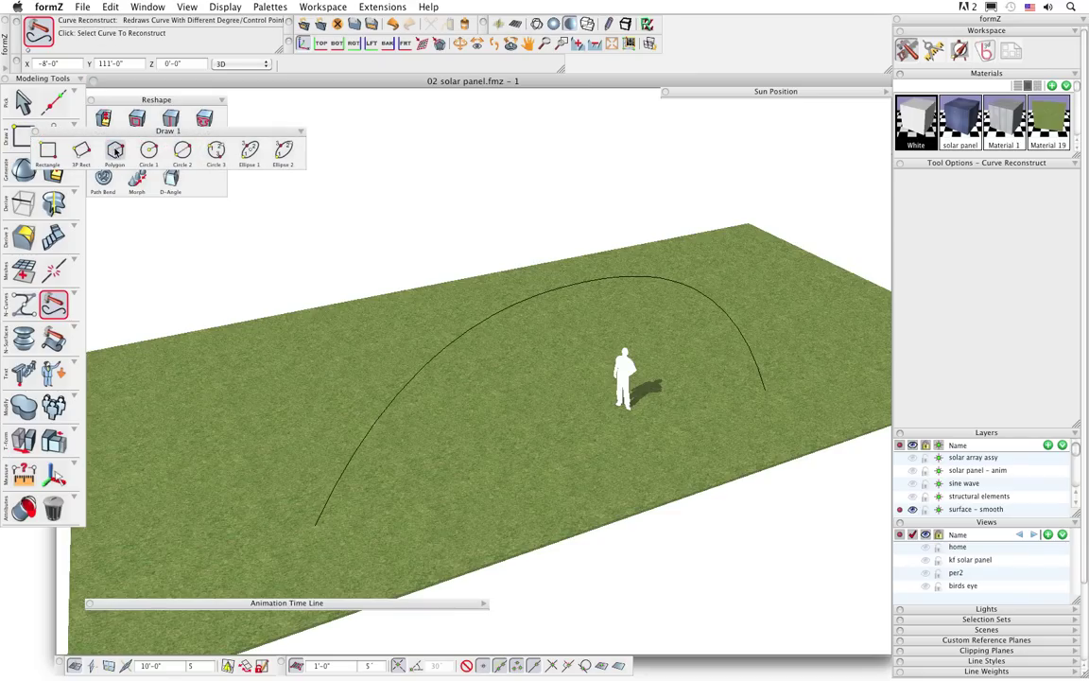
left_click(114, 151)
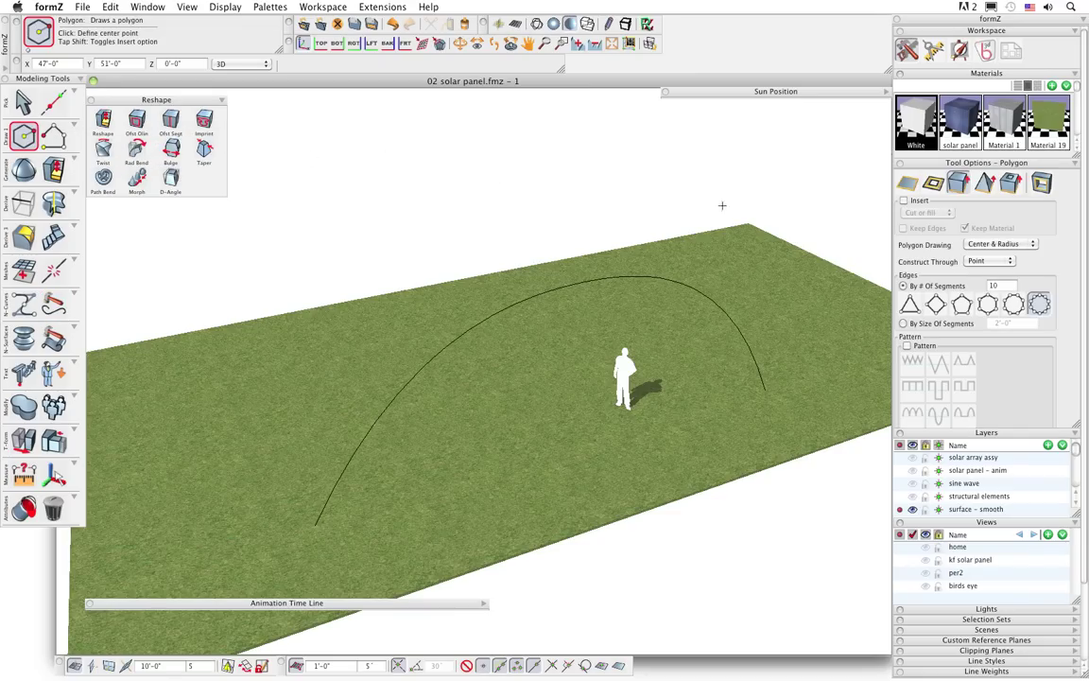
left_click(437, 525)
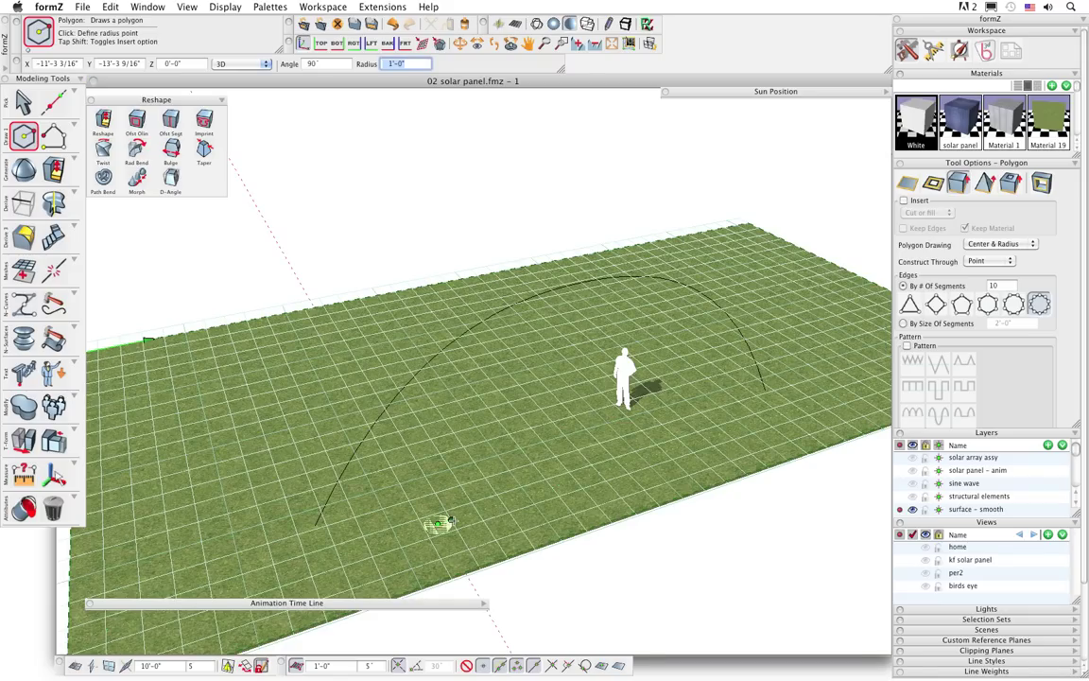
left_click(452, 520)
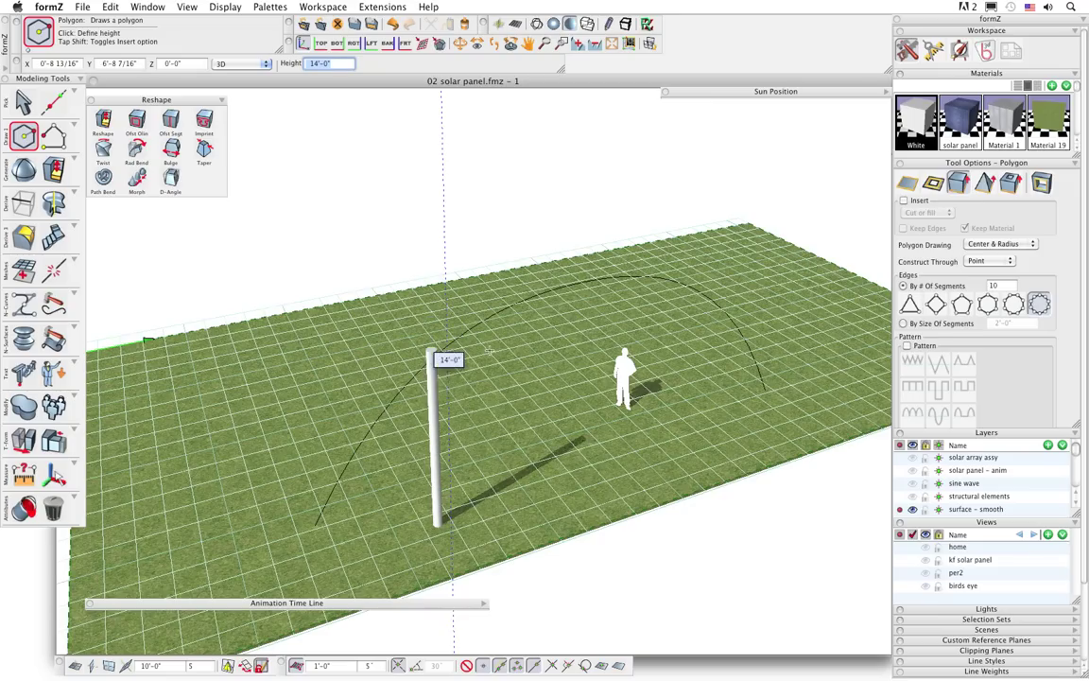
left_click(484, 386)
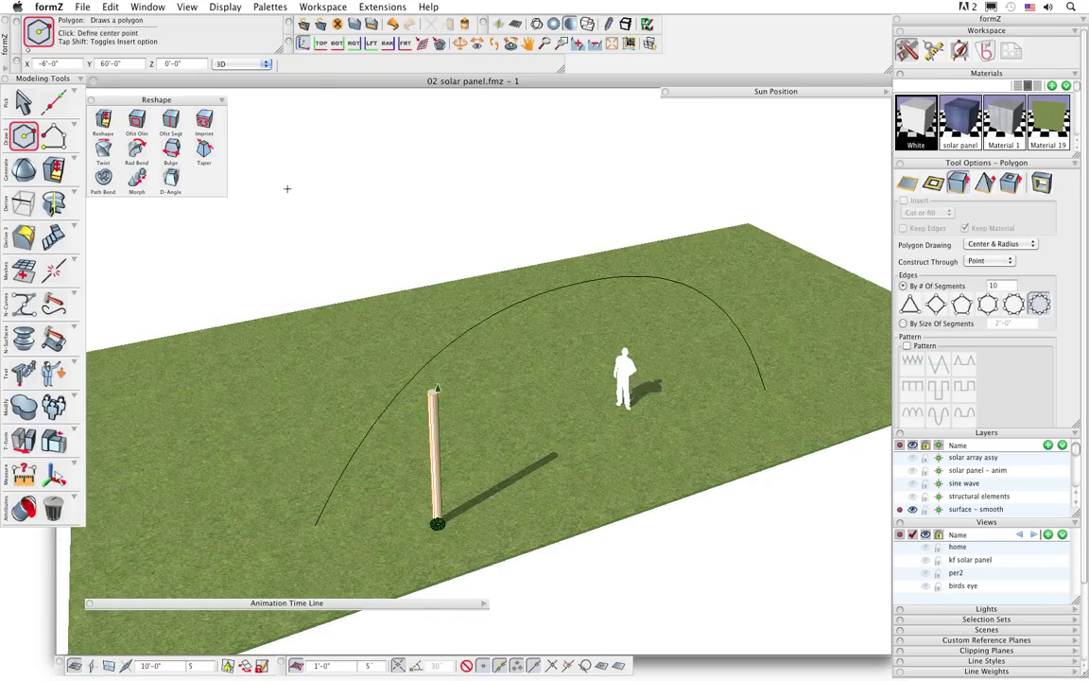
key("space")
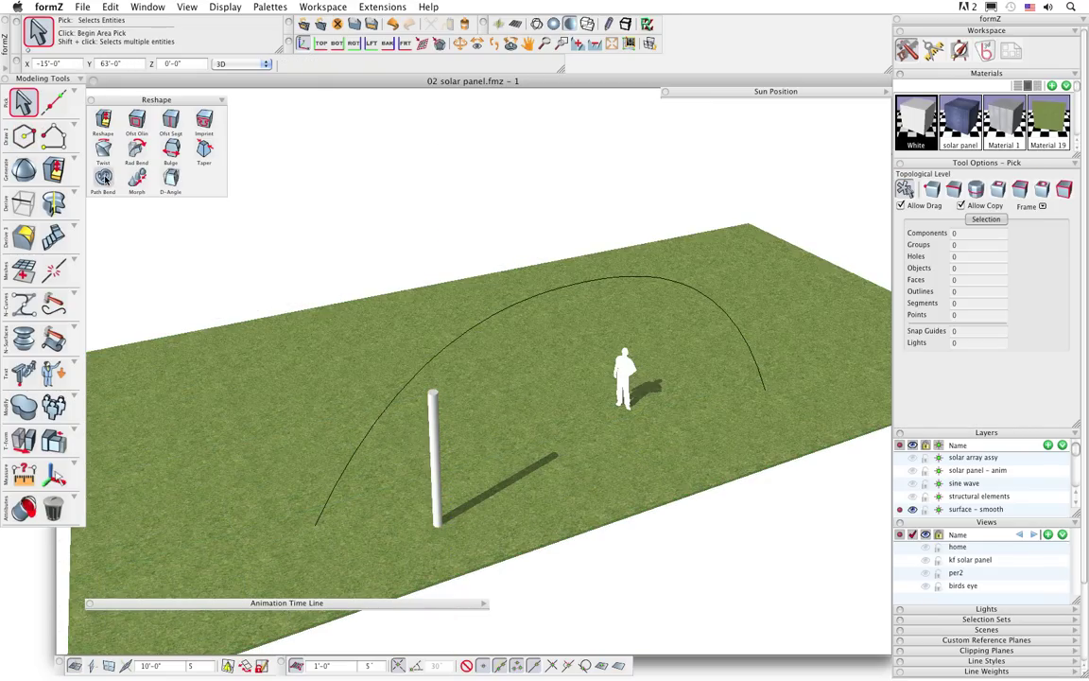
Bend the polygon column along the arch curve with Bend Along Path, using natural scaling from 0 to 100%.
left_click(104, 177)
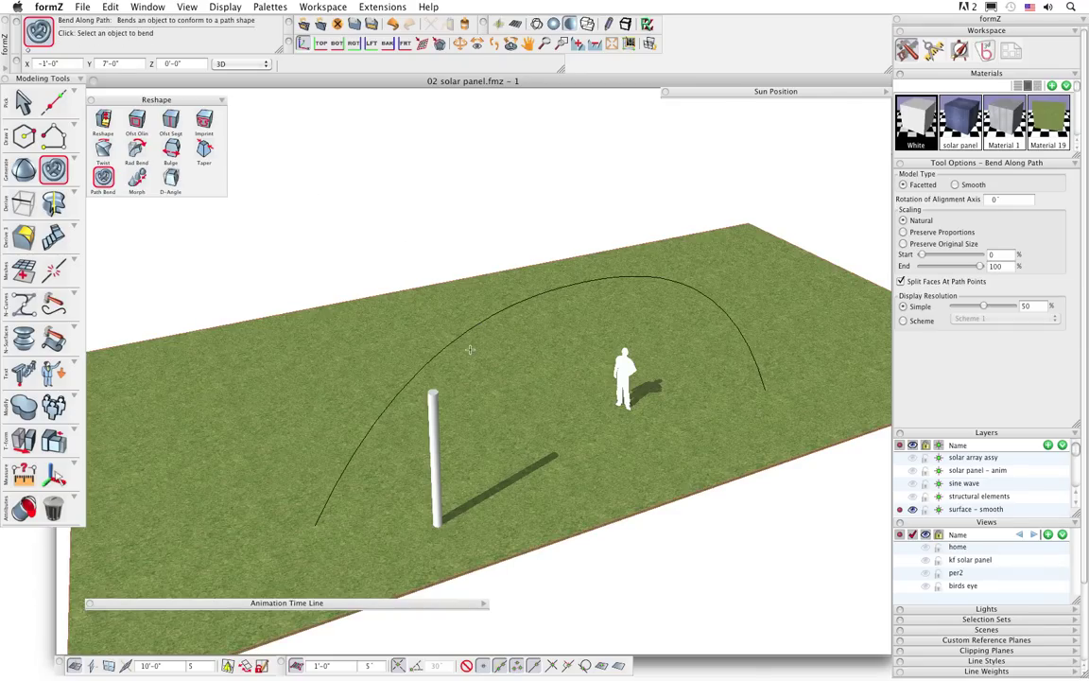
left_click(433, 401)
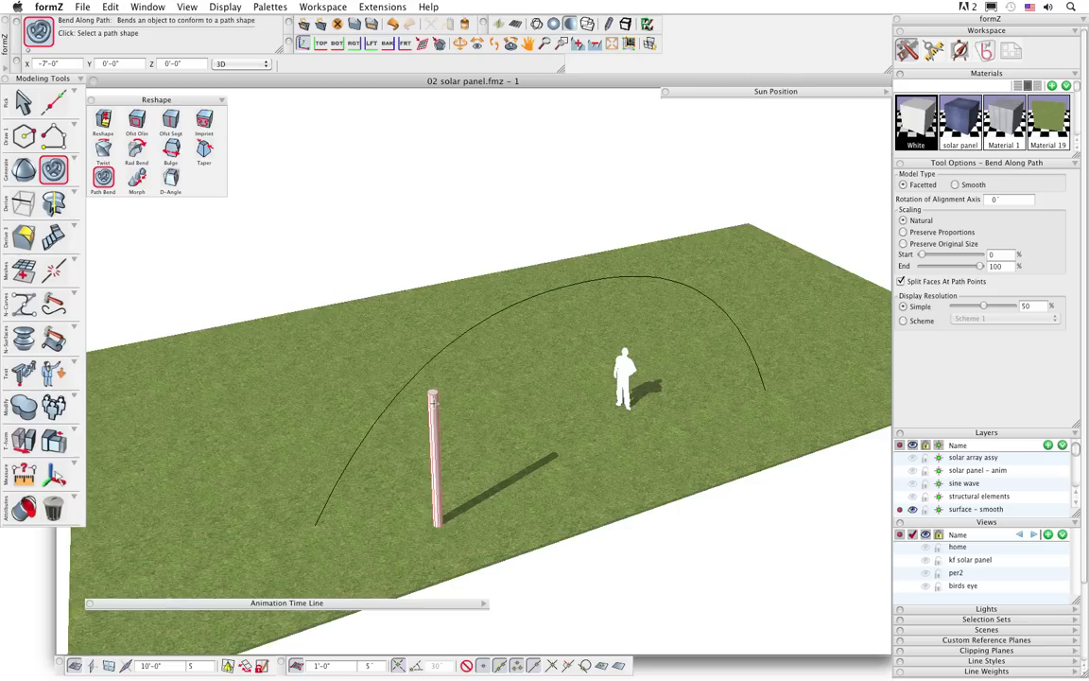
left_click(459, 339)
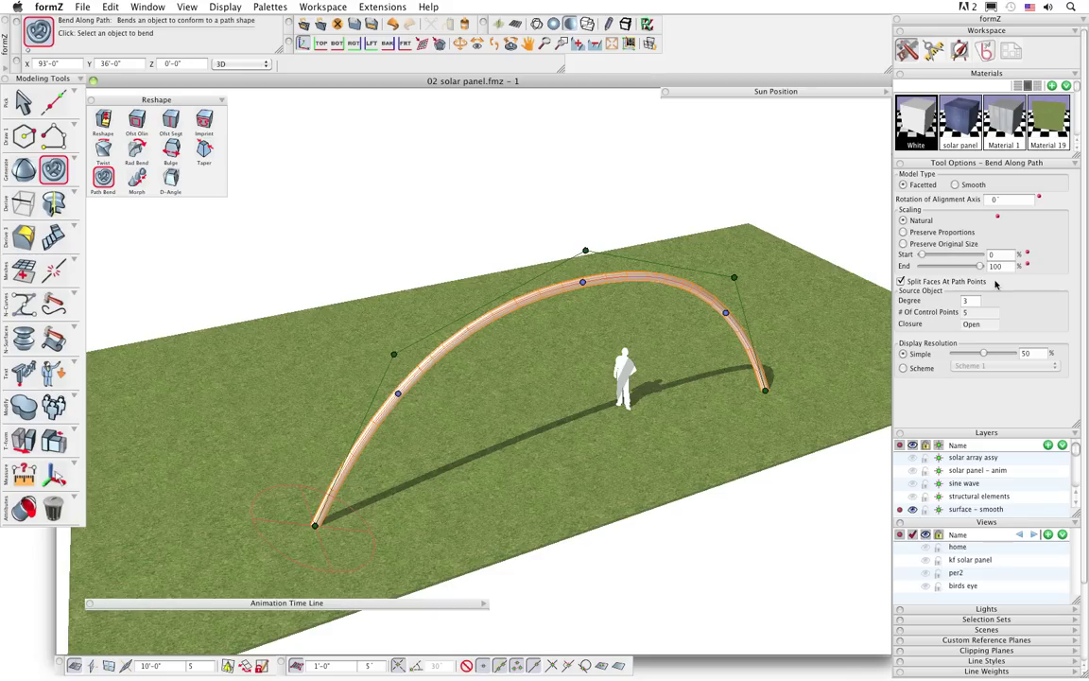
Finish the path bend, expand the Animation Time Line palette and rewind the animation to its start.
mouse_move(980, 268)
left_mouse_down()
mouse_move(957, 270)
mouse_move(997, 269)
left_mouse_up()
mouse_move(923, 256)
left_mouse_down()
mouse_move(943, 255)
mouse_move(913, 261)
left_mouse_up()
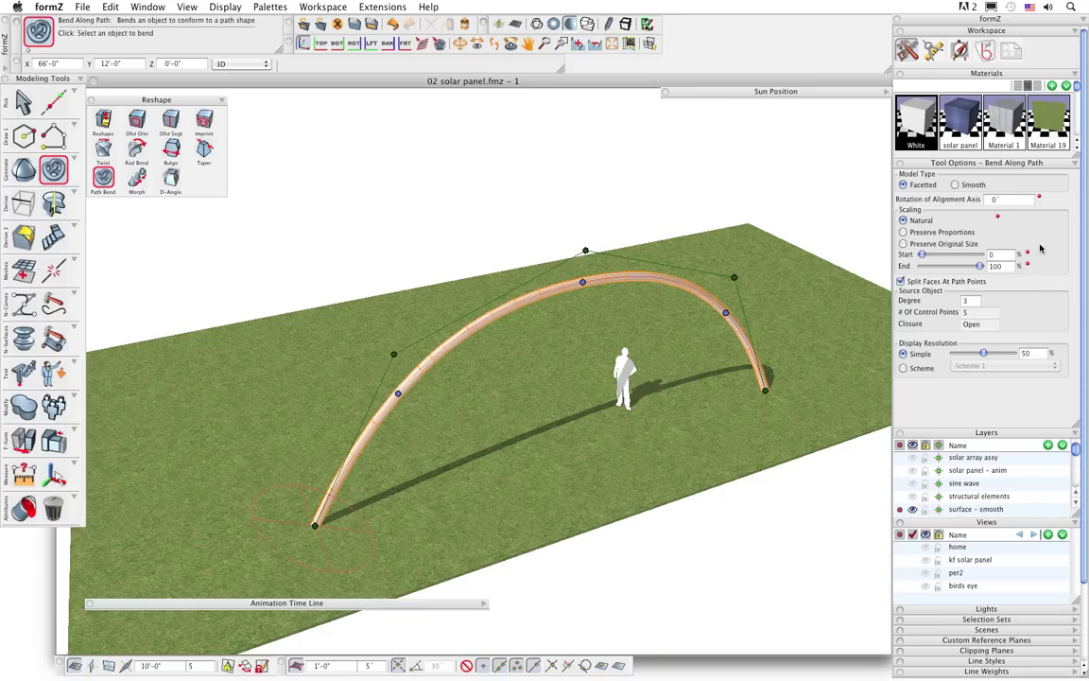
left_click(24, 102)
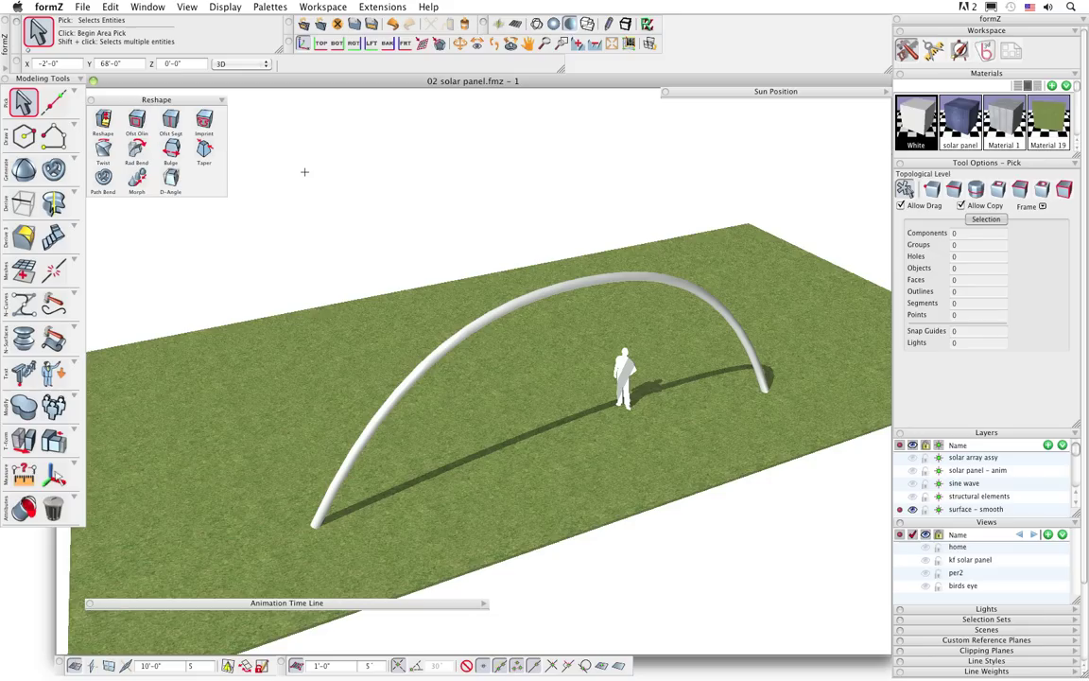
left_click(483, 606)
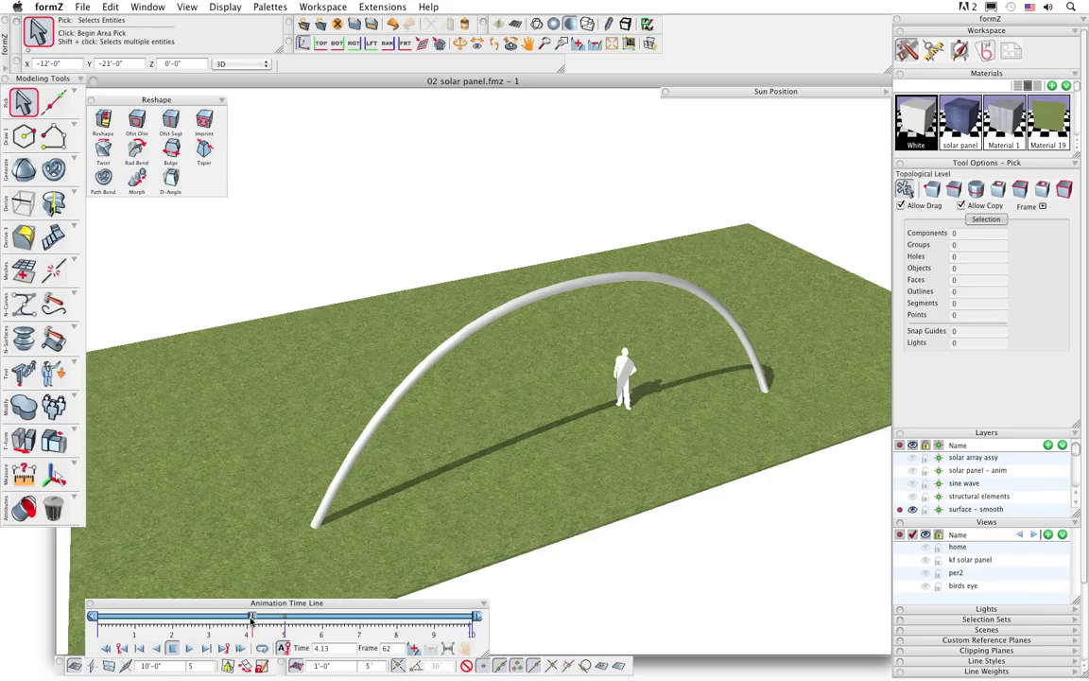
left_click(107, 648)
Set the bent arch's End parameter to 0.1% at time 0 and turn on animation for that parameter.
left_click(459, 330)
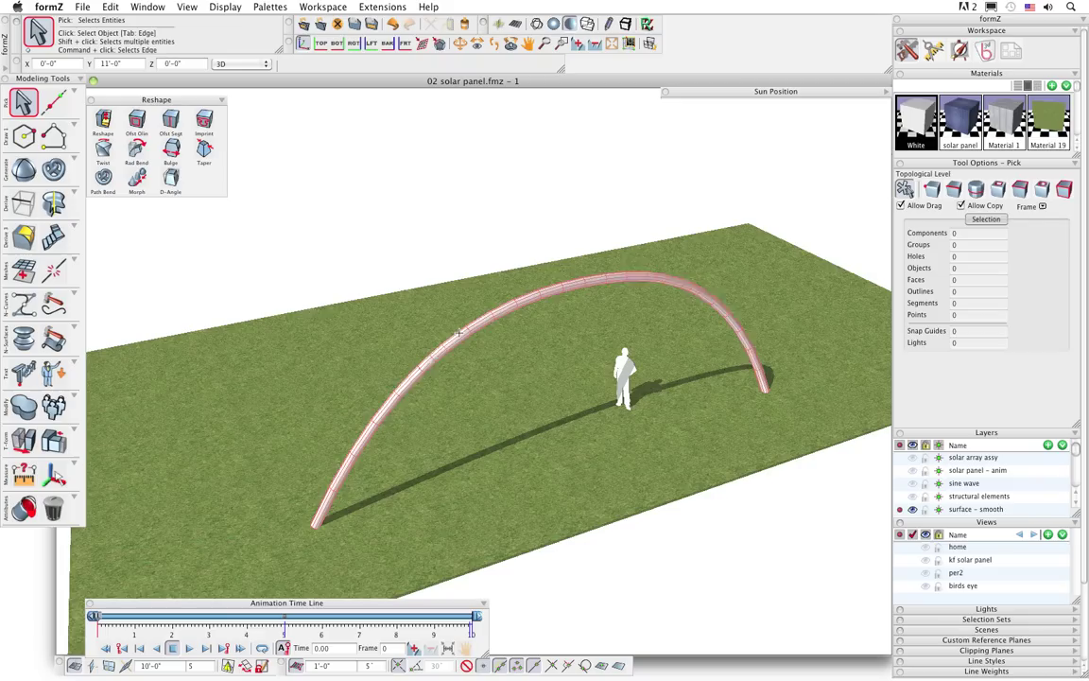
left_click(458, 331)
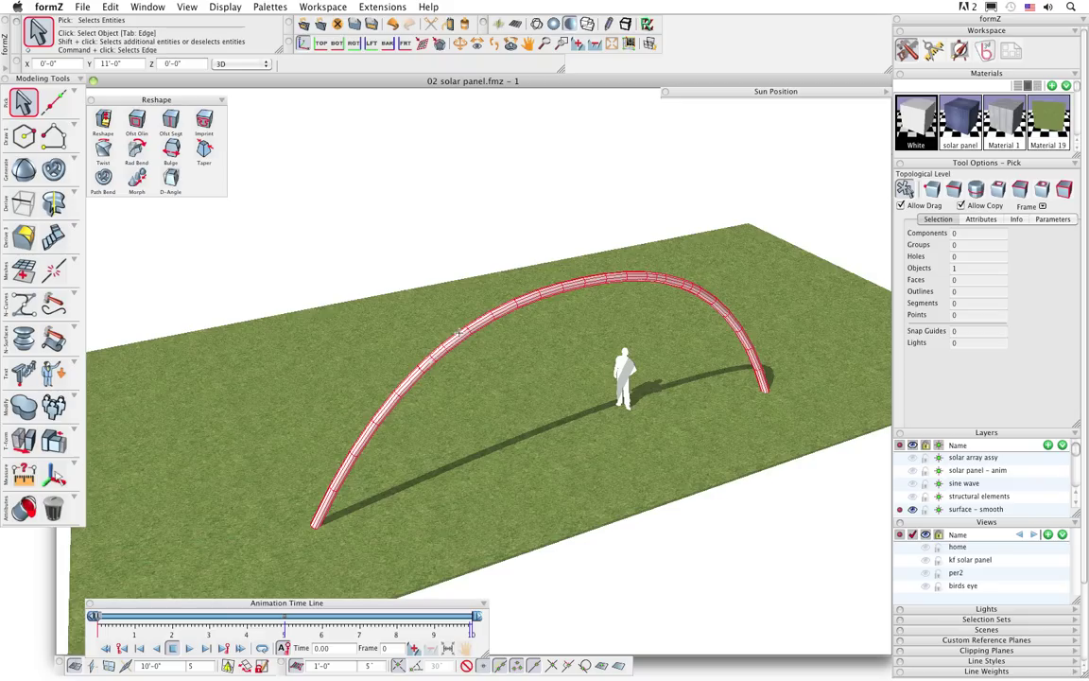
left_click(1053, 219)
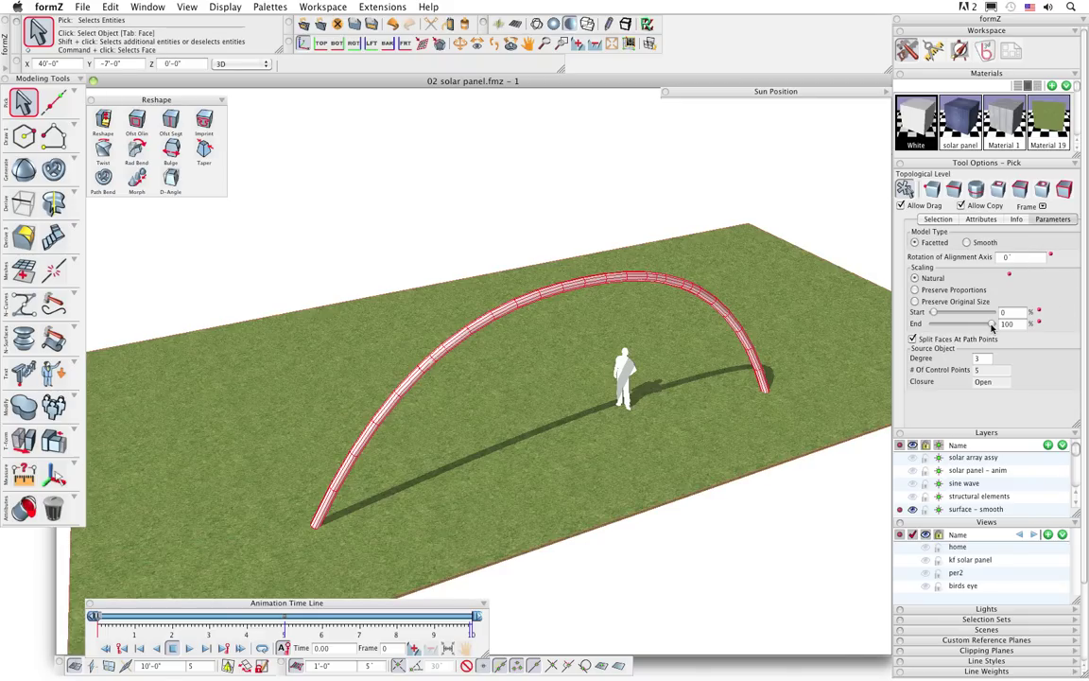
left_click_drag(992, 324, 930, 326)
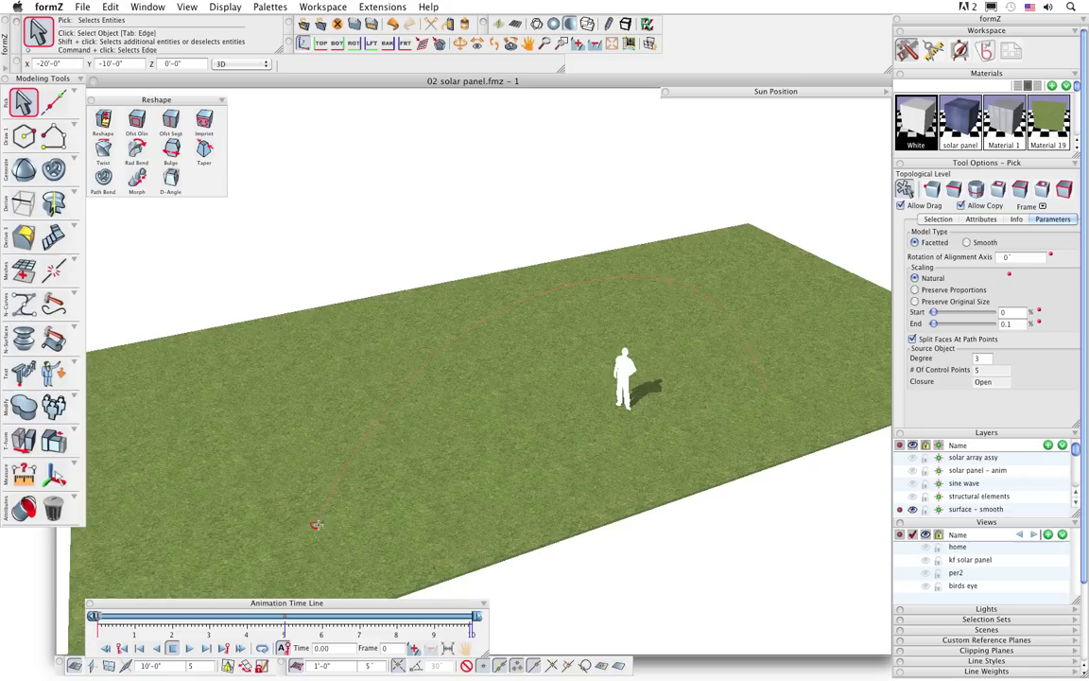
left_click(1039, 323)
left_click(1016, 326)
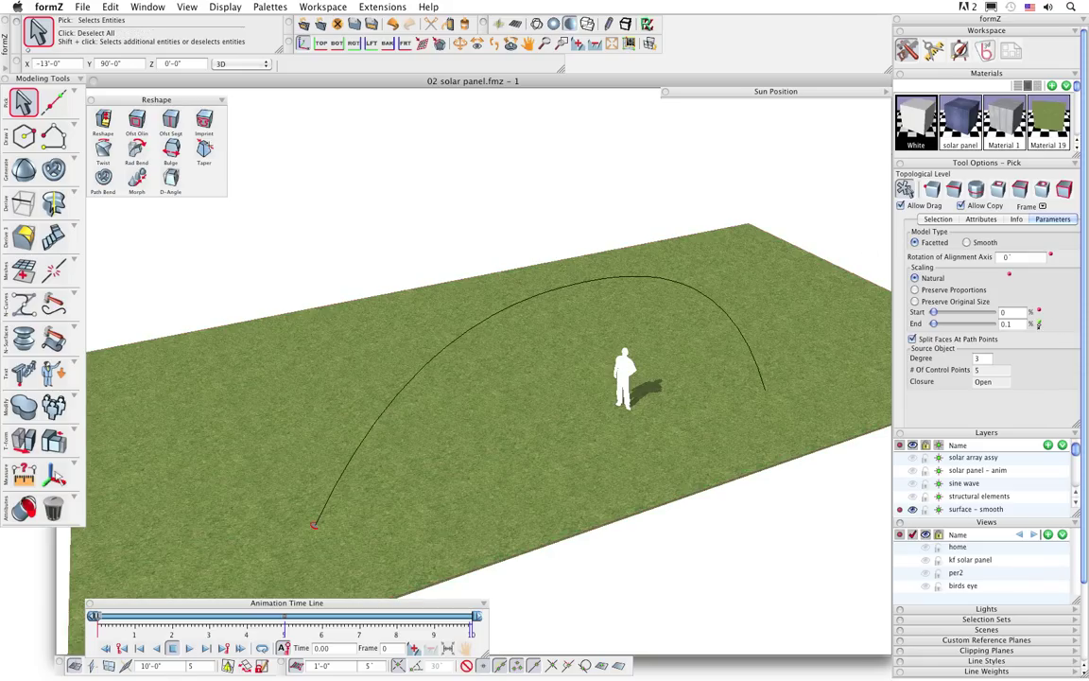
left_click(349, 189)
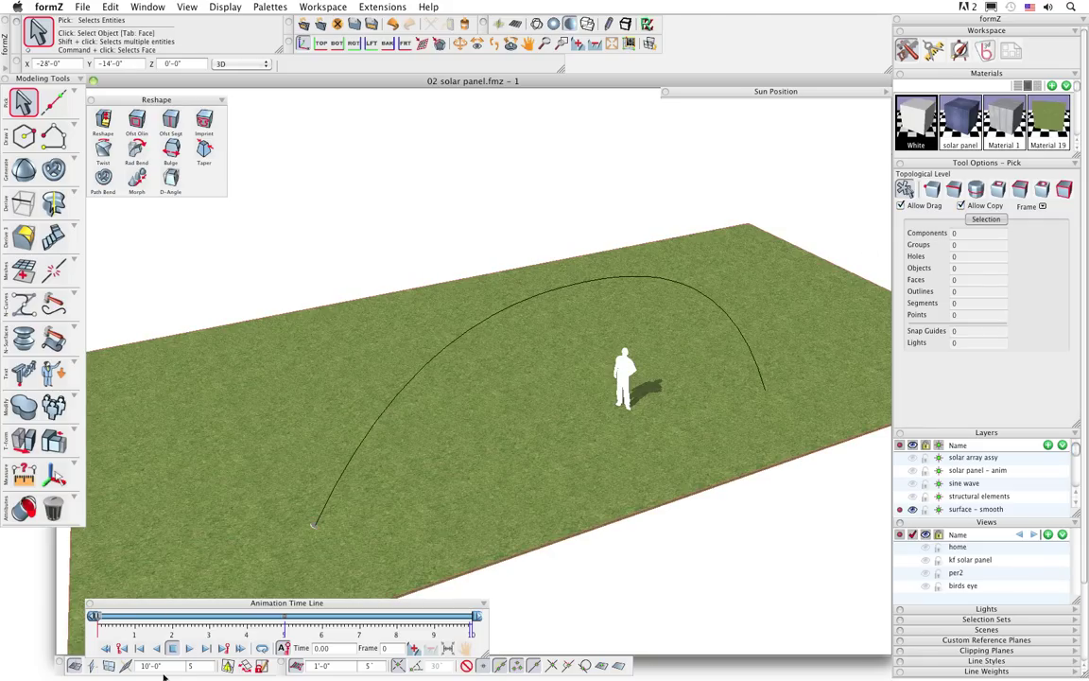
Move to the end of the time line and set the arch's bend End parameter to 100% there.
left_click(242, 648)
left_click(316, 525)
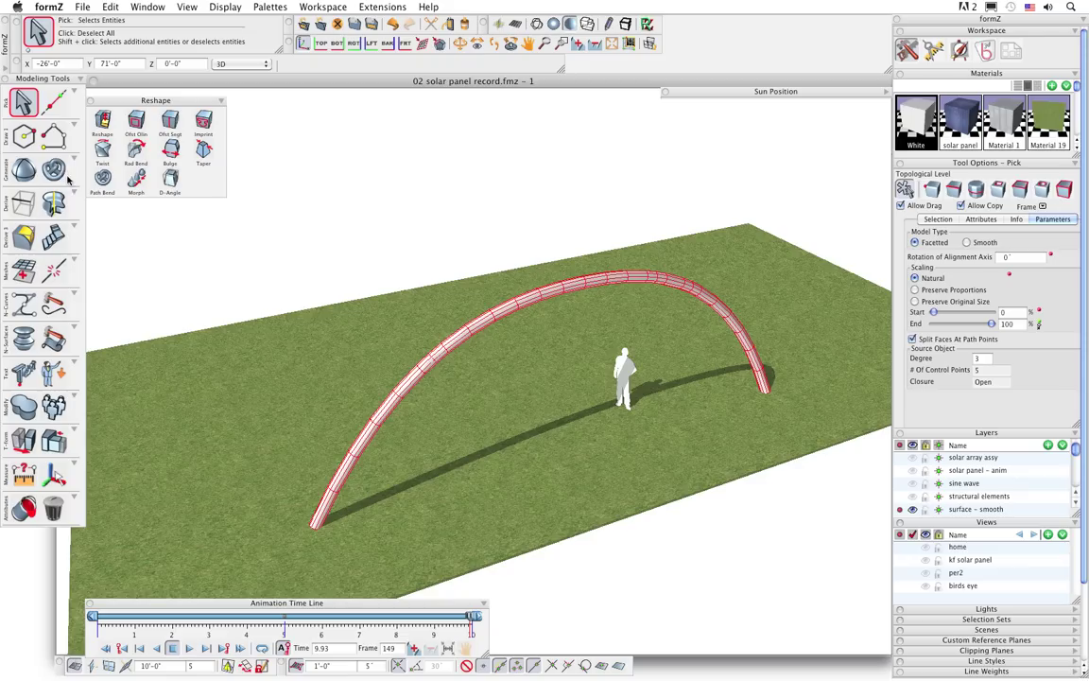
left_click(298, 167)
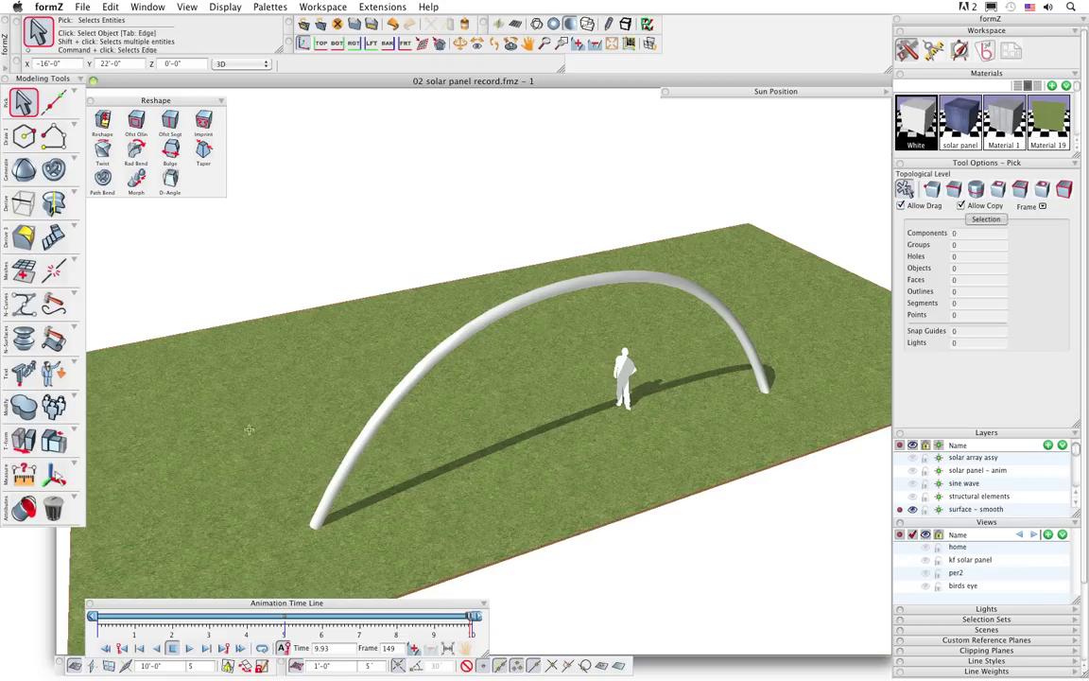
Play the arch's growth animation from the start and stop it partway through.
left_click(106, 648)
left_click(189, 648)
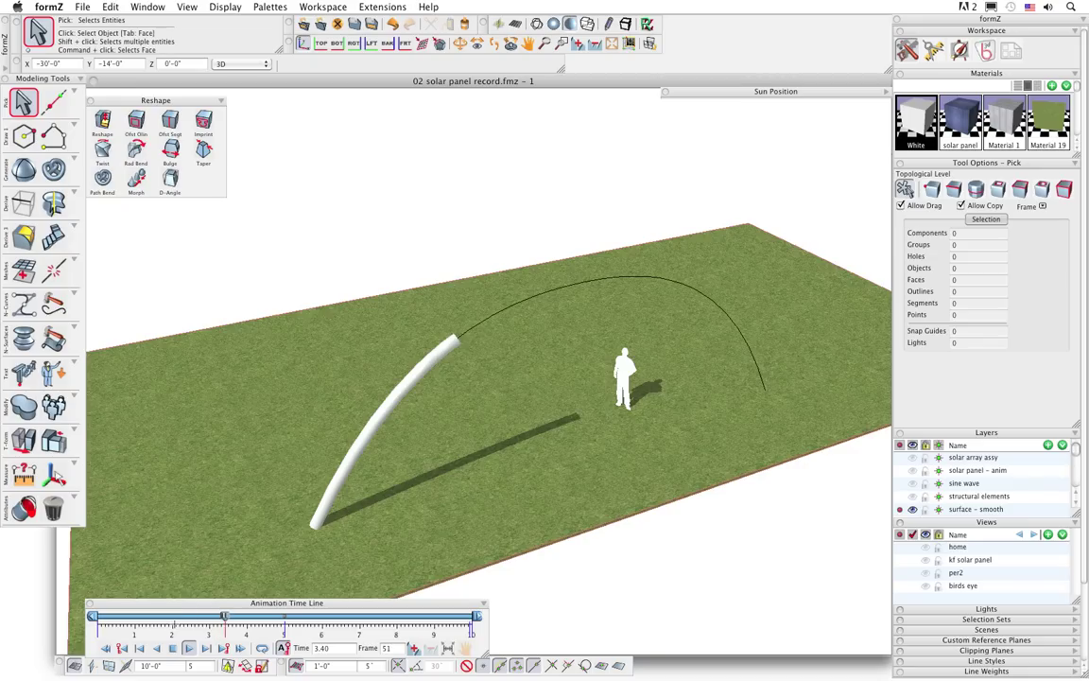
left_click(174, 651)
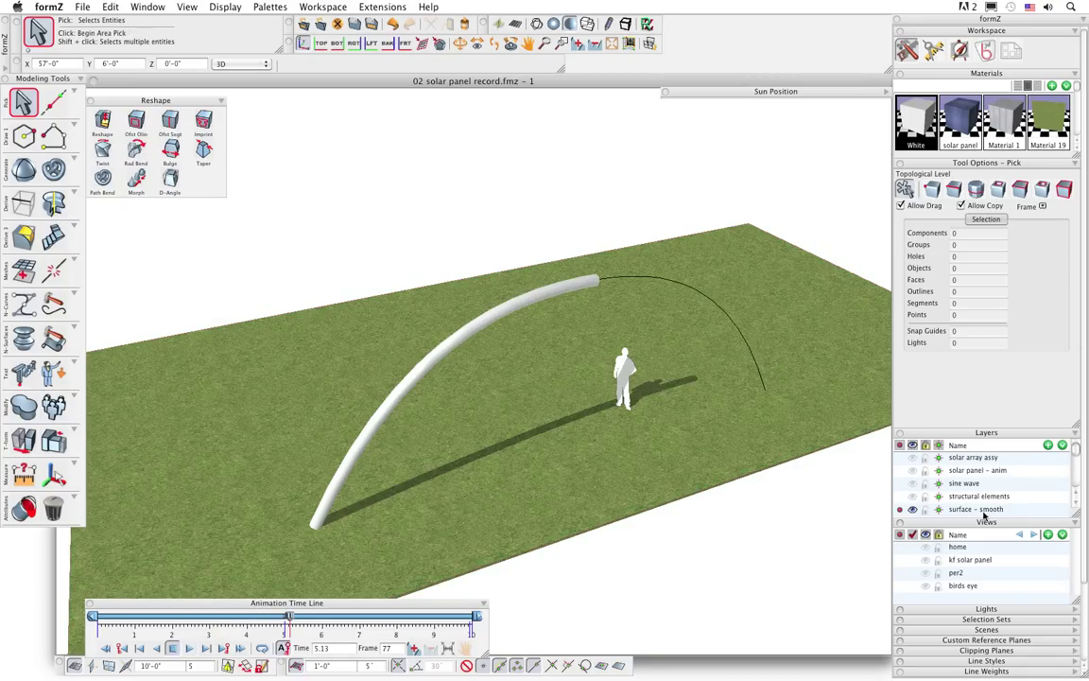
Make the "anim frame bend" layer active, hide "surface - smooth" and play the frame animation from the start.
scroll(979, 491, "down", 3)
left_click(900, 483)
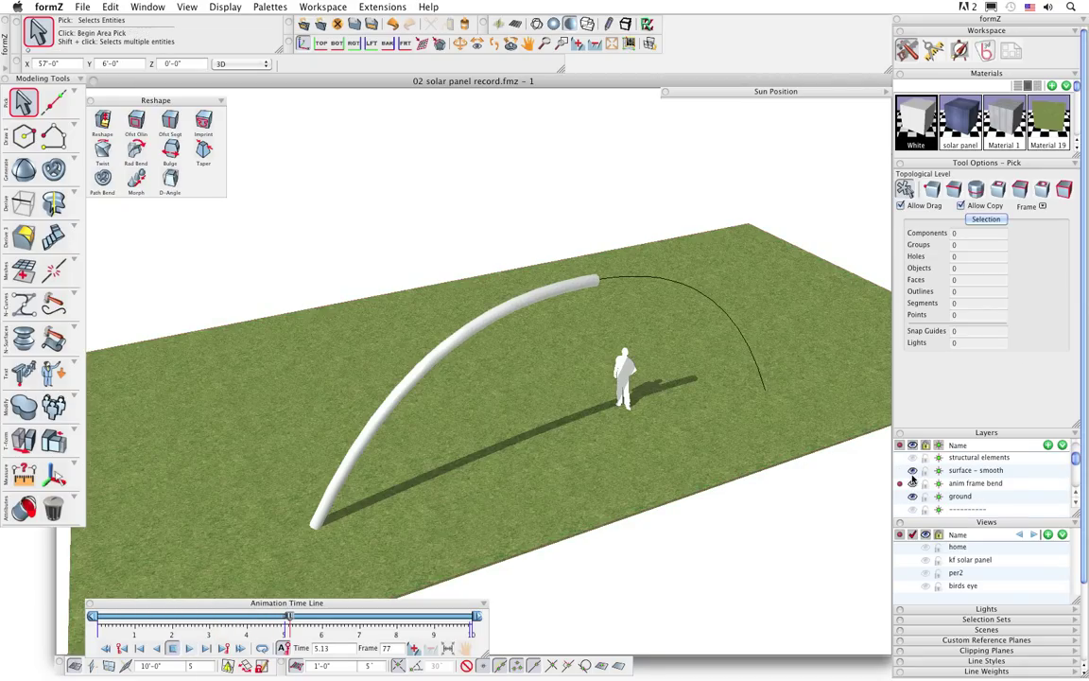
left_click(915, 472)
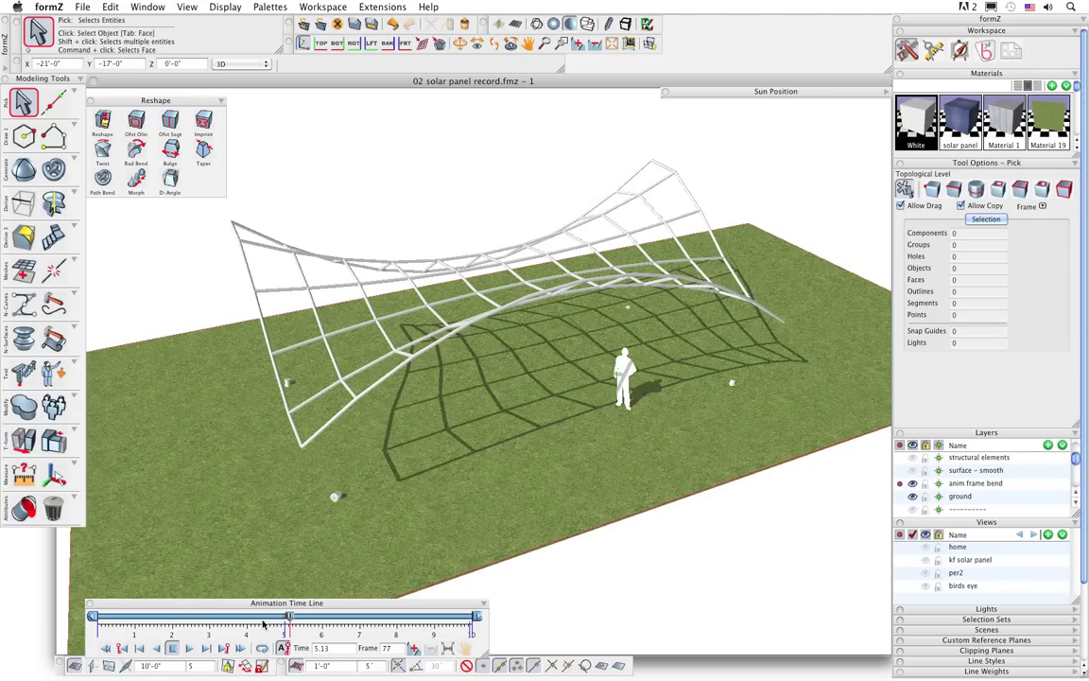
left_click(120, 649)
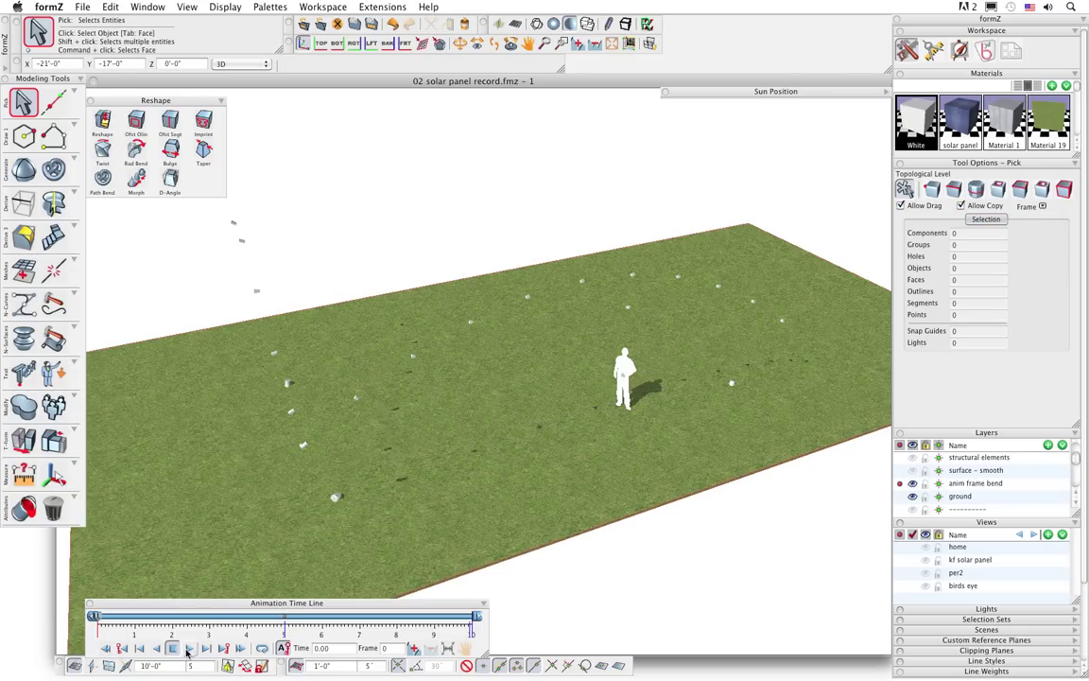
left_click(188, 649)
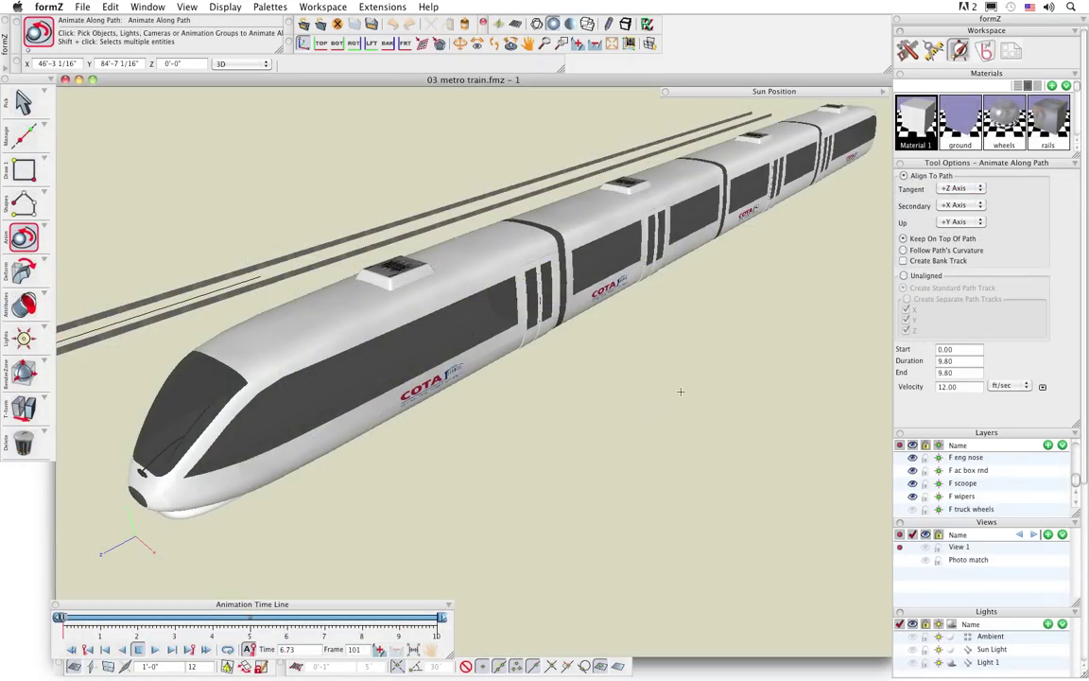
In the metro train project, detach the Anim tools palette and animate the train along the line between the rails with Animate Along Path.
left_click(35, 237)
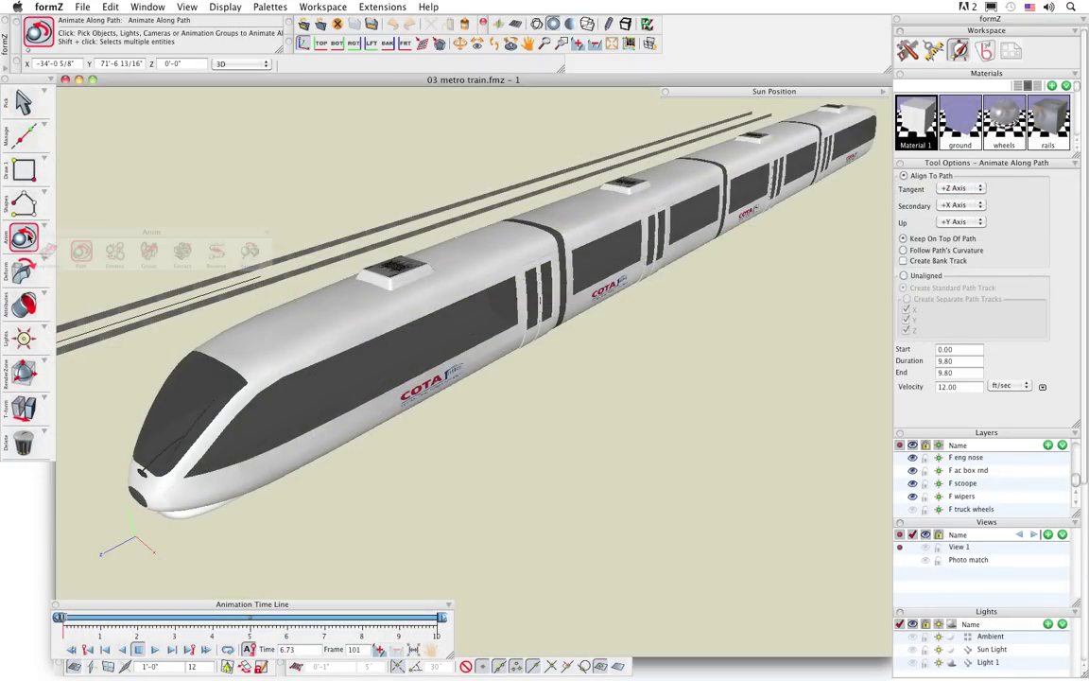
left_click_drag(96, 214, 181, 101)
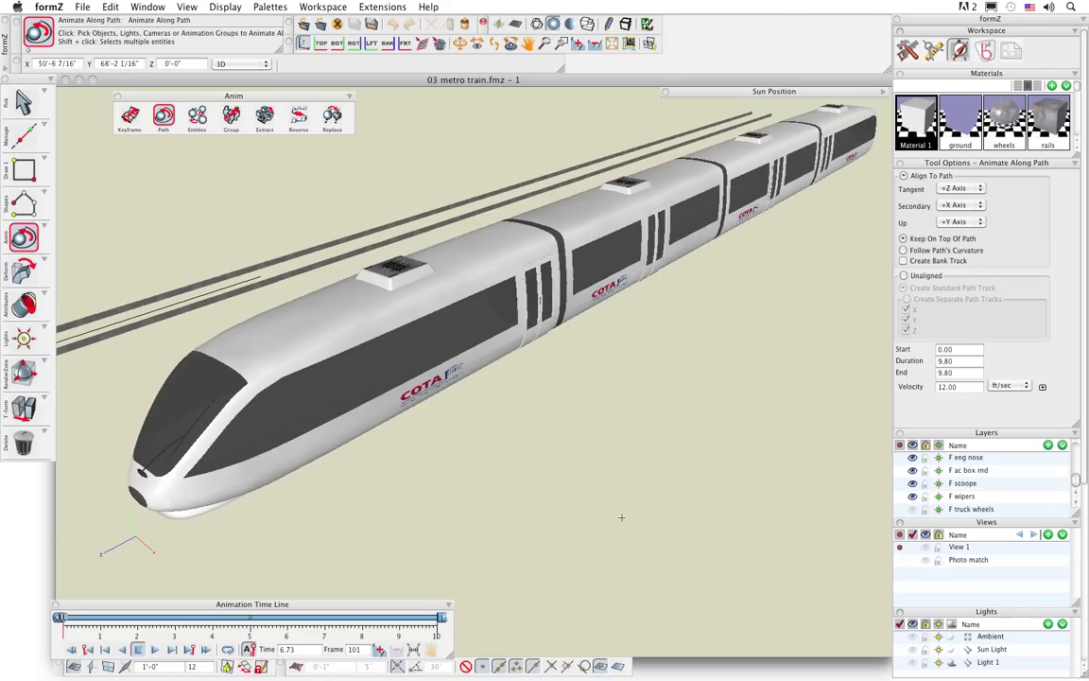
scroll(623, 505, "down", 3)
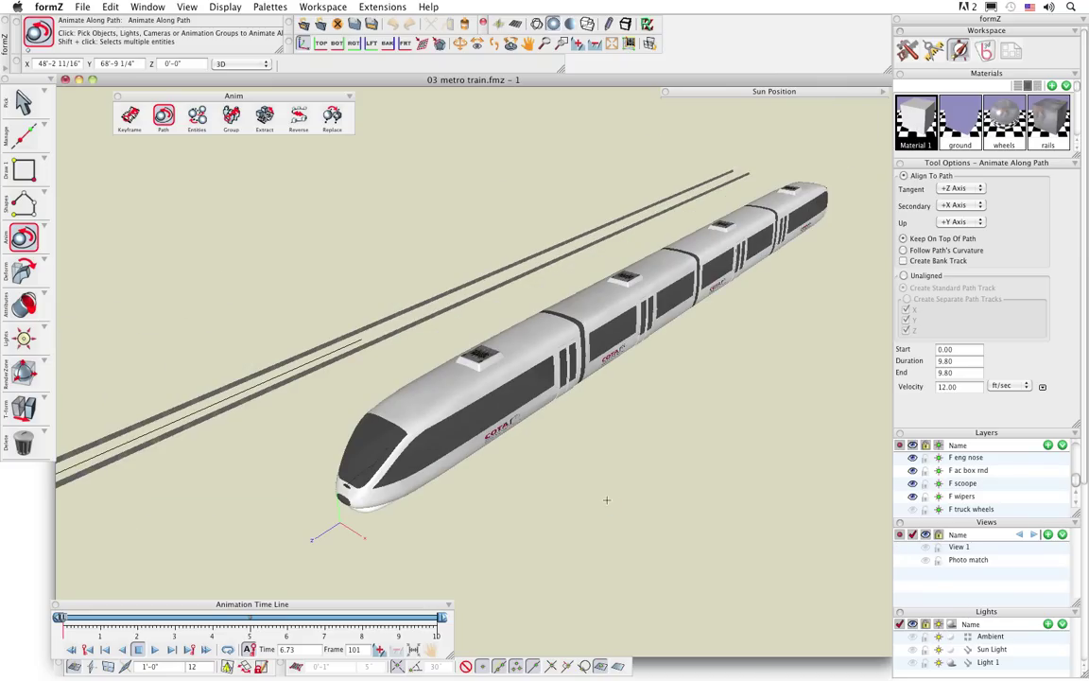
key("super+f")
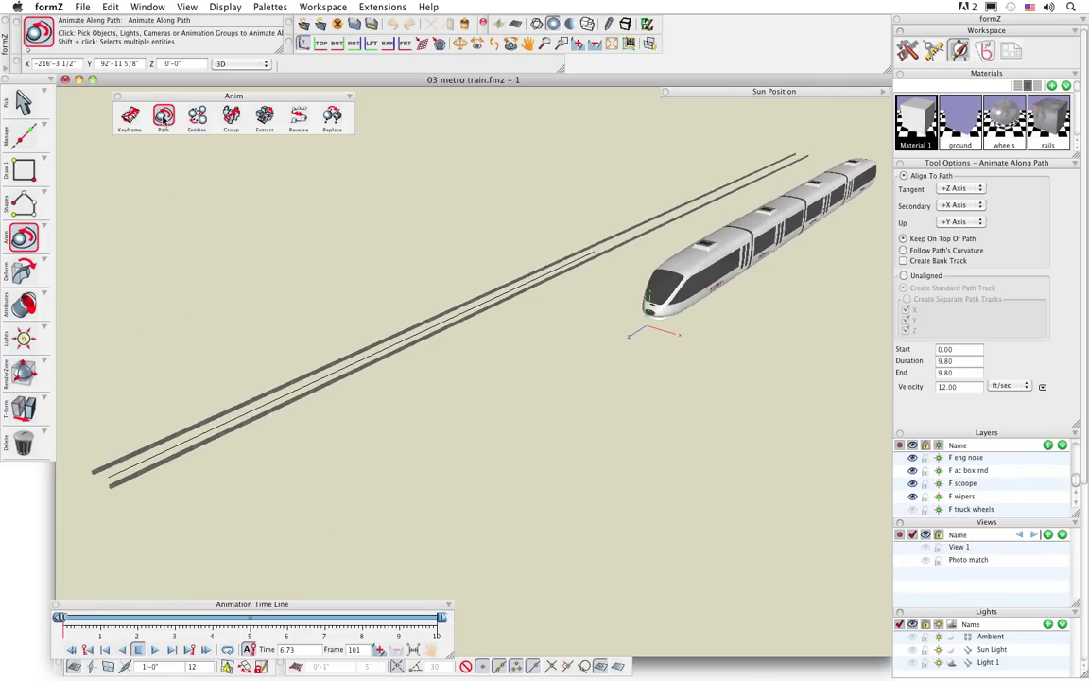
left_click(645, 326)
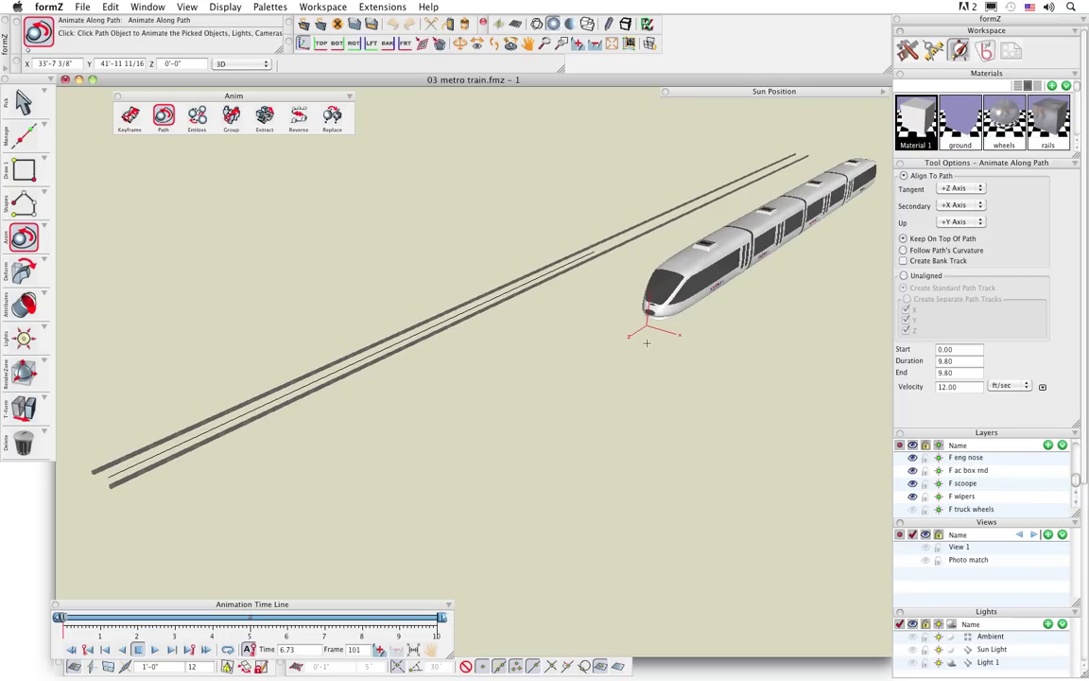
left_click(490, 303)
mouse_move(62, 617)
left_mouse_down()
mouse_move(205, 628)
mouse_move(65, 627)
left_mouse_up()
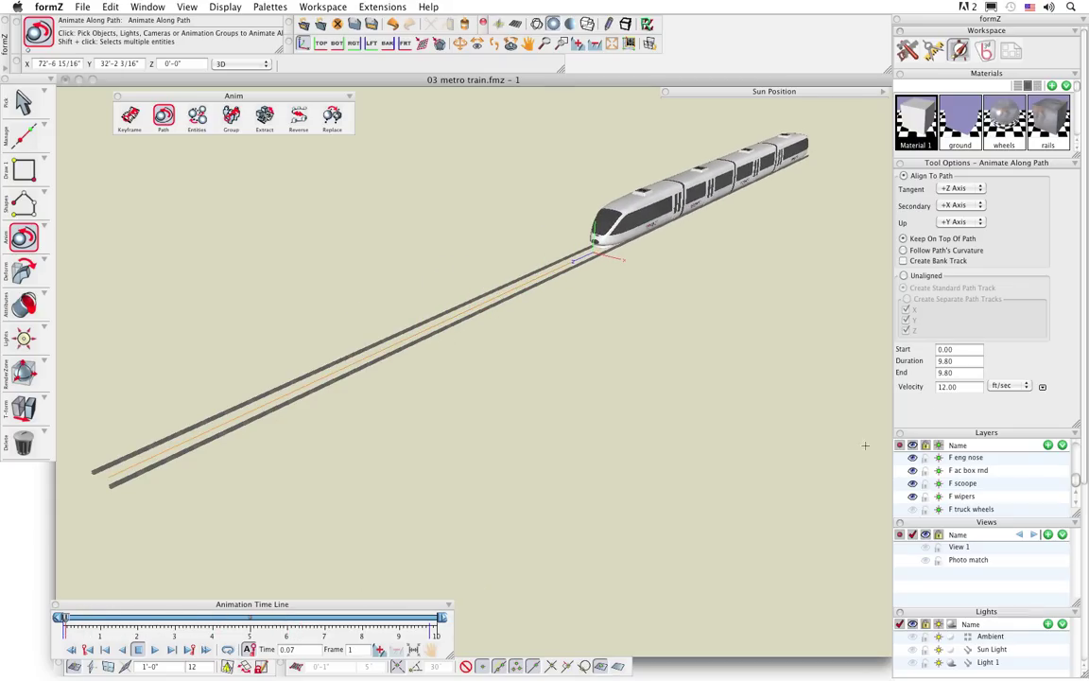
Set the velocity of the train's path animation to 35 MPH.
left_click(1007, 386)
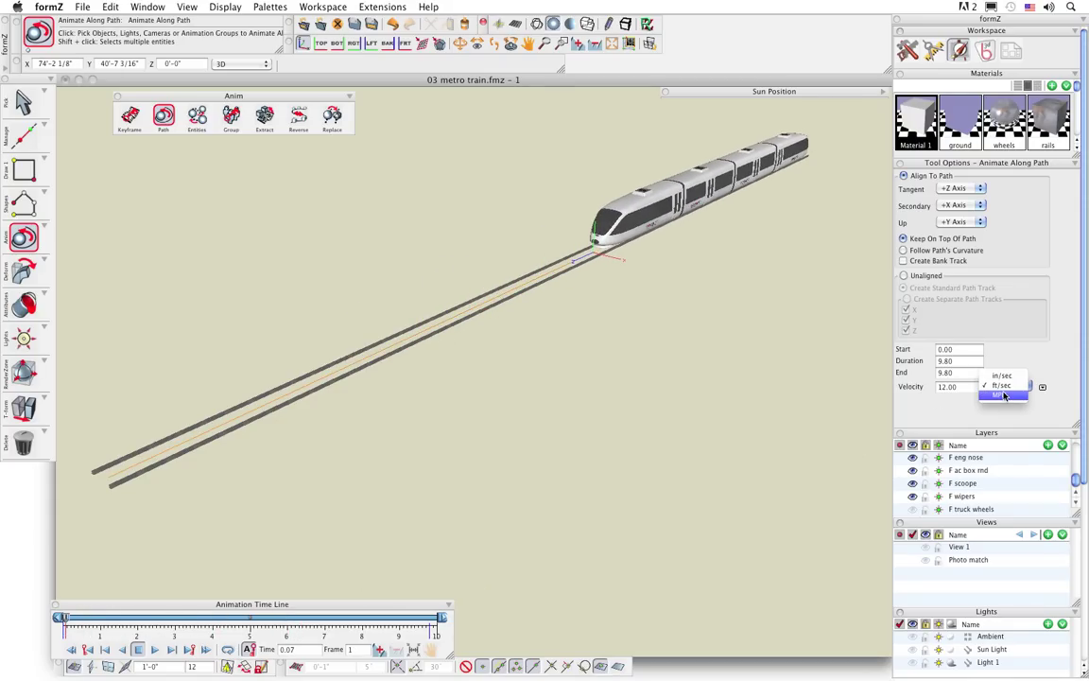
left_click(1003, 395)
type("35")
key("Return")
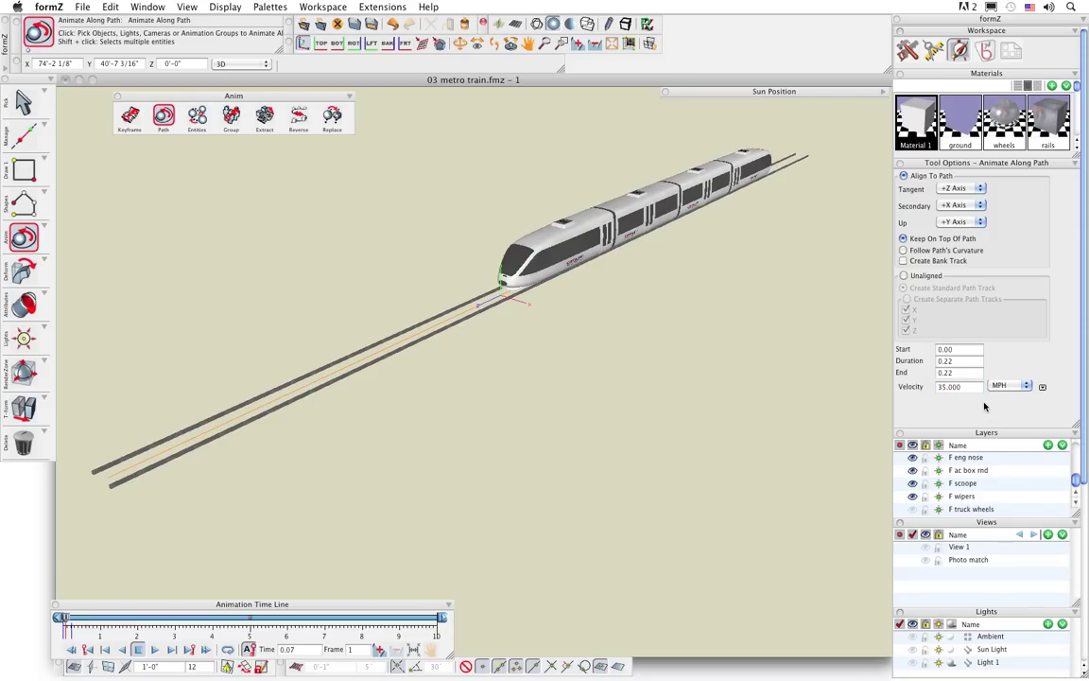
Return the train's path velocity to 12 ft/sec.
left_click(1001, 389)
left_click(1001, 378)
type("12")
key("Return")
Open the Animation Editor, fit the path distance curve in the graph and scrub the train from time 0 to 9.80.
left_click_drag(936, 295, 657, 397)
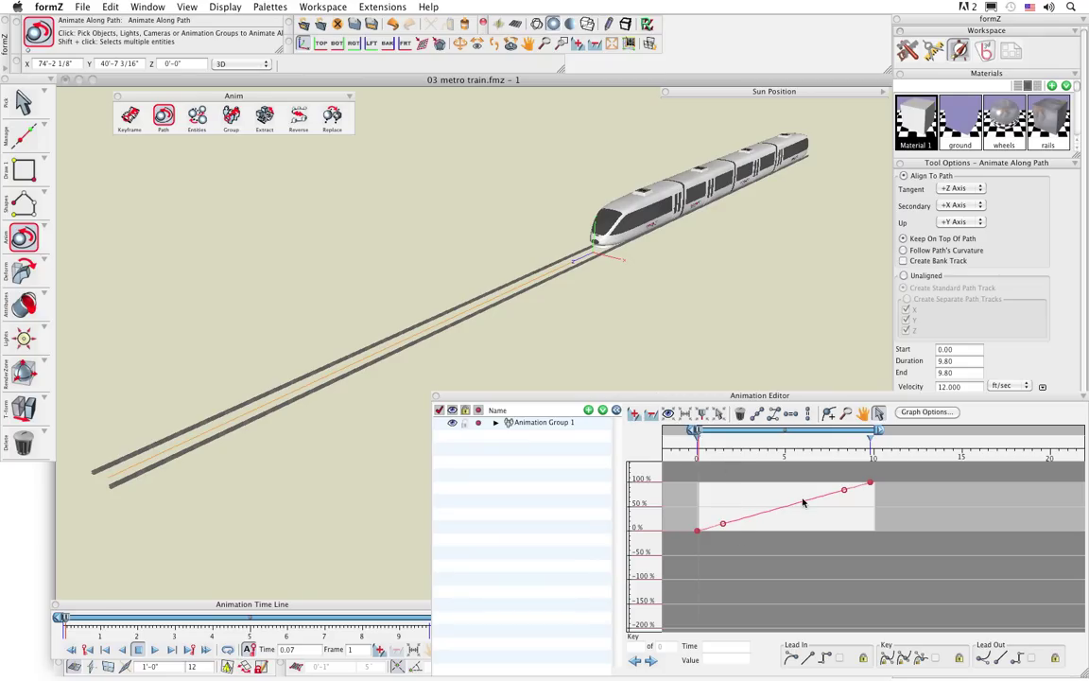
left_click(686, 414)
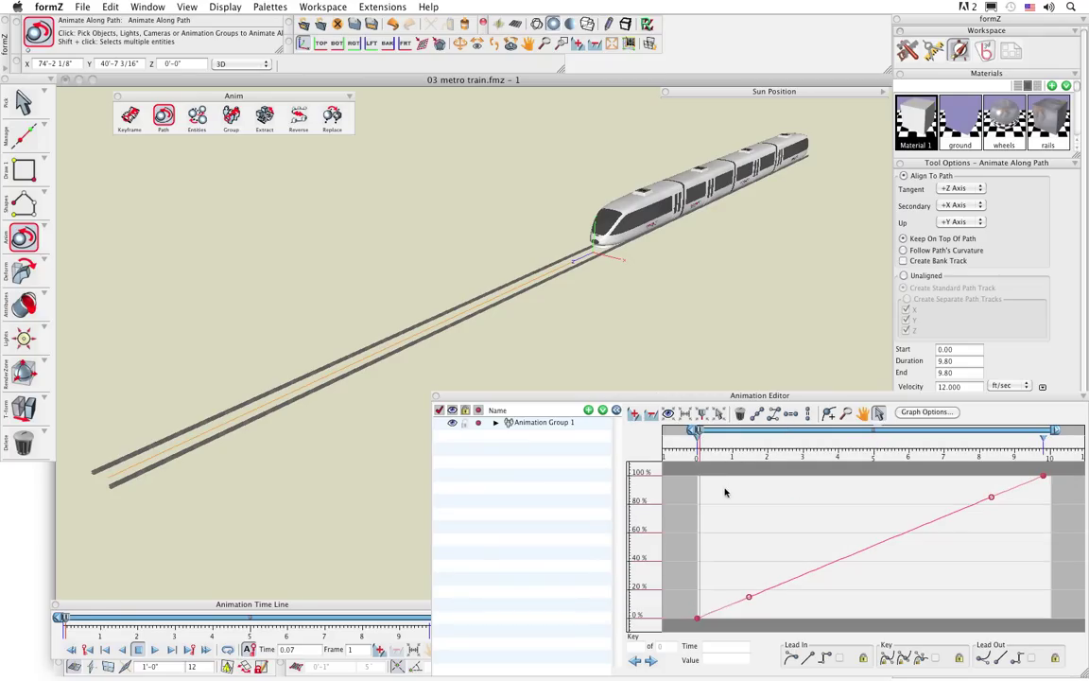
left_click_drag(700, 436, 695, 434)
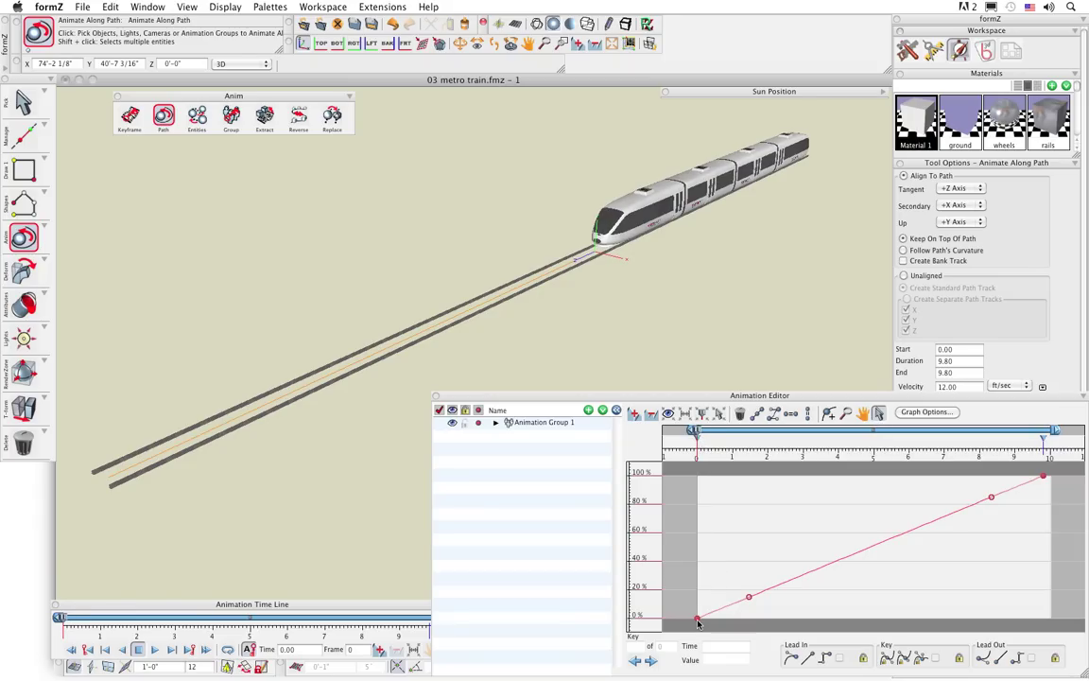
mouse_move(697, 432)
left_mouse_down()
mouse_move(1034, 437)
mouse_move(1038, 486)
left_mouse_up()
left_click(1043, 480)
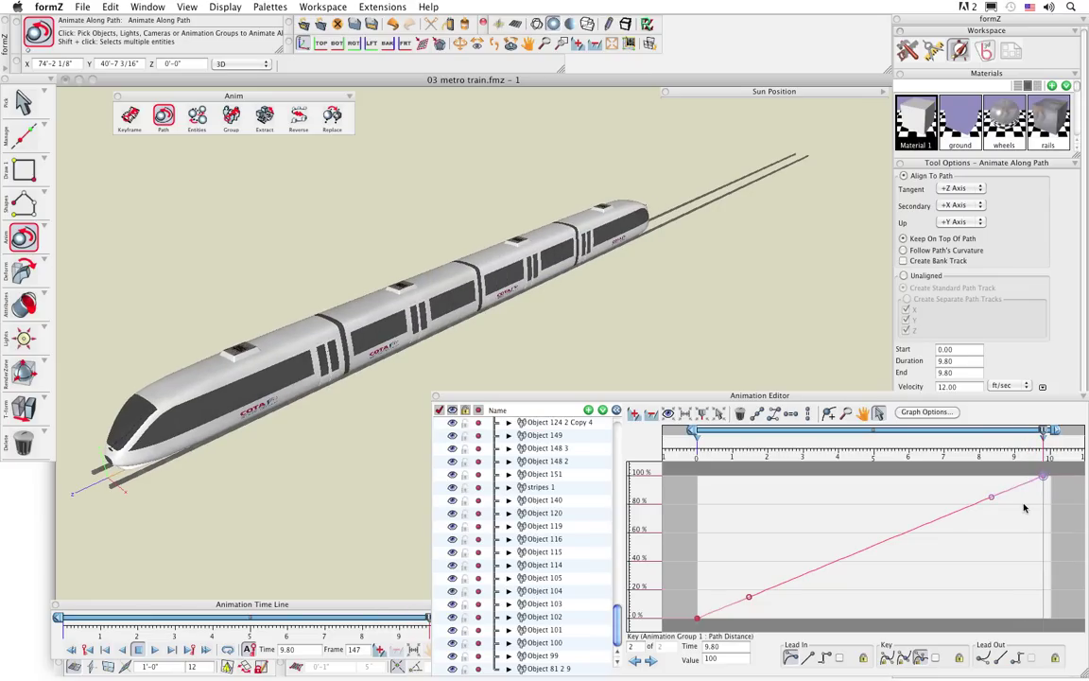
left_click(997, 521)
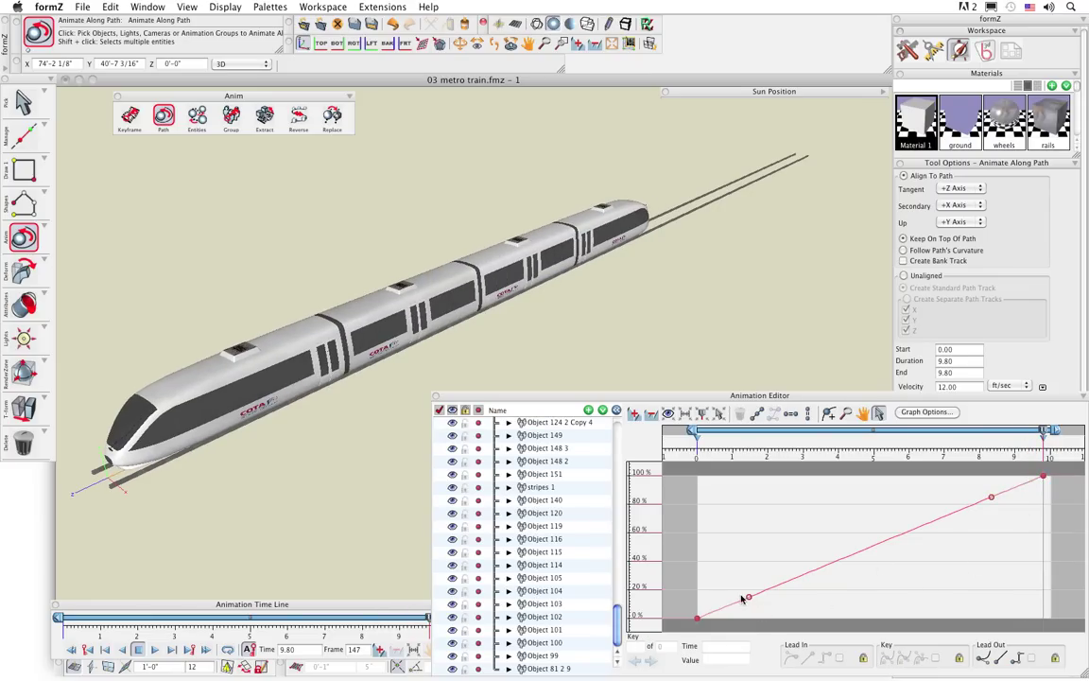
Lengthen the start key's handle to time 1.93, value 22, and insert a middle key at about time 4.53, value 50.
left_click_drag(747, 596, 771, 590)
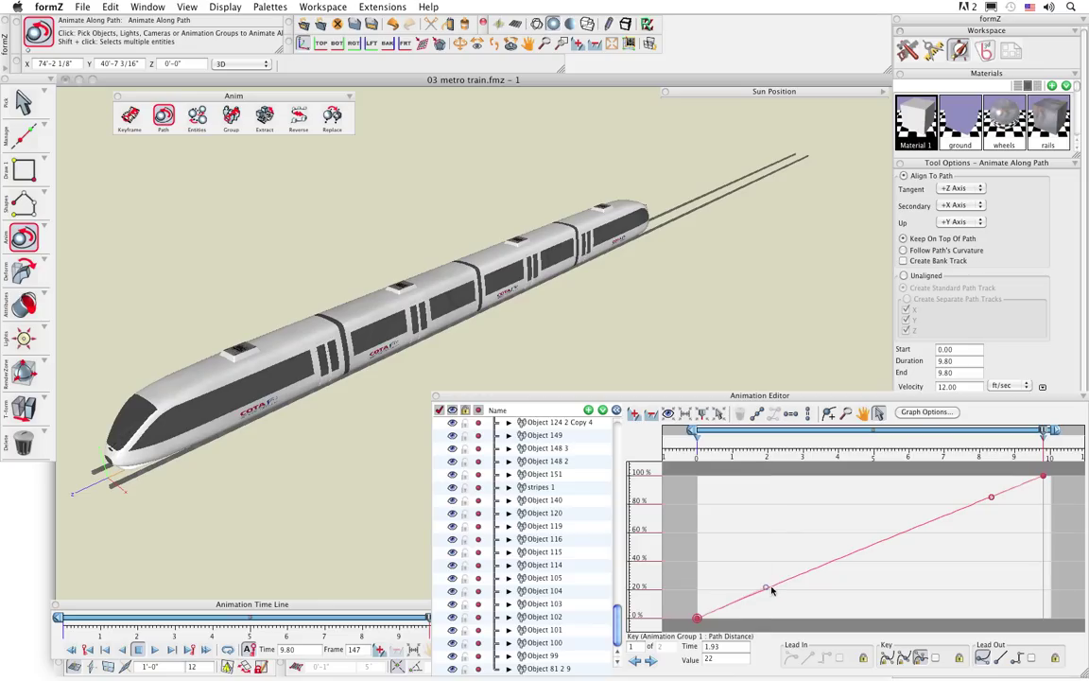
left_click(829, 414)
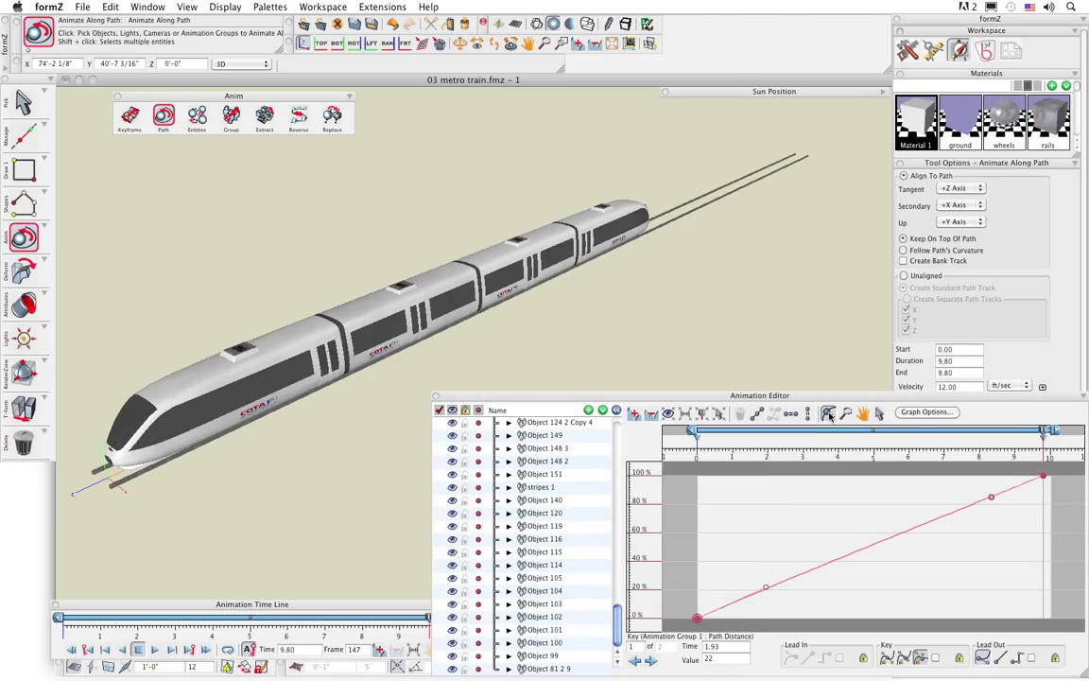
left_click(860, 549)
mouse_move(860, 549)
left_mouse_down()
mouse_move(842, 547)
mouse_move(865, 543)
mouse_move(856, 552)
left_mouse_up()
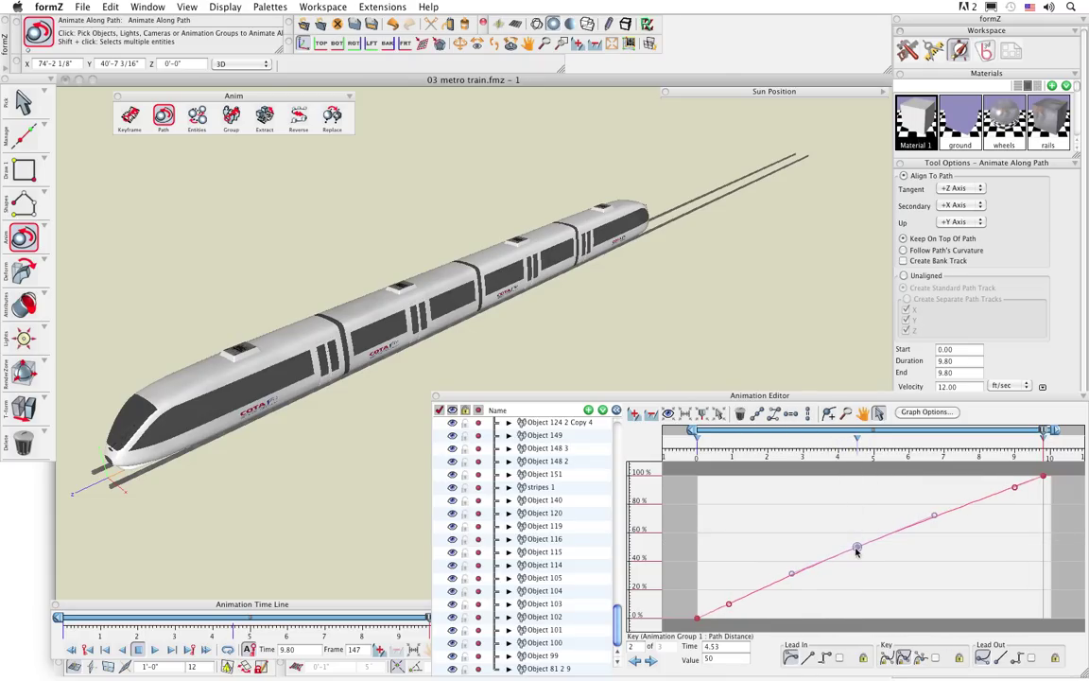
Flatten the curve through the middle key by moving its incoming handle to about time 1.33, value 46, and return to time 0.
left_click_drag(793, 577, 744, 553)
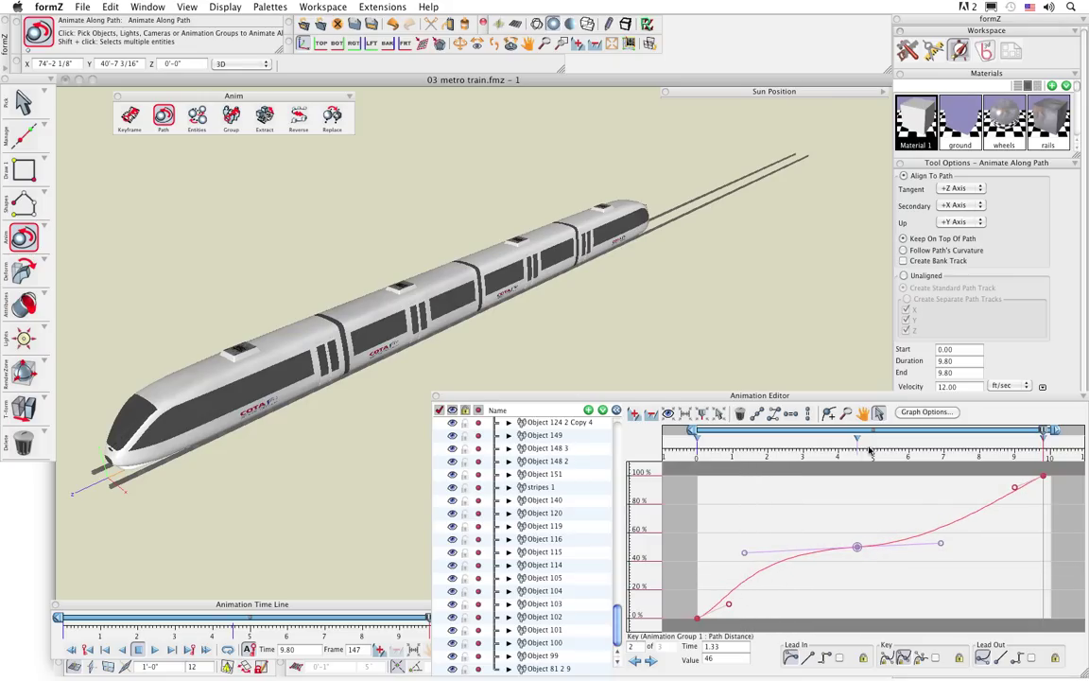
left_click(704, 441)
left_click_drag(702, 432, 696, 432)
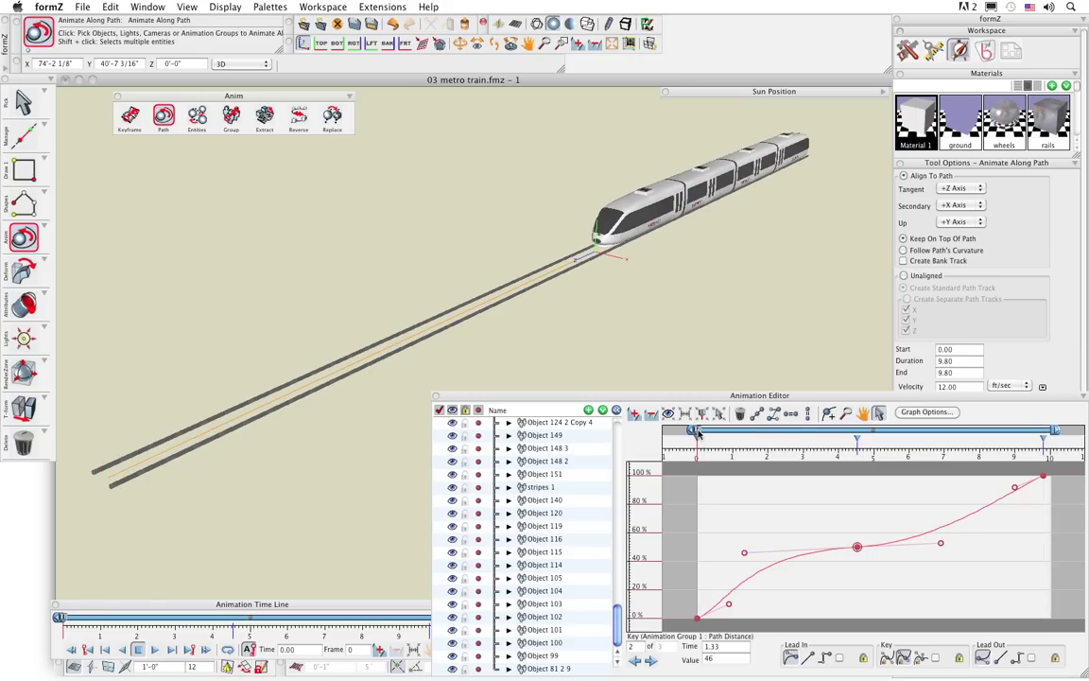
Scrub the train animation from time 0 to its end at 9.80.
left_click_drag(697, 433, 1044, 446)
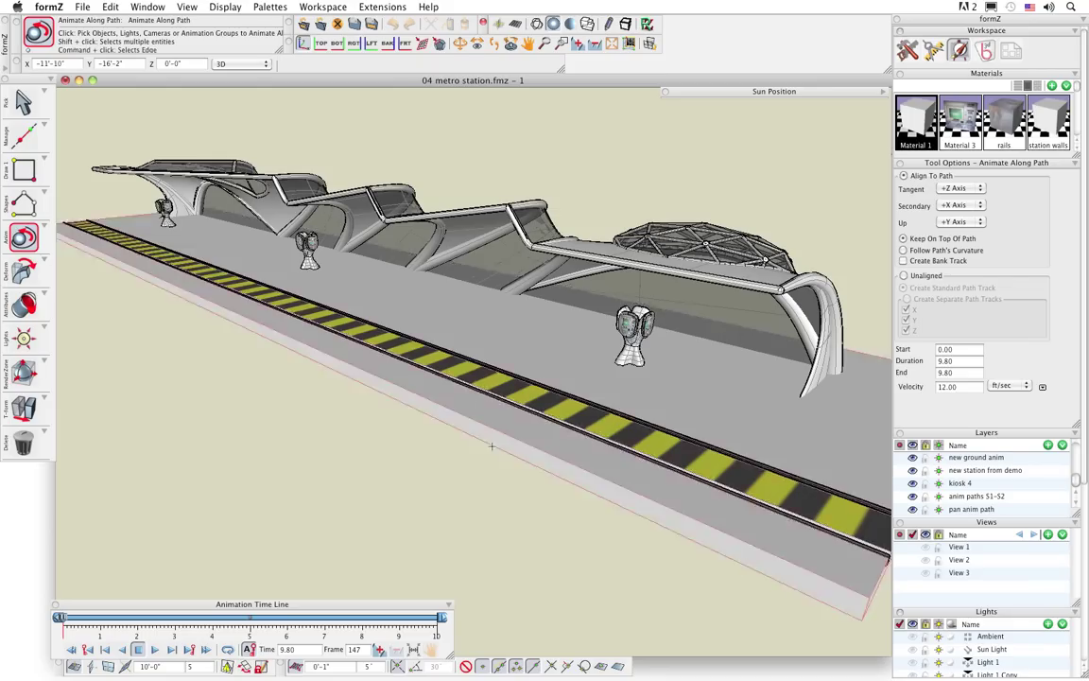
Examine the metro station model from all around and through its saved views View 1, View 2 and View 3.
middle_click_drag(608, 340, 227, 383)
scroll(502, 369, "down", 5)
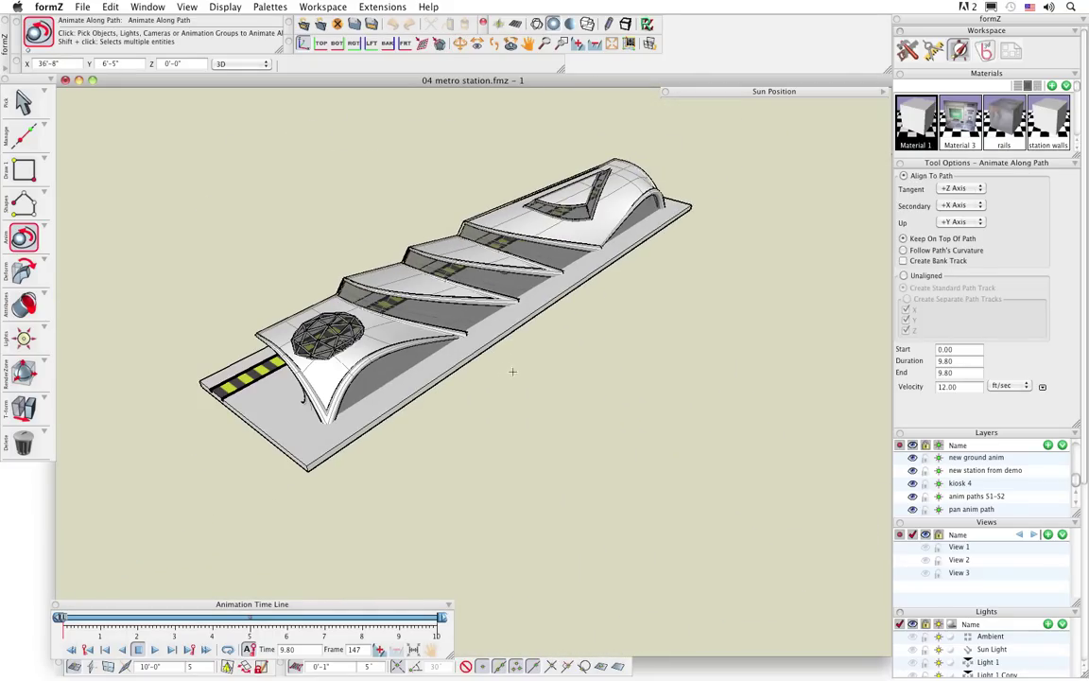
scroll(466, 337, "up", 3)
mouse_move(511, 358)
middle_mouse_down()
mouse_move(525, 354)
mouse_move(520, 370)
mouse_move(503, 356)
middle_mouse_up()
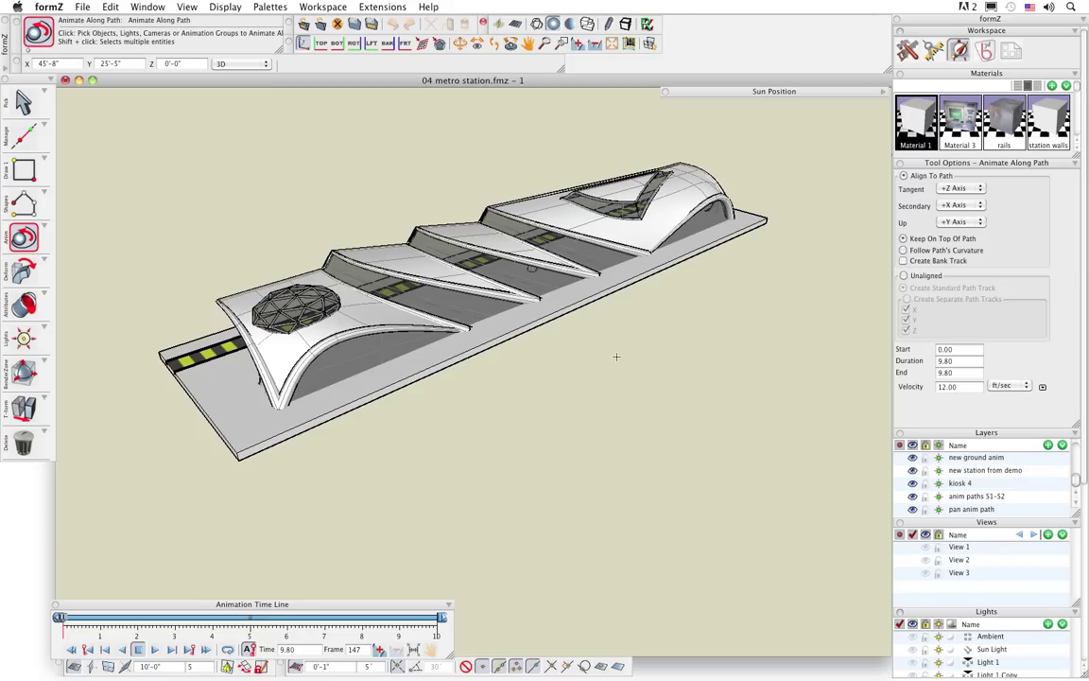
scroll(519, 348, "up", 1)
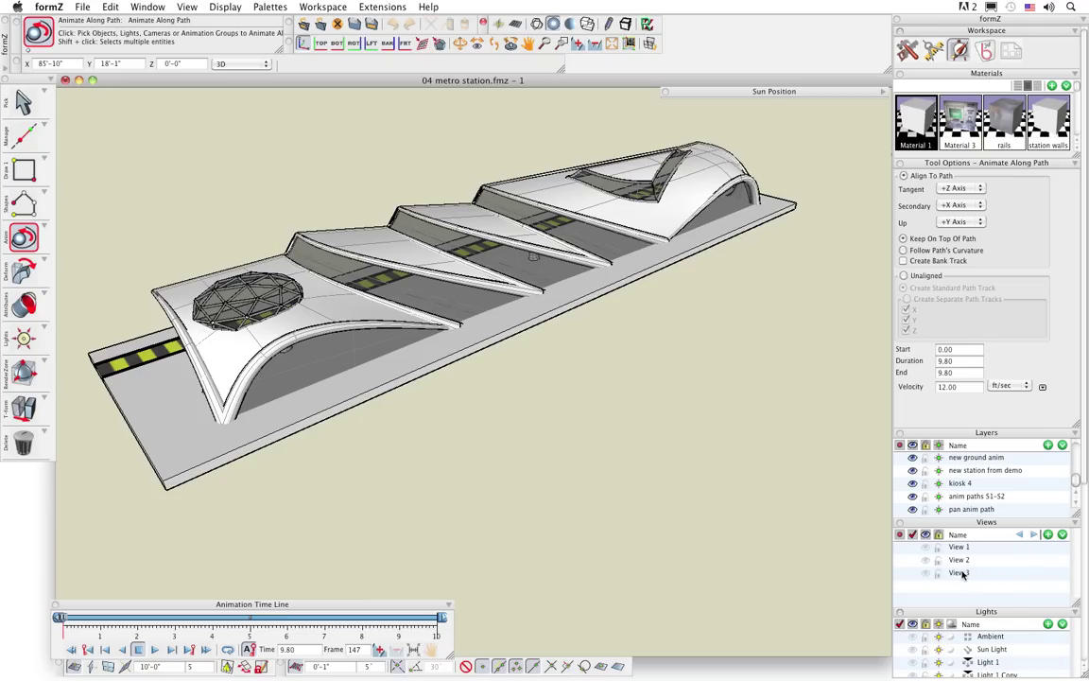
left_click(899, 547)
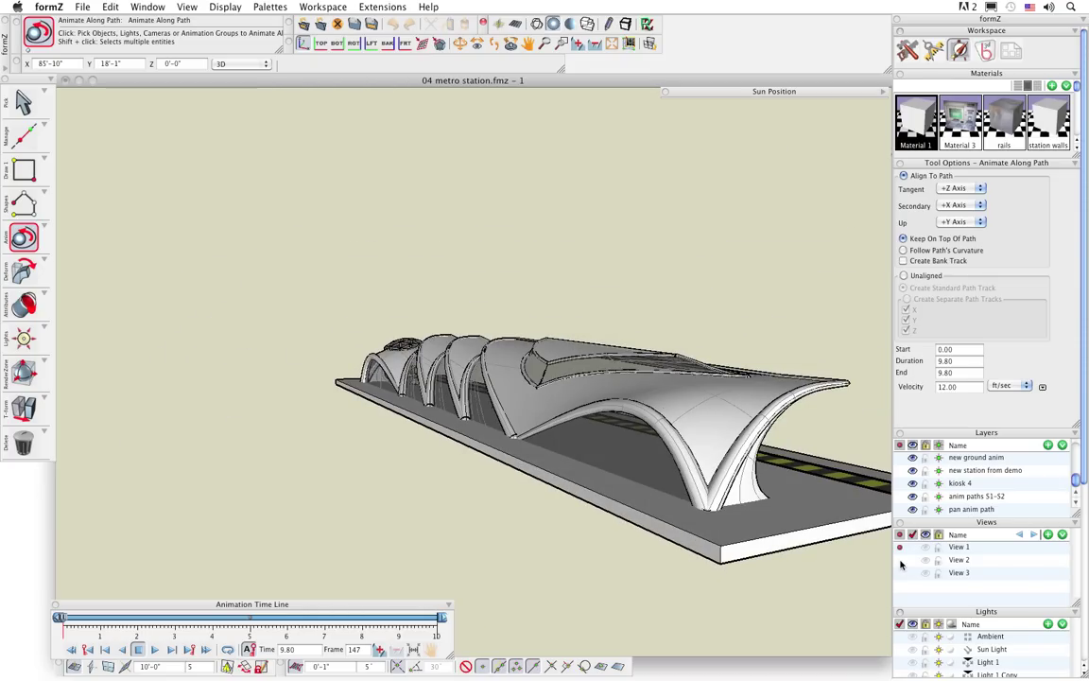
left_click(899, 560)
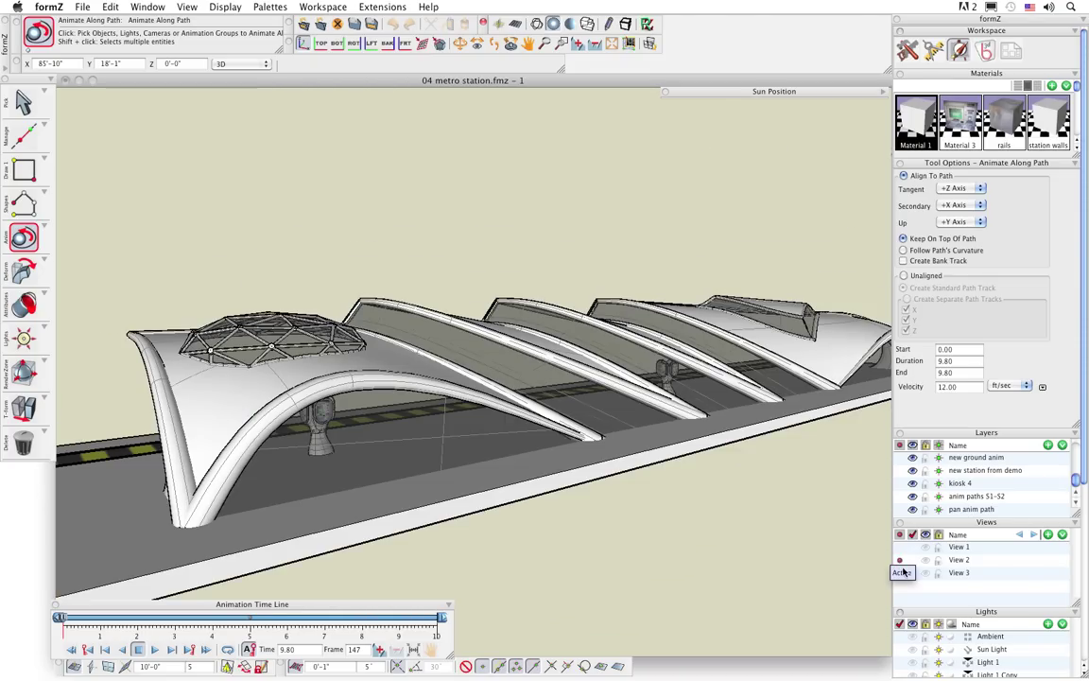
left_click(899, 573)
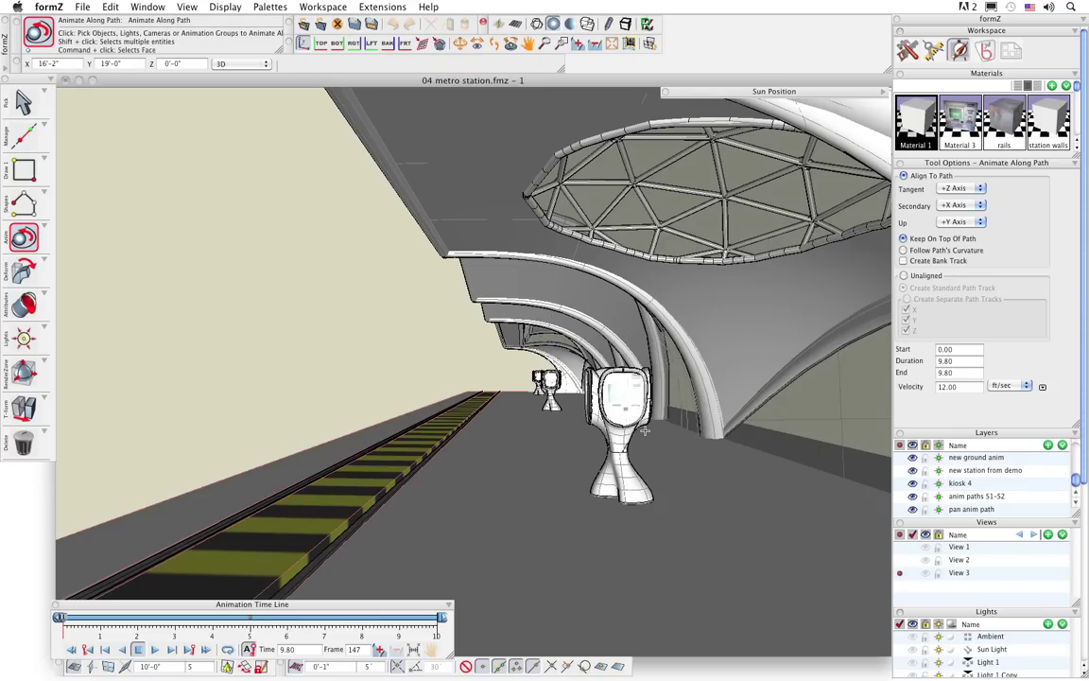
Leave the saved view and display the cameras of View 1, View 2 and View 3 around the station.
scroll(343, 350, "down", 8)
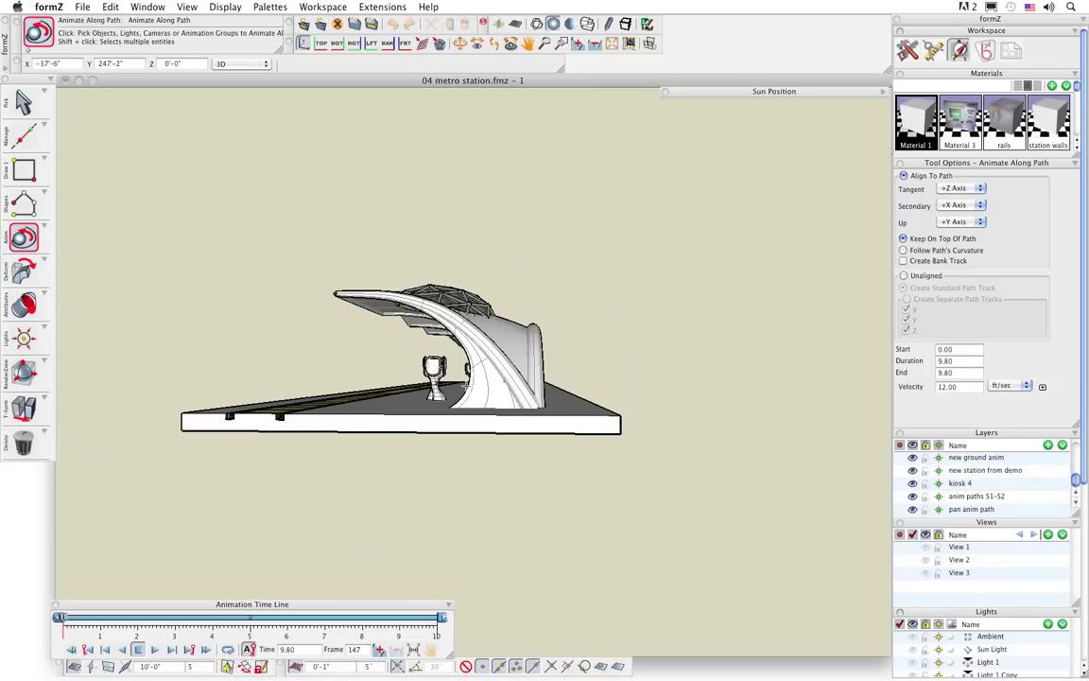
middle_click_drag(588, 378, 486, 452)
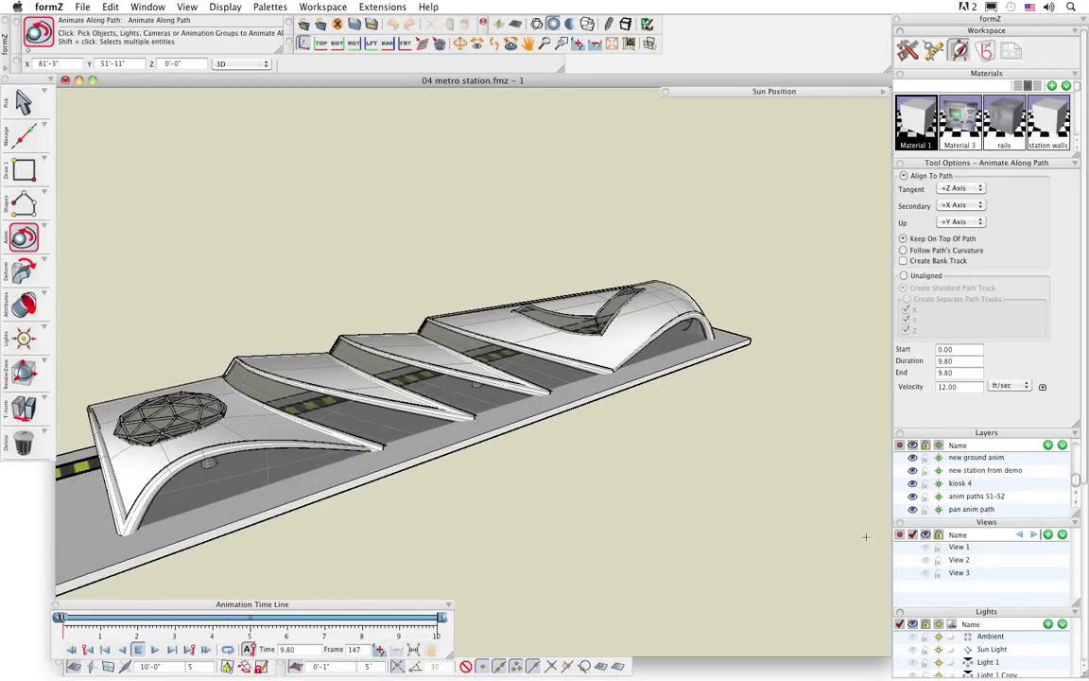
left_click(926, 549)
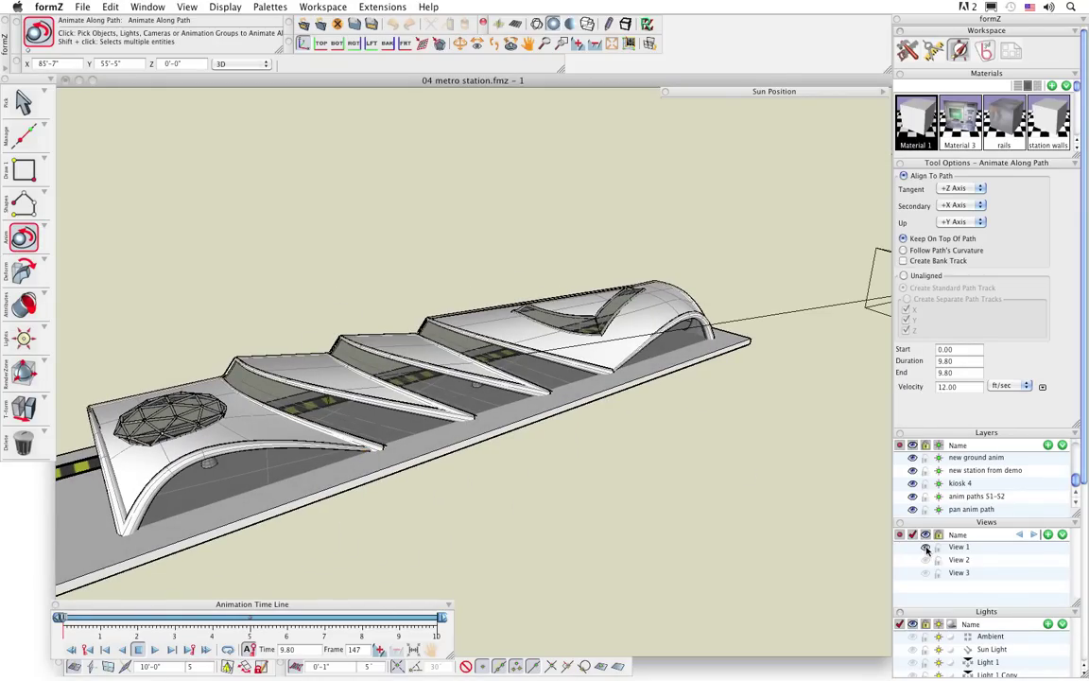
left_click(926, 560)
left_click(926, 573)
scroll(659, 304, "down", 3)
middle_click_drag(666, 430, 484, 445)
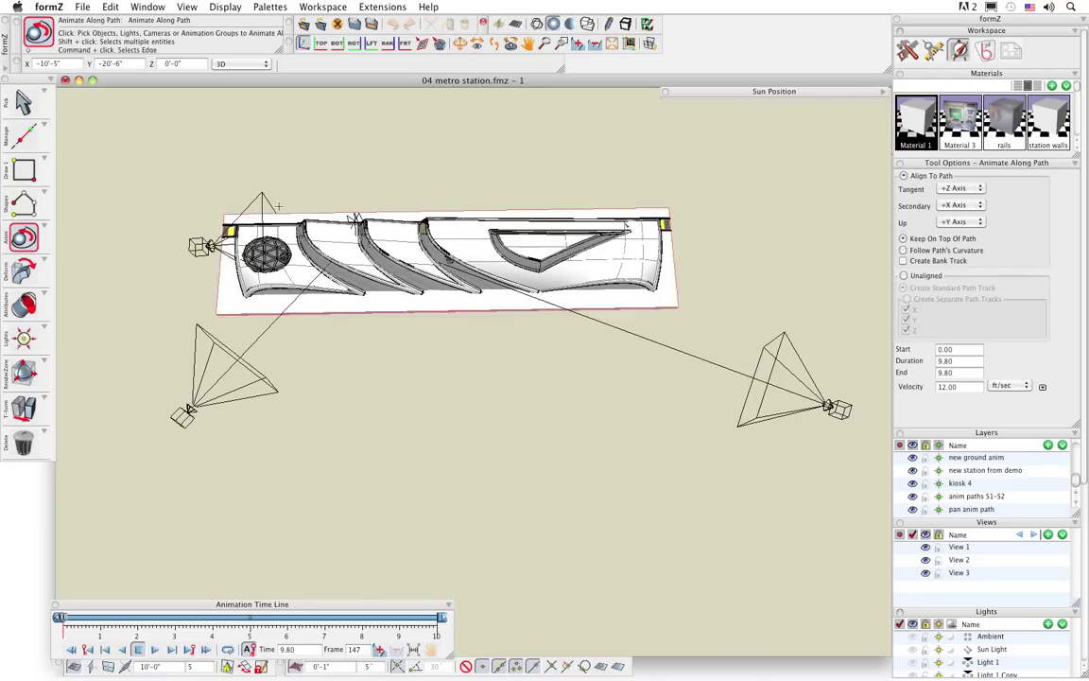
Animate View 1, View 2 and View 3 in sequence as one view with separate spline path tracks, time 0.00 to 9.93, at equal time intervals.
left_click(23, 101)
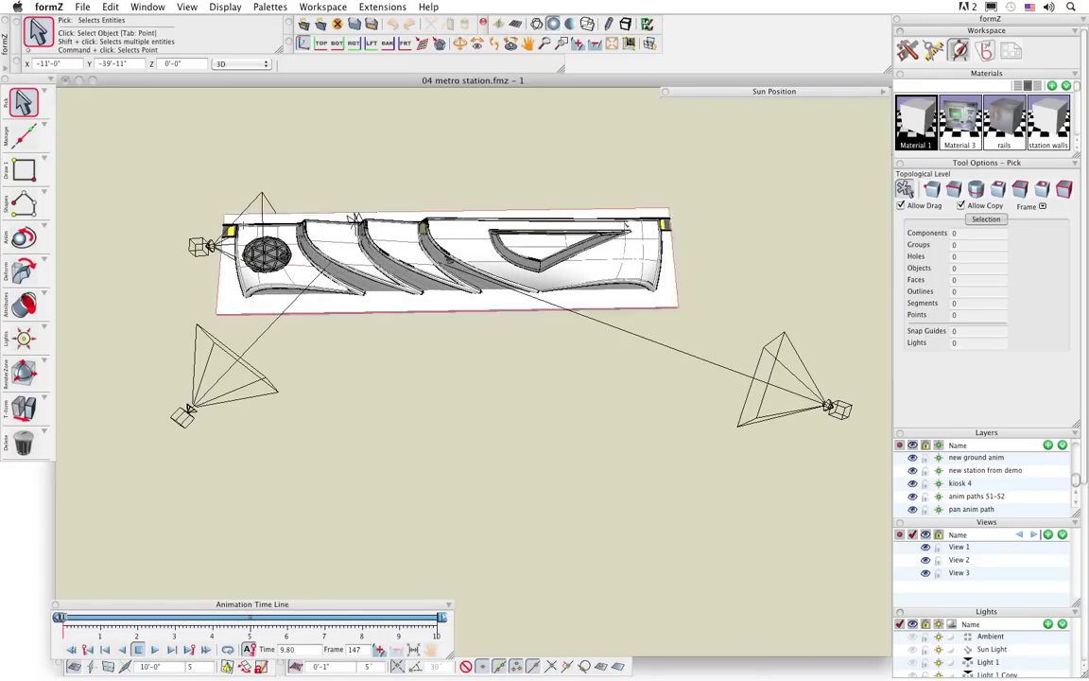
left_click(686, 354)
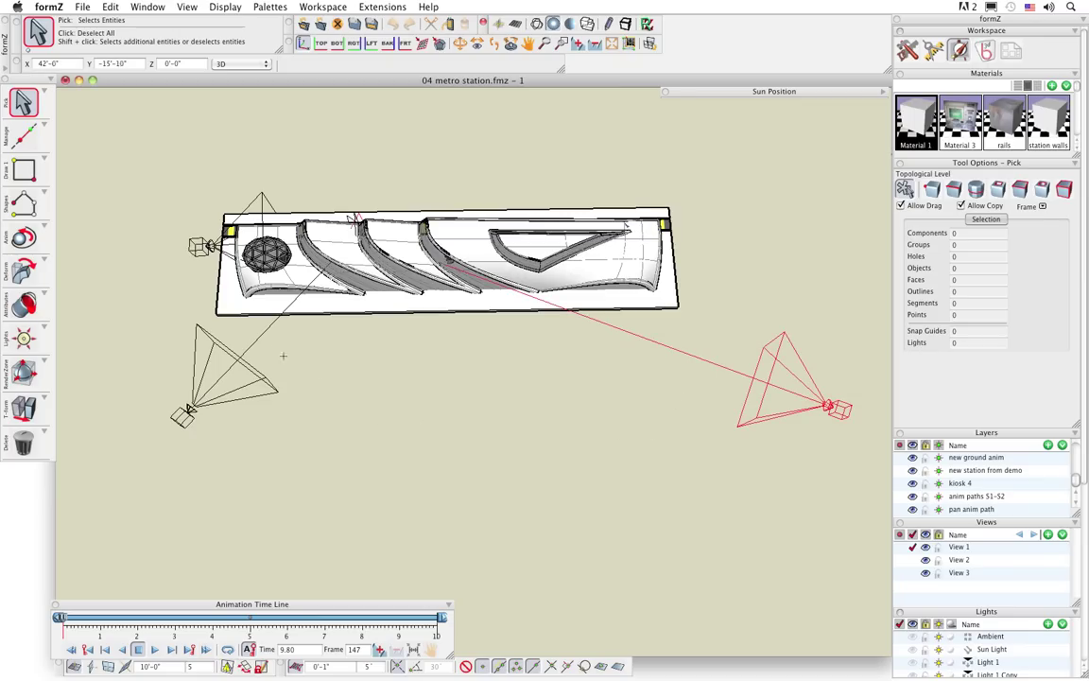
left_click(260, 335)
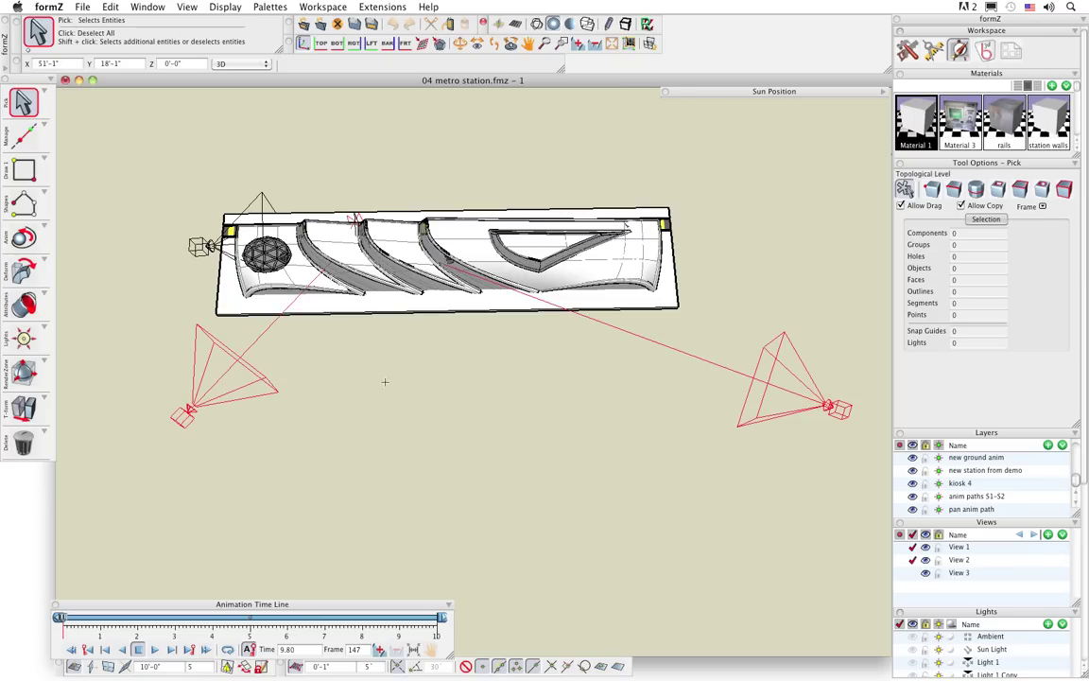
left_click(235, 237)
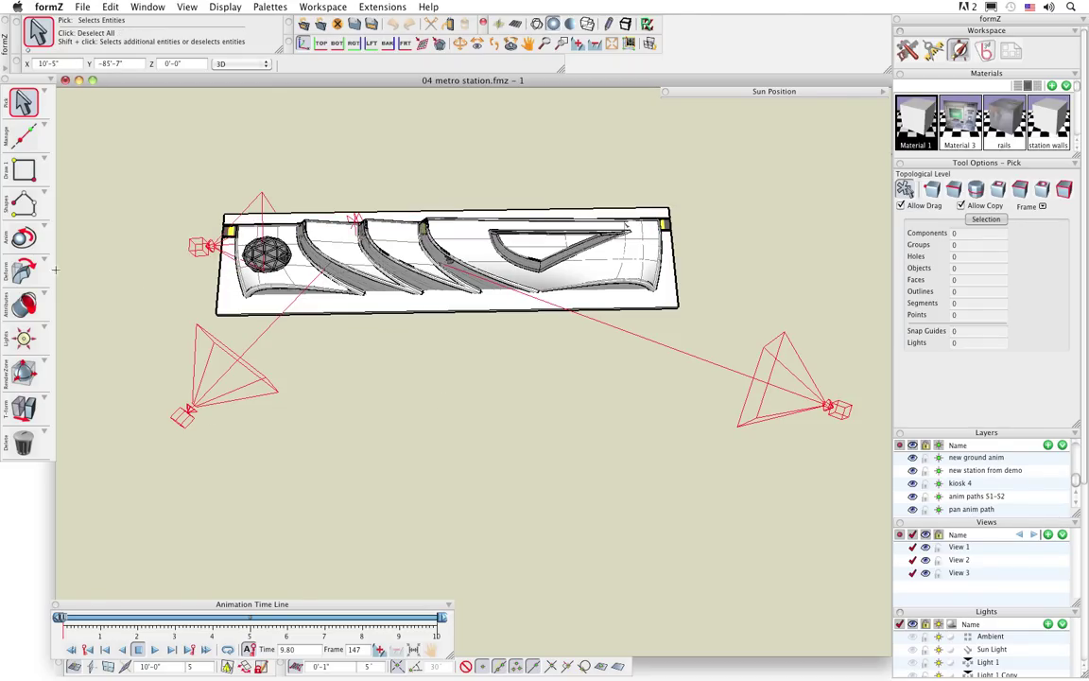
mouse_move(23, 236)
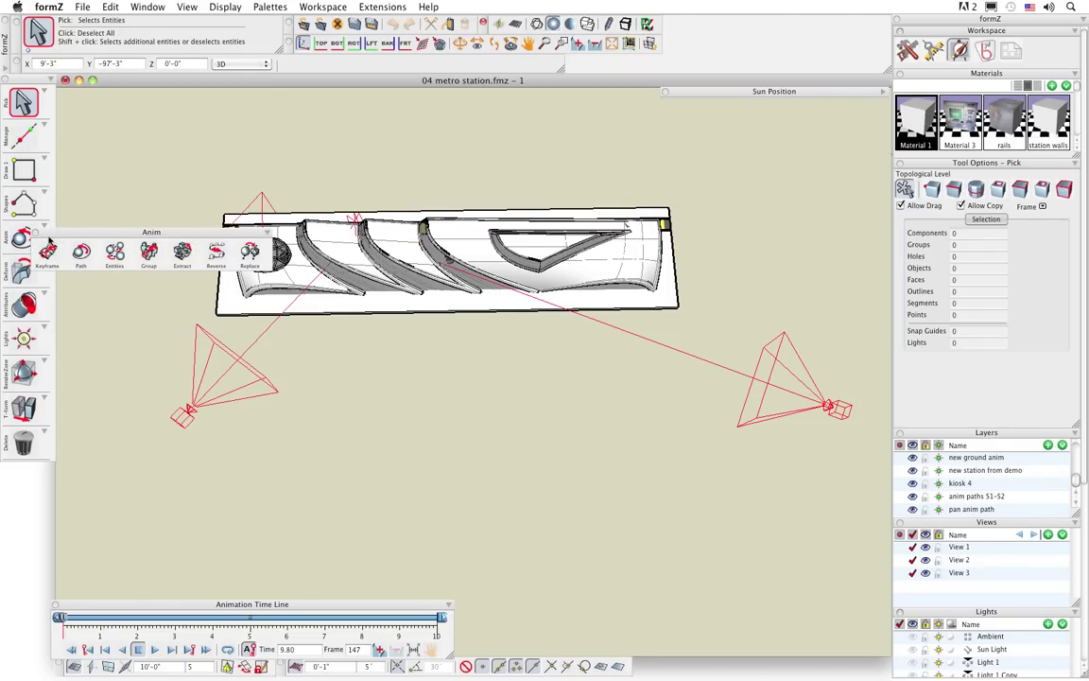
left_click_drag(80, 236, 250, 104)
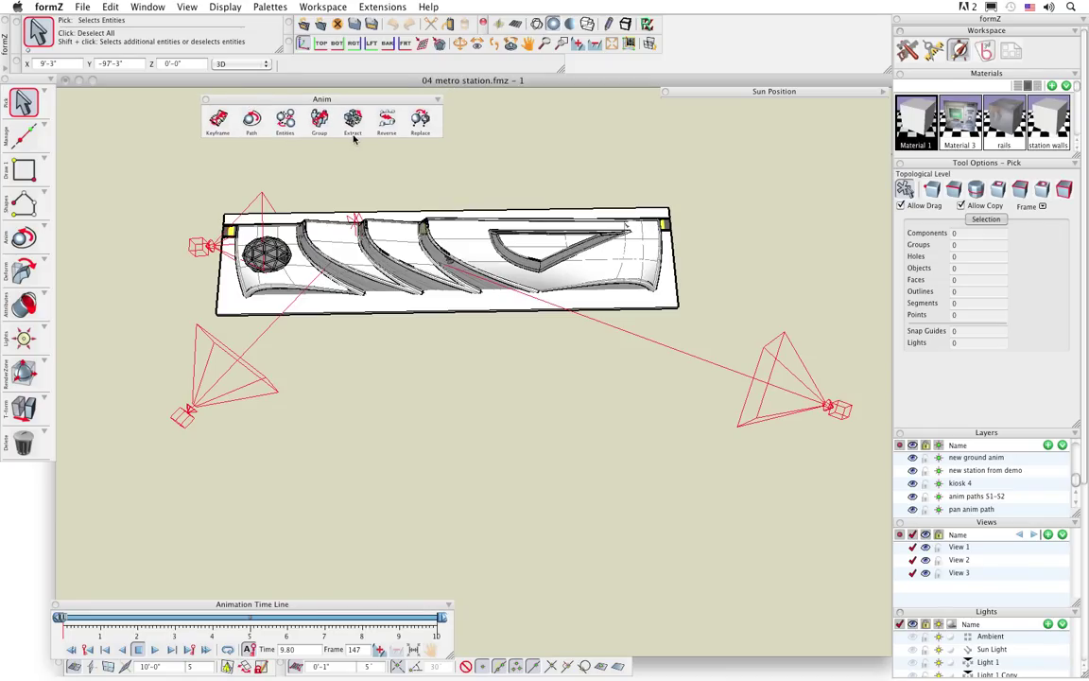
left_click(286, 117)
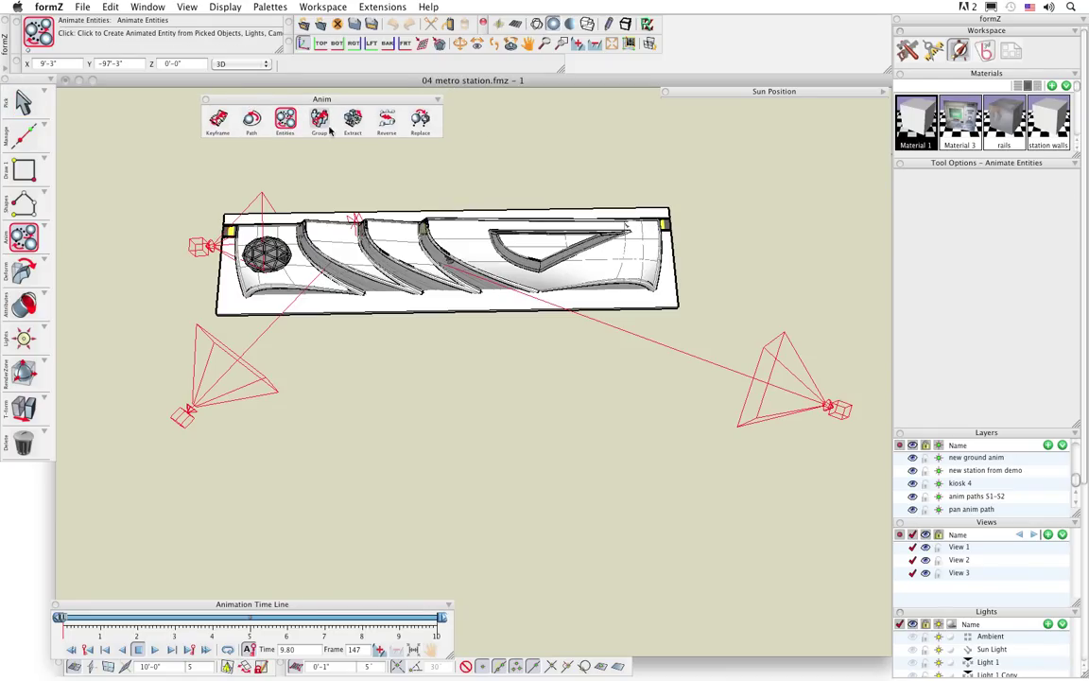
left_click(562, 155)
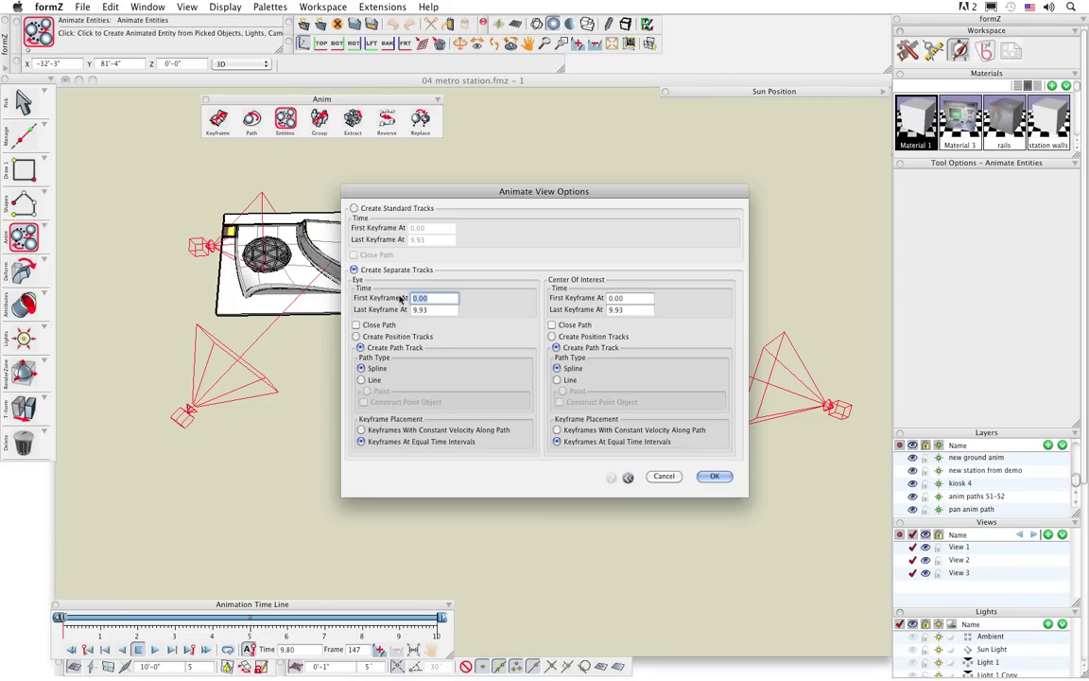
left_click(715, 476)
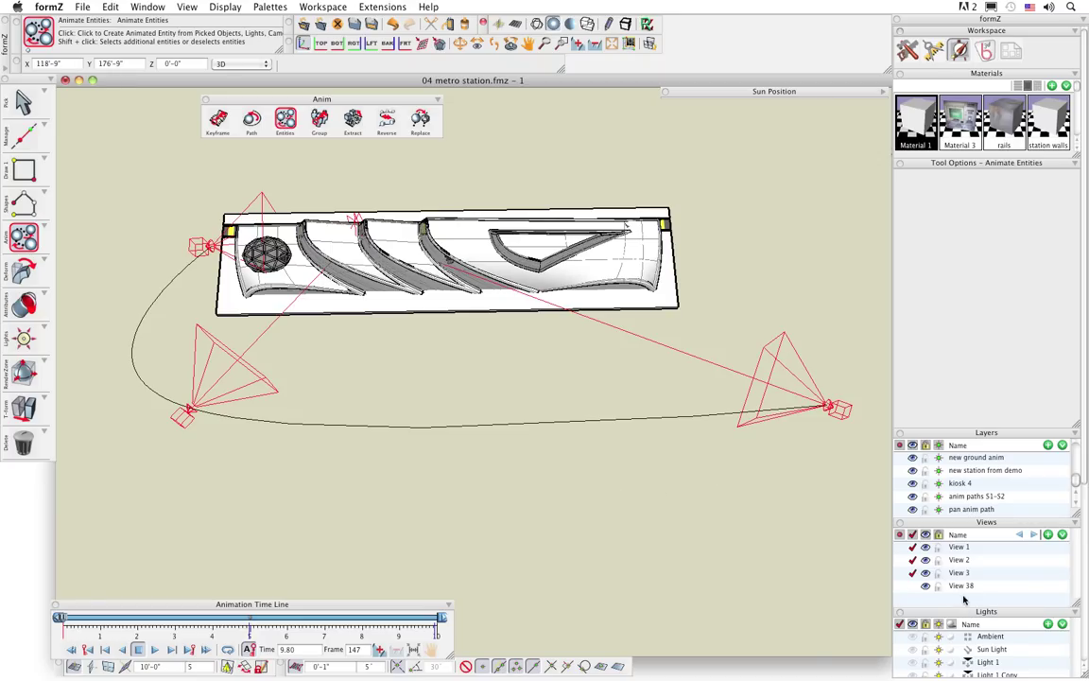
Hide the cameras of View 1, View 2 and View 3 and scrub the animated view to time 2.80.
left_click(925, 548)
left_click(927, 560)
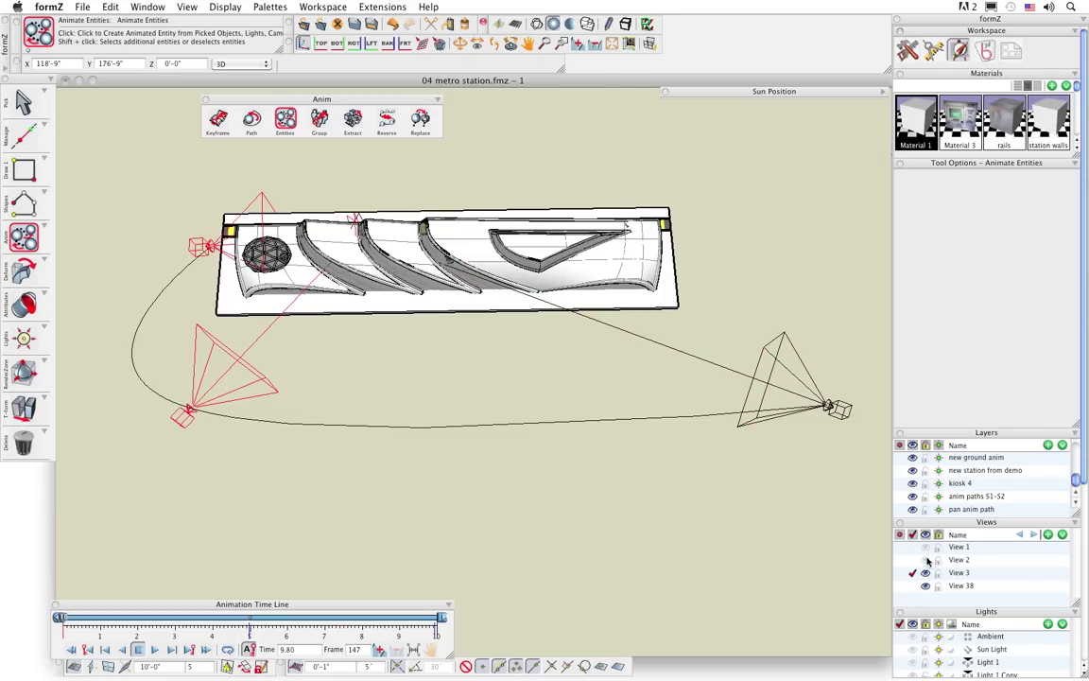
left_click(927, 573)
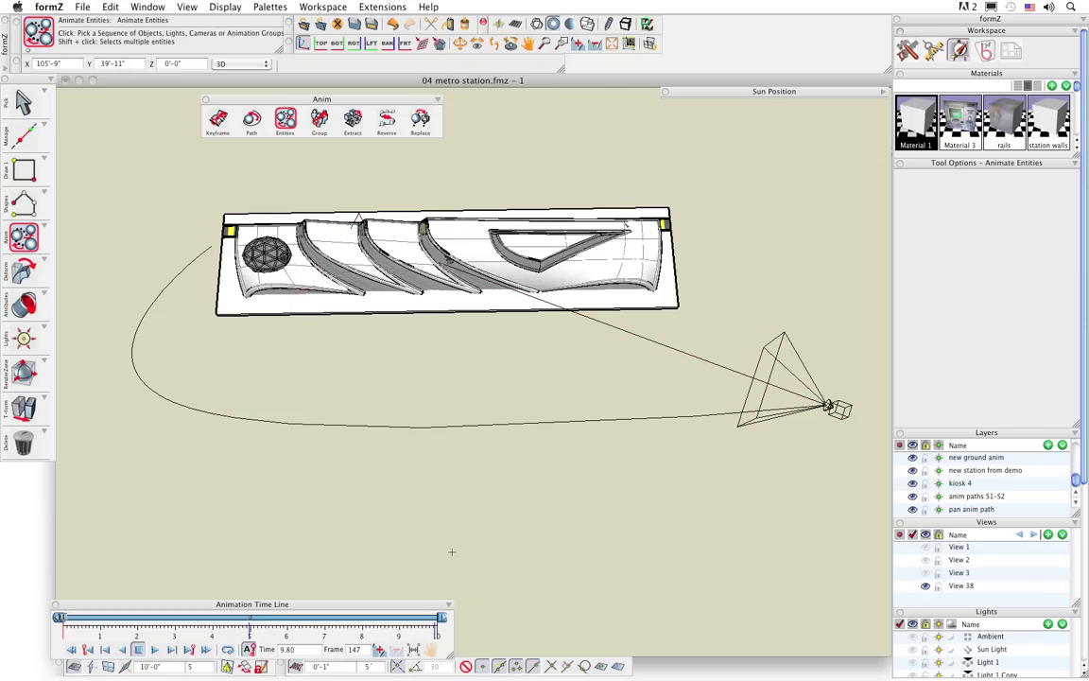
left_click_drag(120, 627, 168, 635)
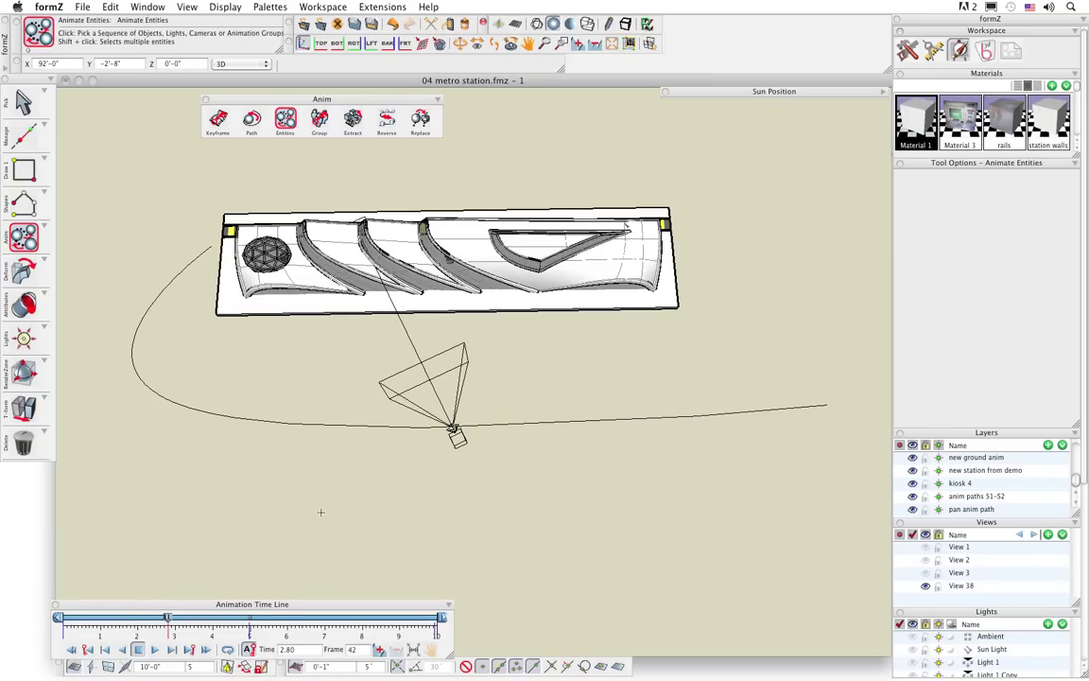
Show the controls of the camera's eye path and move its start point across to the far side of the station.
left_click(24, 101)
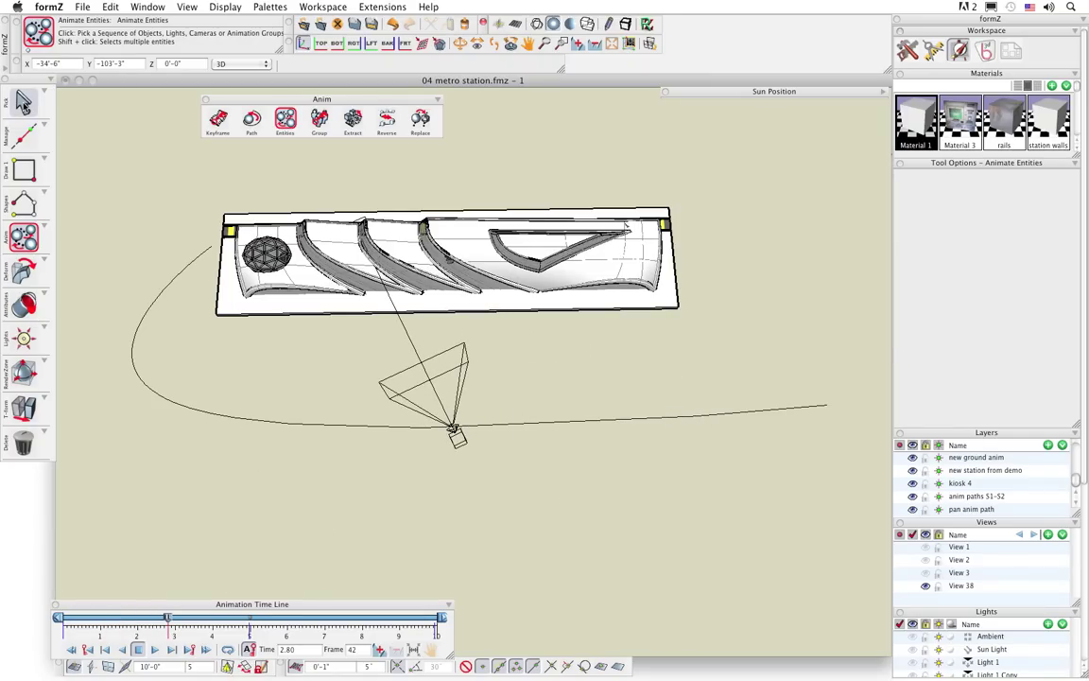
right_click(659, 417)
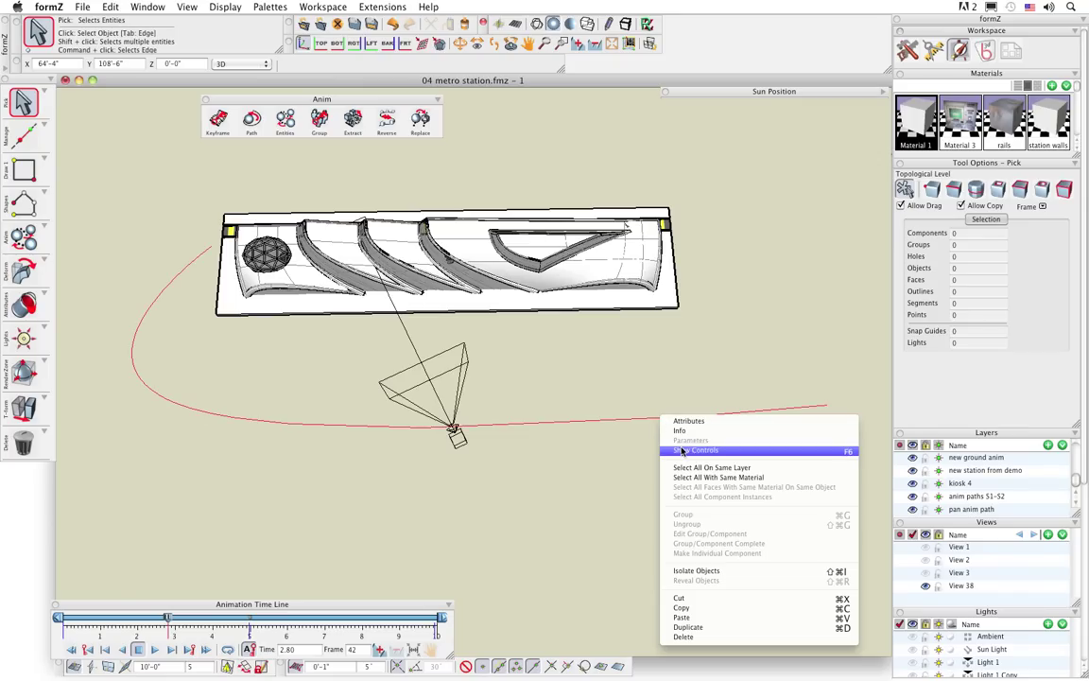
left_click(681, 447)
left_click_drag(827, 404, 782, 115)
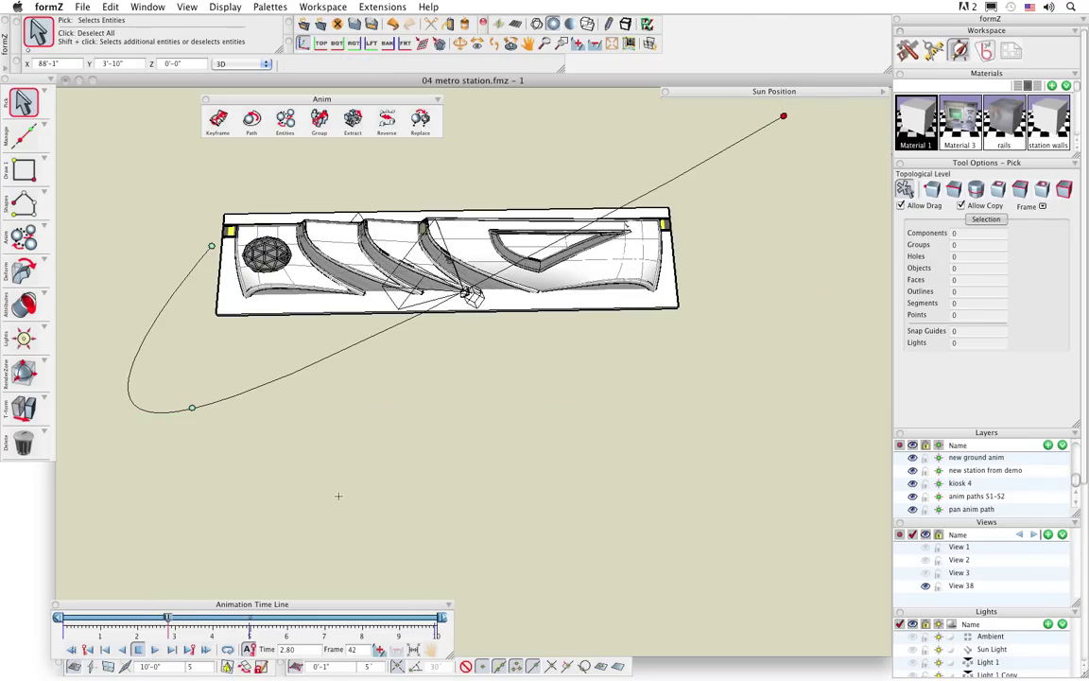
Scrub to time 4.87 and back to 0 to check the camera's movement along the reshaped path.
left_click_drag(166, 619, 246, 623)
middle_click_drag(586, 500, 465, 455)
scroll(446, 460, "down", 3)
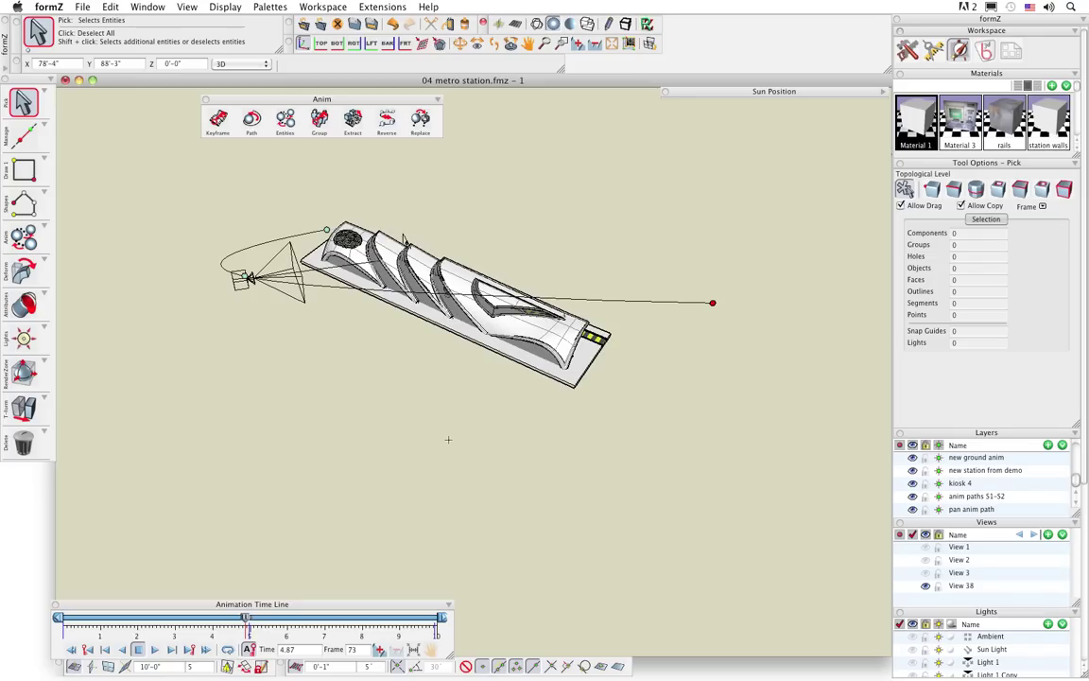
left_click_drag(246, 620, 56, 560)
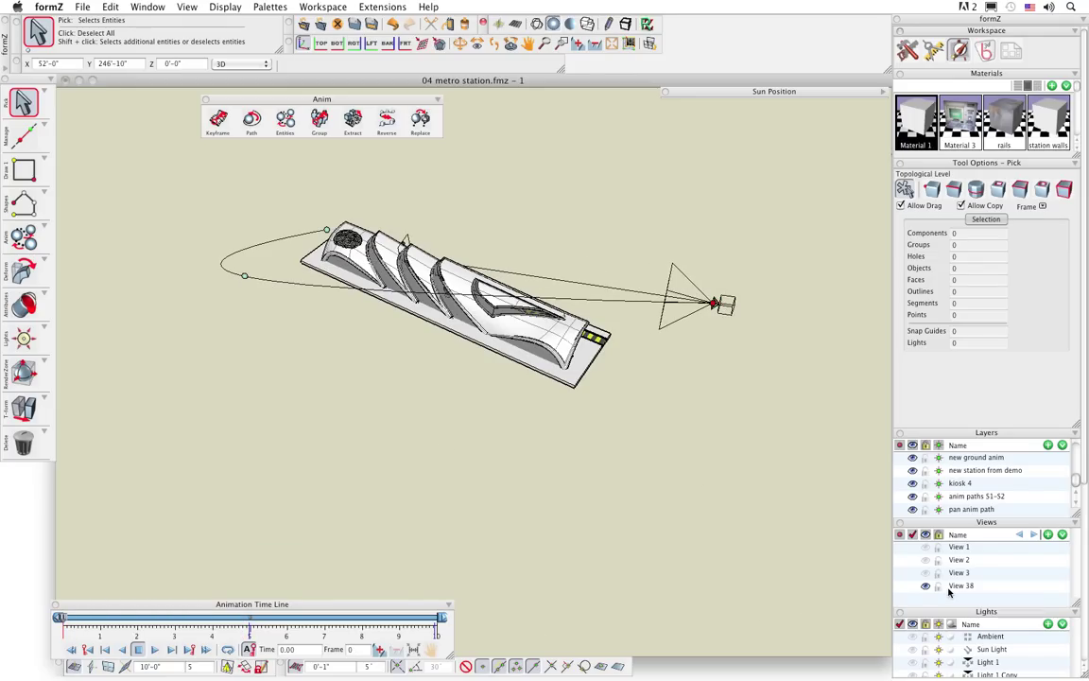
Look through the animated View 38, play the animation and stop it at time 9.93.
left_click(899, 587)
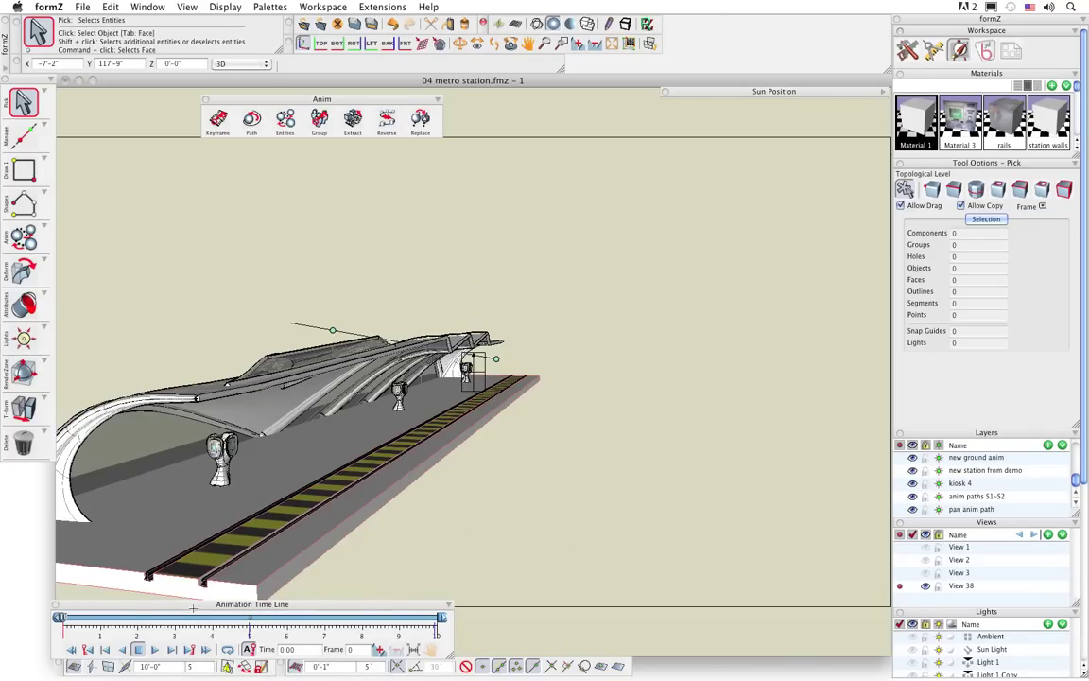
left_click(155, 650)
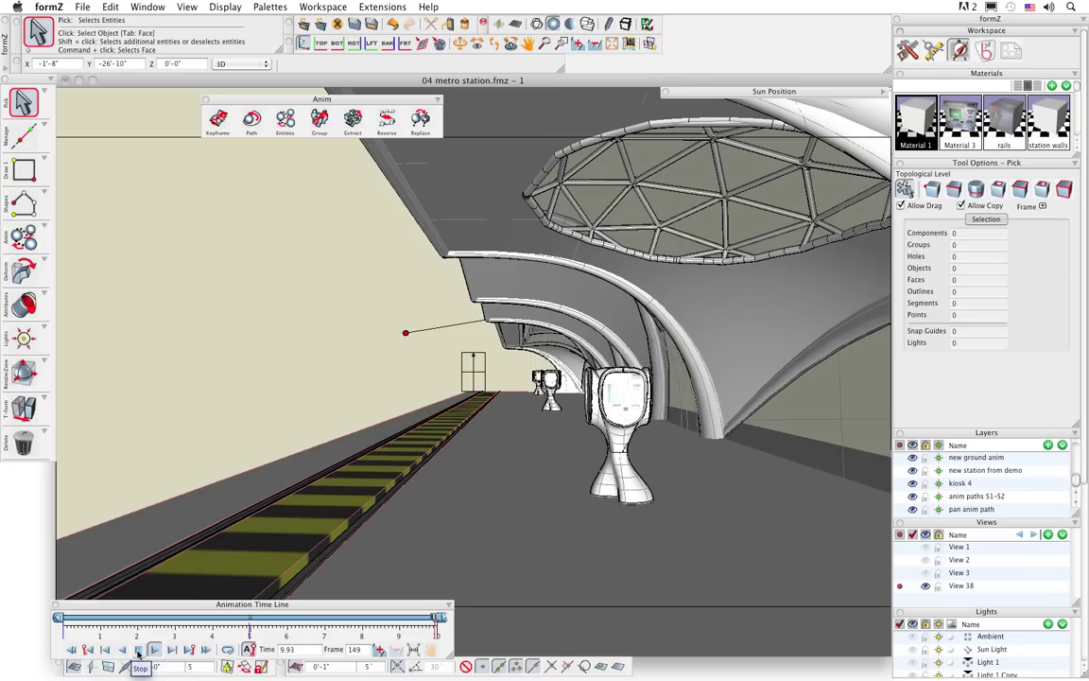
left_click(138, 651)
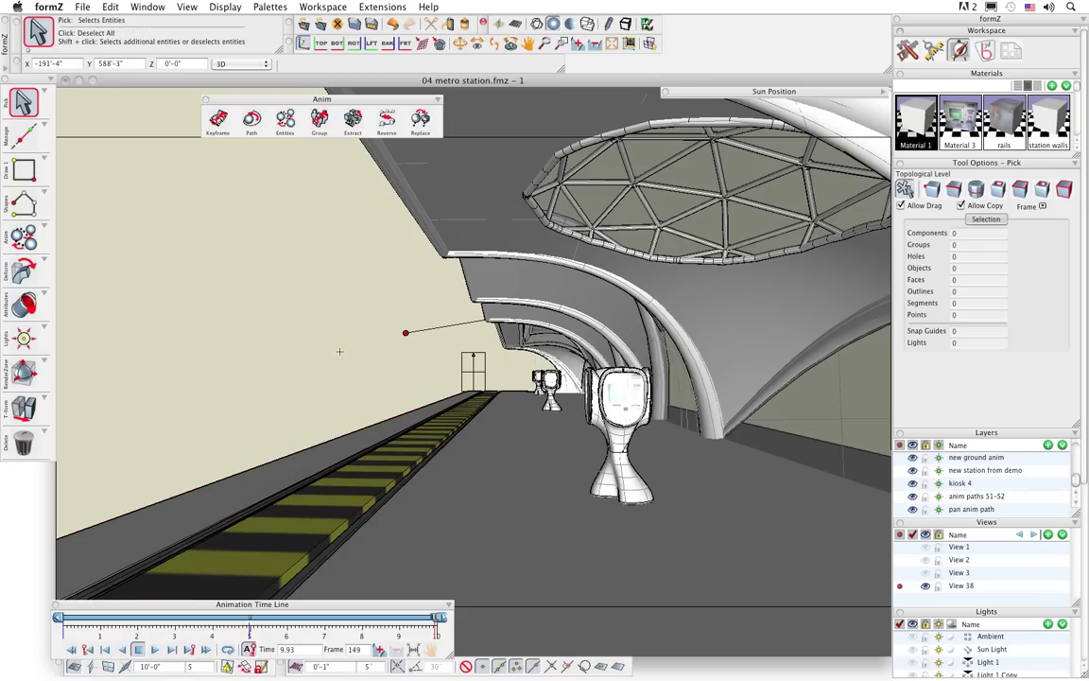
Leave the camera view, delete the camera's eye path and hide the View 38 camera.
scroll(423, 345, "down", 10)
middle_click_drag(424, 344, 405, 437)
middle_click_drag(352, 386, 302, 342)
left_click_drag(302, 342, 270, 322)
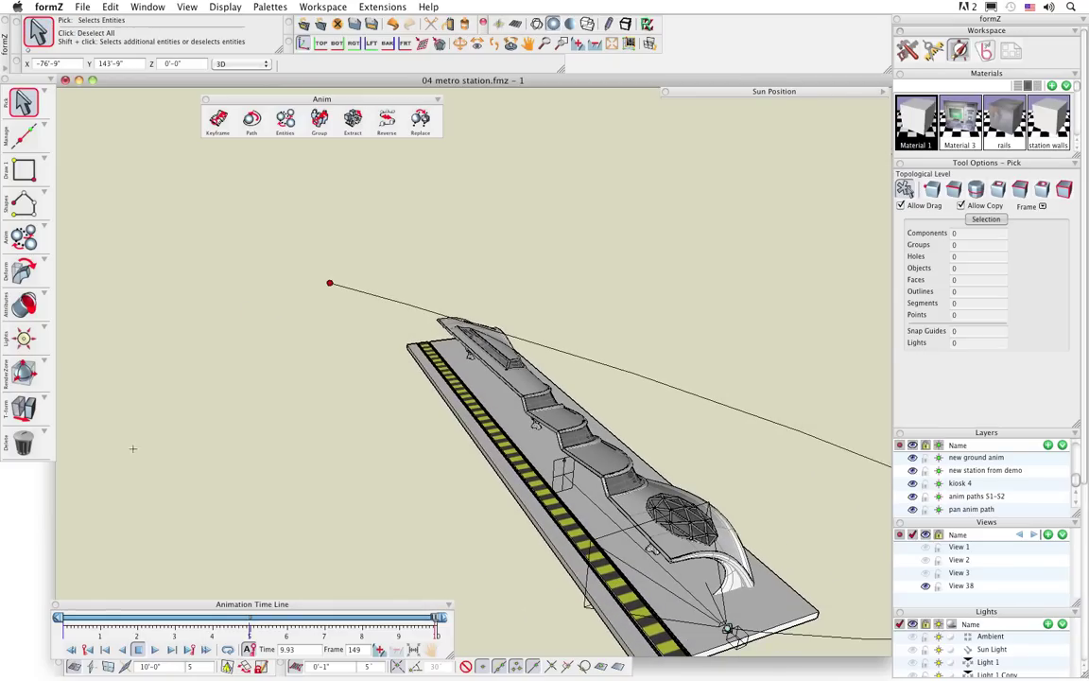
left_click(23, 442)
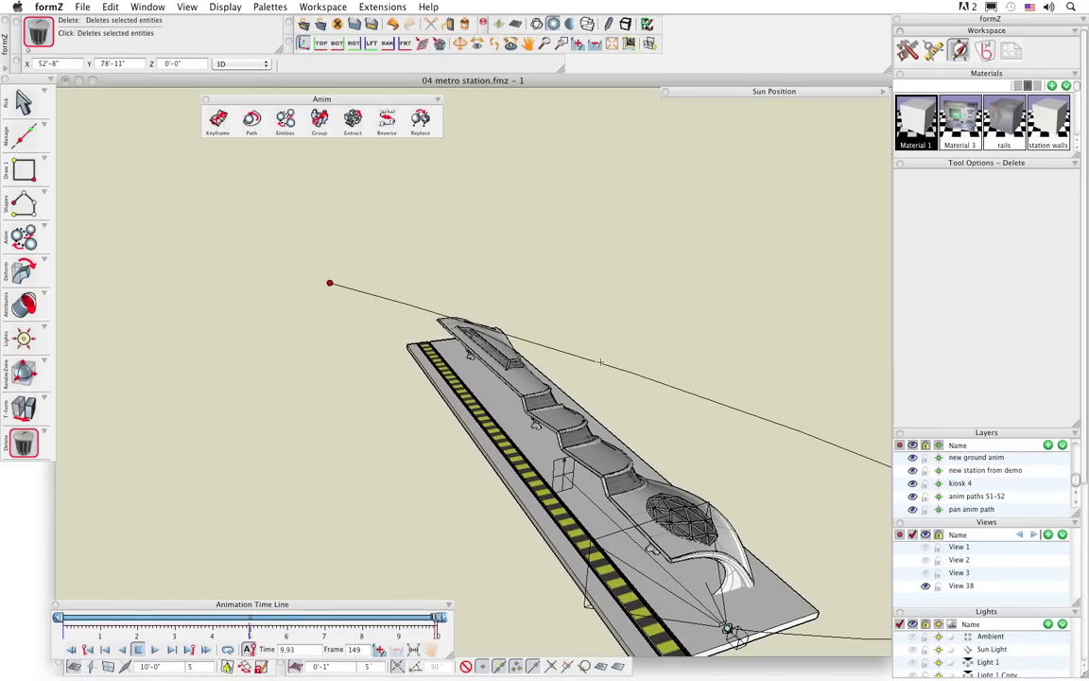
left_click(599, 362)
middle_click_drag(557, 605, 595, 471)
scroll(305, 365, "up", 10)
left_click(925, 586)
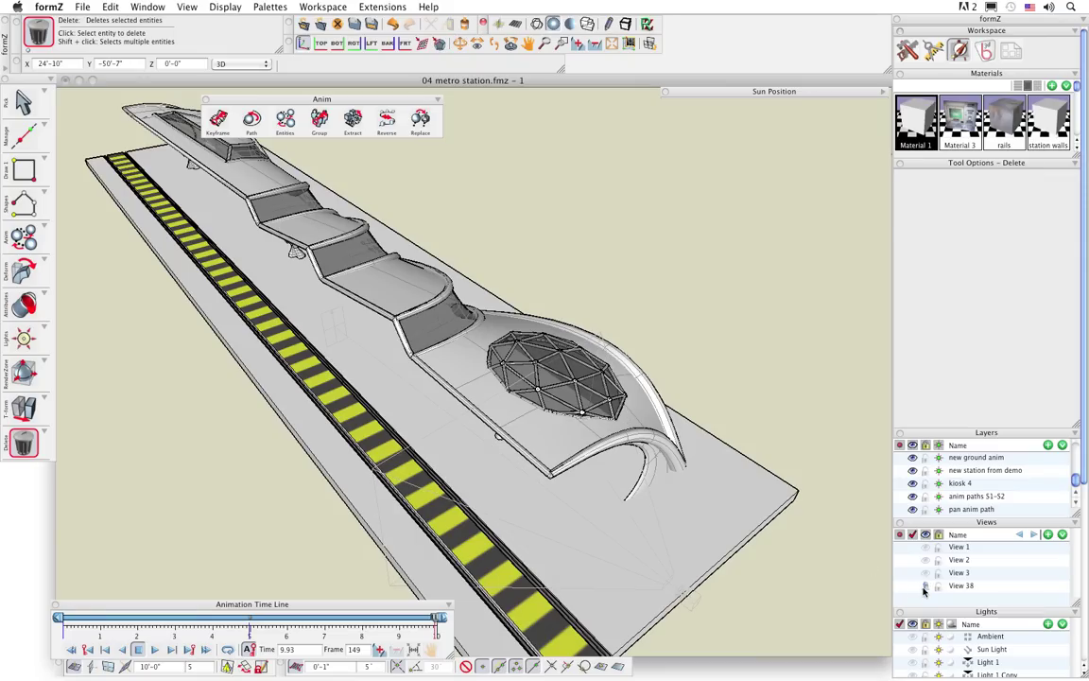
scroll(539, 361, "down", 5)
middle_click_drag(448, 501, 429, 469)
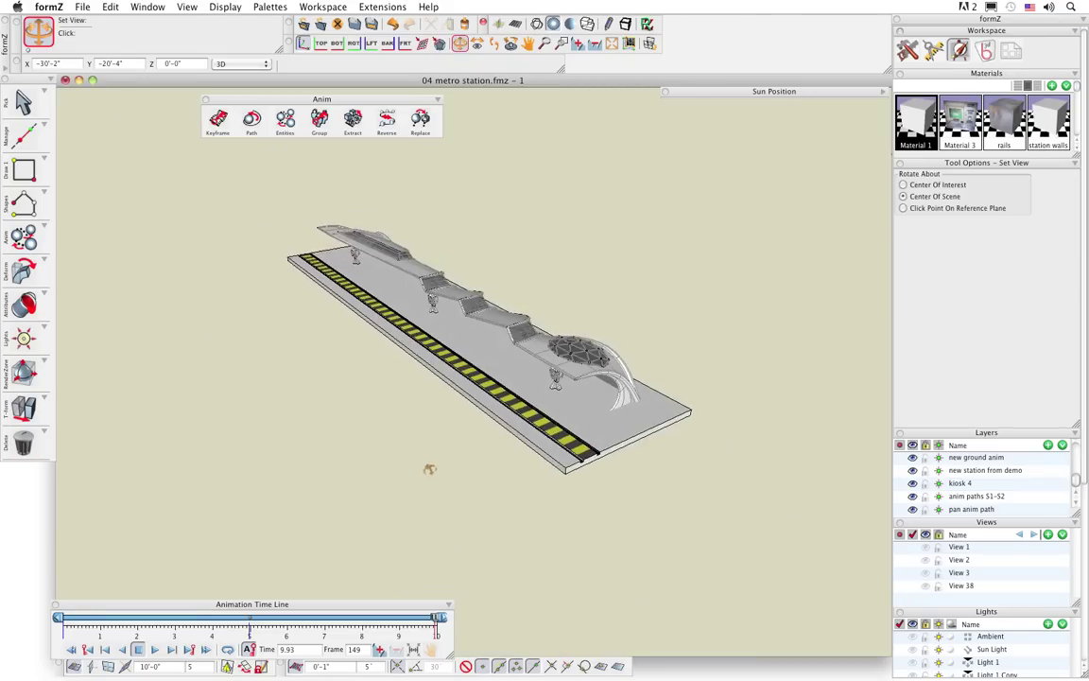
Show the "anim along path" layer and examine its curve running along the station platform from several angles.
scroll(495, 377, "up", 2)
scroll(959, 478, "up", 2)
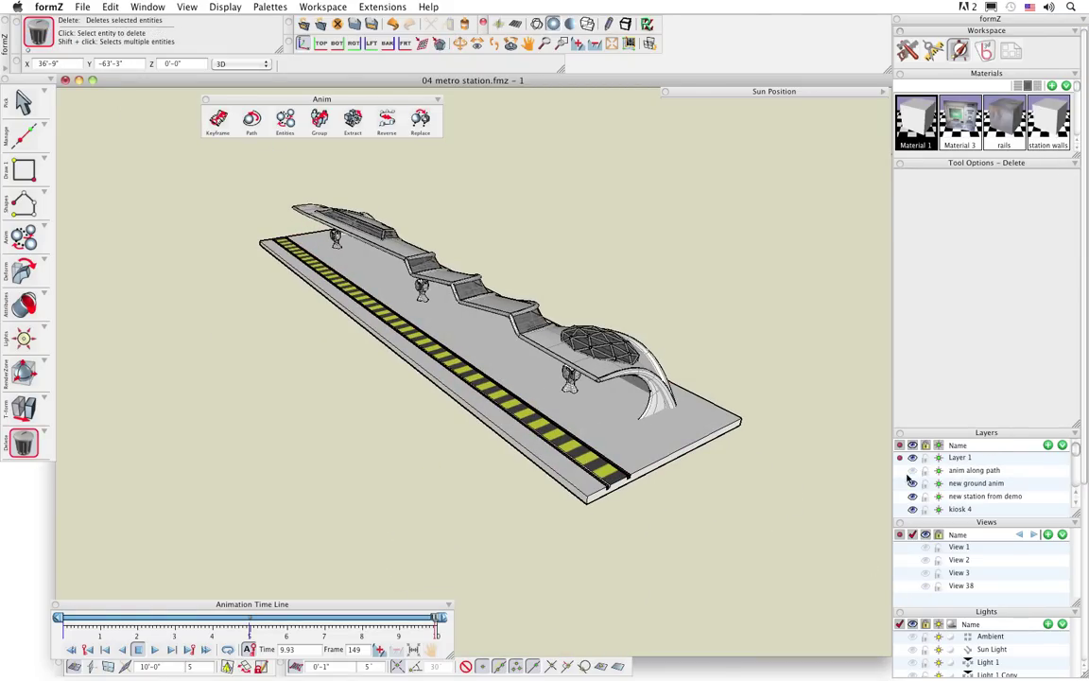
left_click(913, 469)
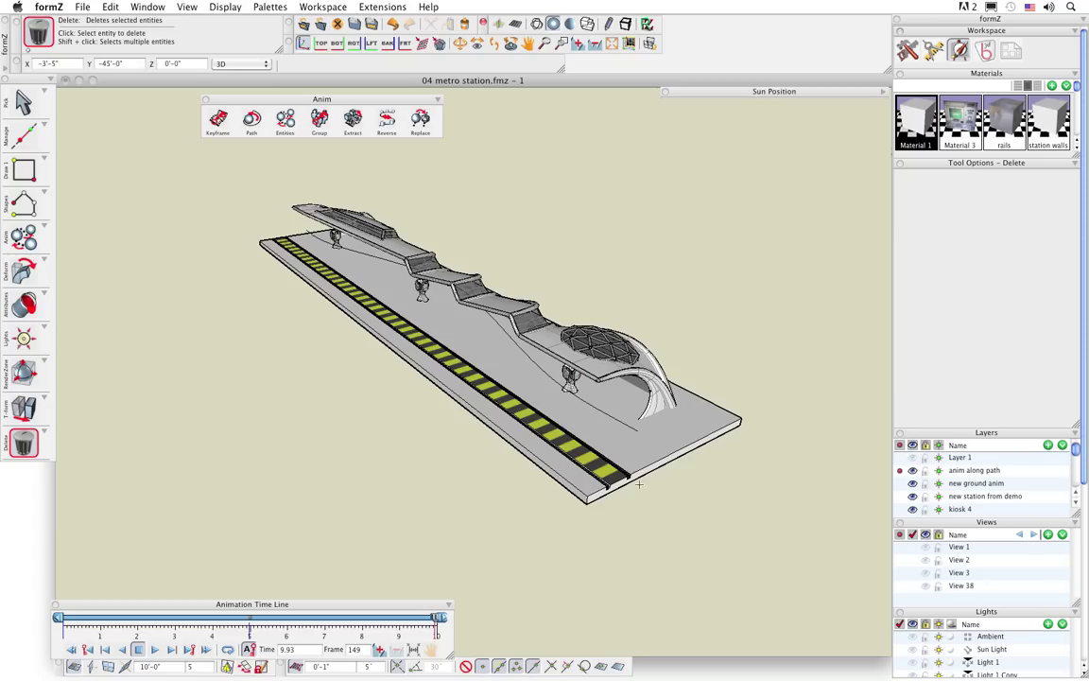
scroll(523, 482, "up", 4)
middle_click_drag(523, 482, 662, 433)
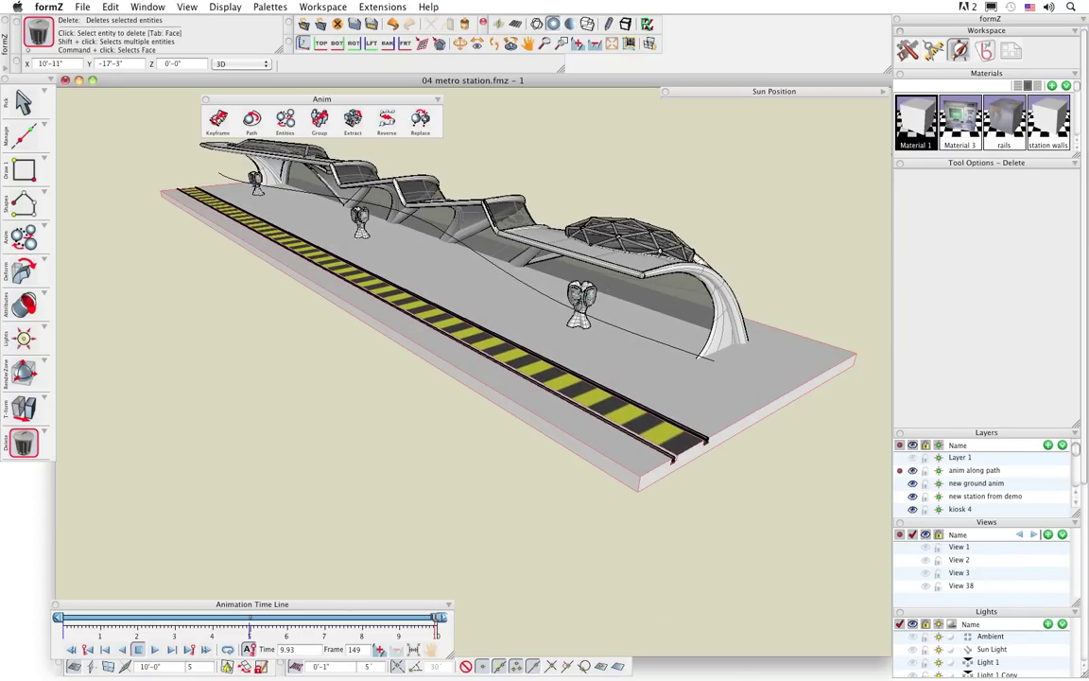
middle_click_drag(640, 394, 529, 372)
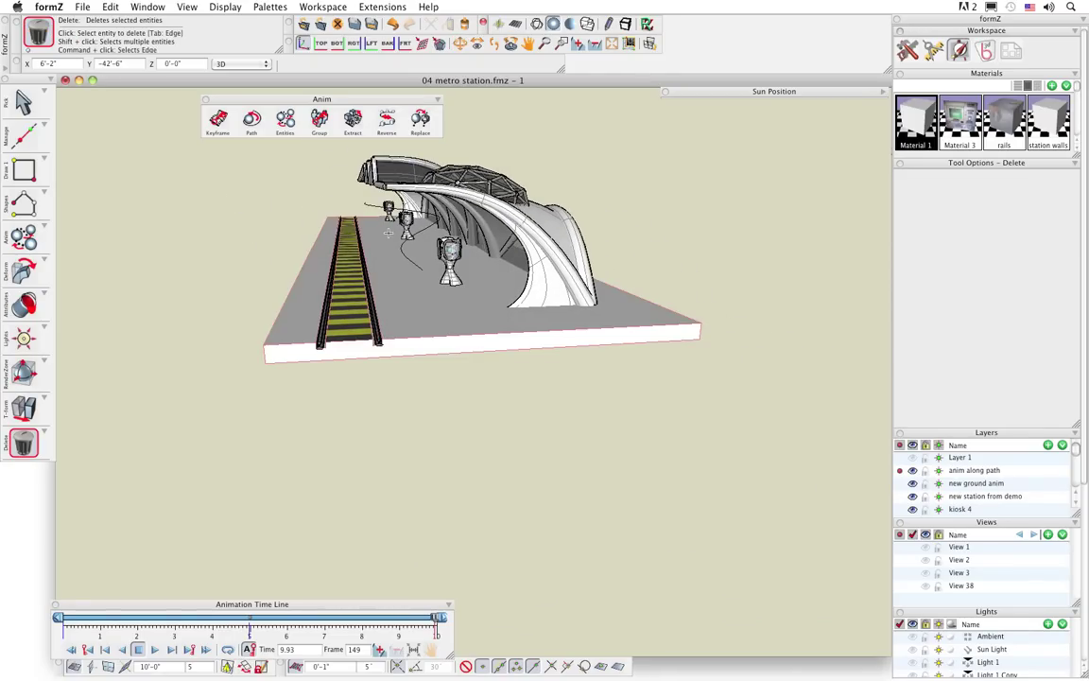
middle_click_drag(473, 393, 576, 404)
middle_click_drag(363, 371, 421, 418)
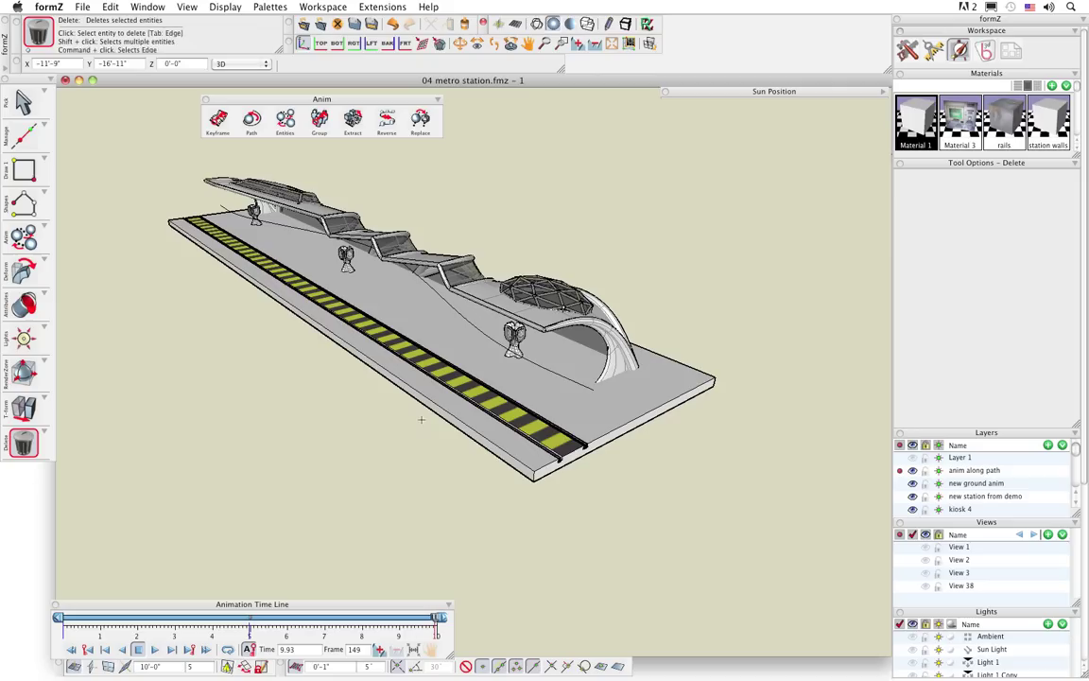
Show the View 2 camera and animate it along the platform curve from 0.00 to 9.80, aligned to the path.
left_click(925, 561)
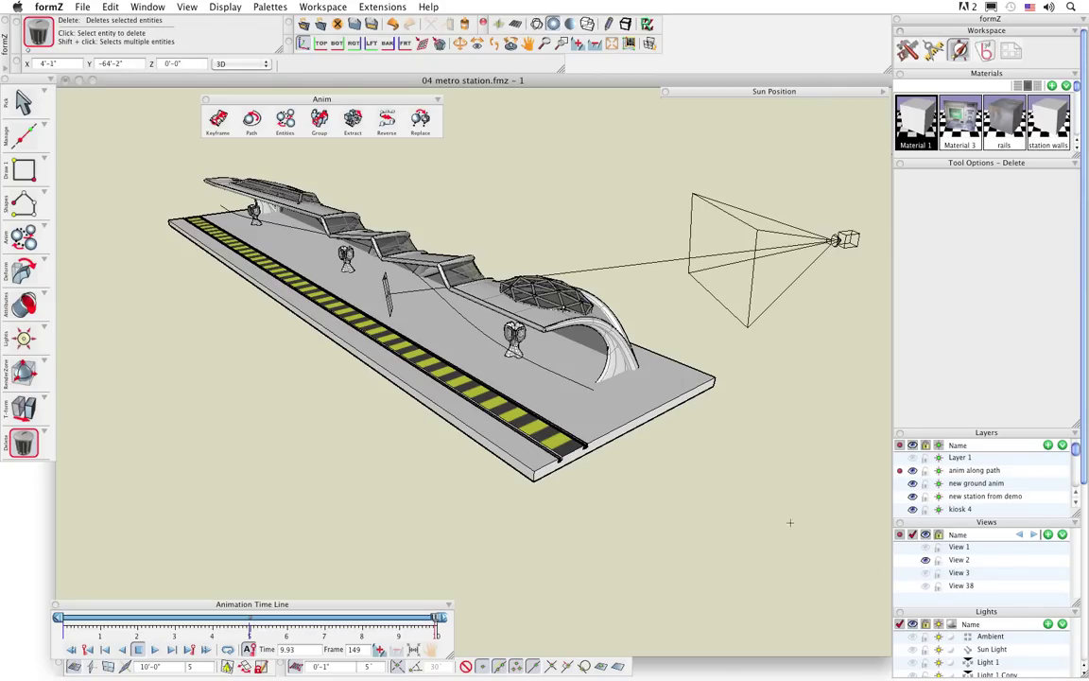
scroll(683, 482, "down", 3)
middle_click_drag(683, 481, 685, 515)
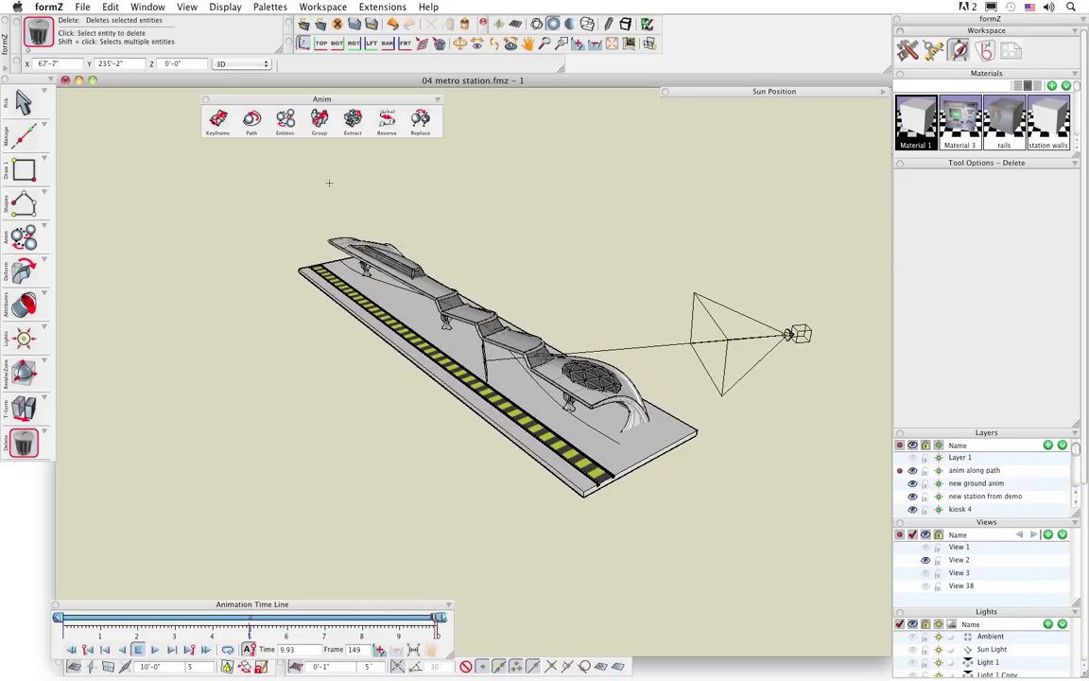
left_click(252, 121)
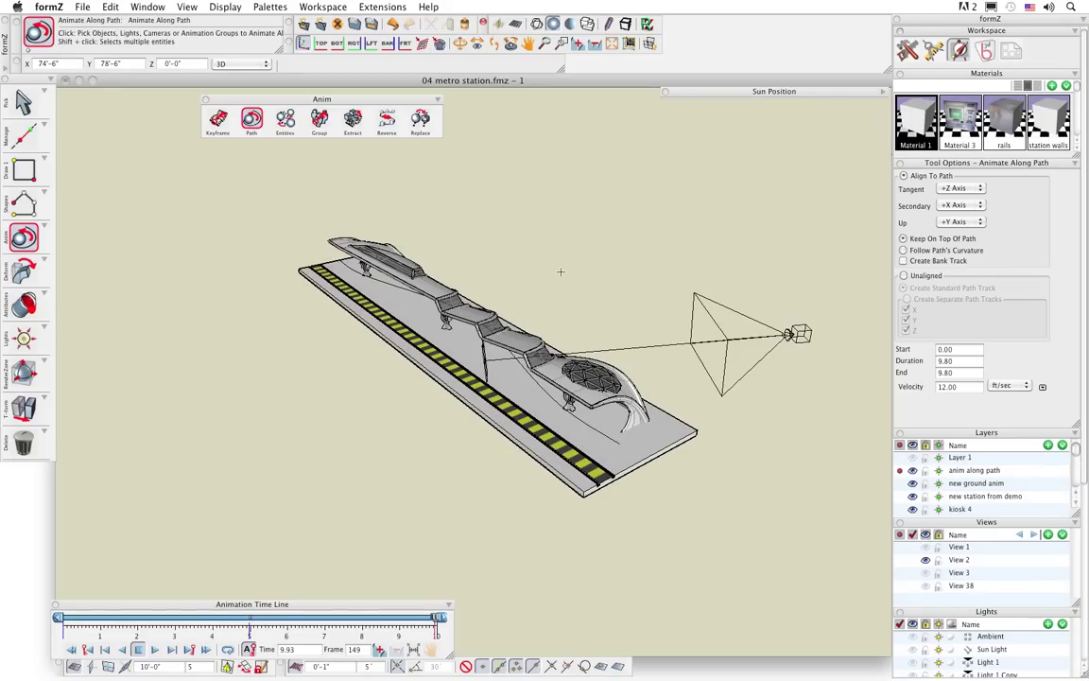
left_click(578, 307)
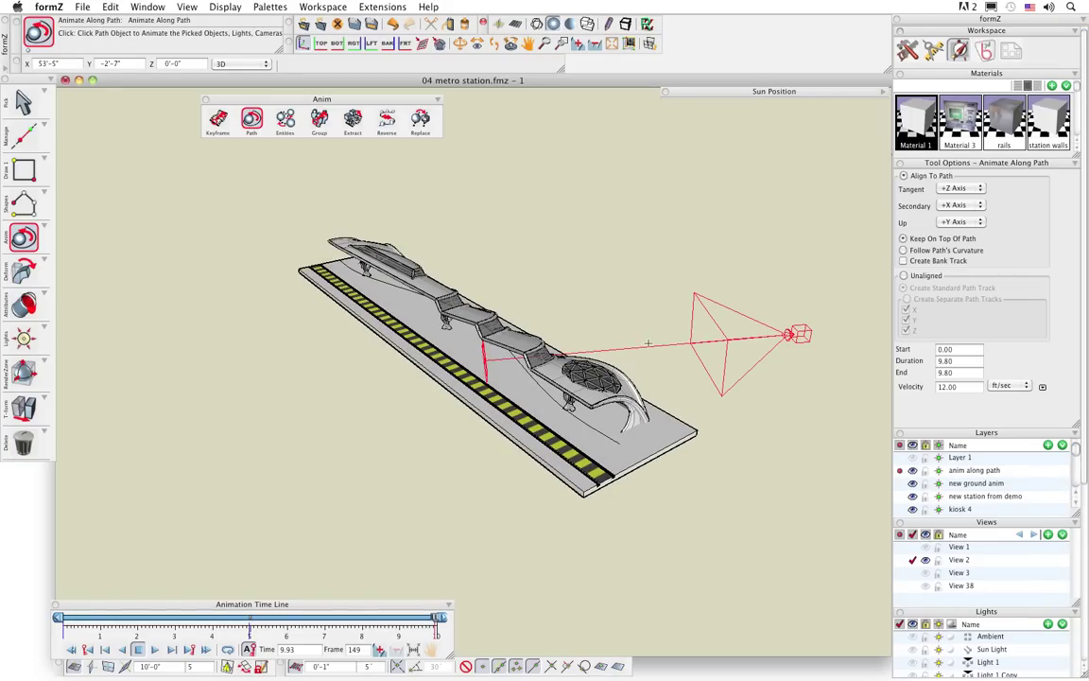
left_click(536, 383)
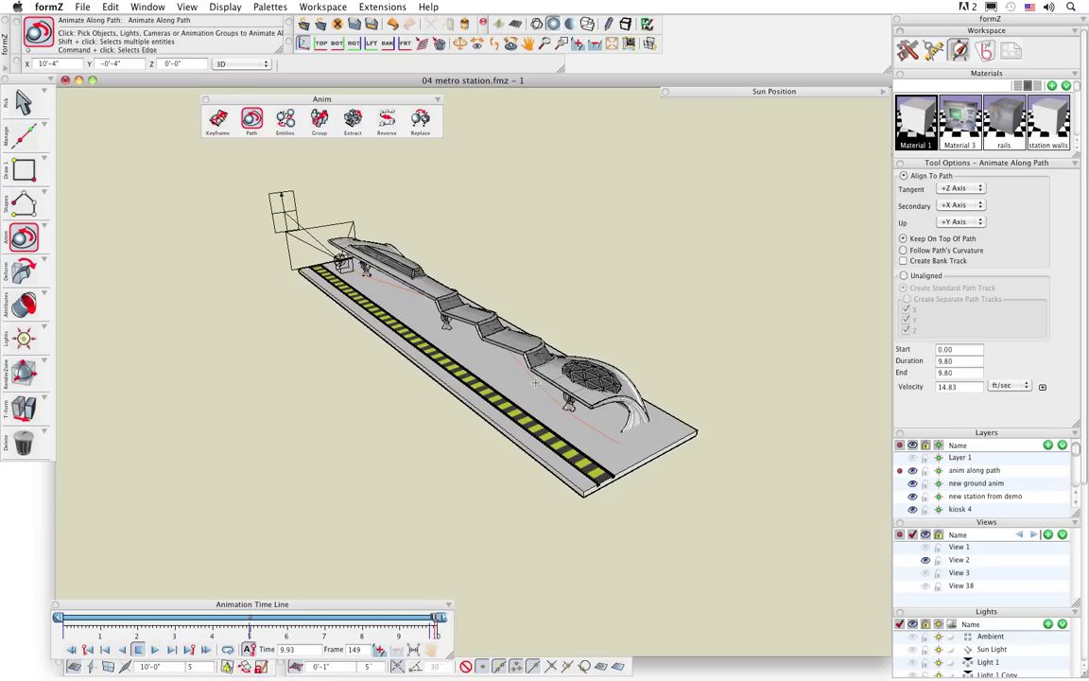
Return the animation to time 0, look through the View 2 camera and play its travel along the platform.
left_click_drag(197, 619, 59, 619)
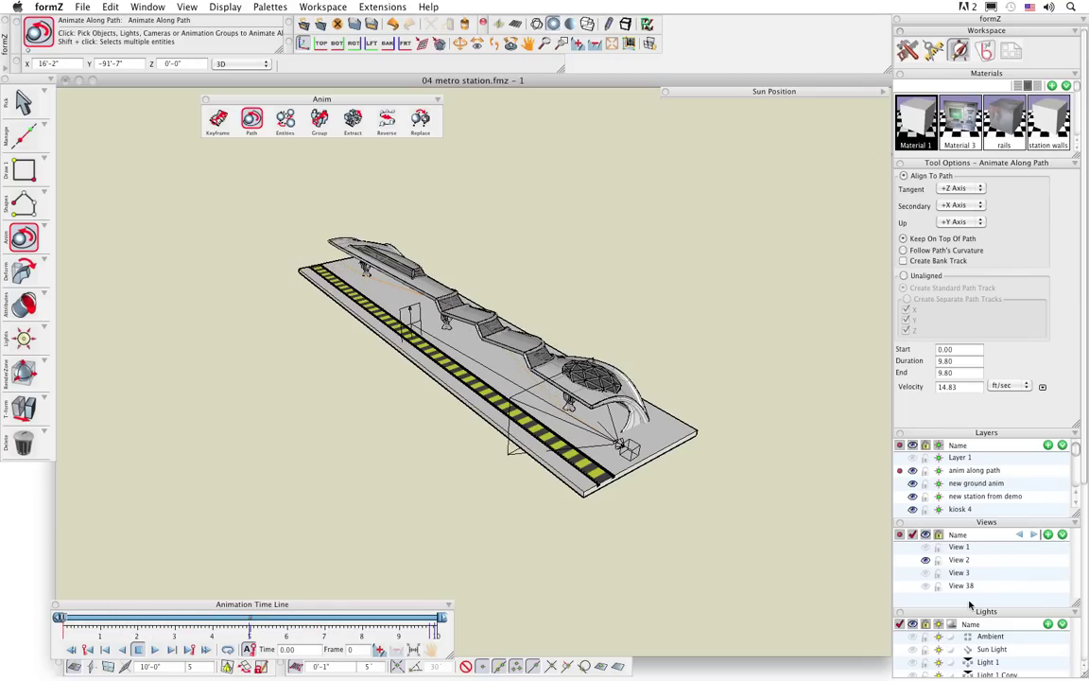
left_click(899, 560)
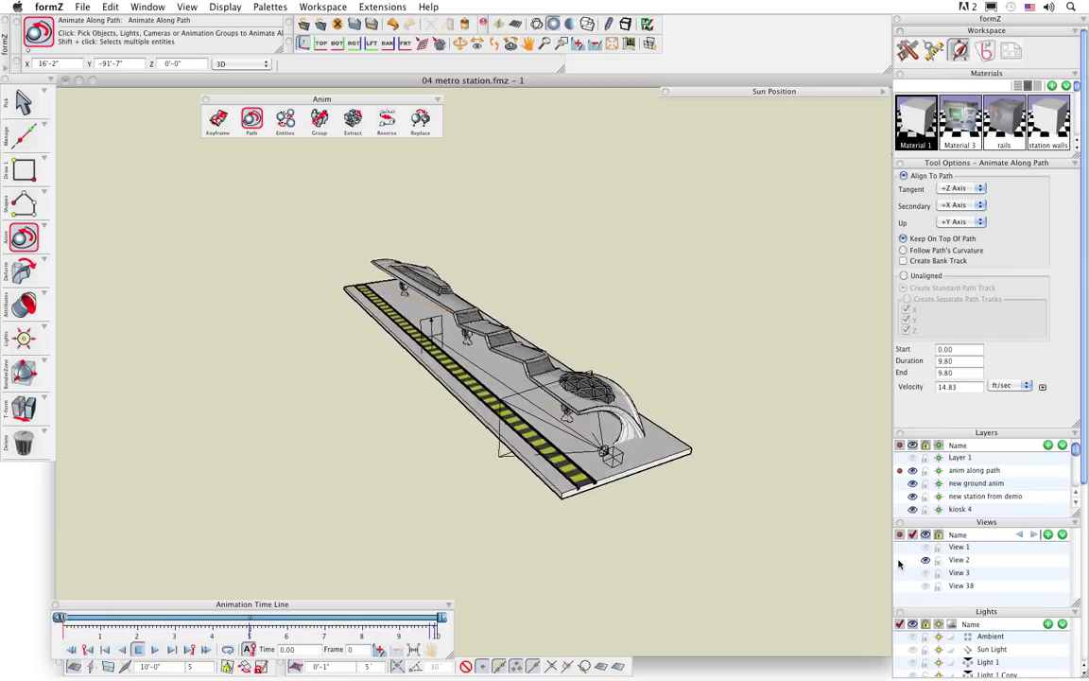
left_click(155, 649)
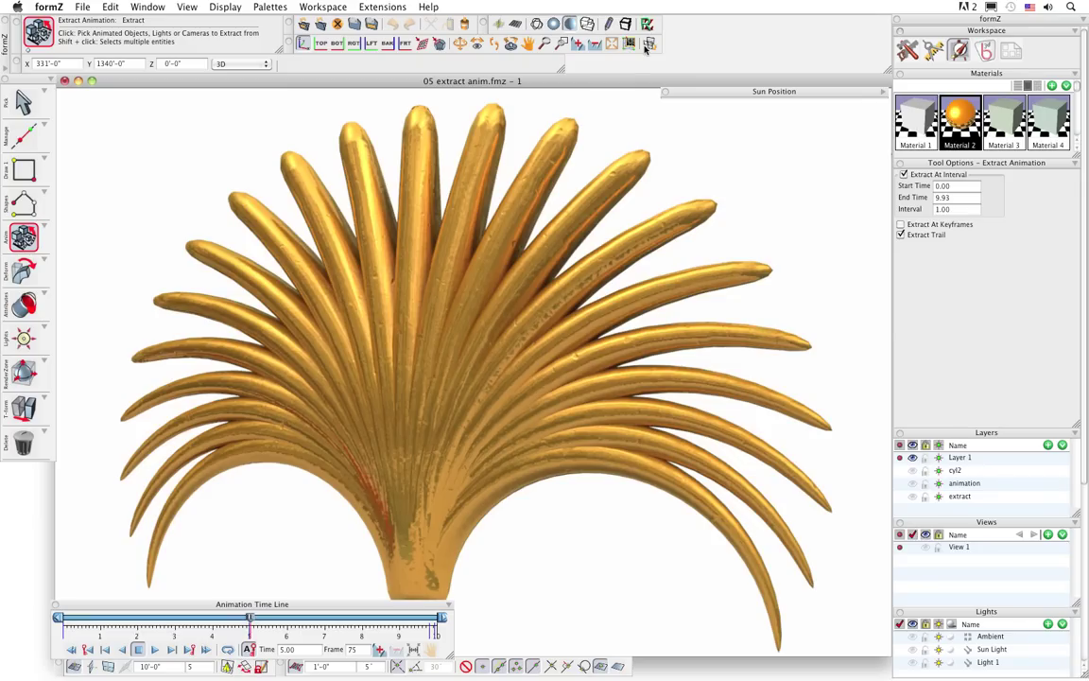
In 05 extract anim.fmz, switch from the rendered display to the meshed shaded display and show the animation layer with cyl2 hidden.
left_click(556, 25)
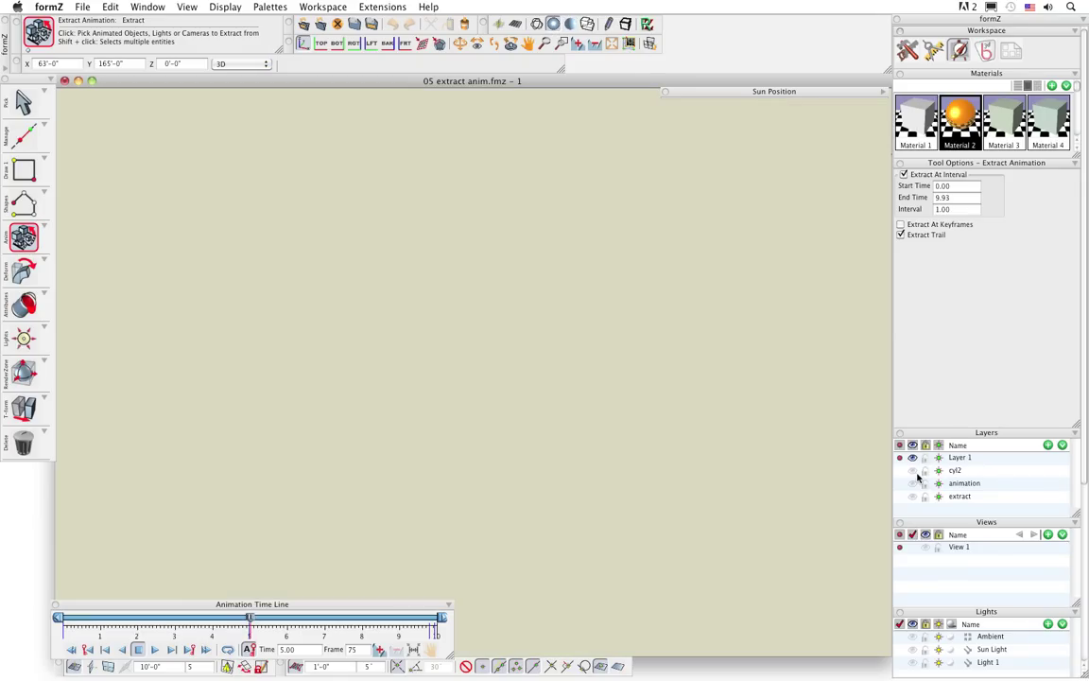
left_click(912, 470)
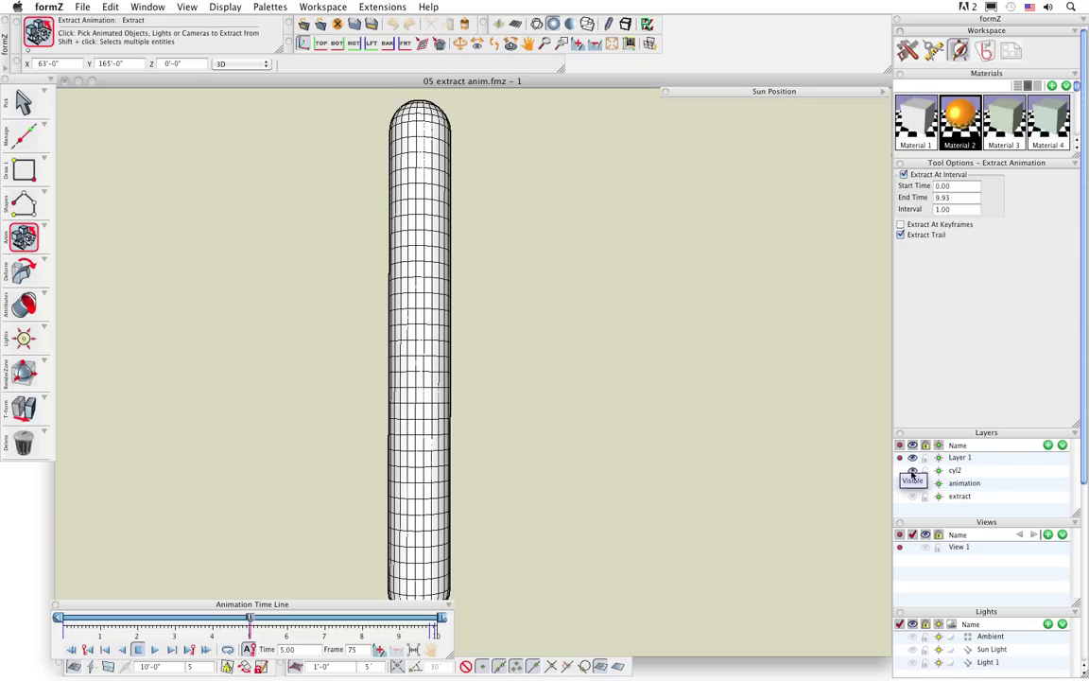
left_click(912, 484)
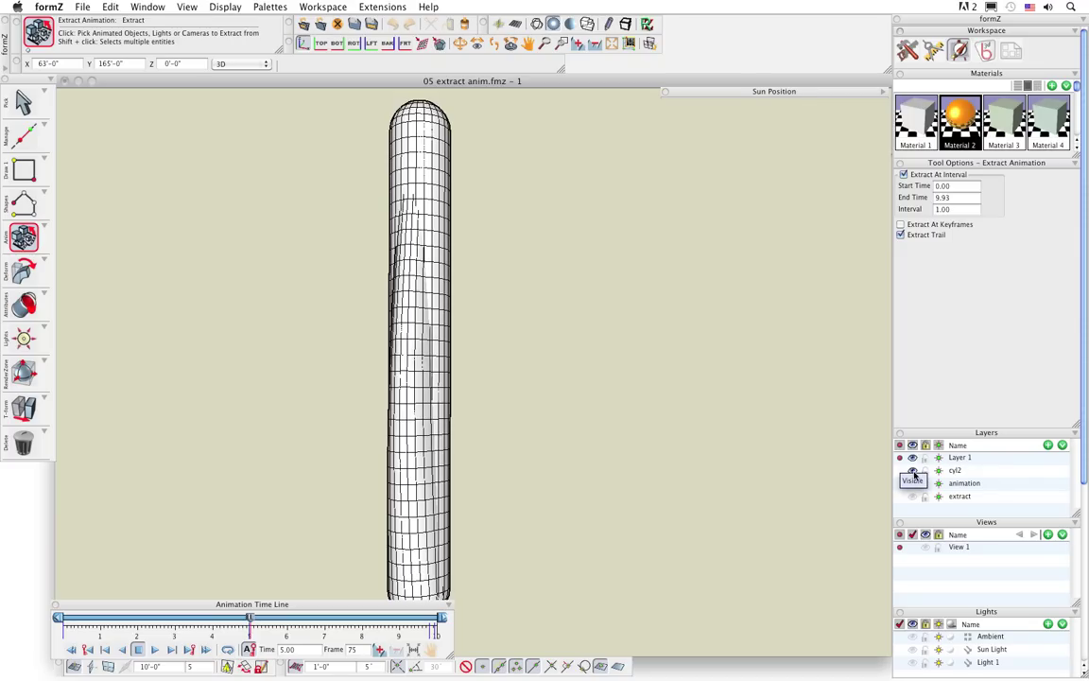
left_click(912, 470)
Play the bending cylinder's animation from the start, stop it at 6.60 and rewind to time 0.
left_click(420, 581)
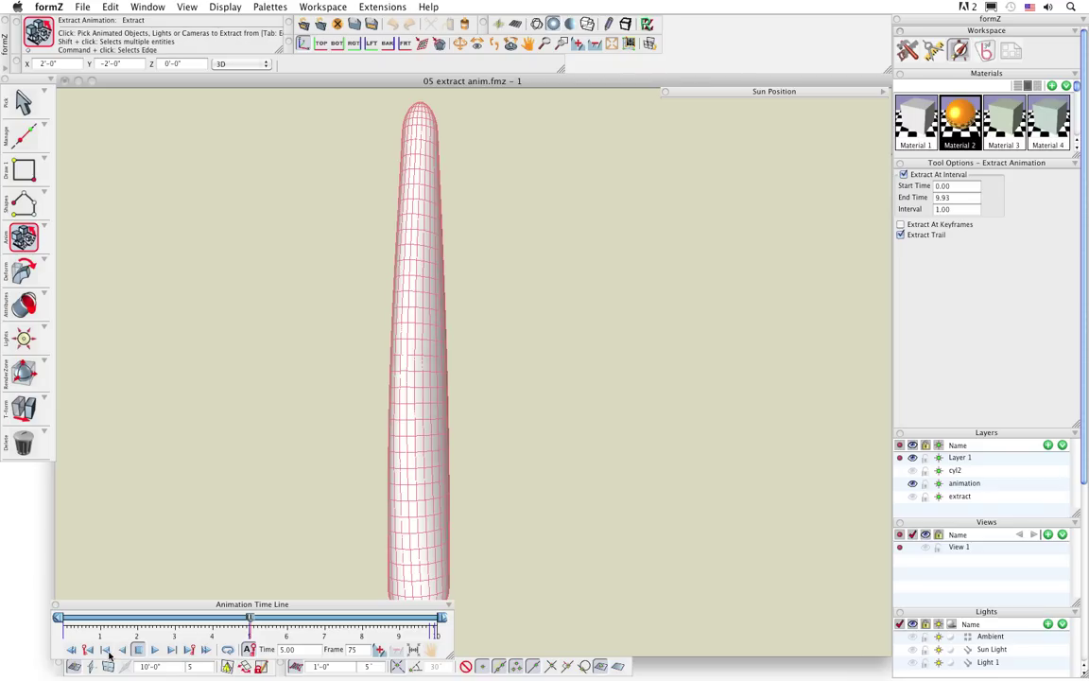
left_click(72, 650)
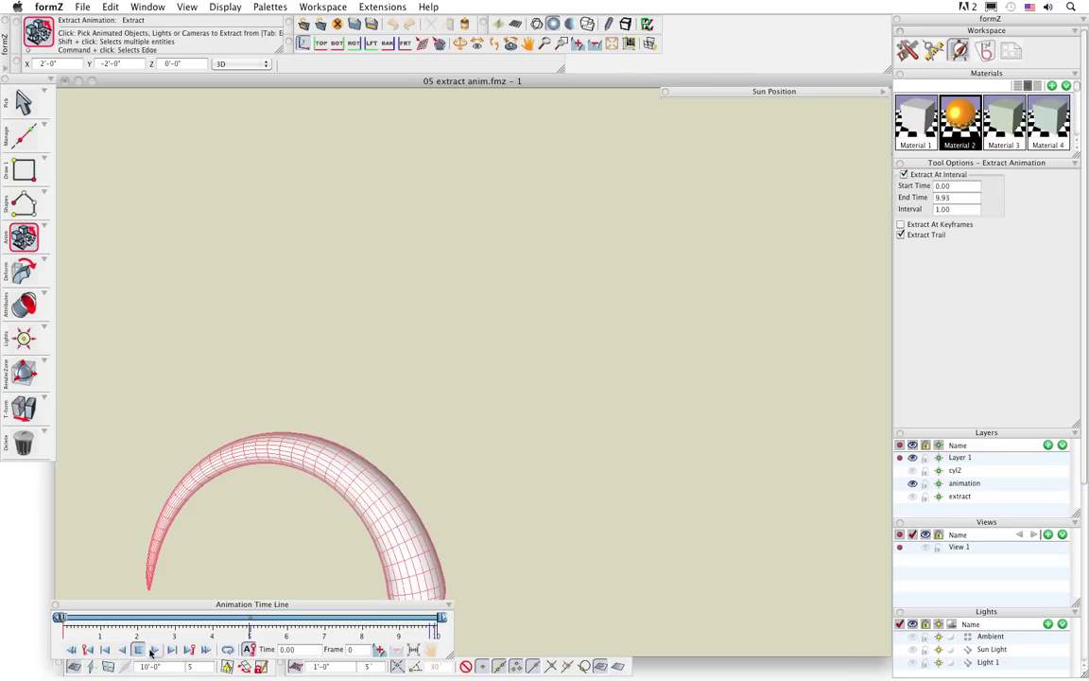
left_click(155, 650)
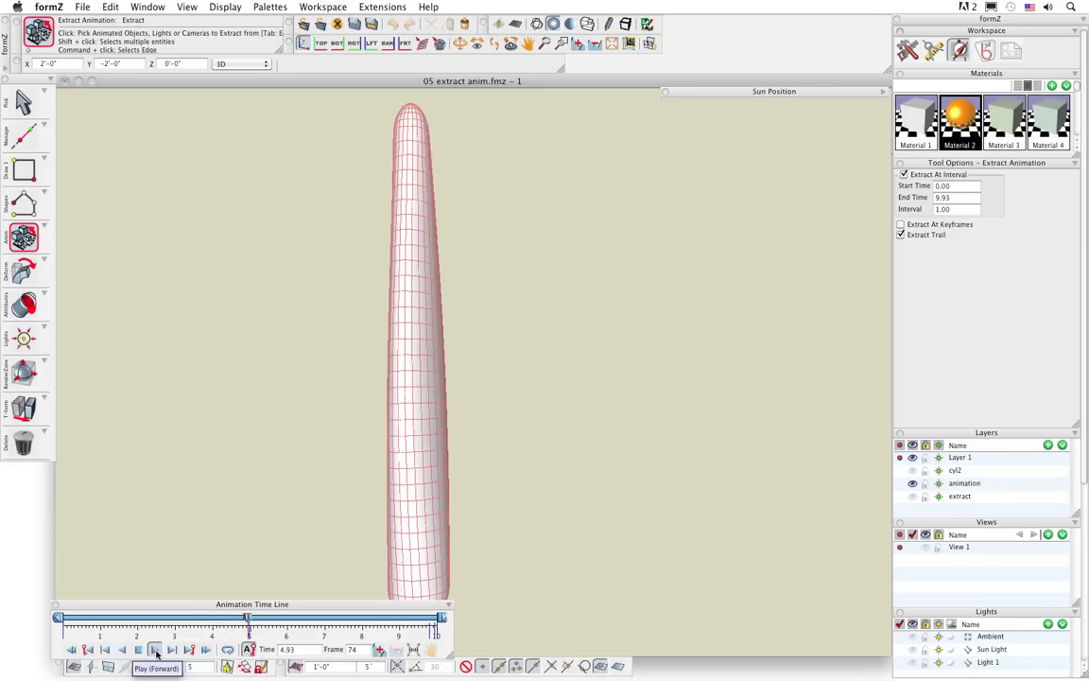
left_click(138, 651)
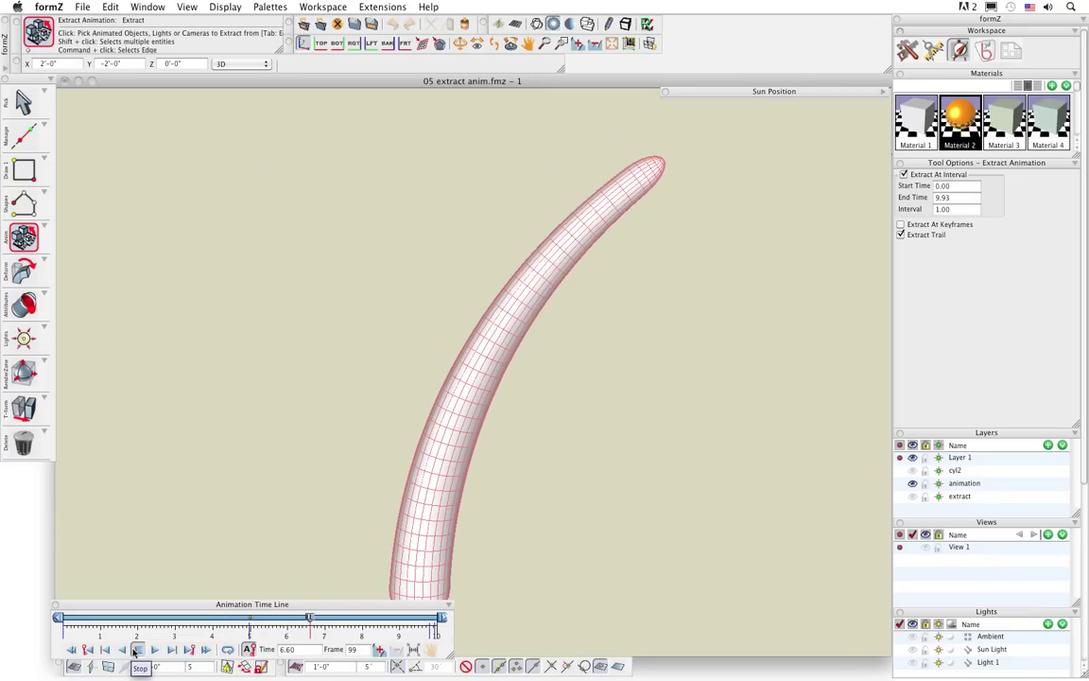
left_click(71, 650)
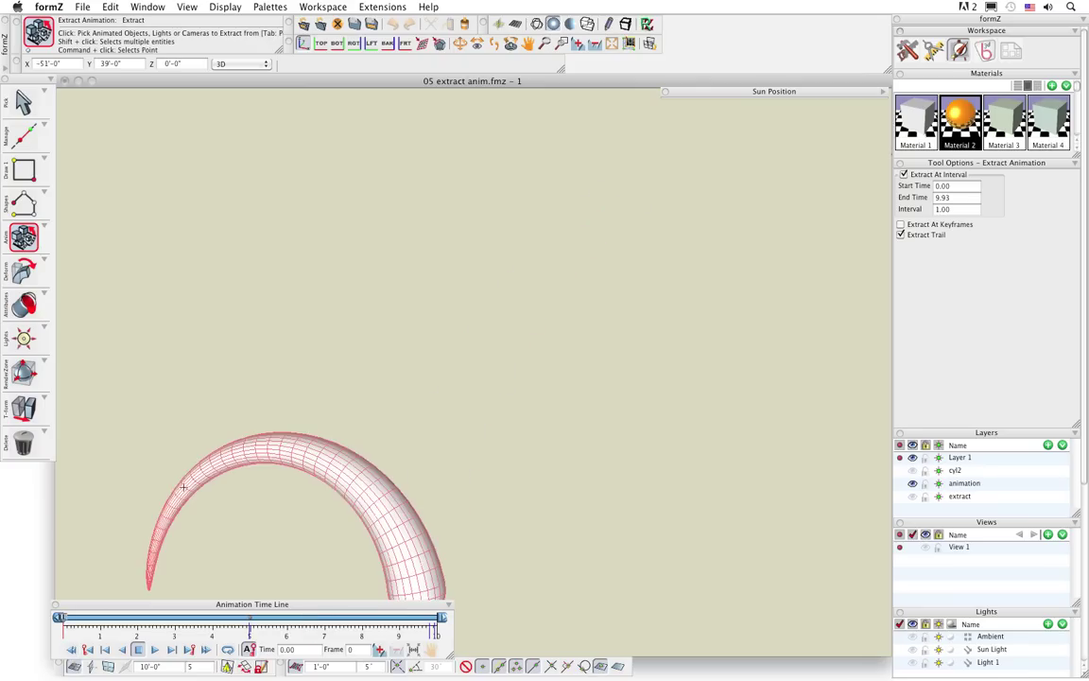
Extract the bending cylinder's positions with a trail at an interval of 1.00 and scrub the animation to 0.73.
left_click_drag(35, 238, 243, 105)
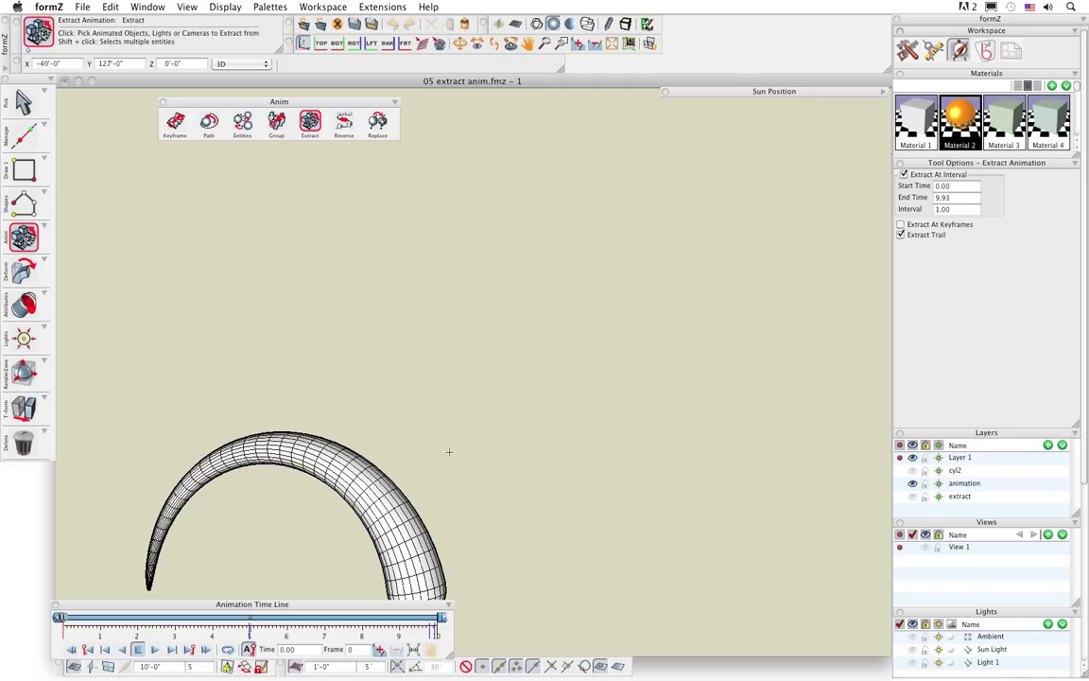
left_click(395, 481)
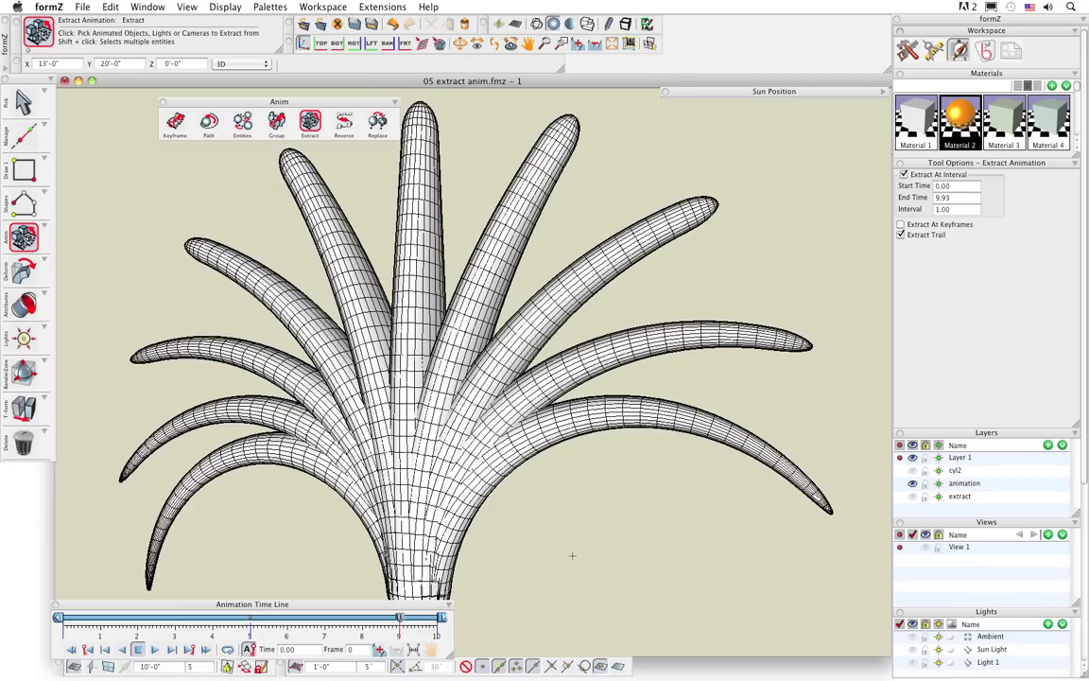
left_click_drag(408, 622, 294, 622)
left_click_drag(214, 631, 90, 625)
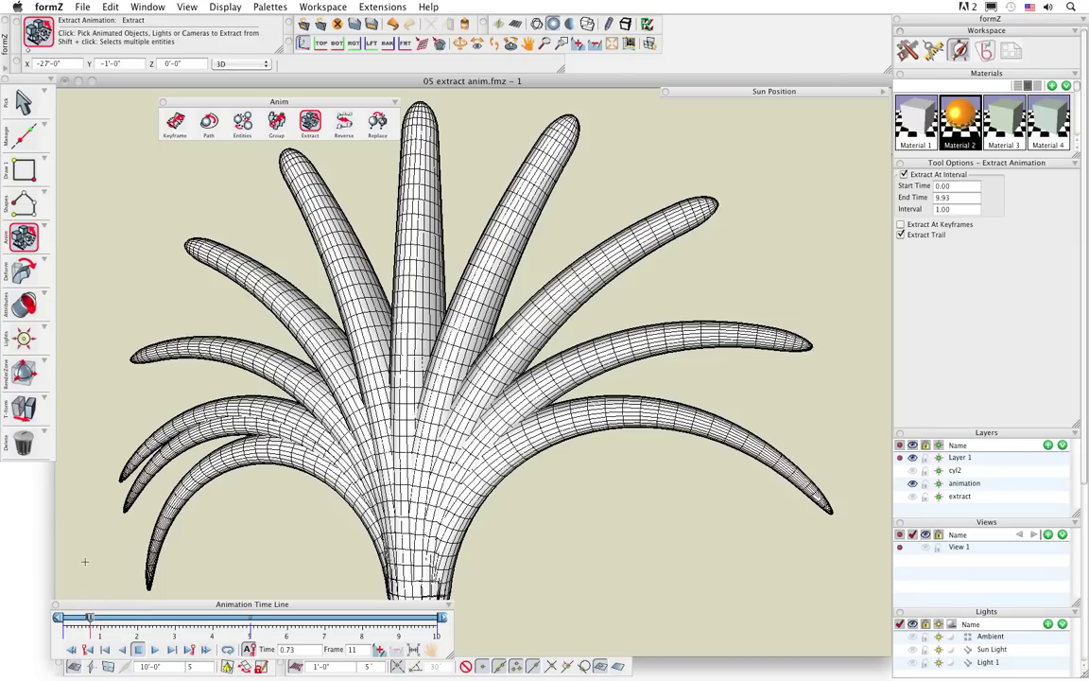
Undo the extraction and extract the bending cylinder again with the interval set to 0.50.
key("super+z")
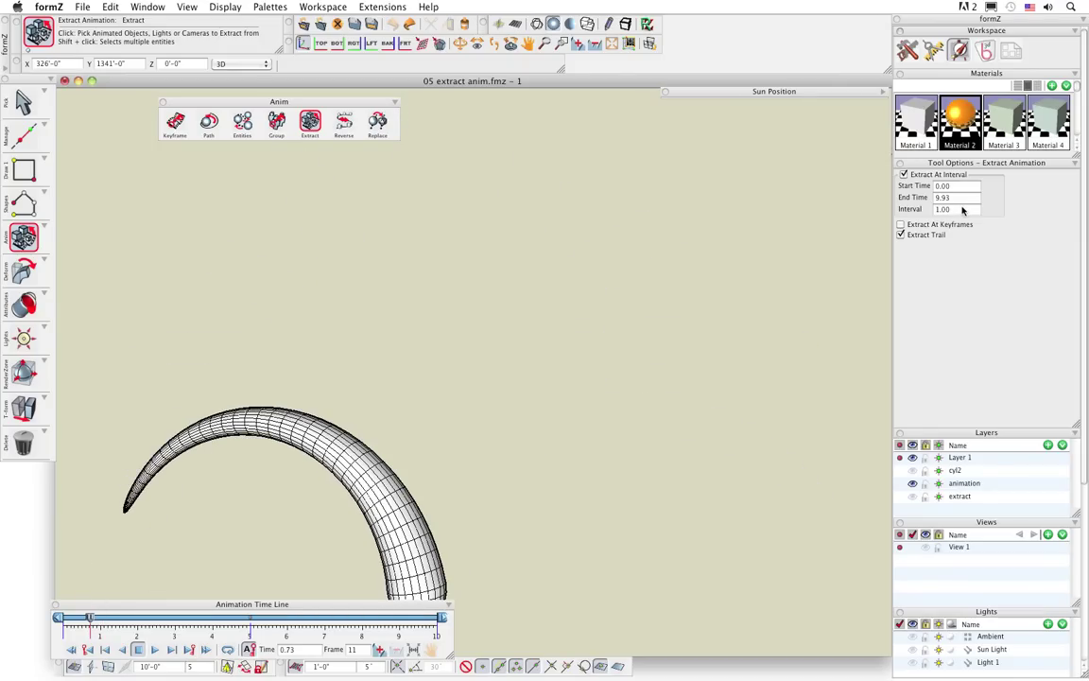
left_click(937, 210)
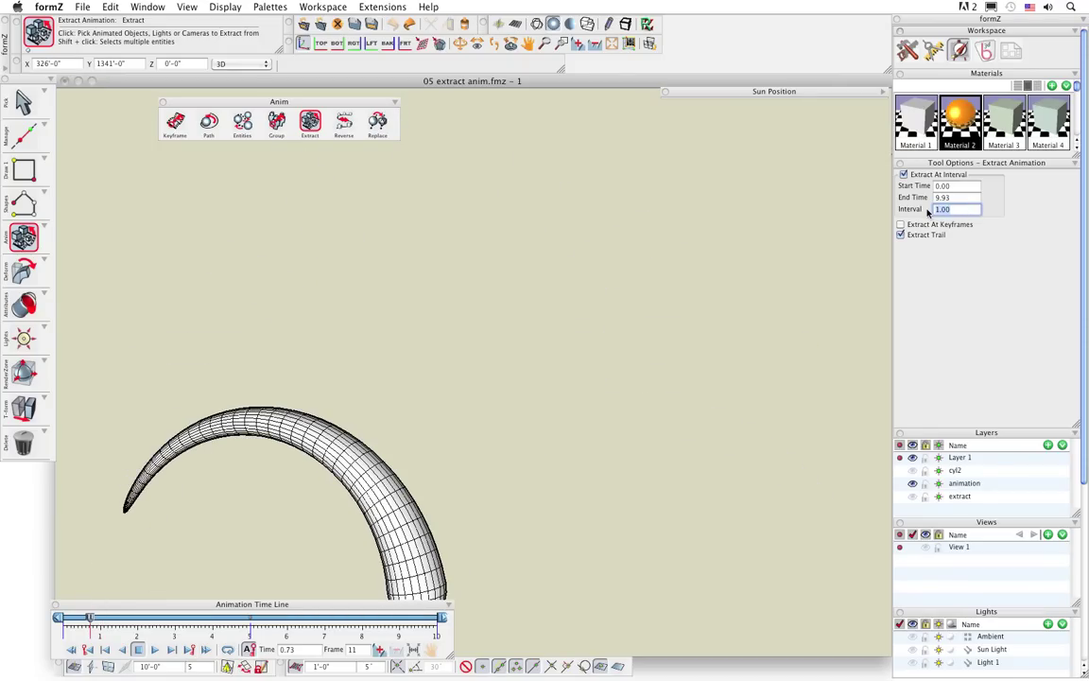
key("BackSpace")
type(".5")
key("Return")
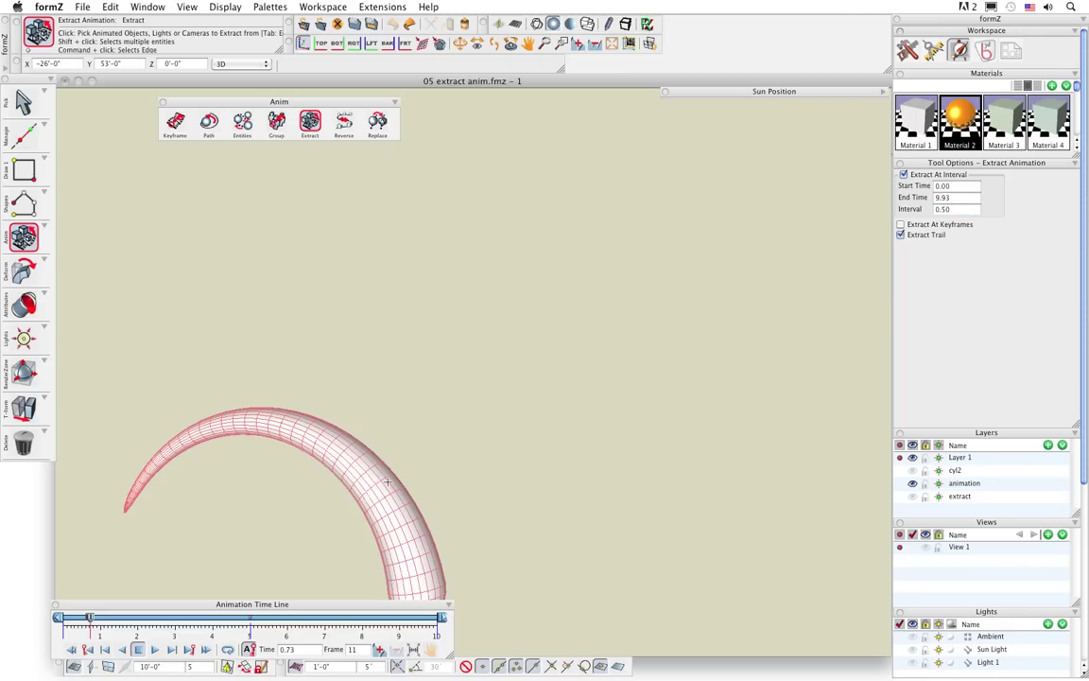
left_click(730, 540)
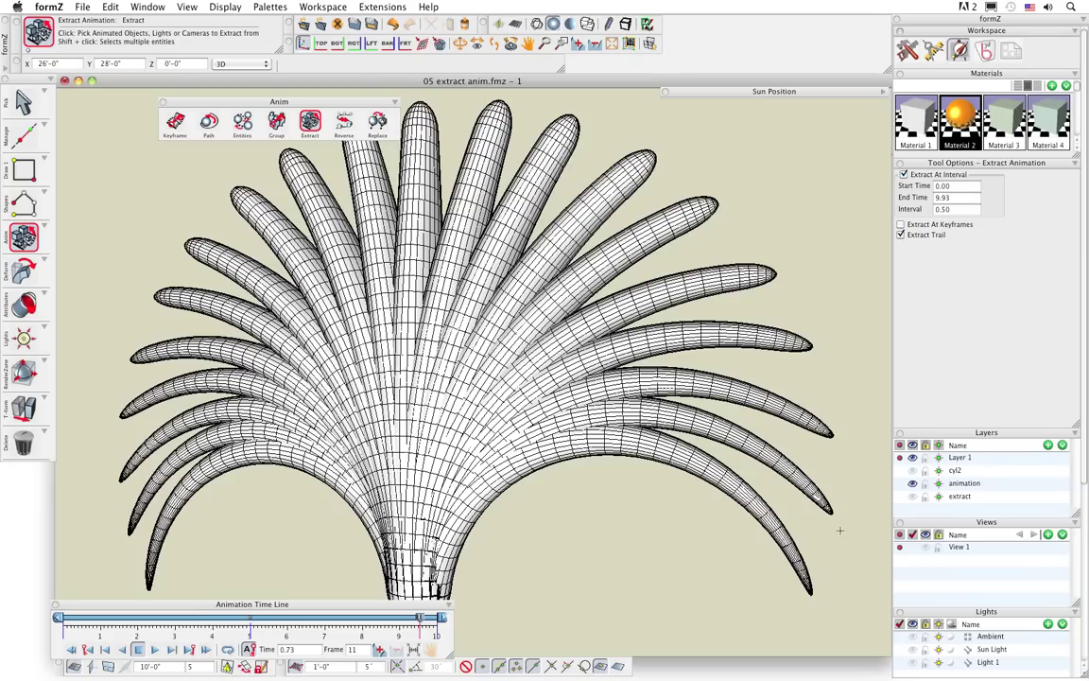
Make Material 2 the active material, hide the animation layer and switch to the smooth shaded display.
left_click(961, 127)
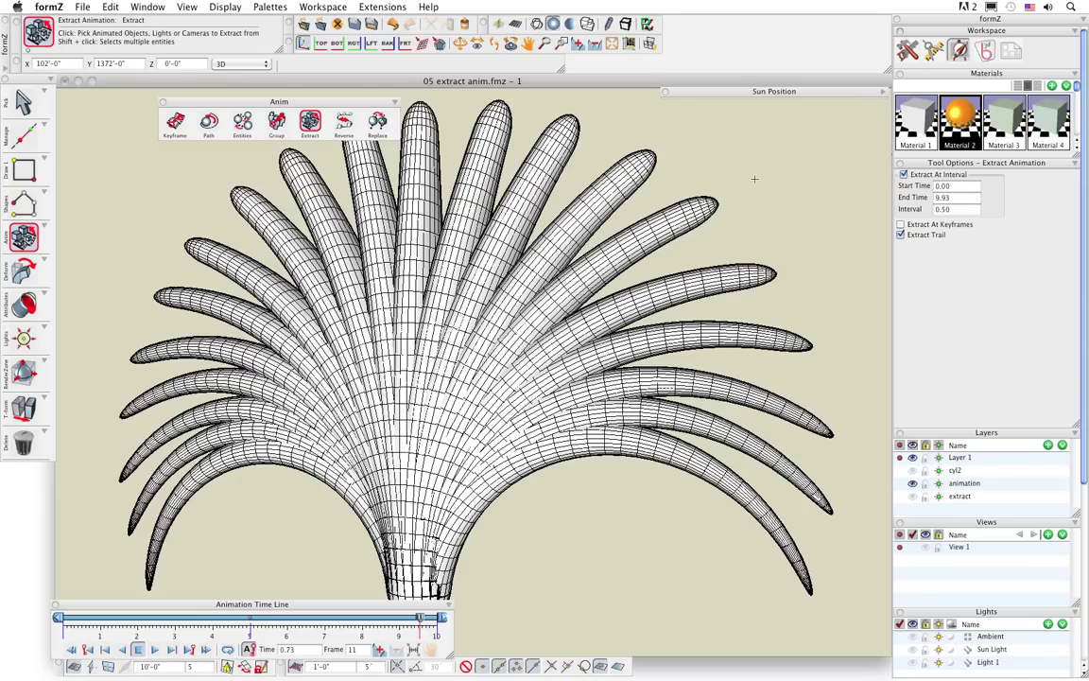
left_click(913, 484)
left_click(571, 25)
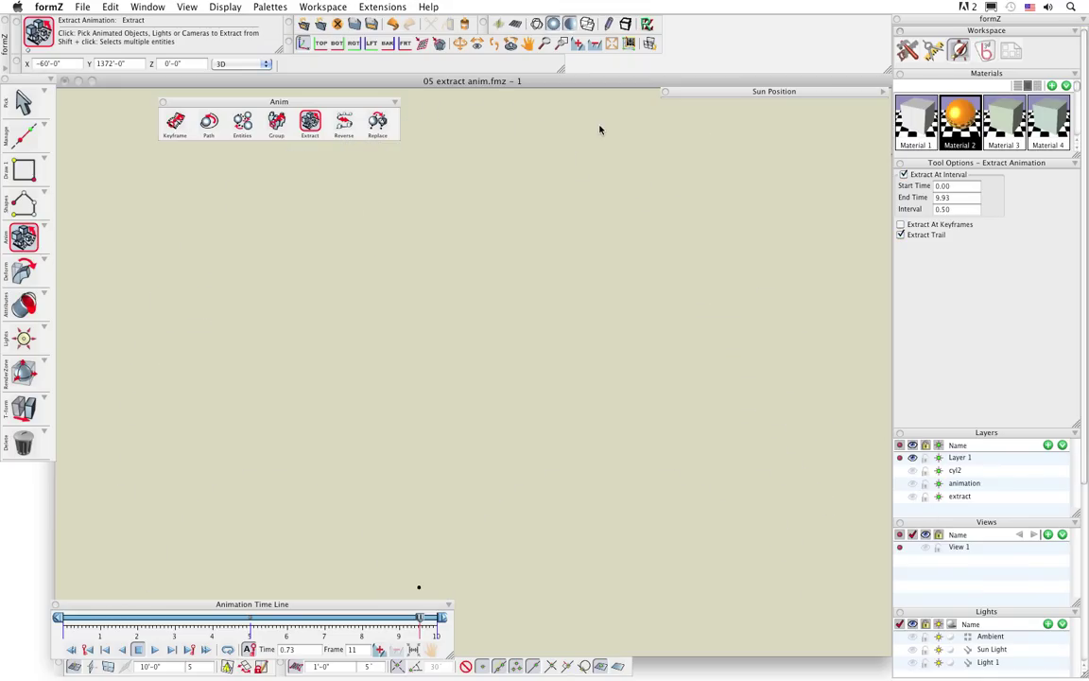